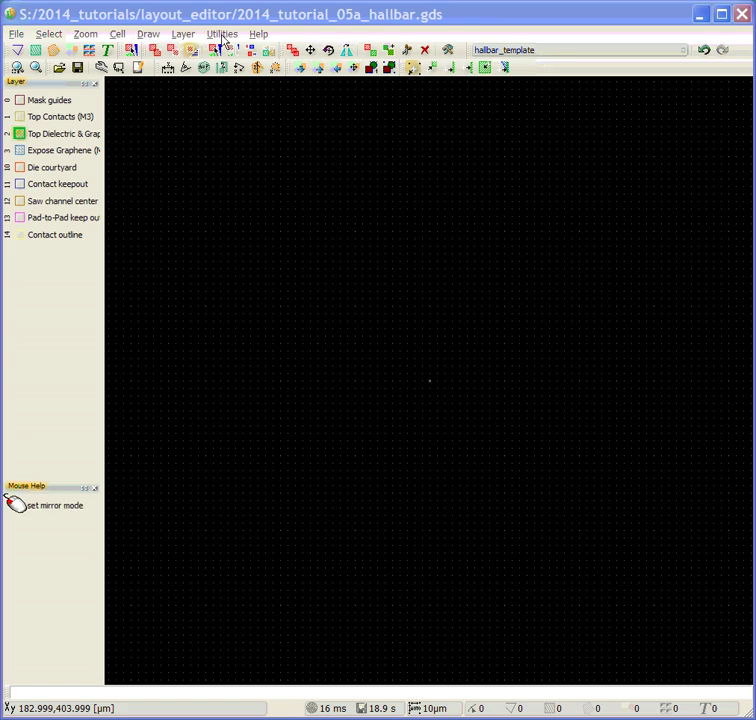
Step: Place graphene_pad cells at (90, 0) and (270, 0) µm in the layout
left_click(148, 35)
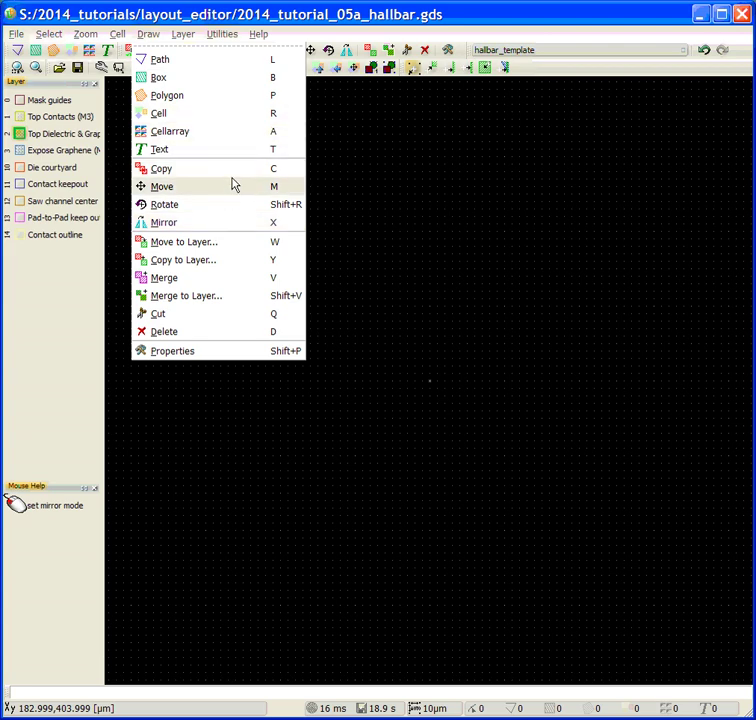
left_click(233, 118)
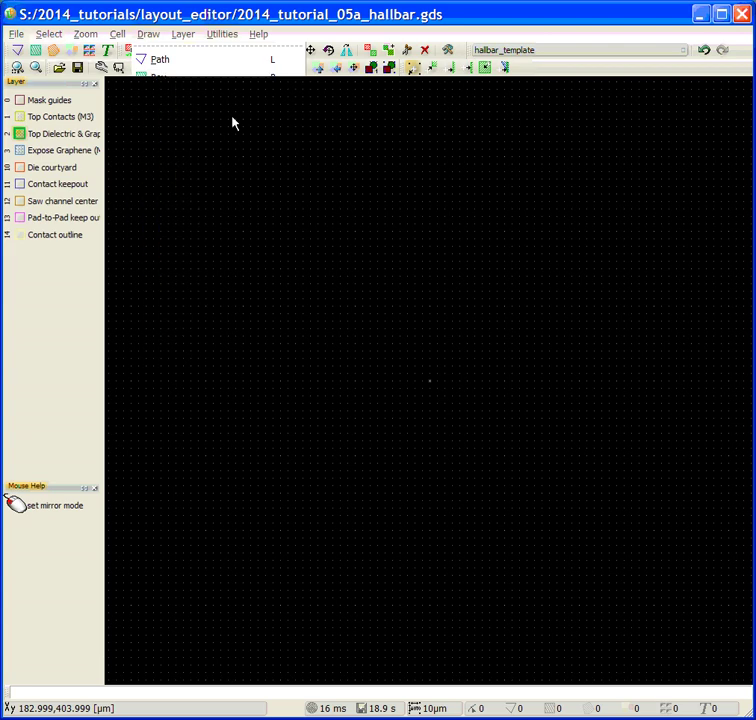
left_click_drag(710, 305, 712, 391)
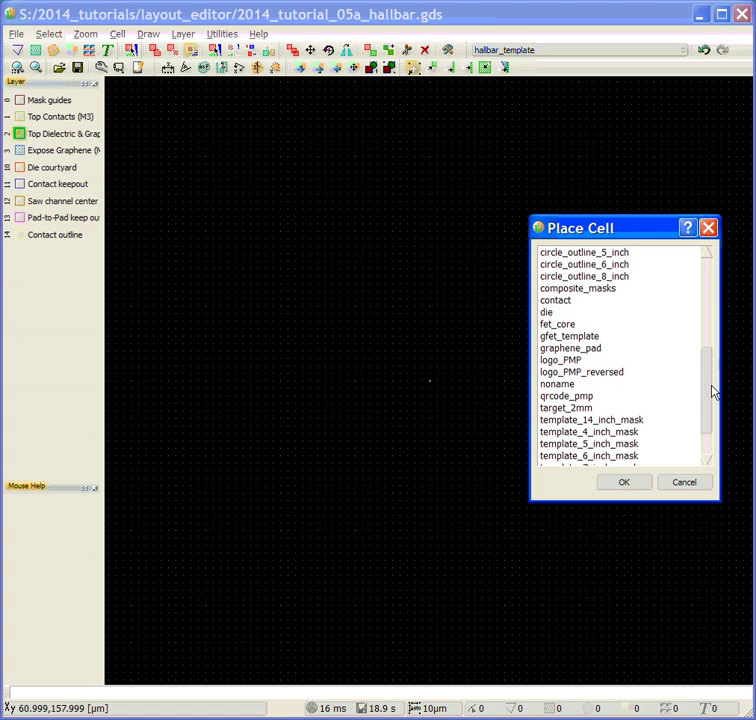
left_click(584, 349)
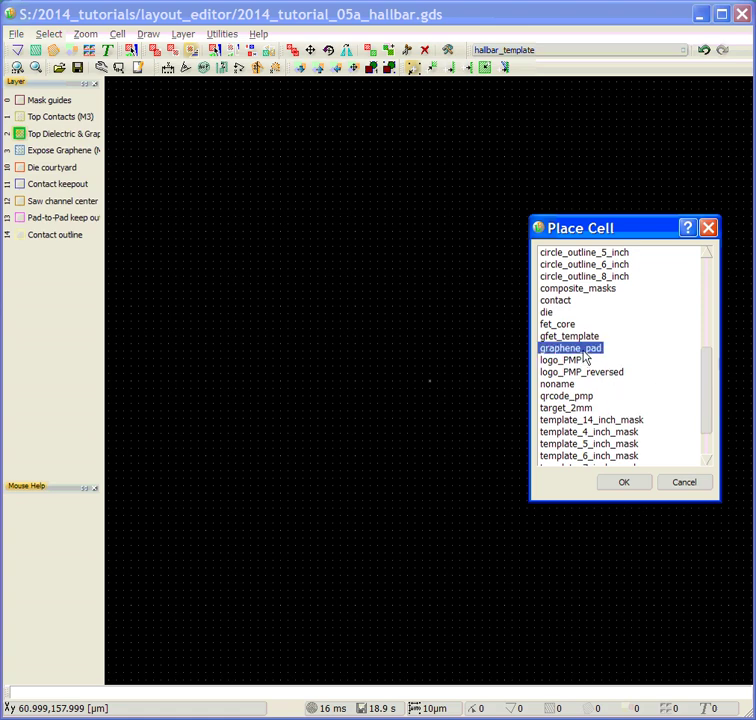
left_click(618, 486)
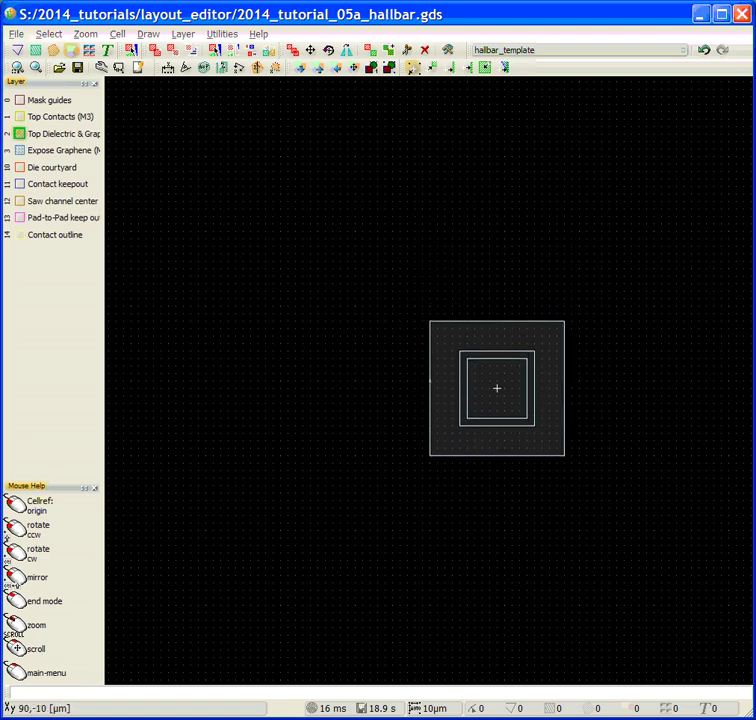
left_click(497, 380)
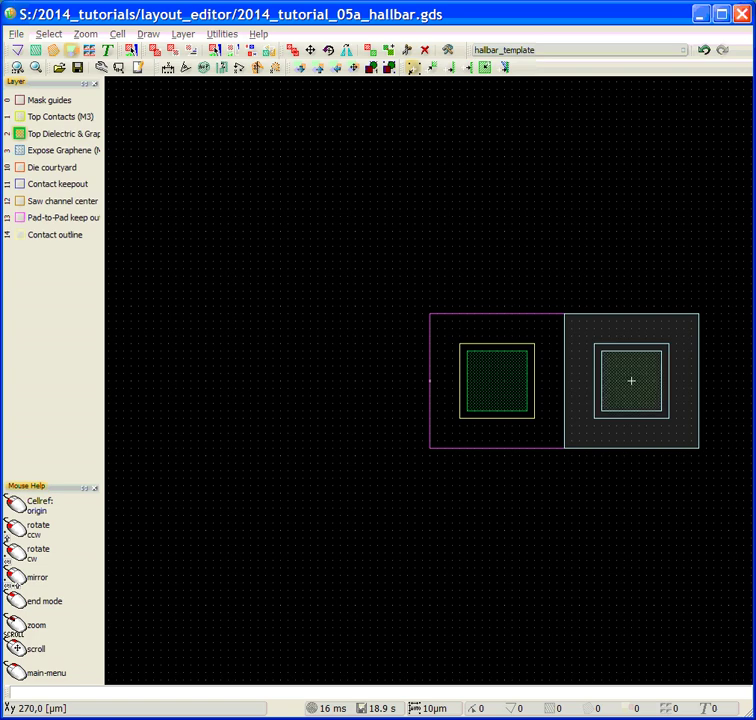
left_click(631, 380)
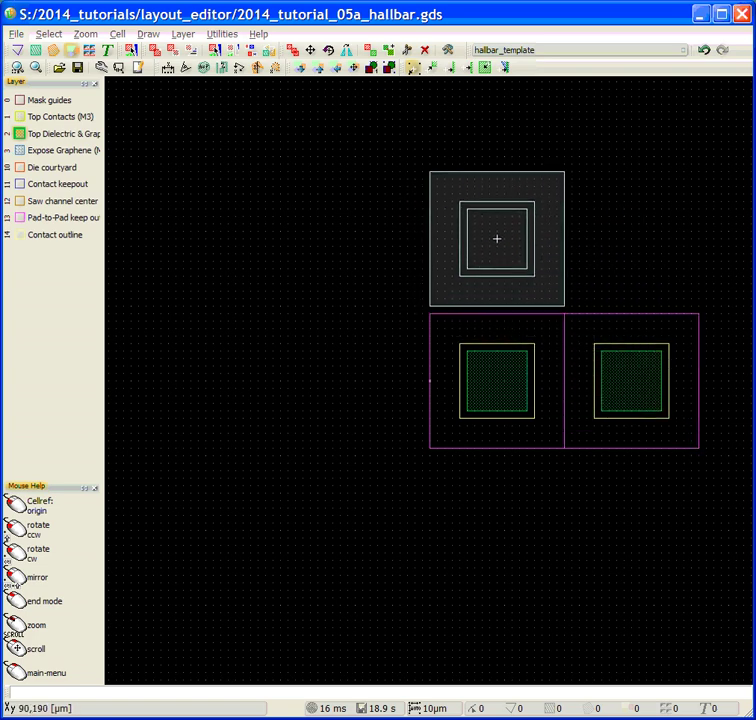
Step: Place five more graphene_pad cells at (90, 180), (-90, 180), (-270, 0), (-90, -180) and (90, -180) µm
left_click(497, 246)
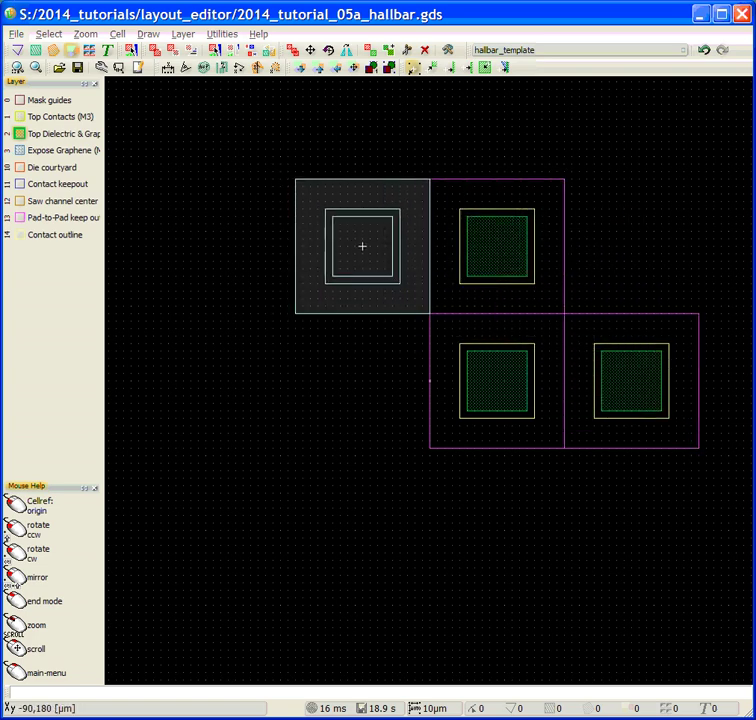
left_click(362, 246)
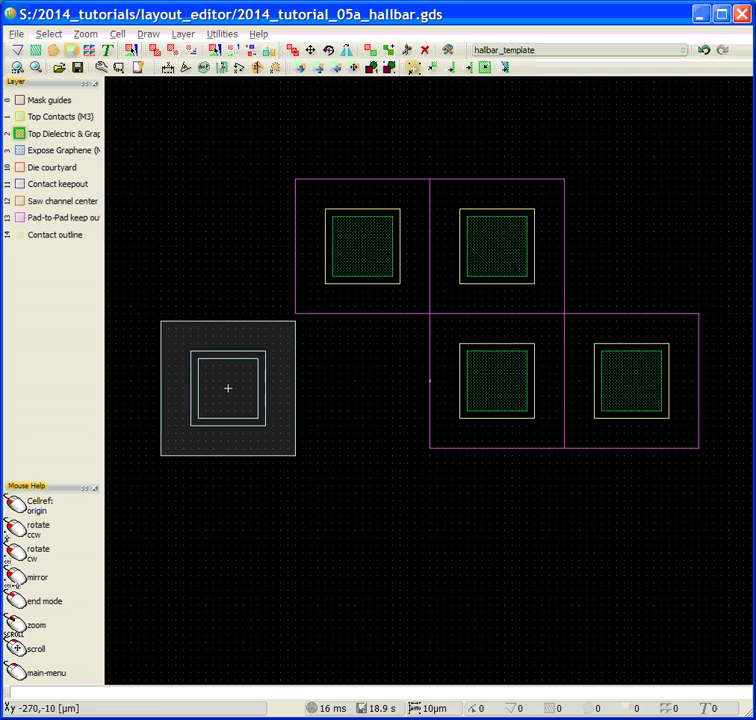
left_click(228, 381)
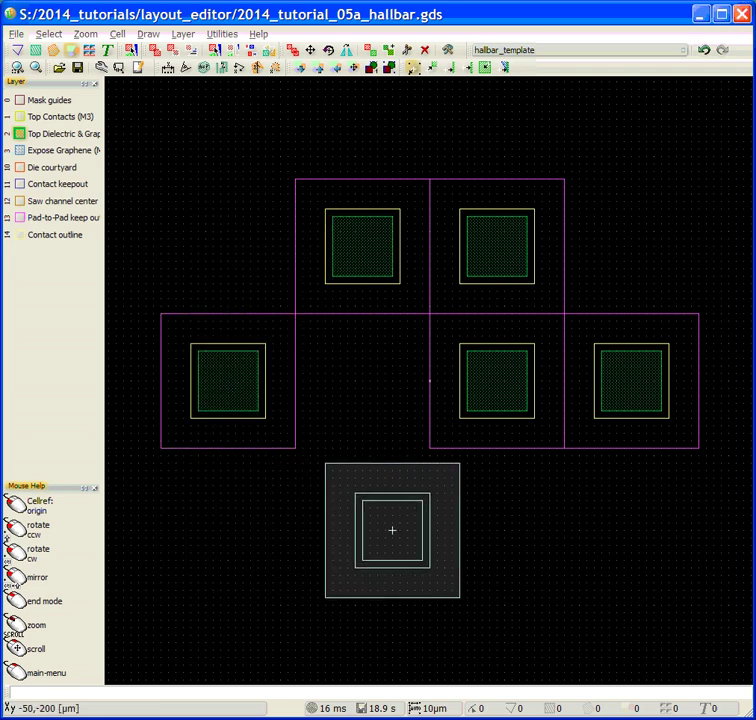
left_click(362, 515)
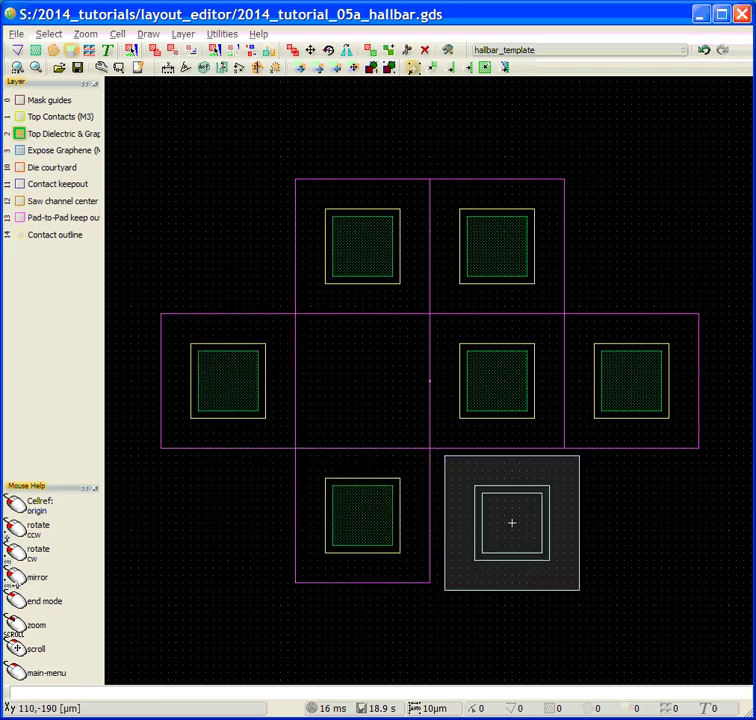
left_click(497, 515)
right_click(459, 445)
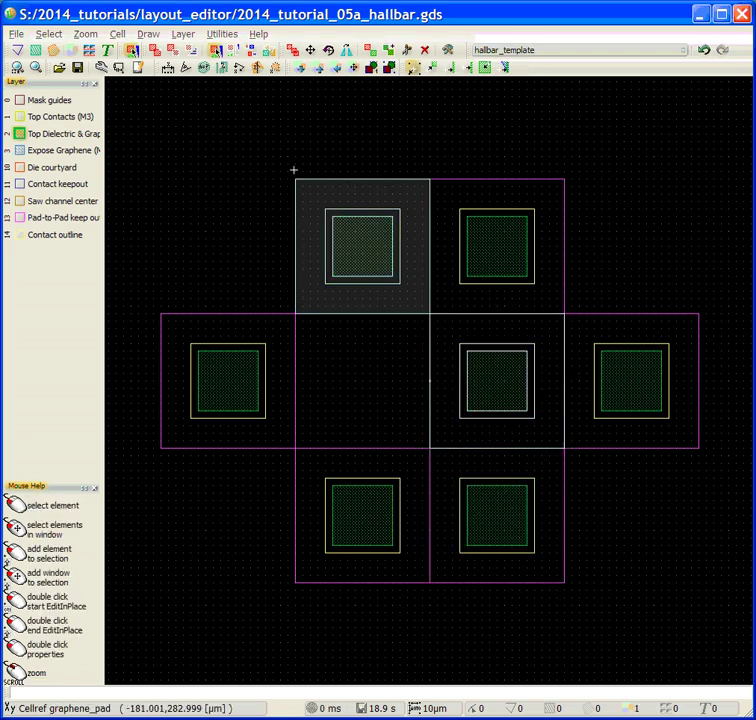
Step: Delete the extra graphene_pad cell at (90, 0) µm, leaving the centre of the pad ring empty
left_click(191, 50)
left_click(176, 50)
left_click(190, 50)
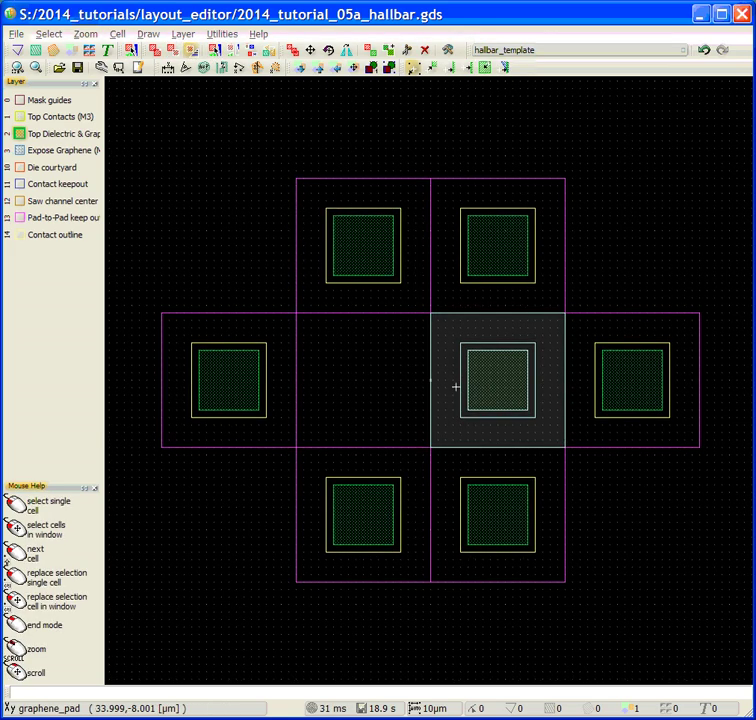
right_click(497, 375)
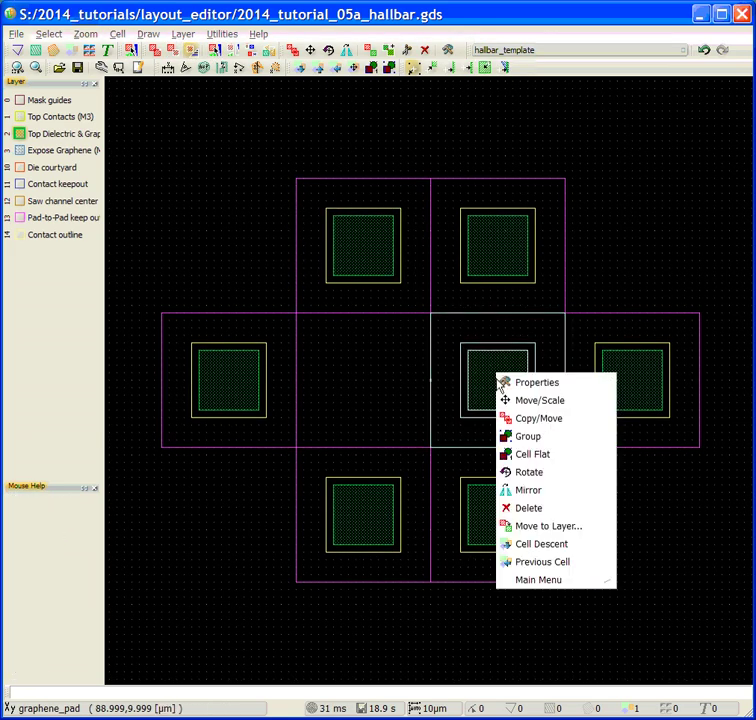
left_click(543, 510)
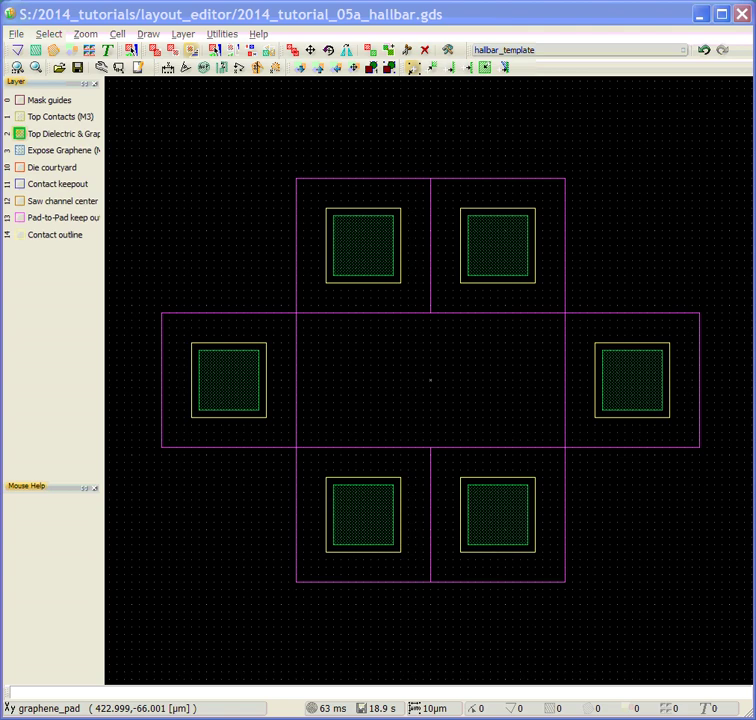
Step: Draw a narrow vertical box on layer 2 joining the upper-left pad to the lower-left pad, using command-entered corner points
left_click(200, 695)
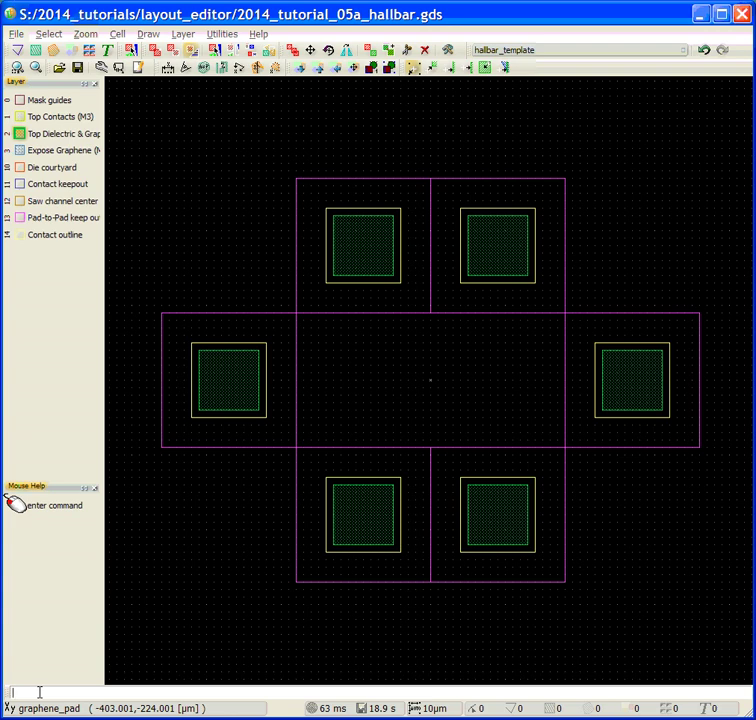
key("ctrl+v")
key("Return")
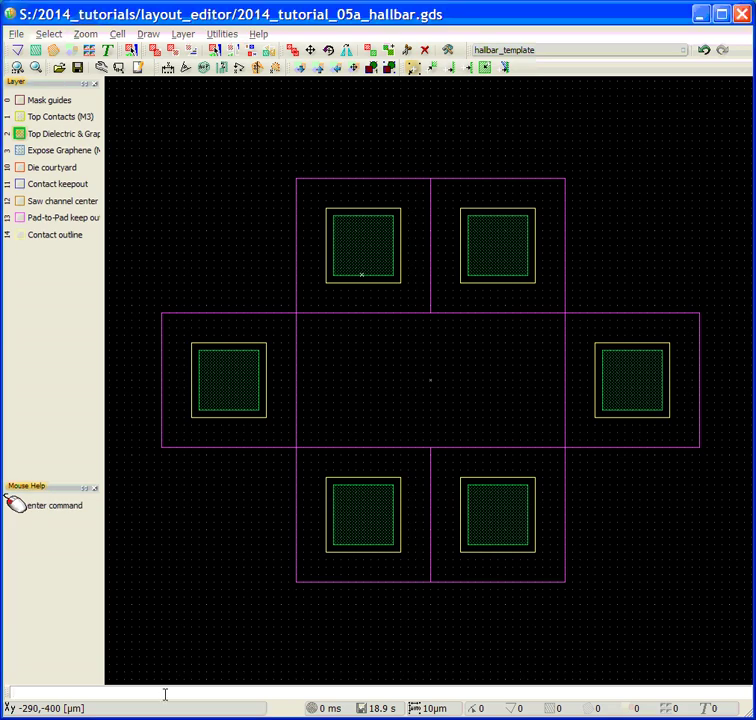
key("ctrl+v")
key("Return")
type("path")
key("Return")
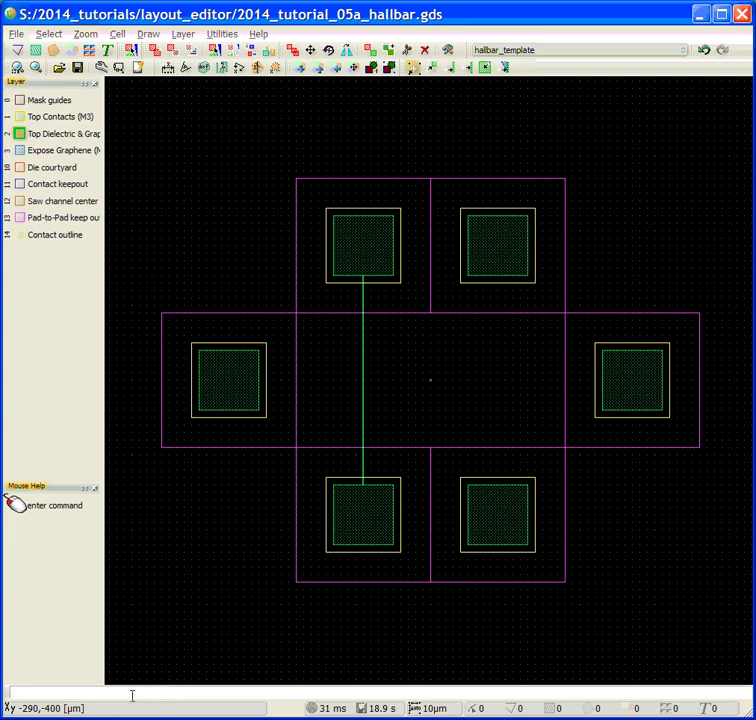
scroll(393, 402, "up", 1)
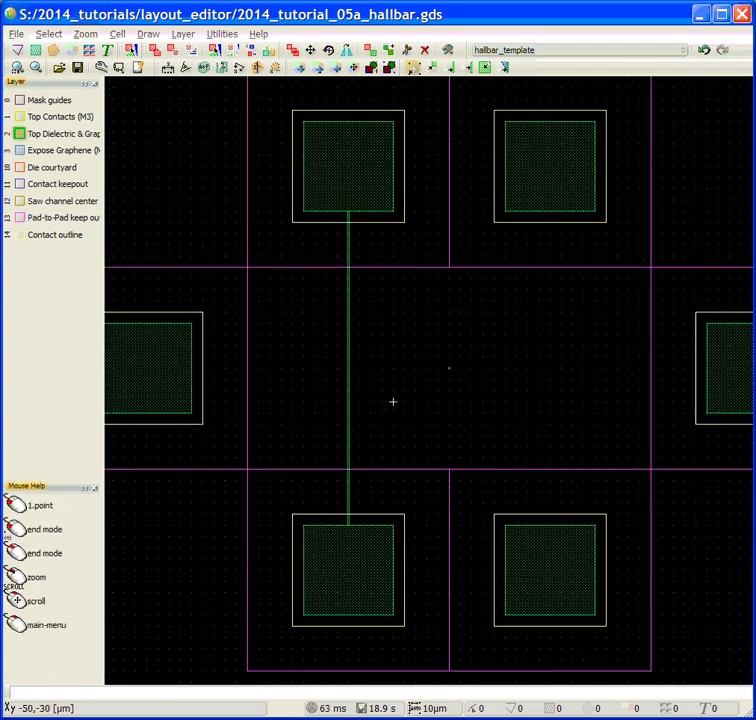
scroll(393, 402, "down", 1)
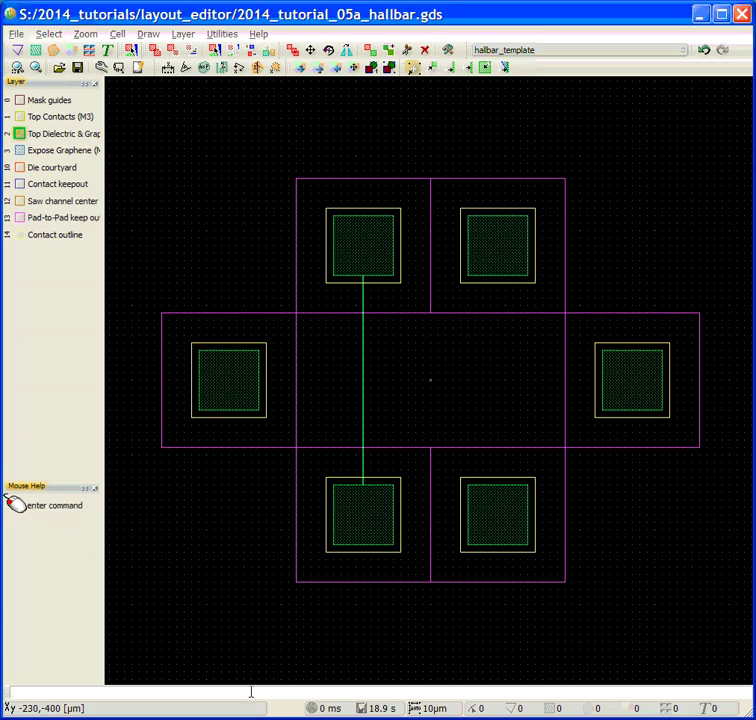
Step: Draw a matching narrow vertical box joining the upper-right and lower-right pads, with its lower corner at (89.5, -140)
key("ctrl+v")
key("Return")
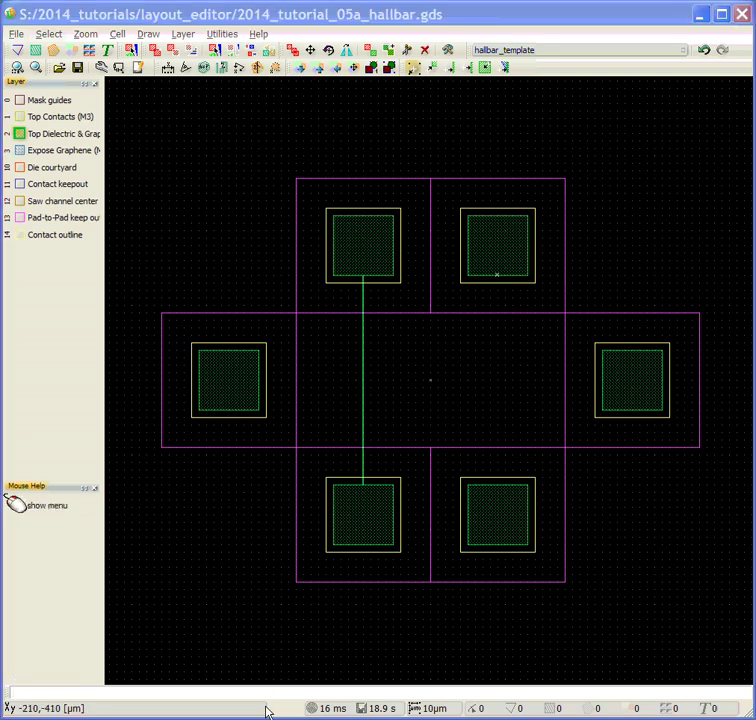
type("p(89.5,-140)")
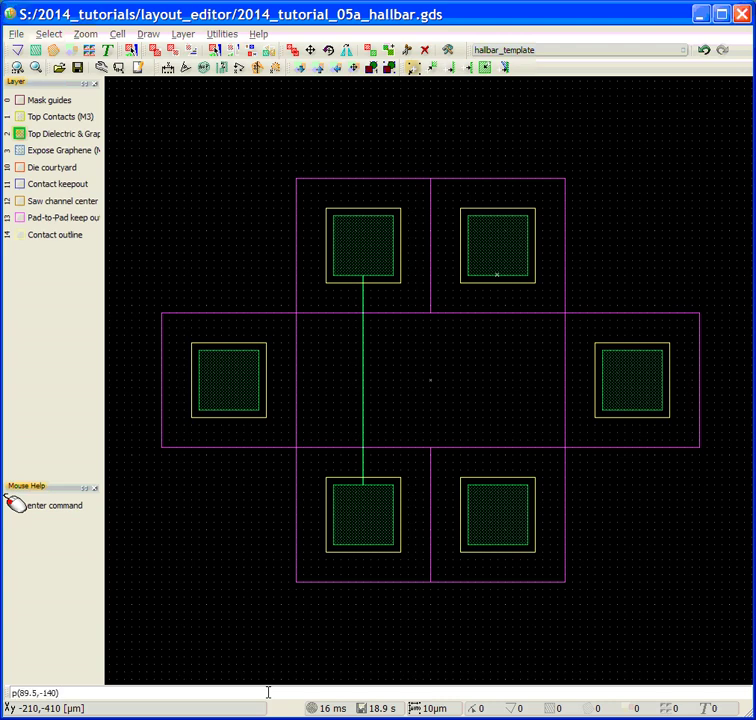
key("Return")
type("box")
key("Return")
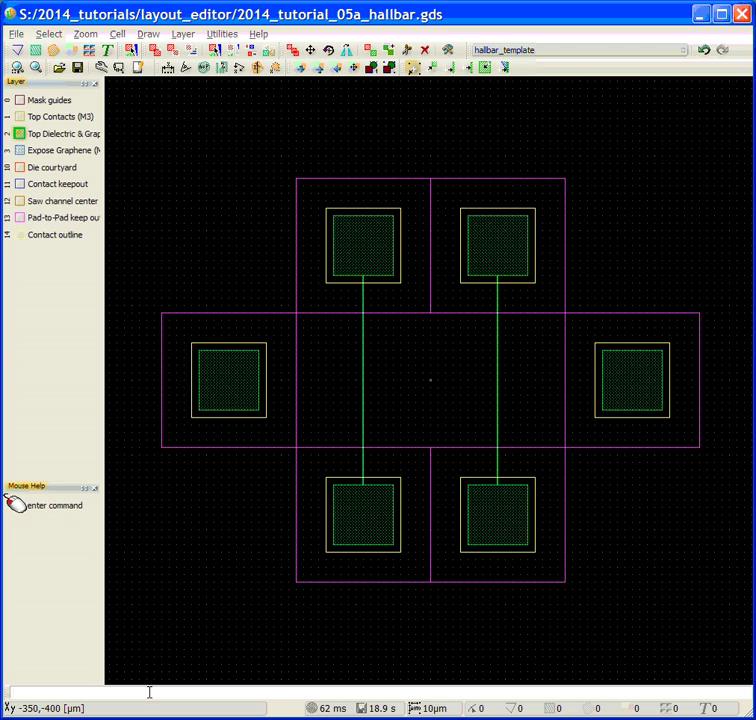
Step: Draw a horizontal box from (-230, -0.5) to (230, 0.5) connecting the far-left and far-right pads
type("p(-230,-0.5)")
key("Return")
type("p(230,0.5)")
key("Return")
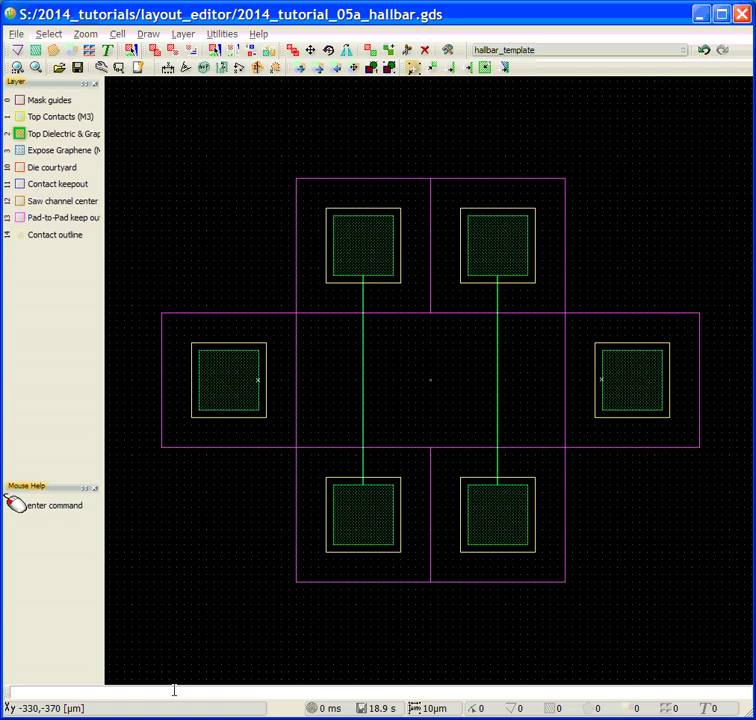
type("box")
key("Return")
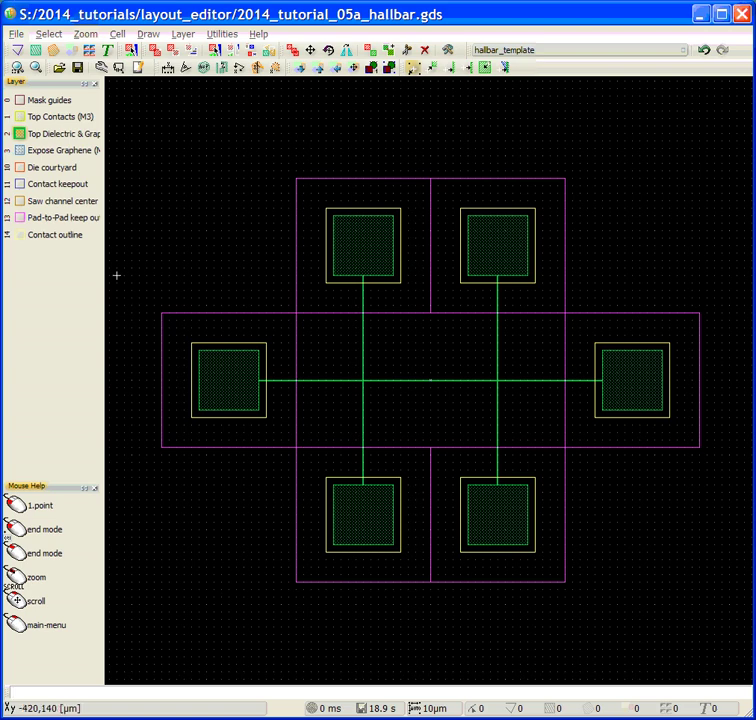
Step: On the Contact outline layer, begin a polygon around the far-right pad through (330, 60), (330, -60) and (210, -60) µm
left_click(37, 243)
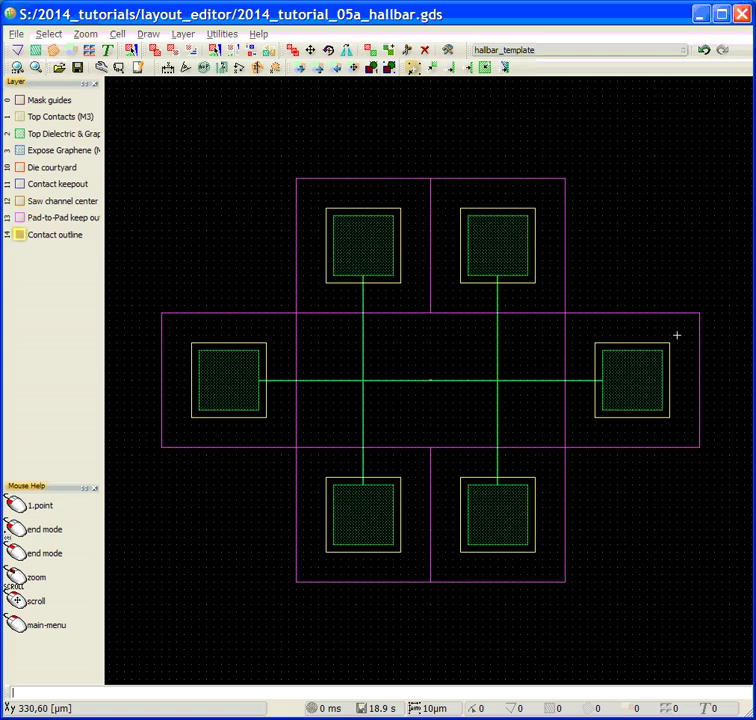
left_click(677, 335)
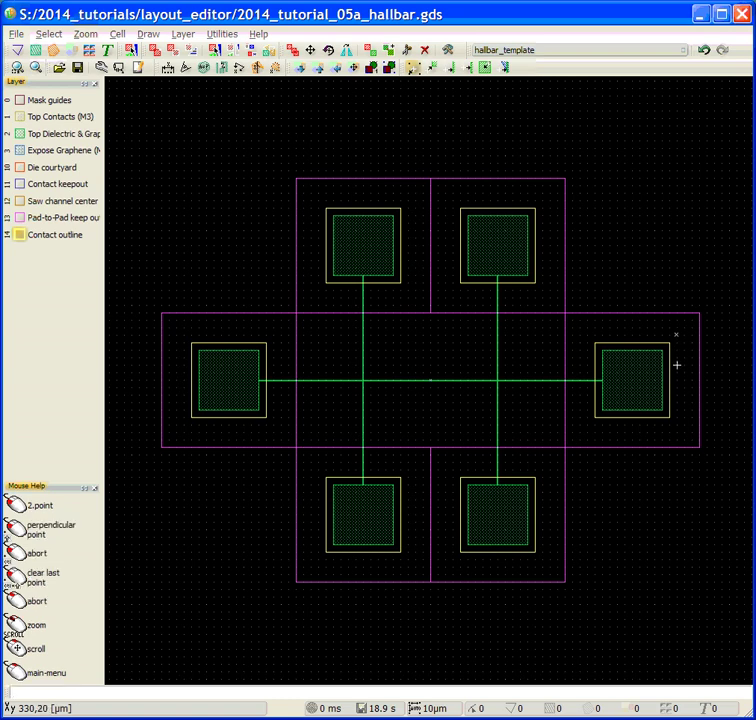
right_click(677, 365)
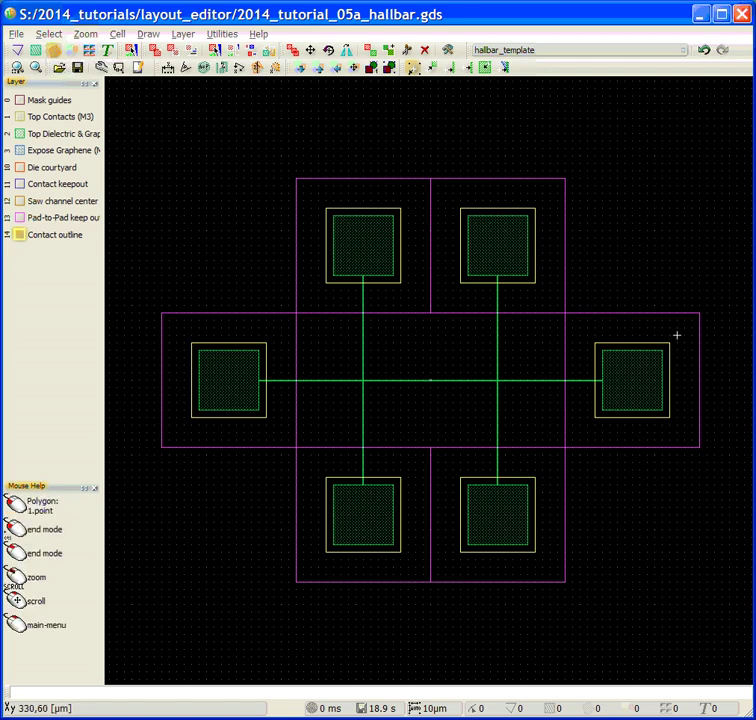
left_click(677, 336)
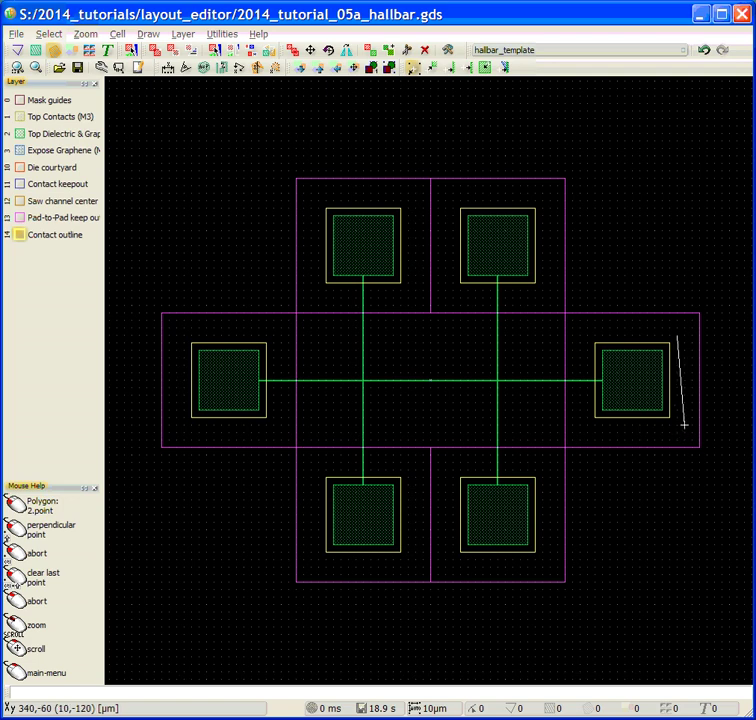
left_click(677, 424)
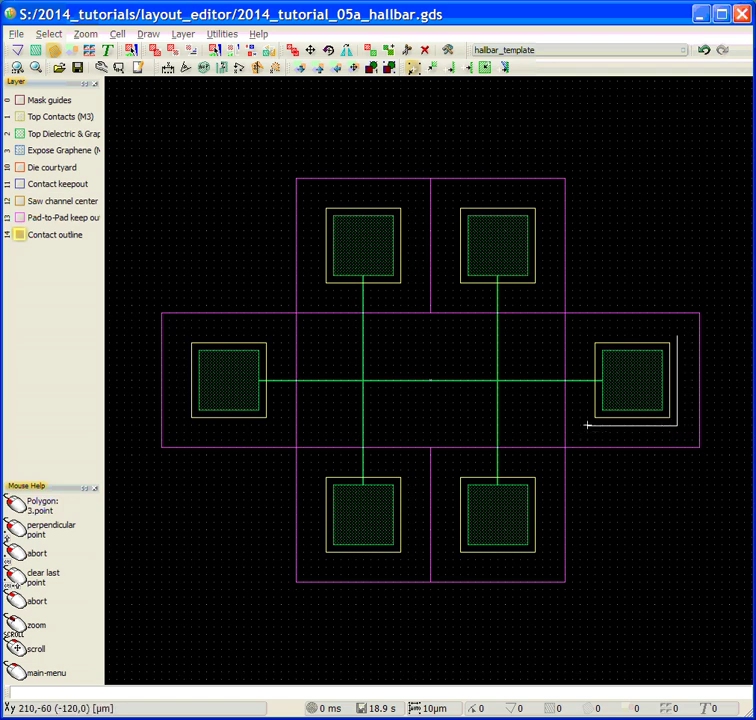
left_click(587, 425)
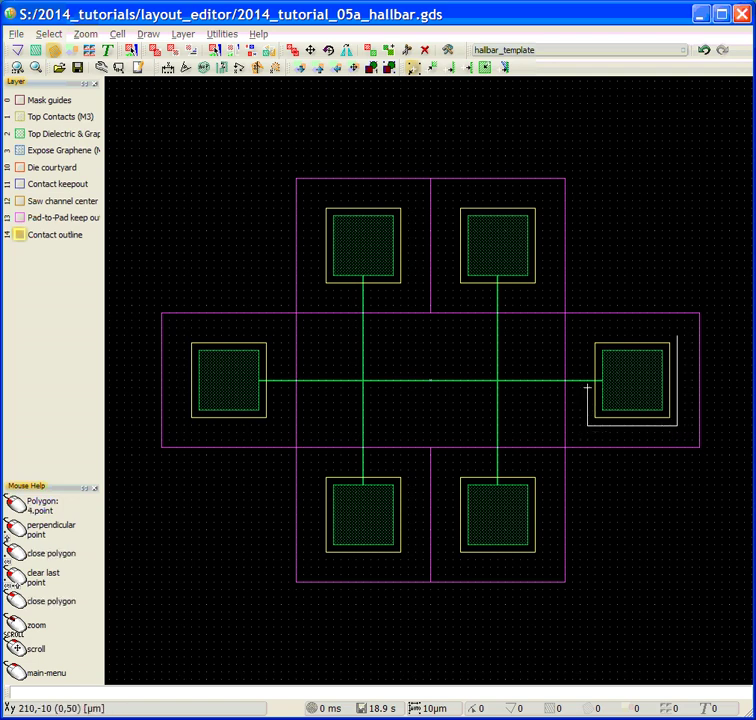
left_click(505, 388)
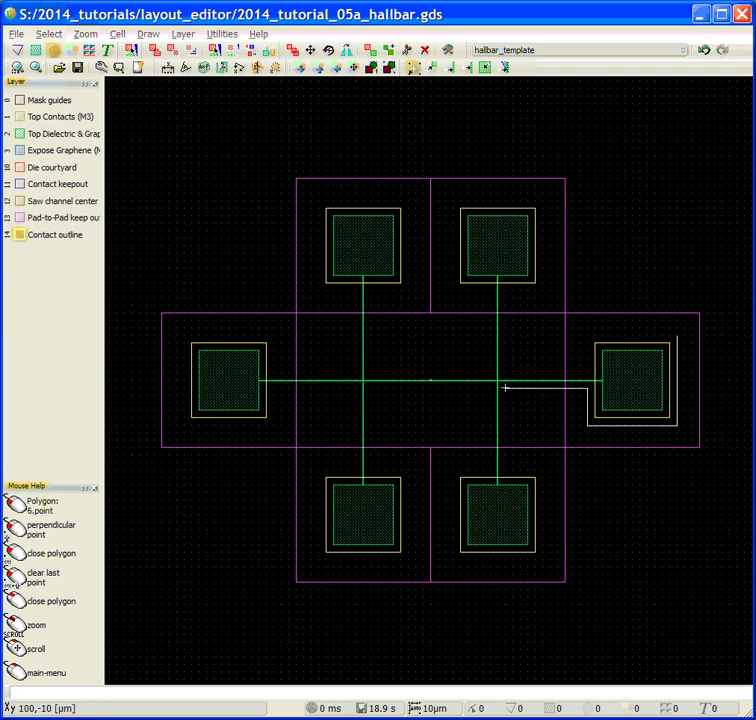
left_click(505, 470)
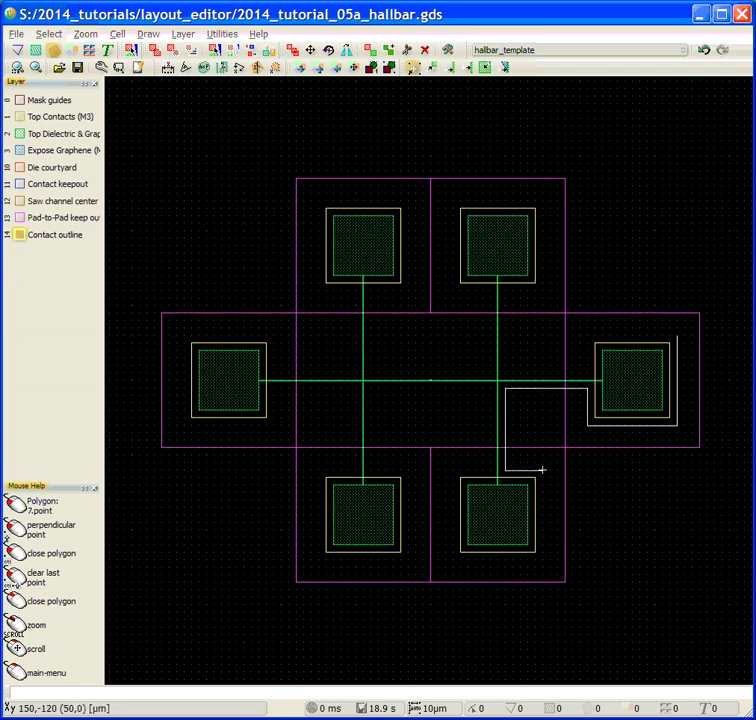
left_click(541, 470)
left_click(542, 560)
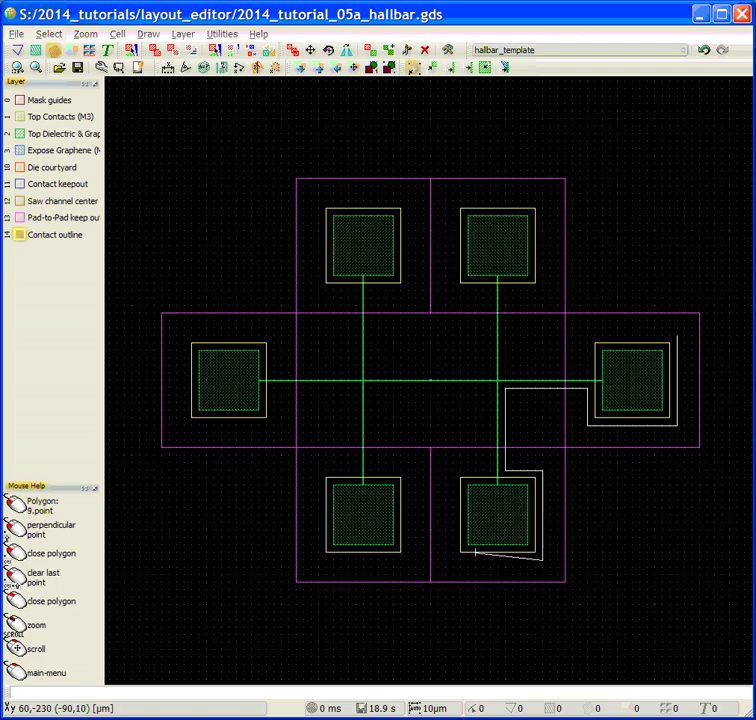
left_click(453, 560)
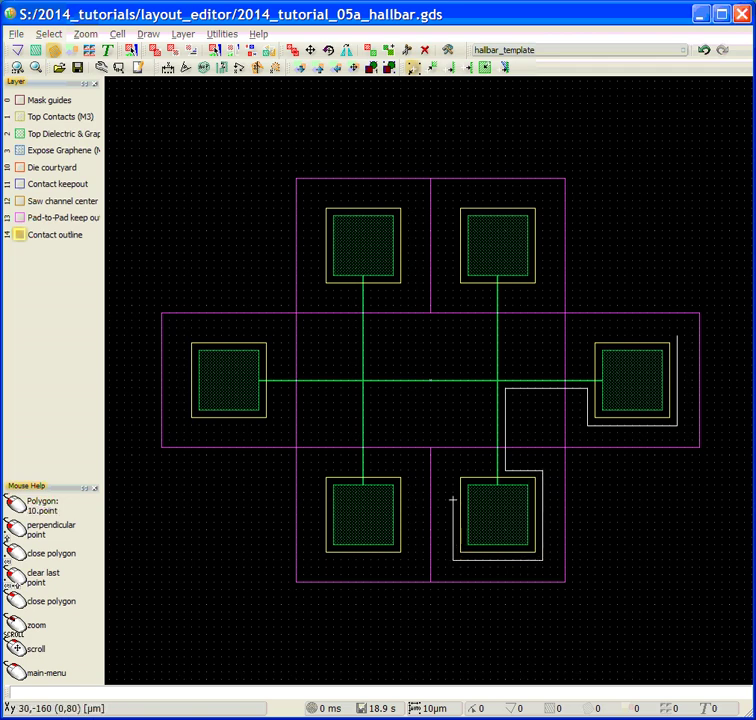
left_click(453, 469)
left_click(490, 470)
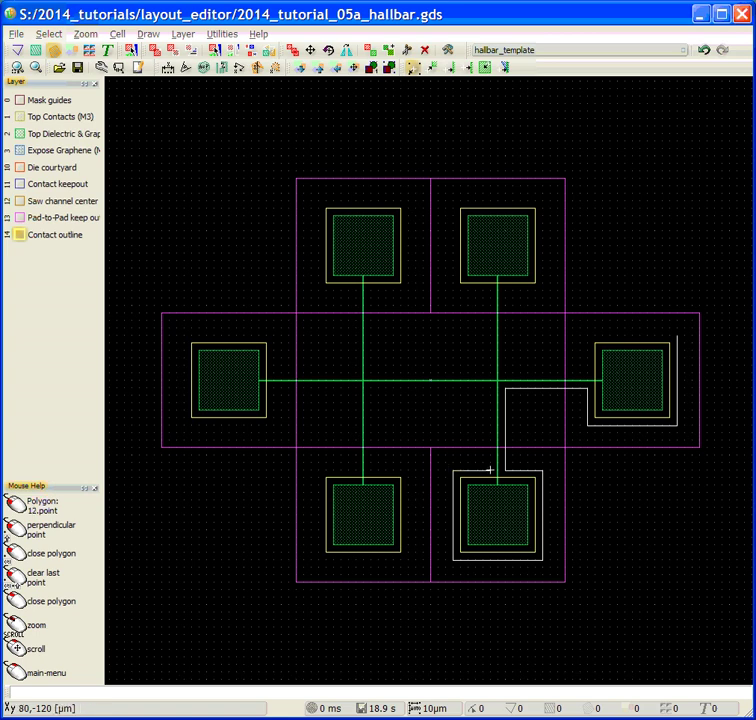
left_click(490, 388)
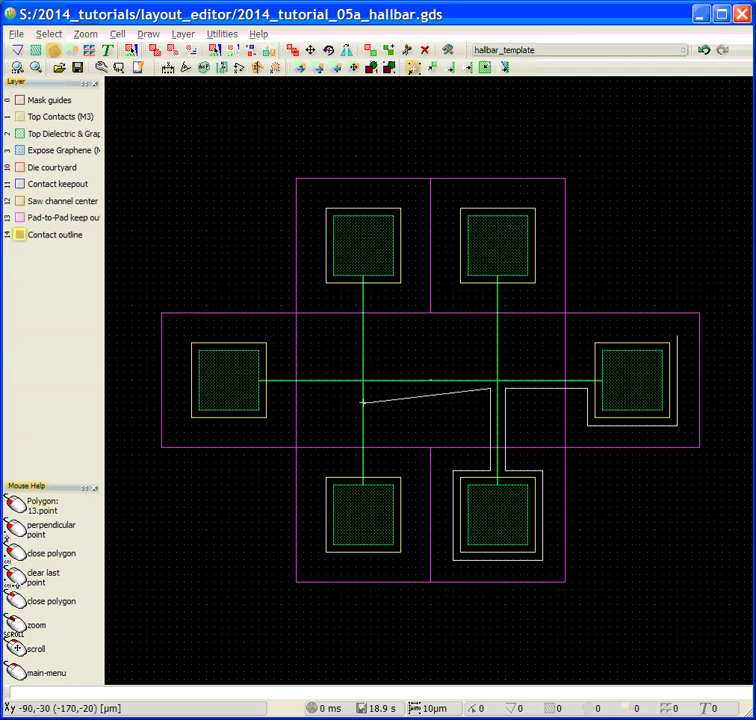
left_click(365, 388)
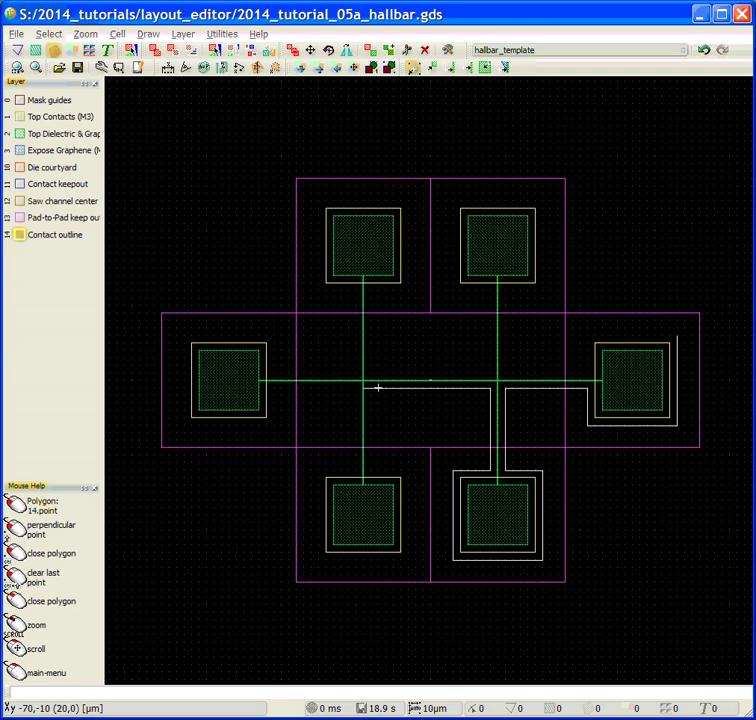
key("Escape")
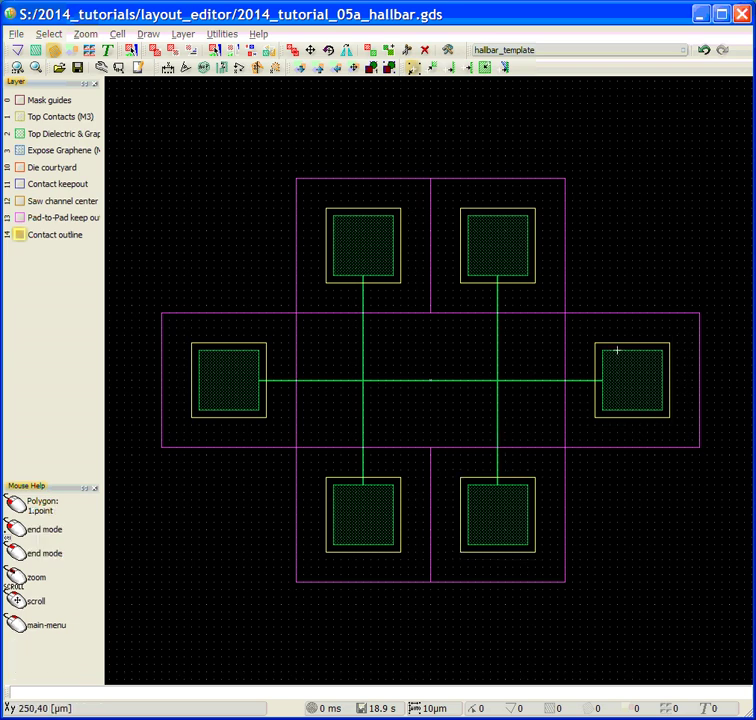
left_click(677, 335)
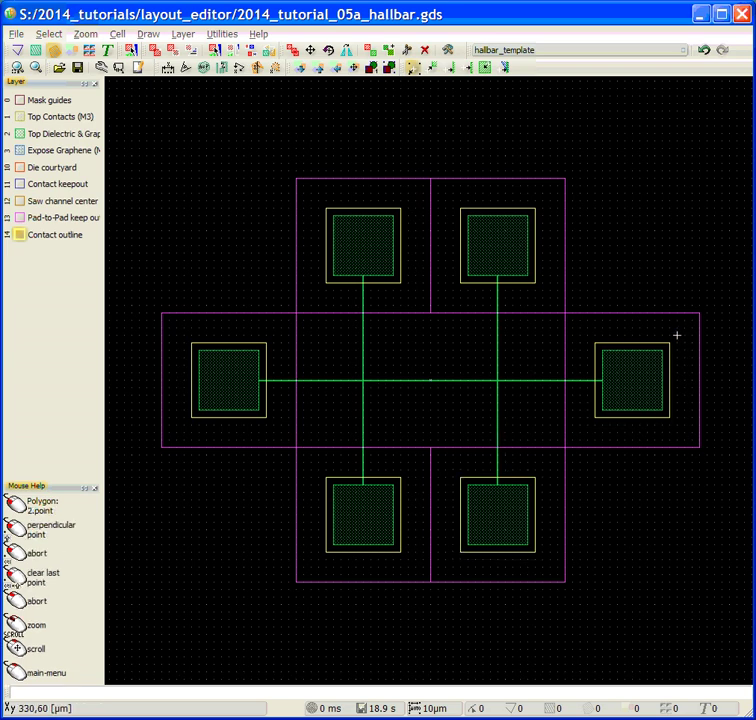
left_click(669, 425)
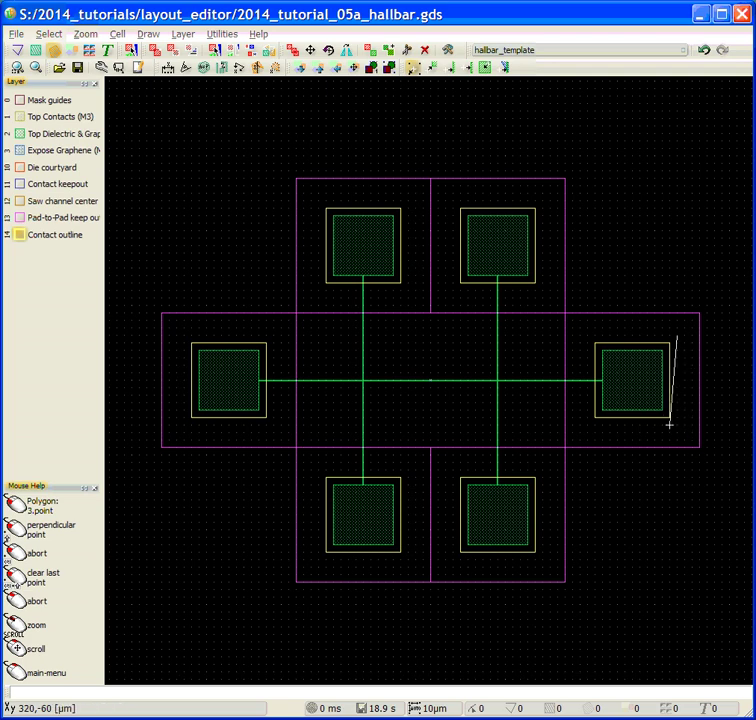
right_click(676, 425)
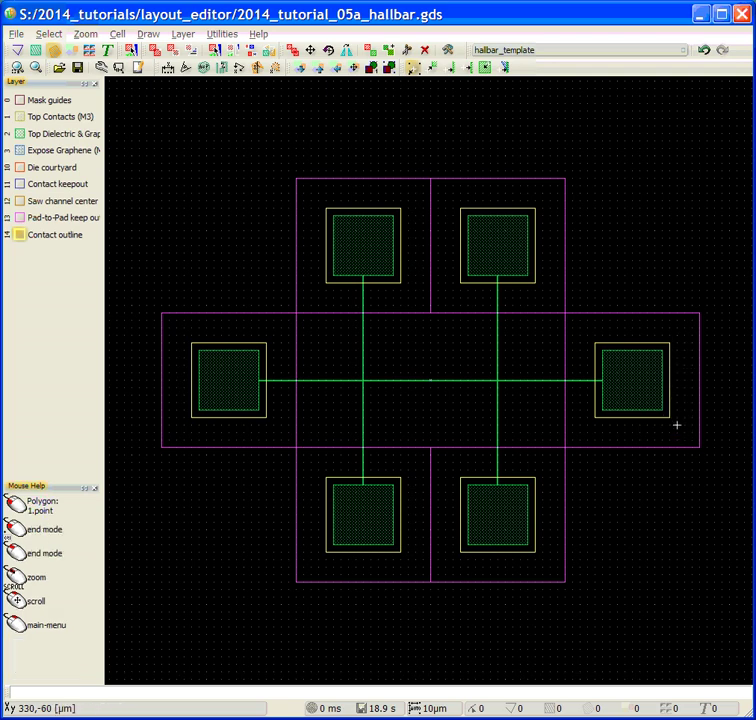
Step: Begin a new Contact outline polygon around the far-right pad through (330, 60), (330, -60), (210, -60) and (210, -10) µm
scroll(676, 425, "up", 1)
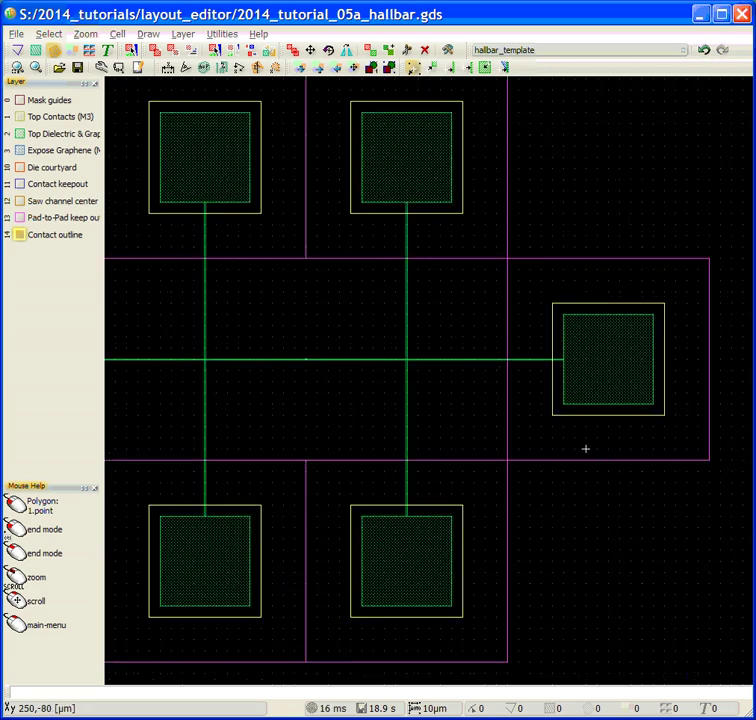
middle_click_drag(585, 449, 665, 426)
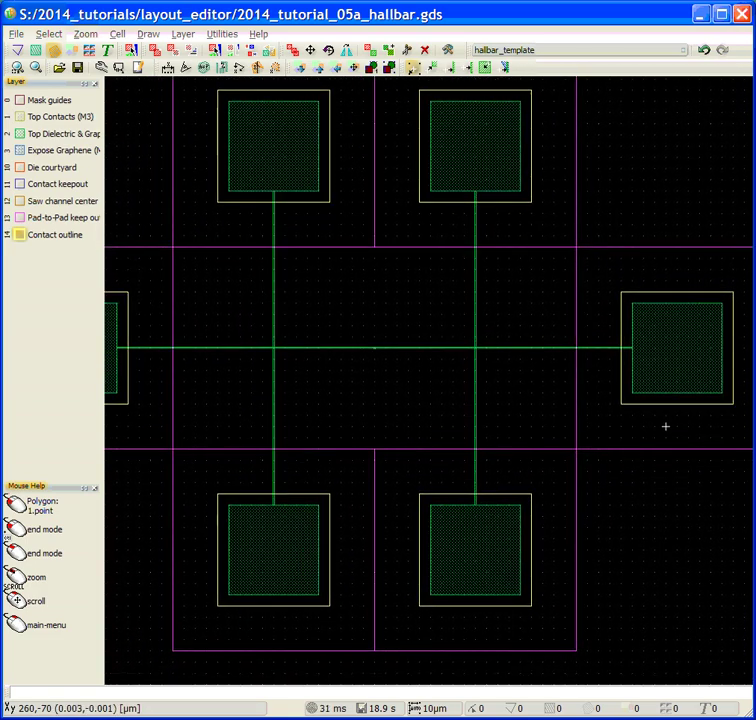
scroll(665, 426, "down", 1)
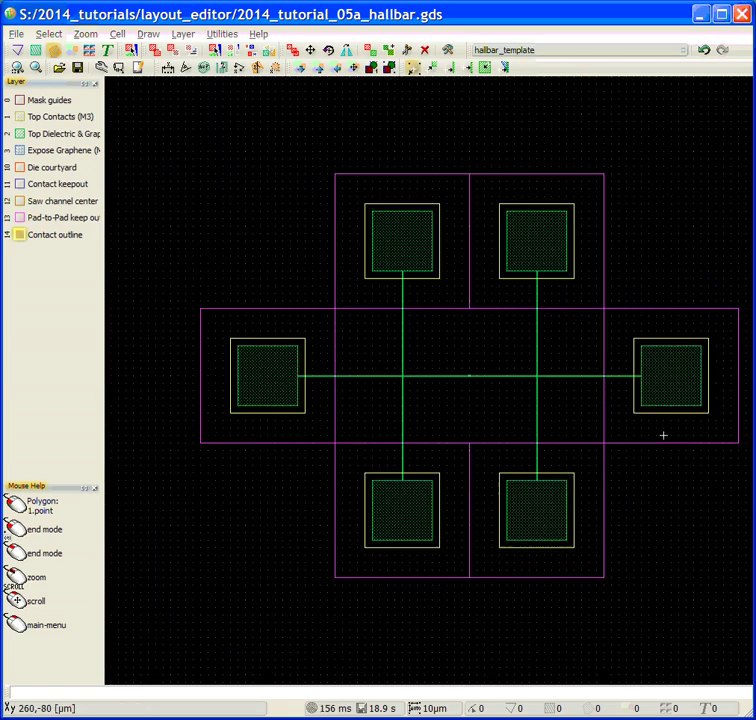
left_click(716, 332)
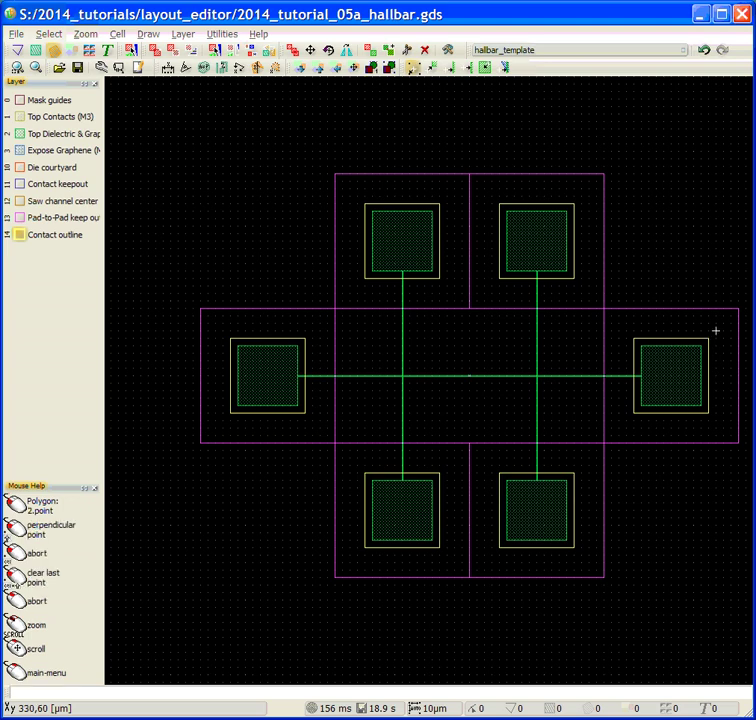
left_click(716, 420)
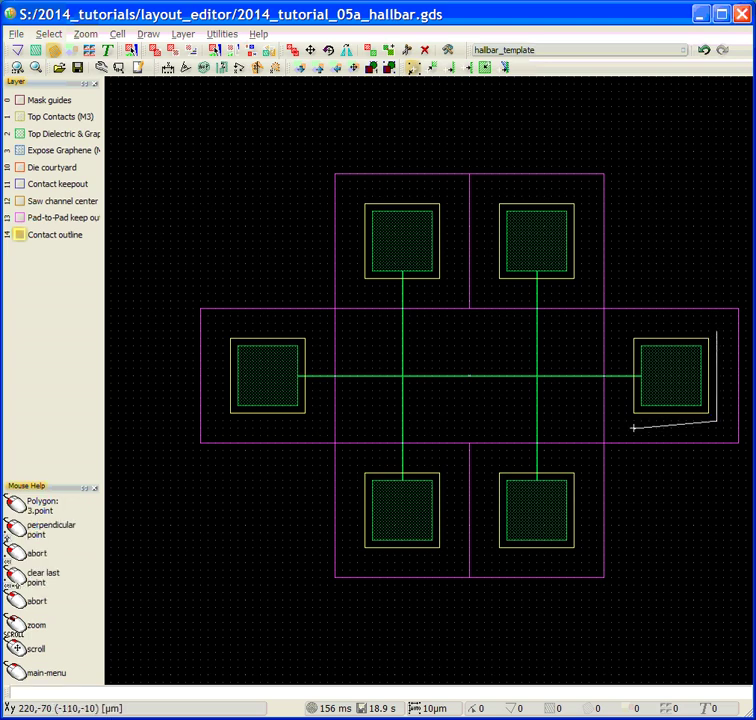
left_click(626, 420)
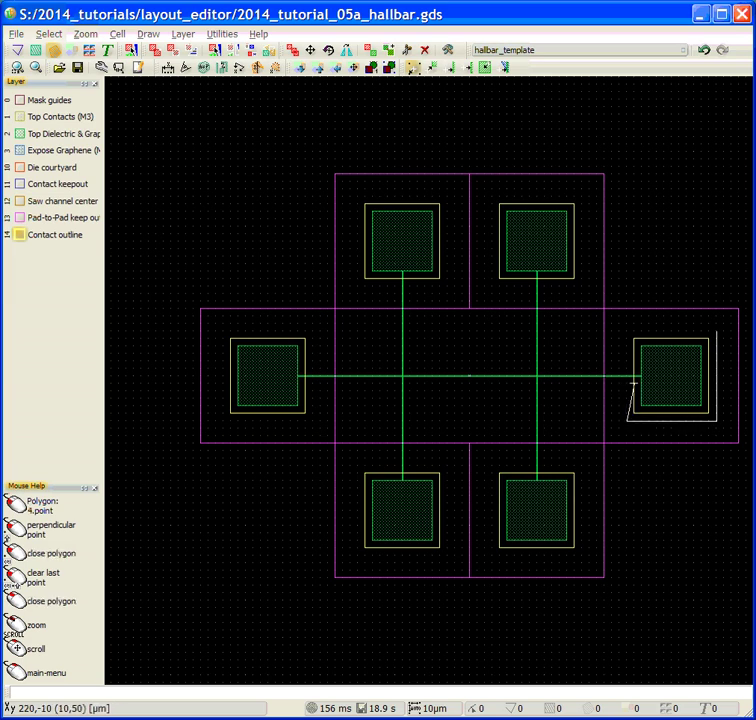
left_click(626, 384)
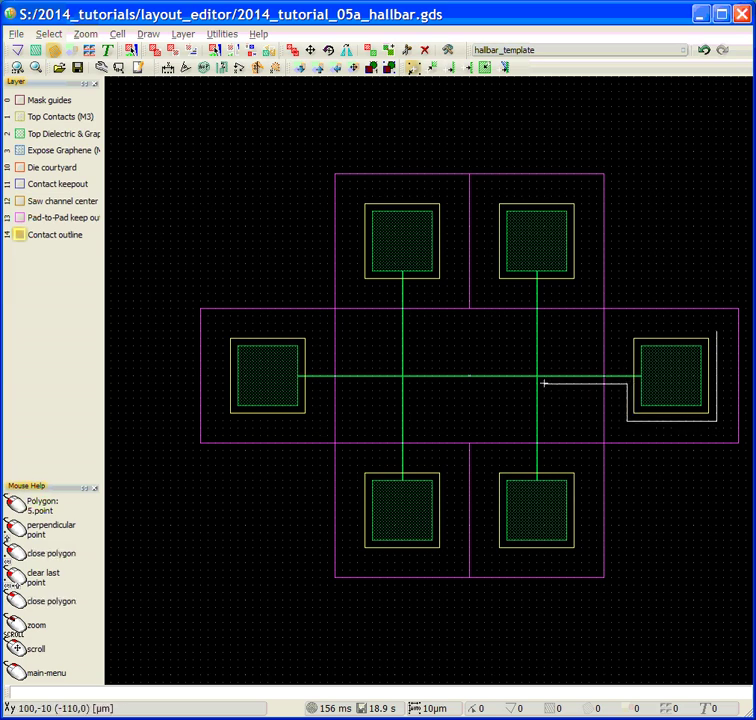
Step: Continue the polygon around the lower-right pad through (100, -10), (100, -120), (150, -120), (150, -240), (30, -240), (30, -120), (80, -120) and (80, -10) µm
left_click(544, 384)
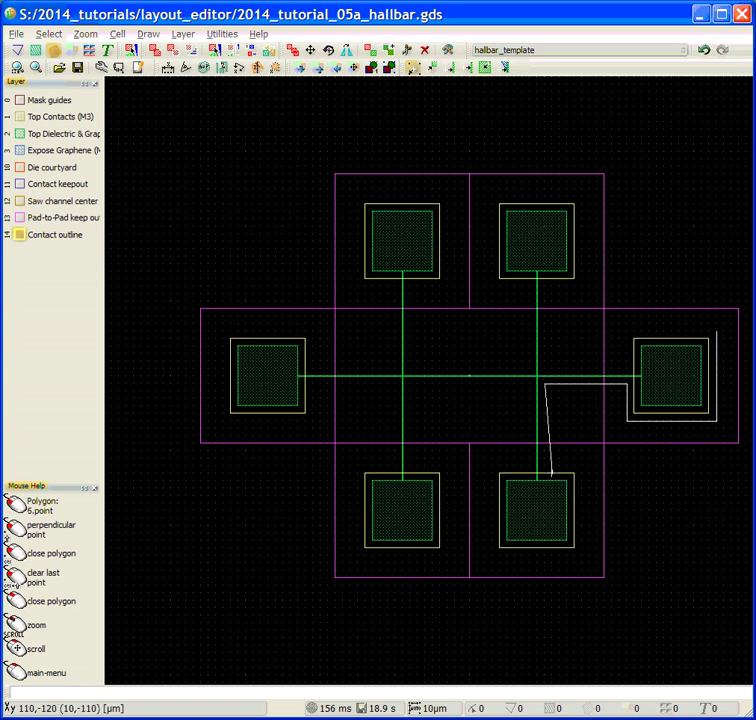
left_click(544, 464)
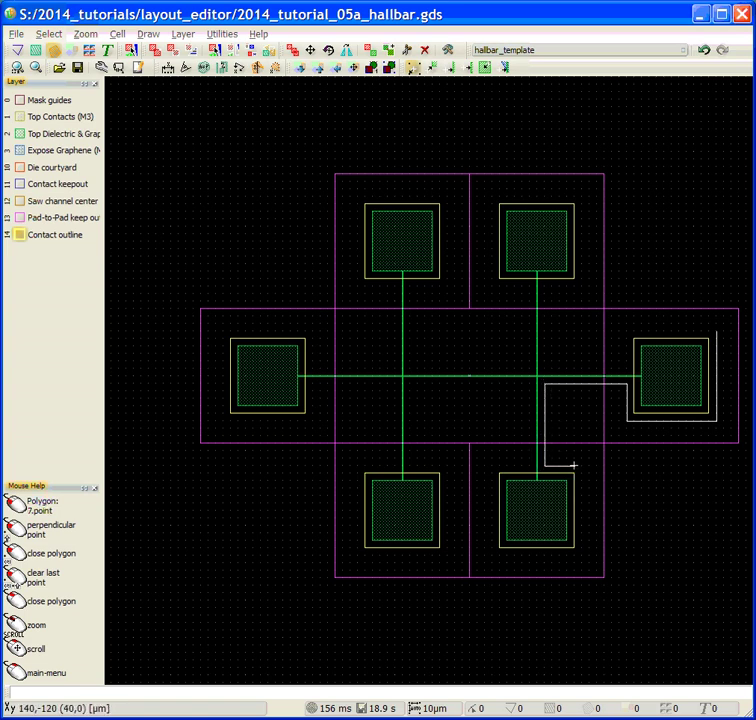
left_click(581, 465)
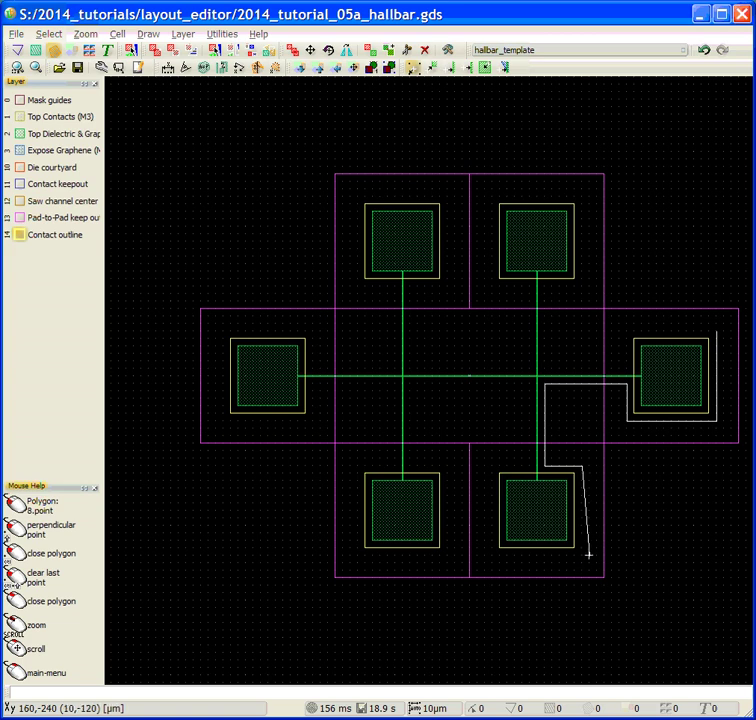
left_click(581, 553)
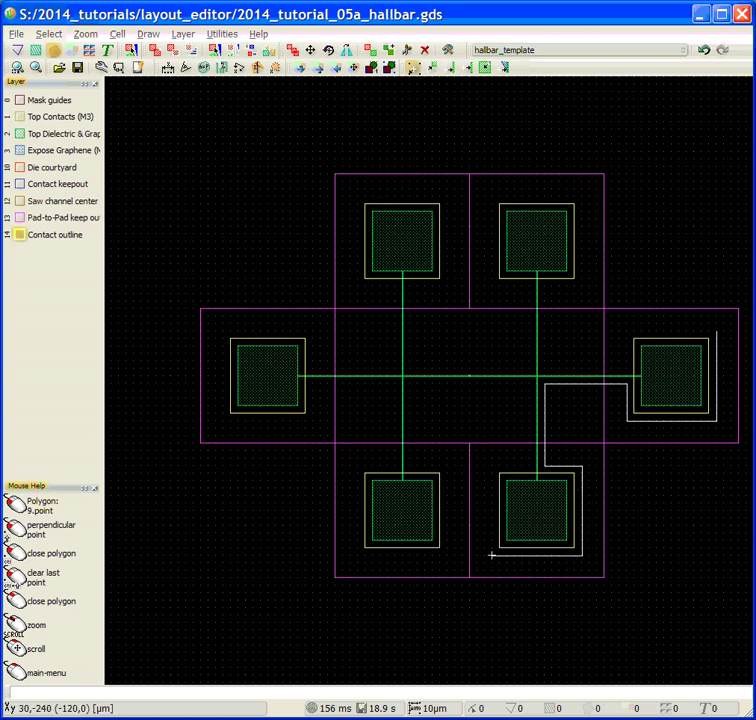
left_click(493, 553)
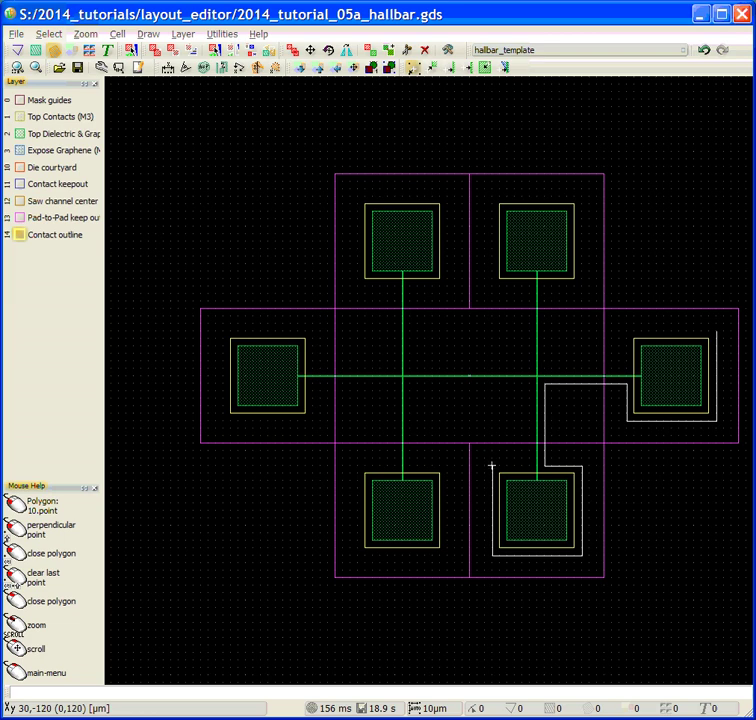
left_click(529, 466)
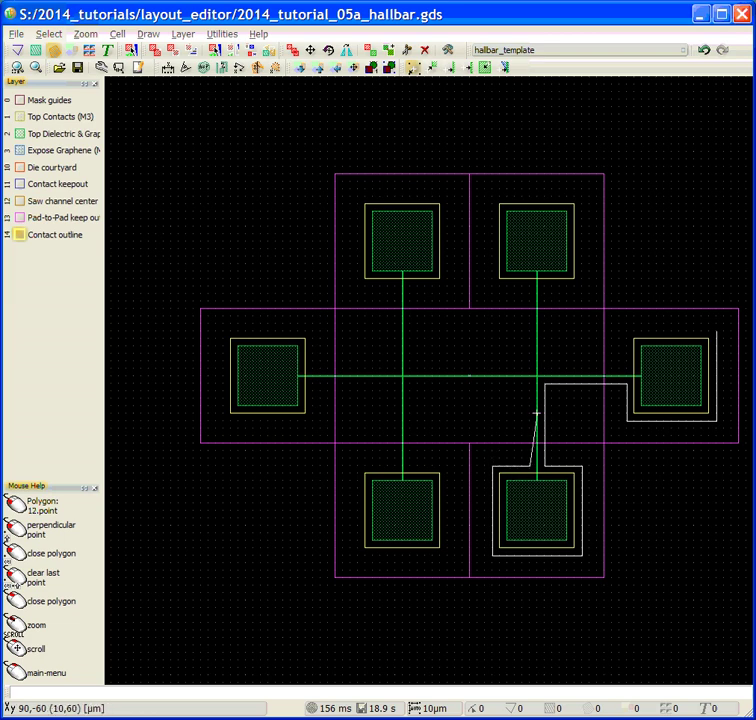
left_click(529, 383)
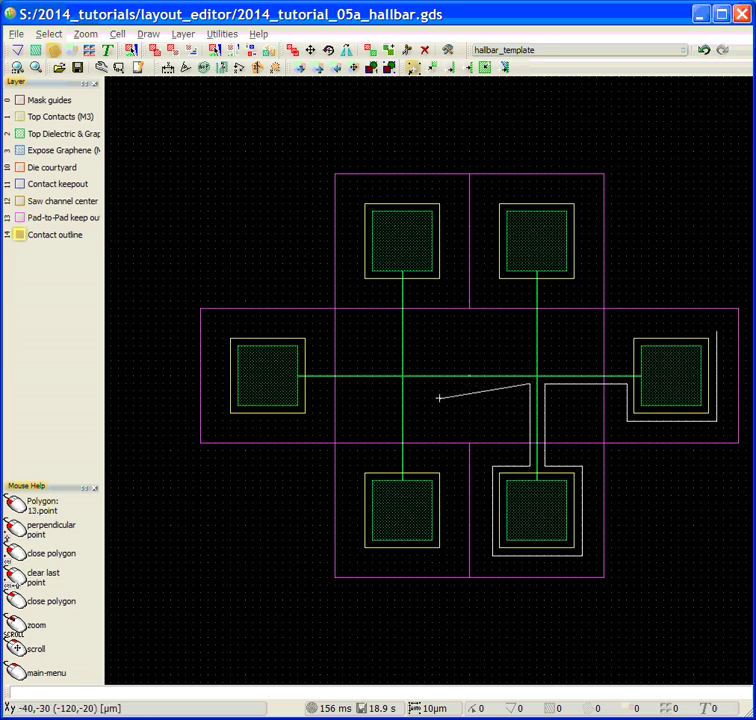
Step: Continue the polygon around the lower-left pad through (-80, -10), (-80, -120), (-30, -120), (-30, -240), (-150, -240), (-150, -120), (-100, -120) and (-100, -10) µm
left_click(409, 383)
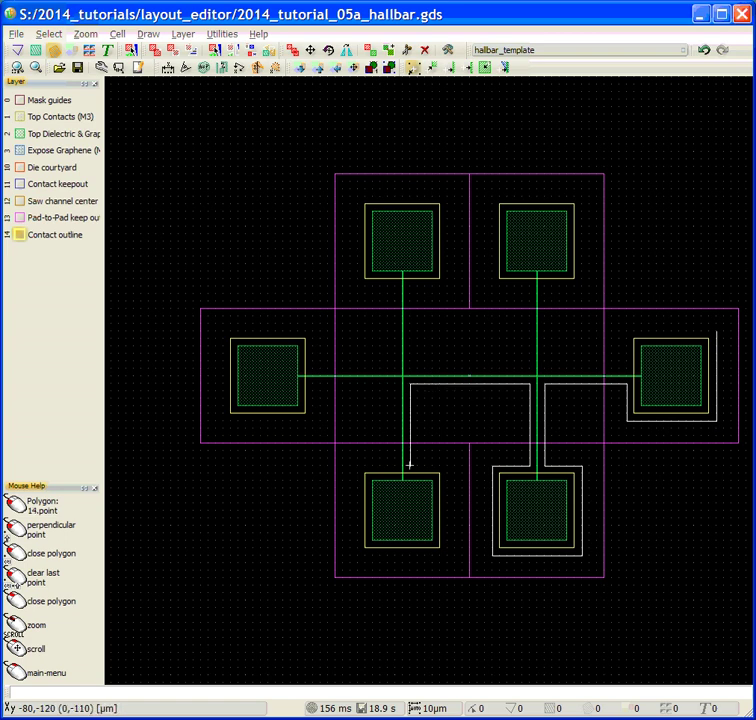
left_click(409, 465)
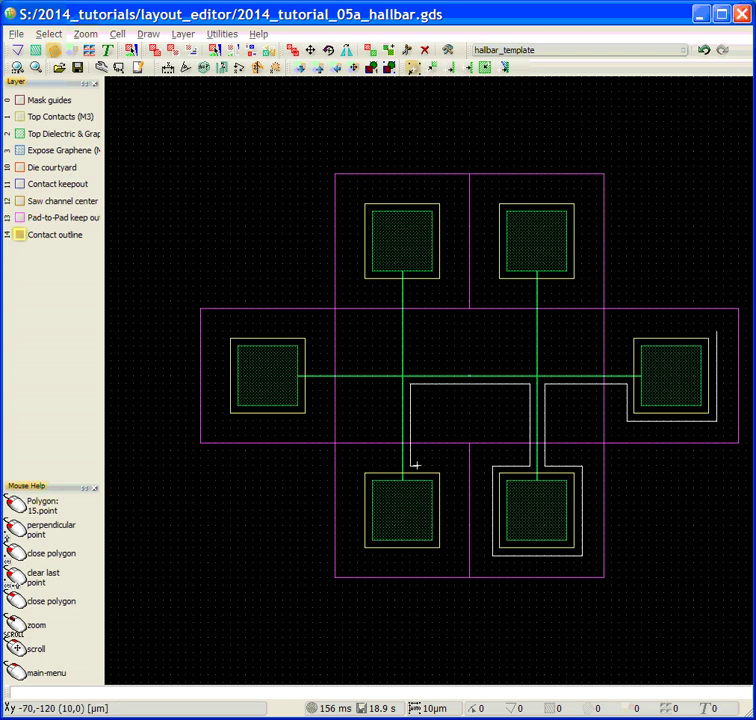
left_click(447, 555)
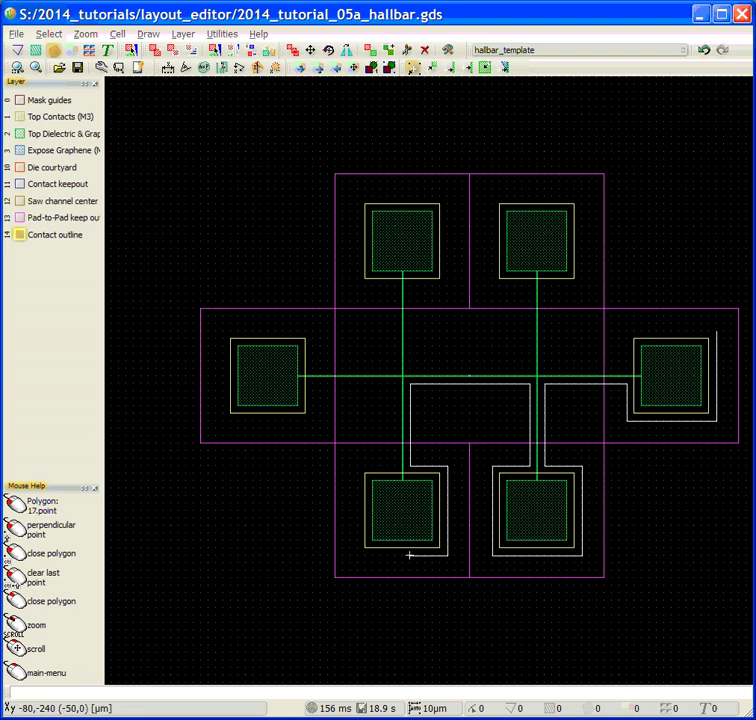
left_click(358, 554)
left_click(358, 460)
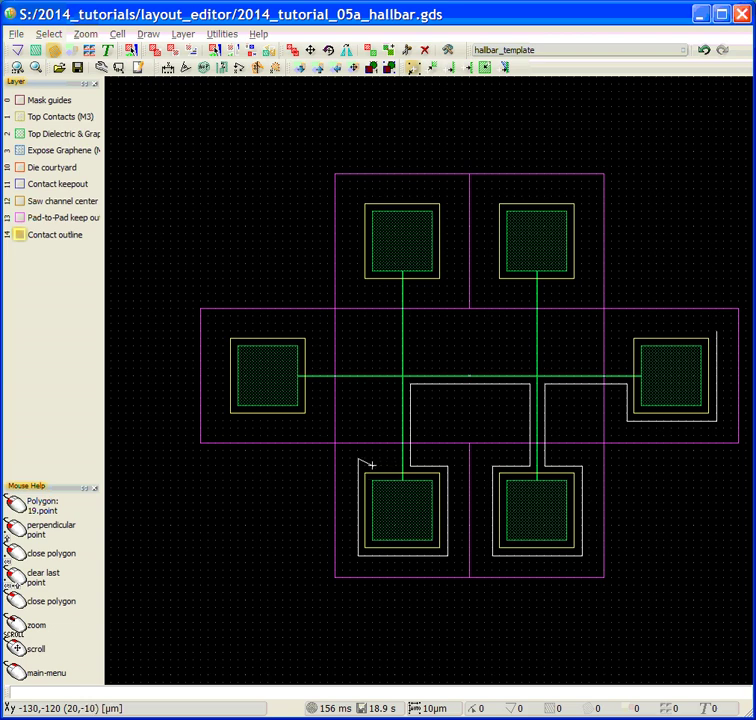
left_click(358, 464)
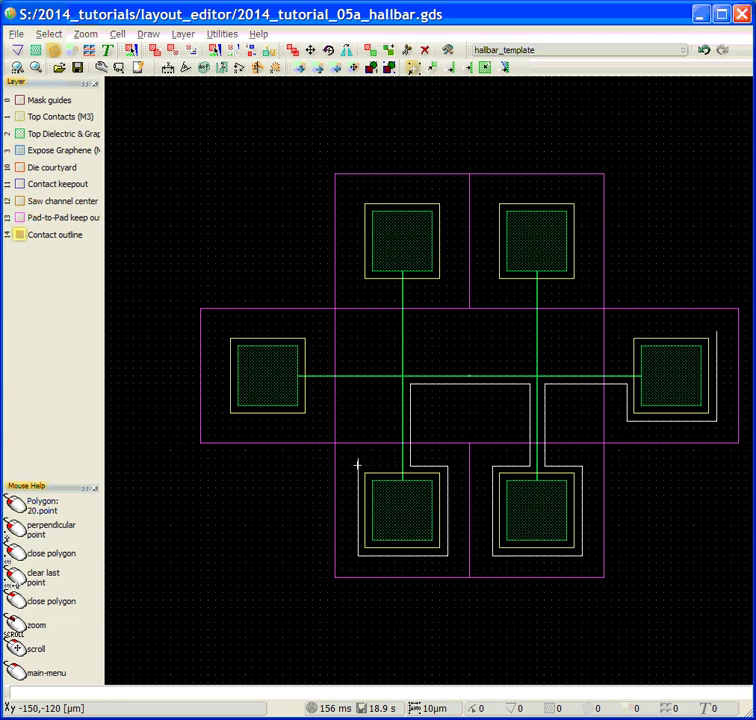
left_click(394, 464)
left_click(394, 450)
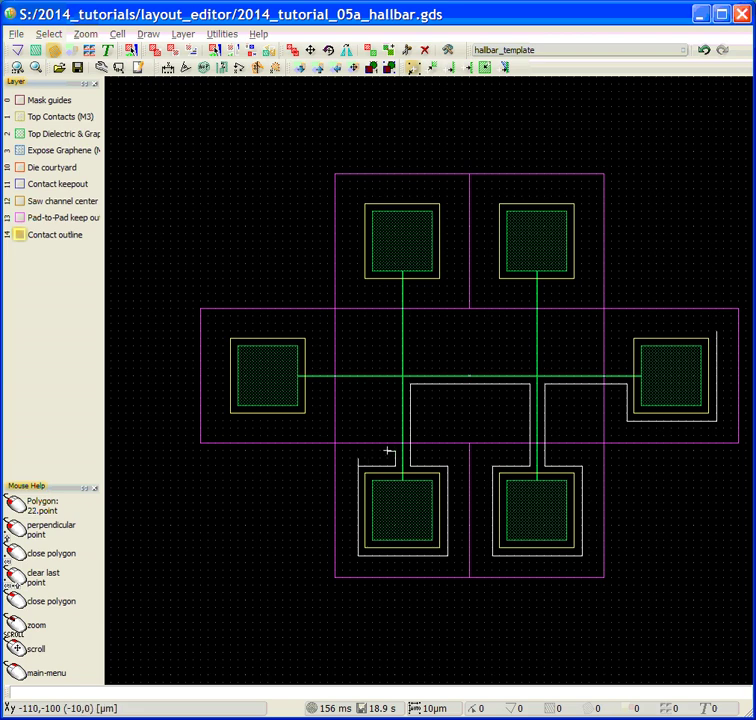
left_click(394, 383)
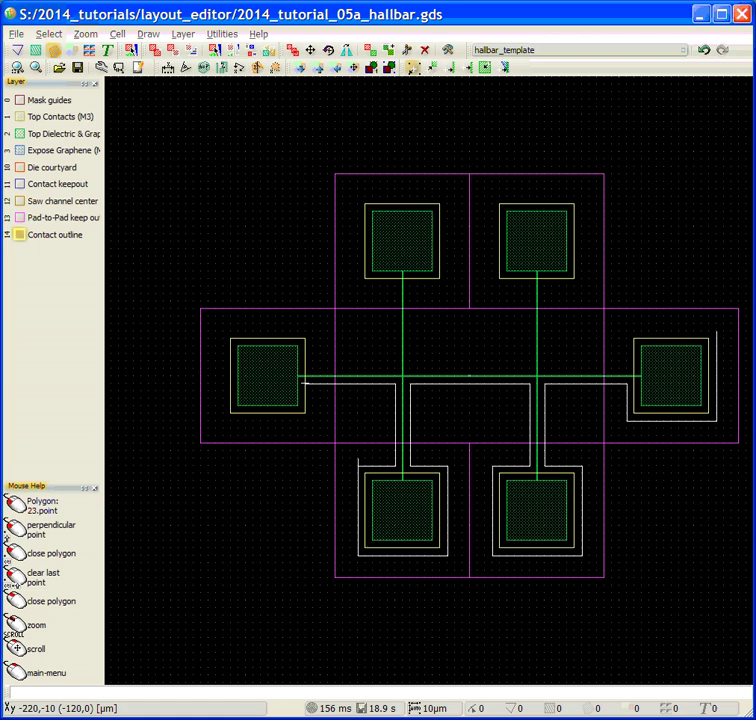
Step: Continue the polygon around the far-left pad through (-210, -10), (-210, -60), (-330, -60), (-330, 60), (-210, 60) and (-210, 10) µm
left_click(312, 383)
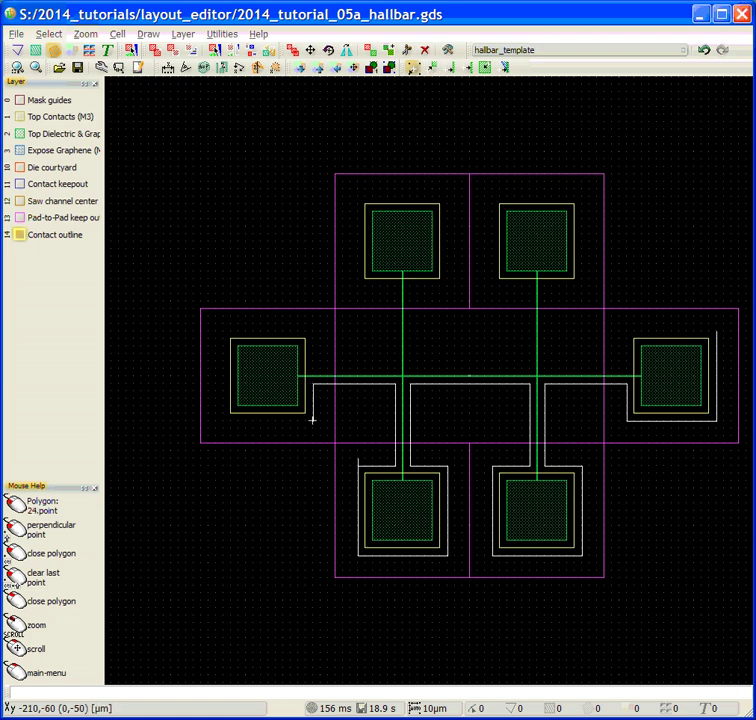
left_click(312, 420)
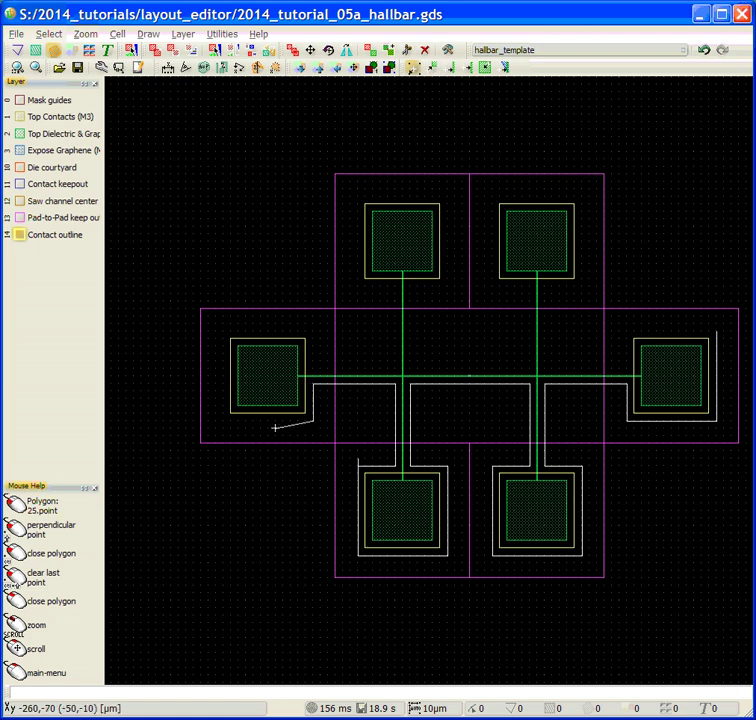
left_click(222, 420)
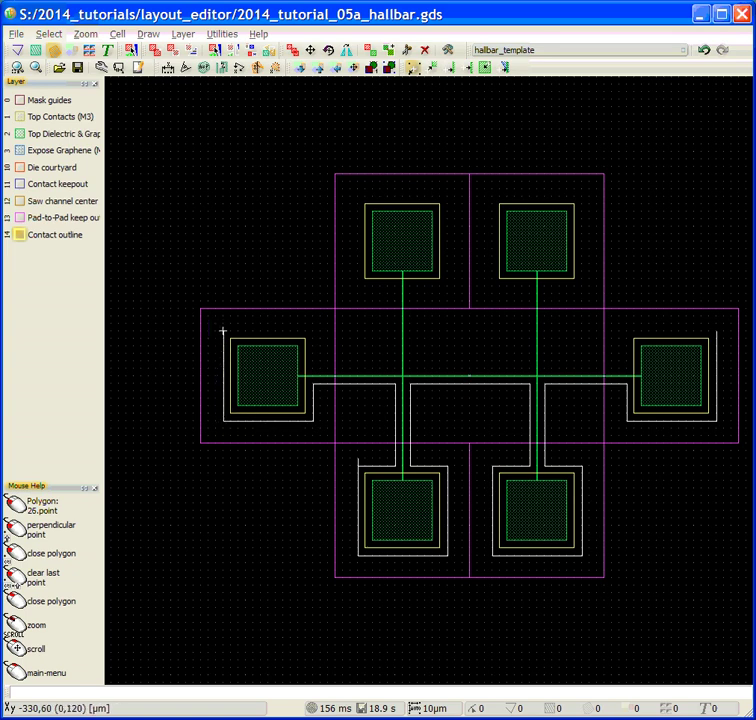
left_click(222, 331)
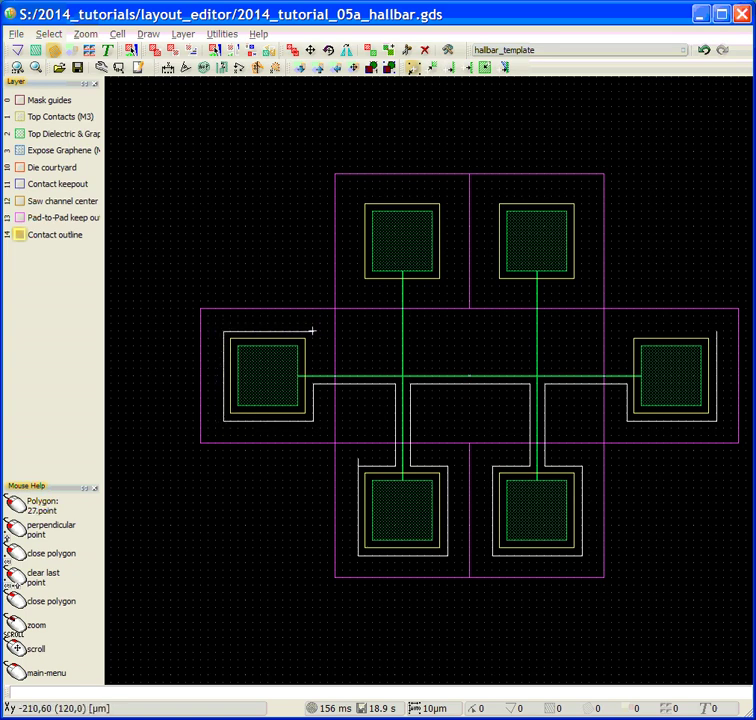
left_click(312, 331)
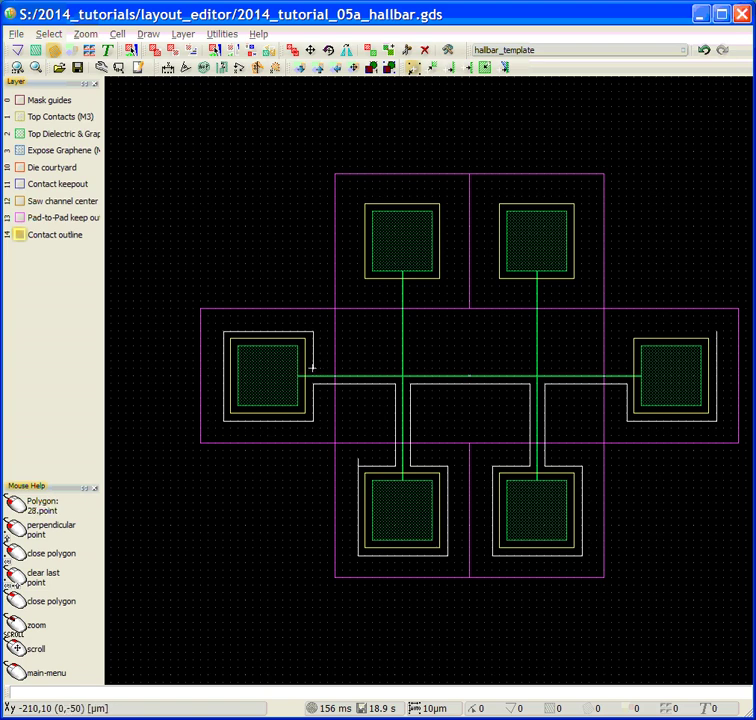
left_click(313, 368)
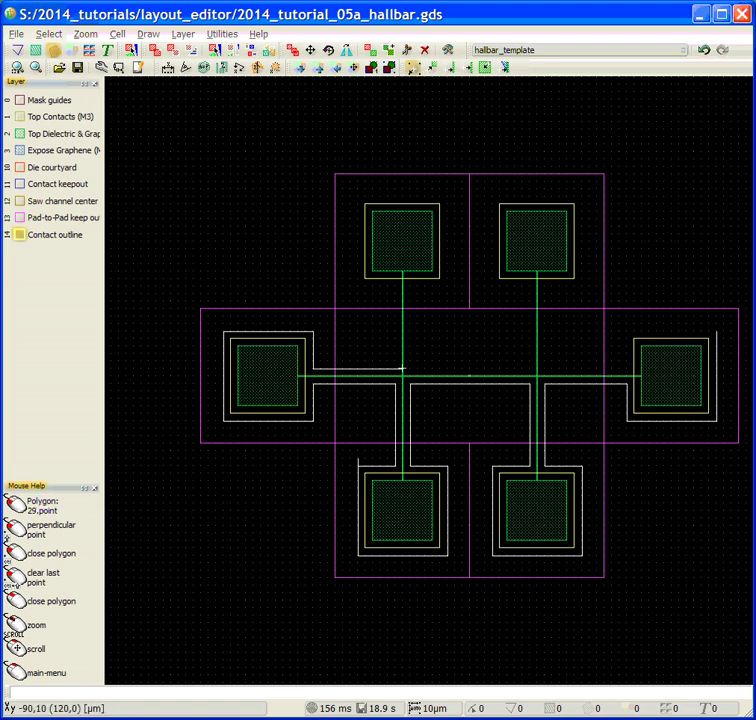
Step: Continue the polygon around the upper-left pad through (-100, 10), (-100, 120), (-150, 120), (-150, 240), (-30, 240), (-30, 120), (-80, 120) and (-80, 10) µm
left_click(395, 368)
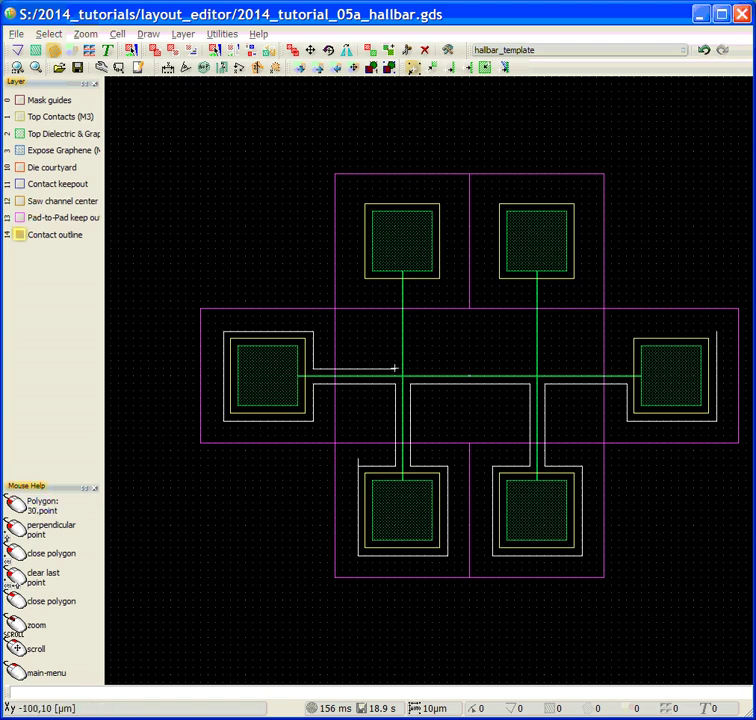
left_click(395, 287)
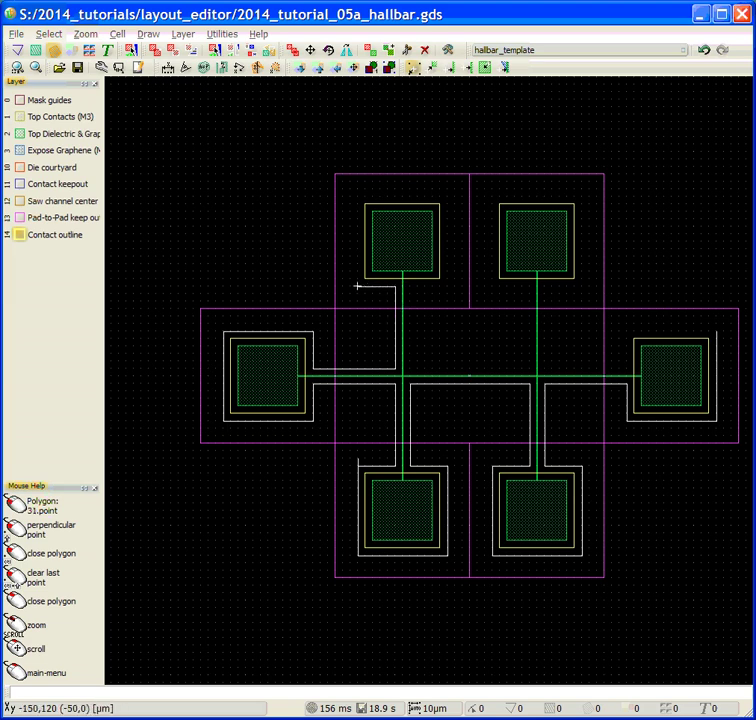
left_click(358, 197)
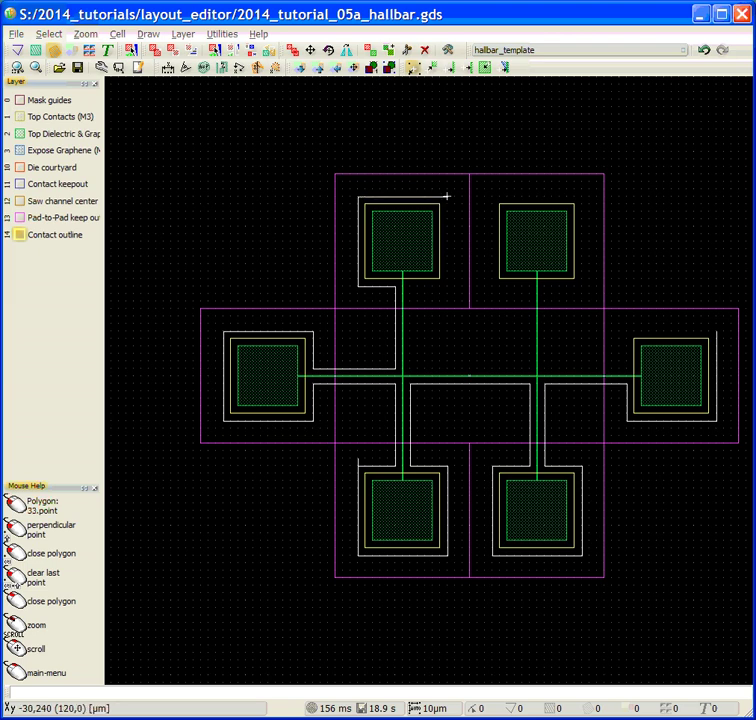
left_click(446, 197)
left_click(446, 284)
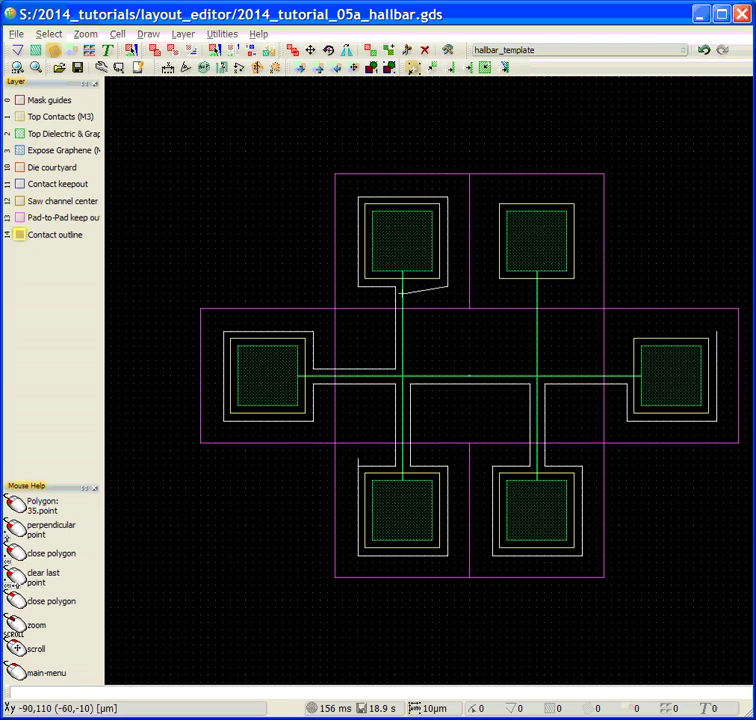
left_click(409, 284)
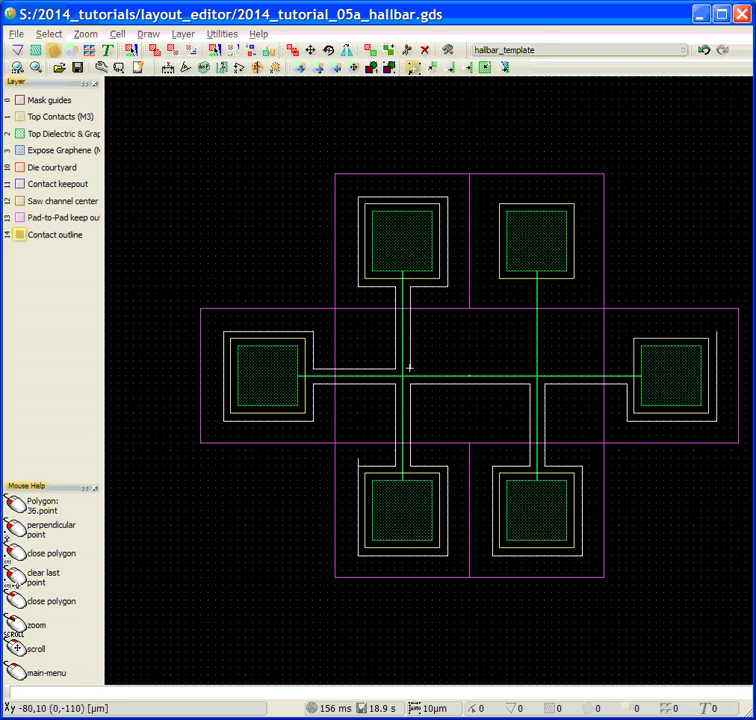
left_click(409, 368)
Step: Continue the polygon around the upper-right pad through (80, 10), (80, 120), (30, 120), (30, 240), (150, 240), (150, 120), (100, 120) and (100, 10) µm
left_click(529, 367)
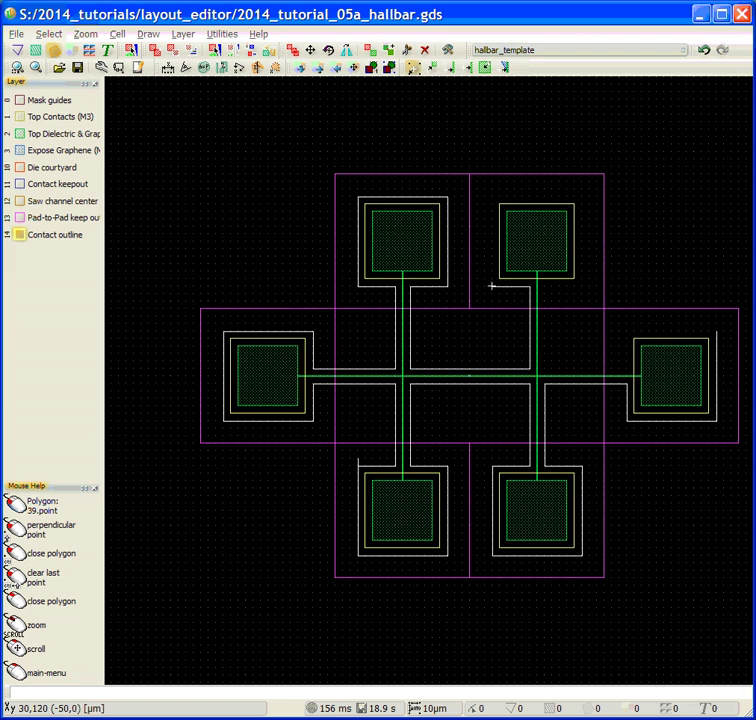
left_click(491, 197)
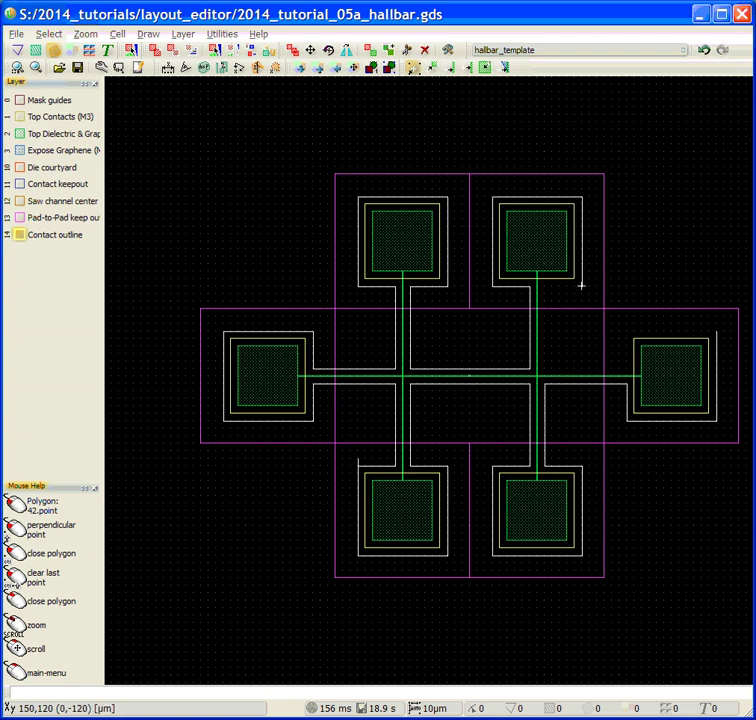
left_click(581, 286)
left_click(544, 287)
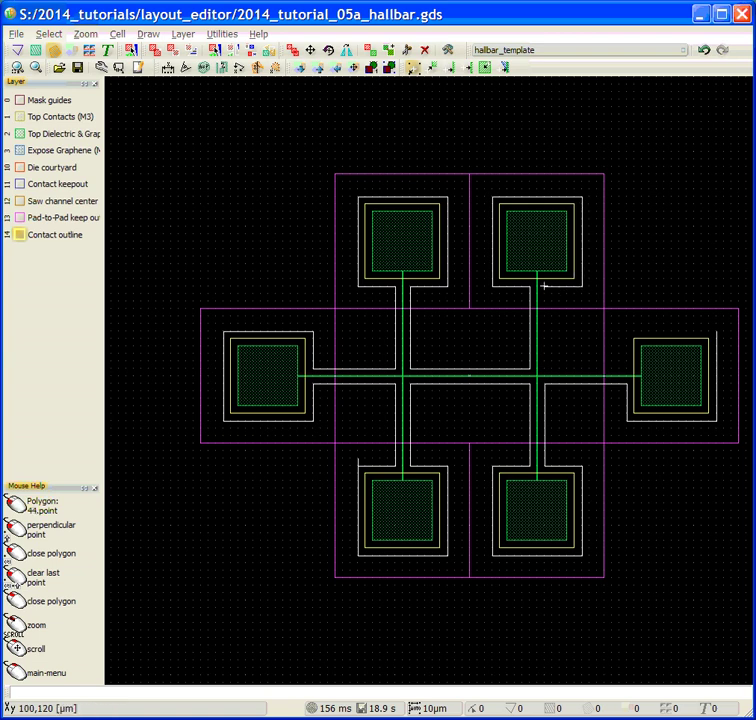
left_click(544, 368)
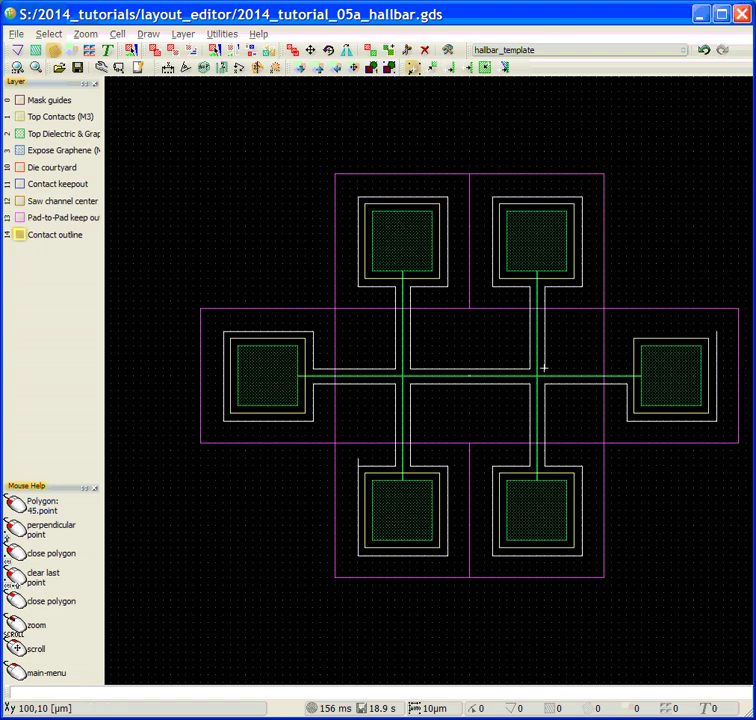
Step: Finish the outline around the far-right pad through (210, 10), (210, 60) and (330, 60) µm, closing the polygon
left_click(626, 368)
left_click(626, 331)
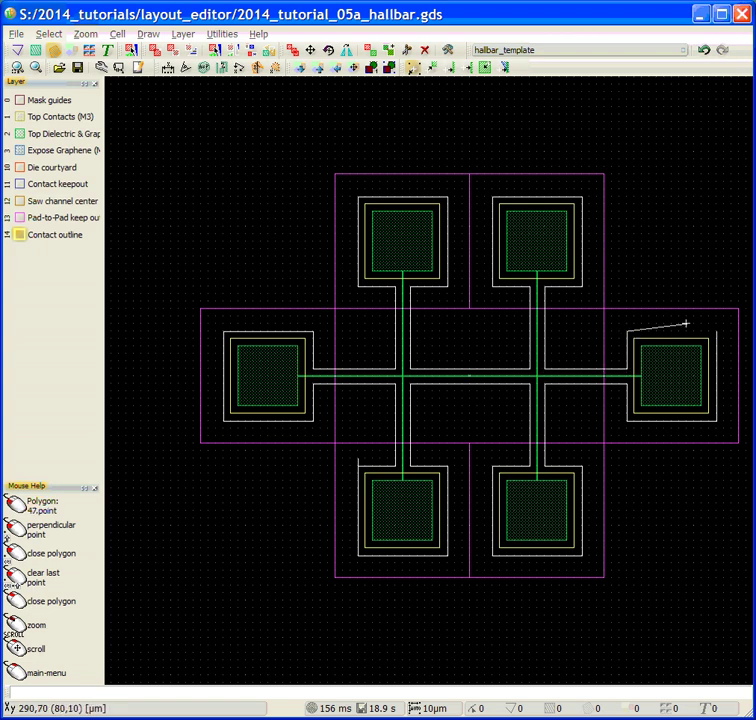
left_click(715, 331)
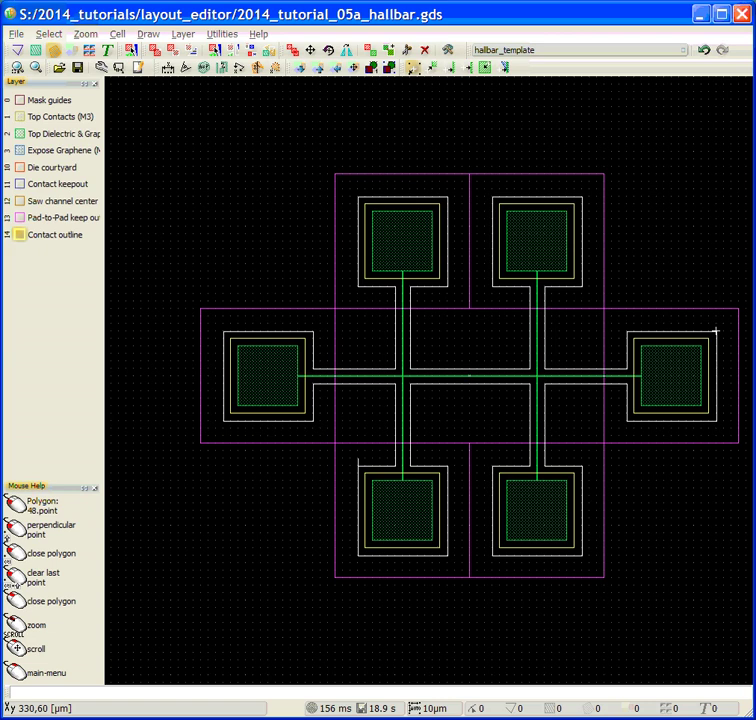
right_click(715, 331)
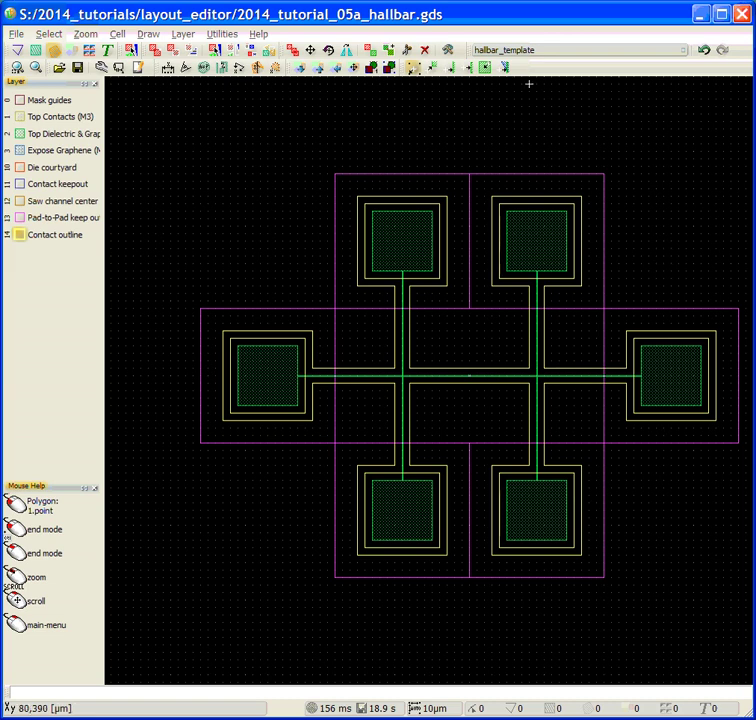
Step: Create a new cell and name it hallbar_core
left_click(115, 36)
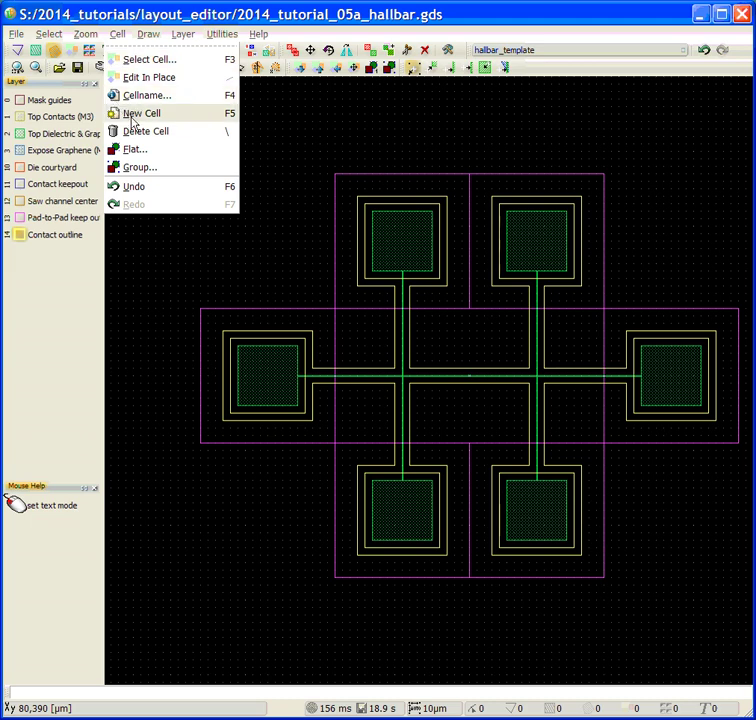
left_click(132, 116)
left_click(119, 36)
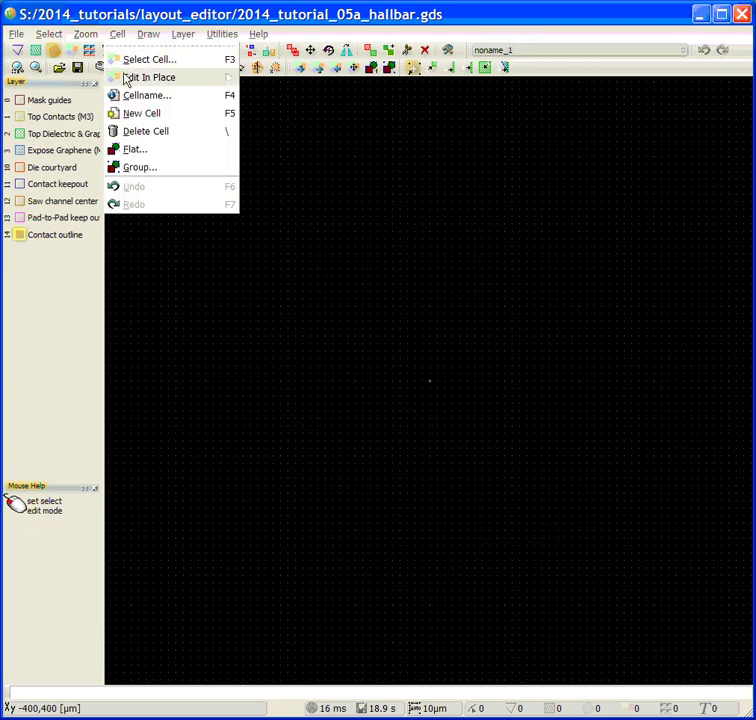
left_click(140, 95)
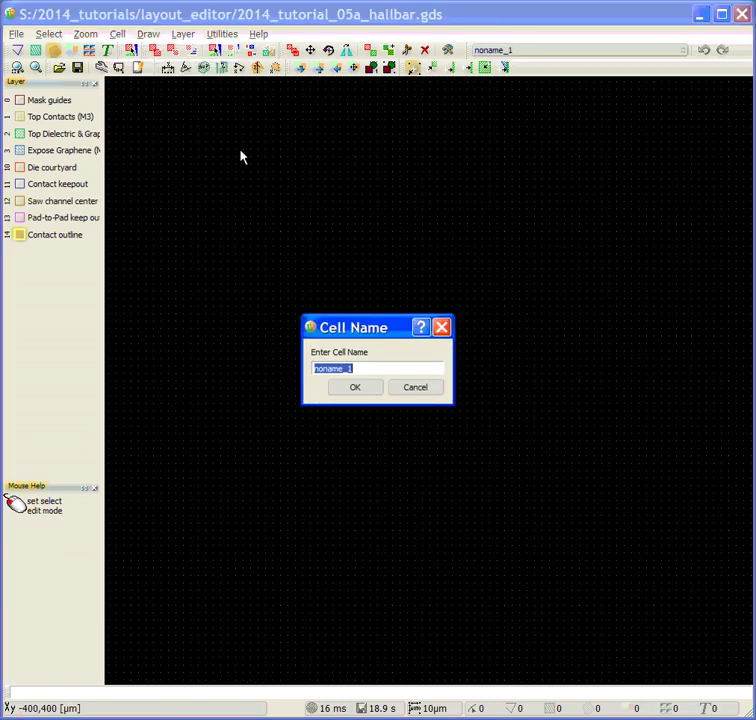
type("hallbar_core")
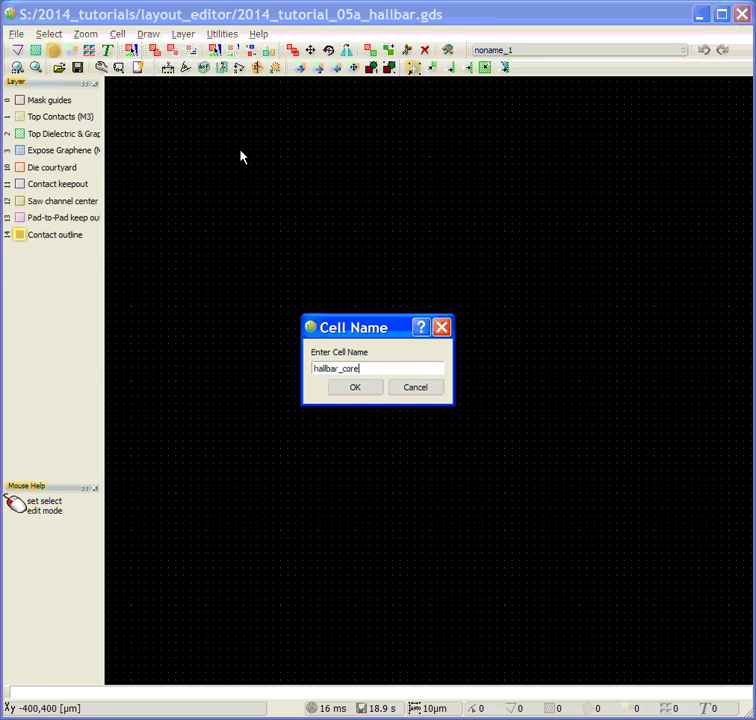
key("Return")
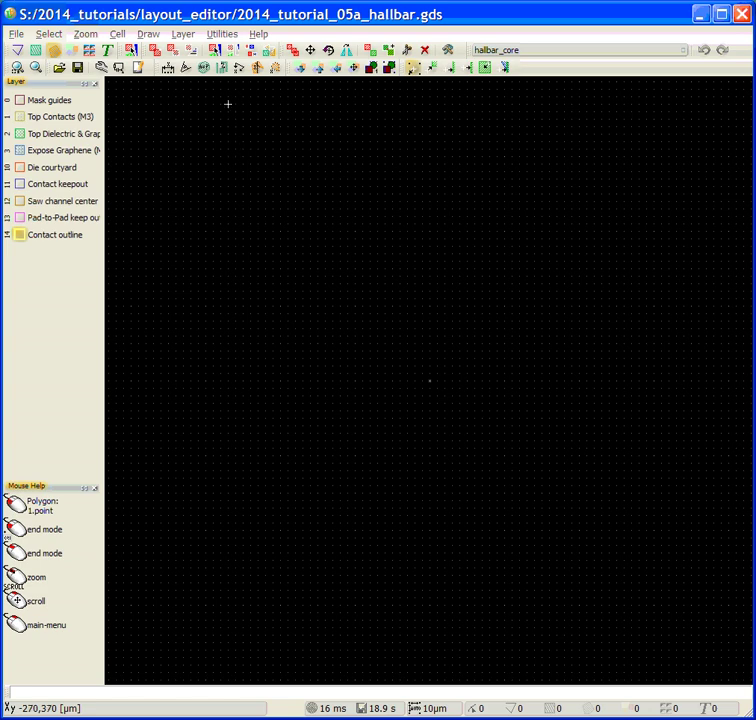
left_click(151, 35)
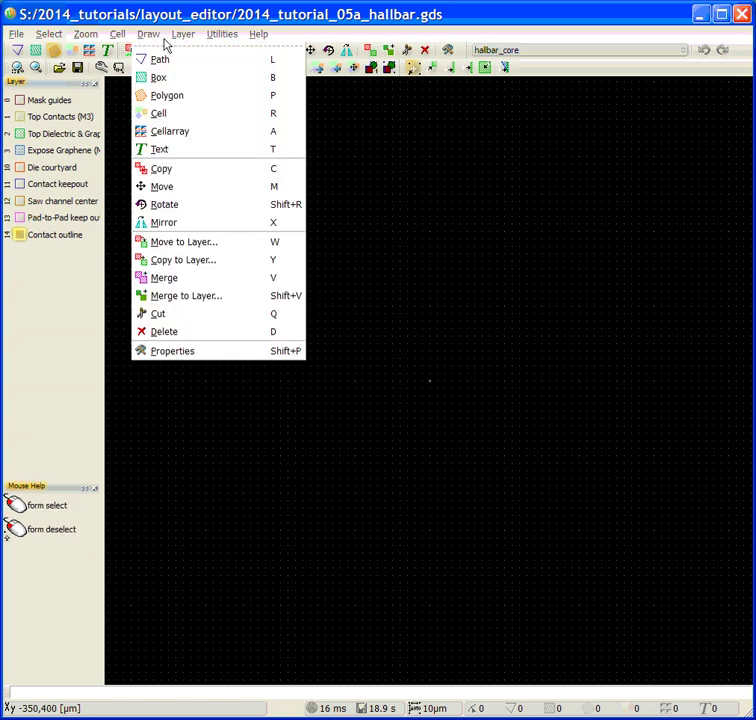
left_click(168, 114)
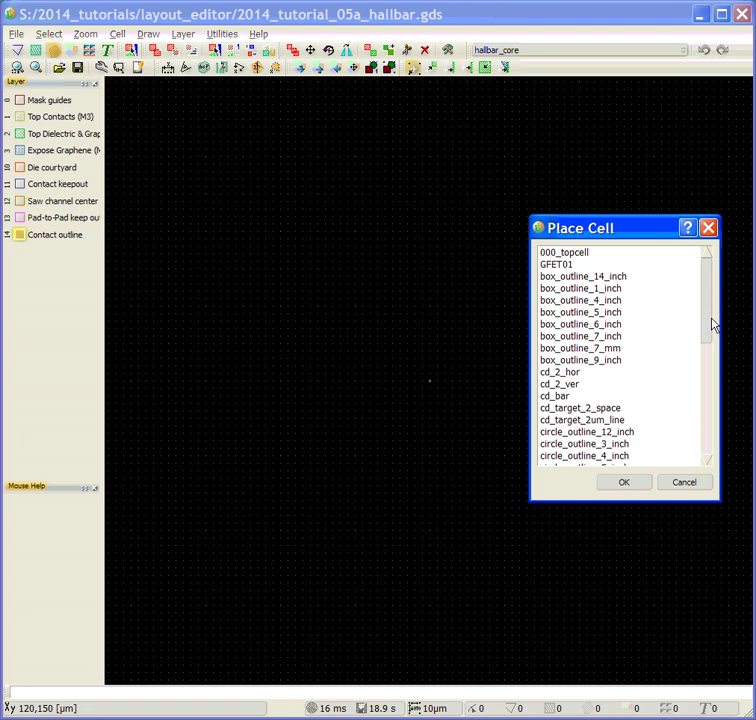
left_click_drag(705, 322, 708, 395)
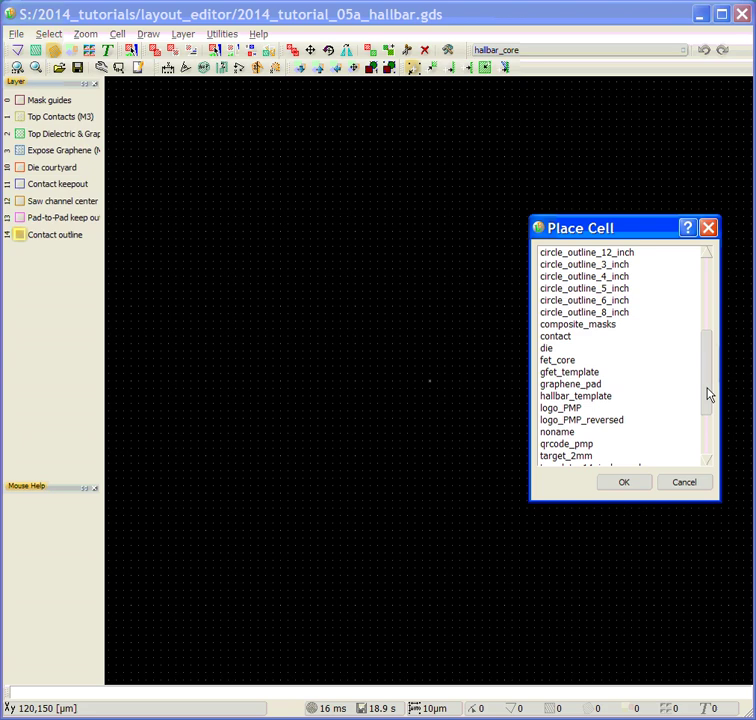
left_click(592, 375)
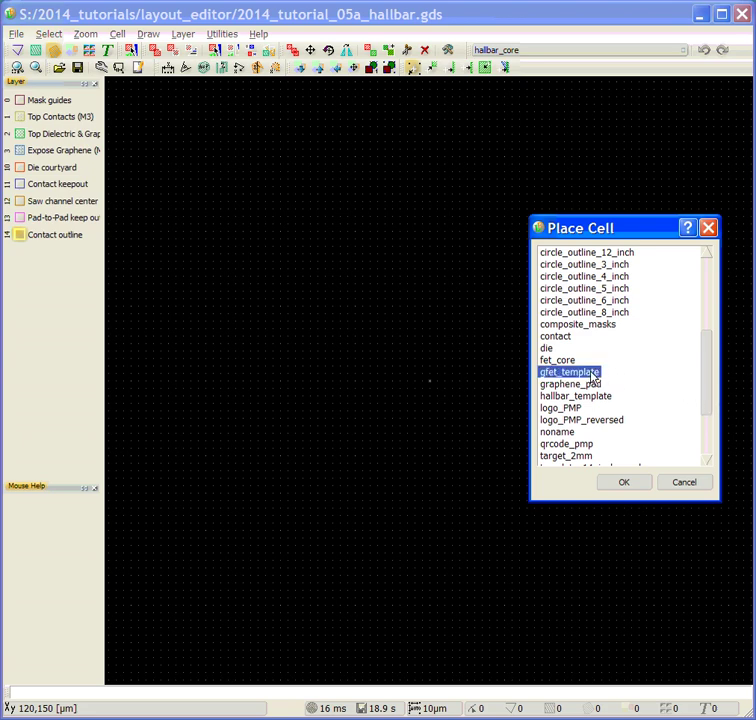
left_click(621, 480)
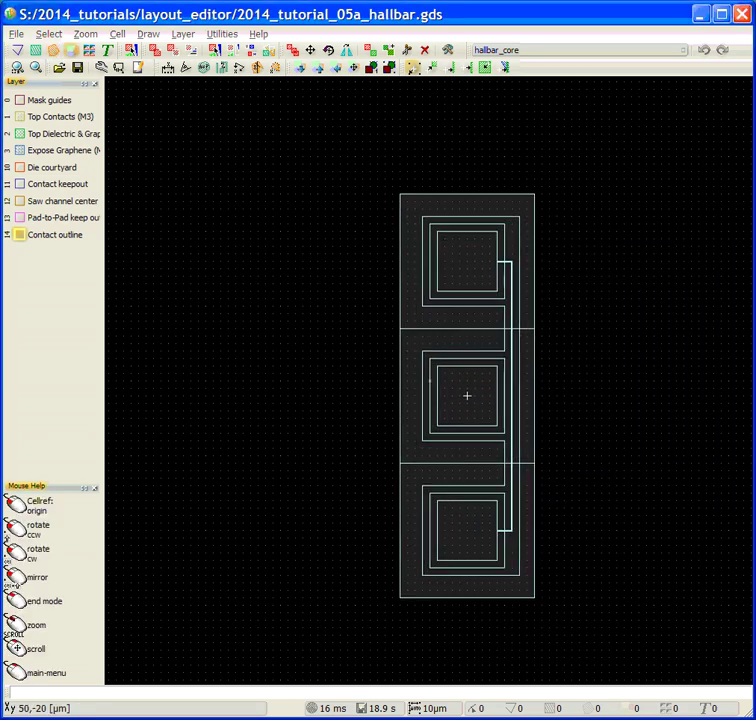
key("Escape")
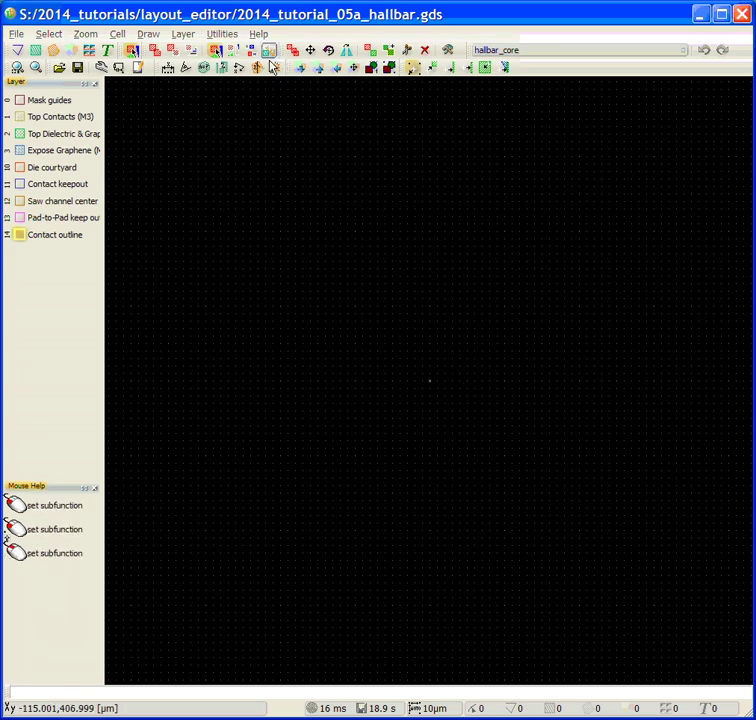
Step: Place an instance of the hallbar_template cell at the origin (0, 0) of the hallbar_core cell
left_click(147, 34)
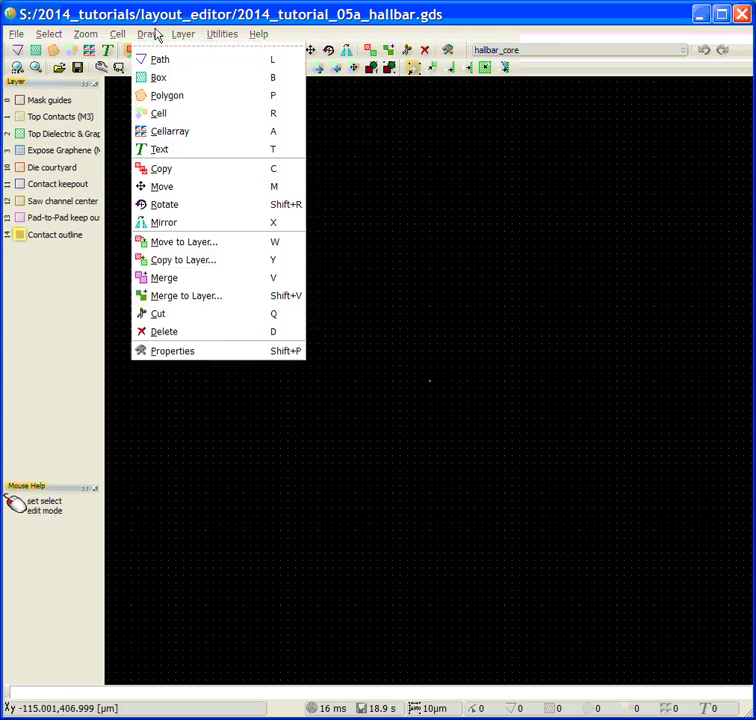
left_click(200, 117)
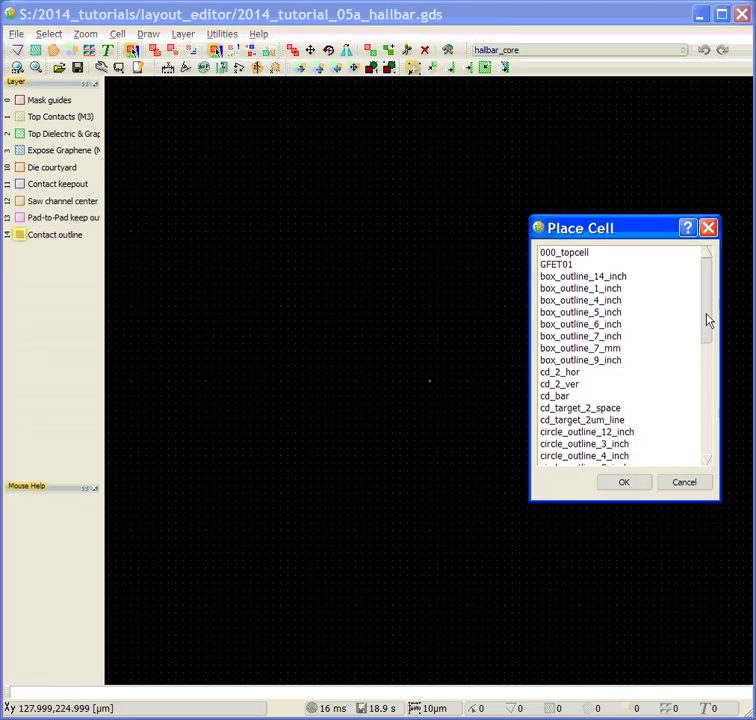
left_click_drag(707, 321, 720, 415)
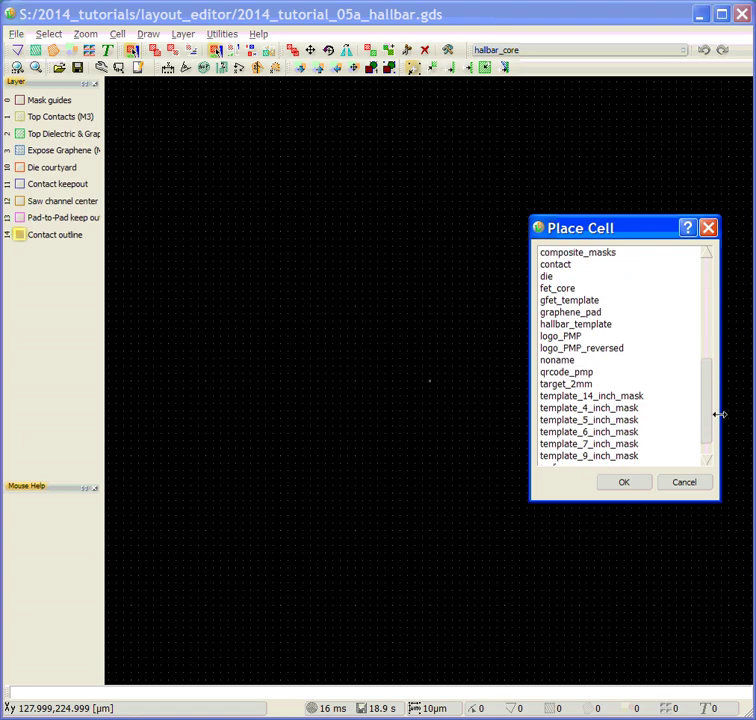
left_click(588, 325)
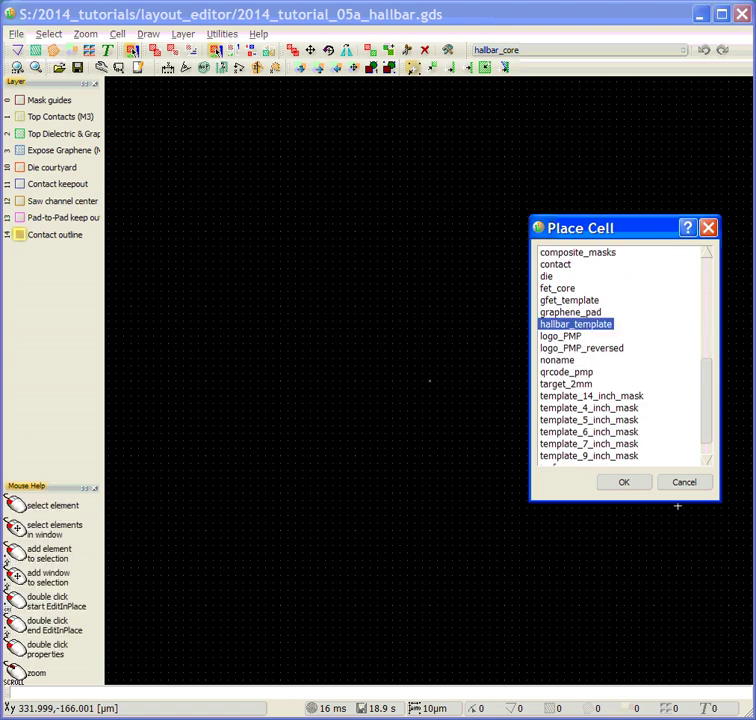
left_click(622, 484)
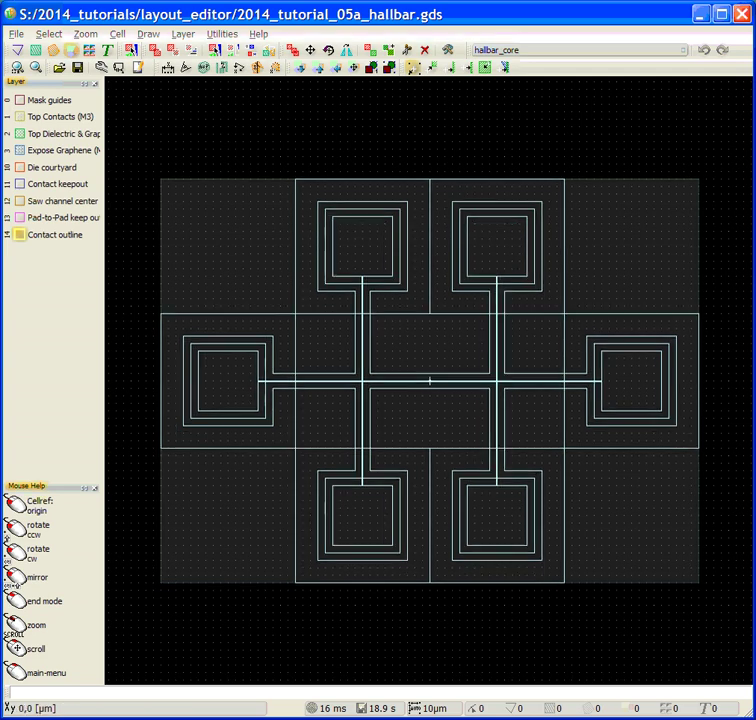
left_click(430, 381)
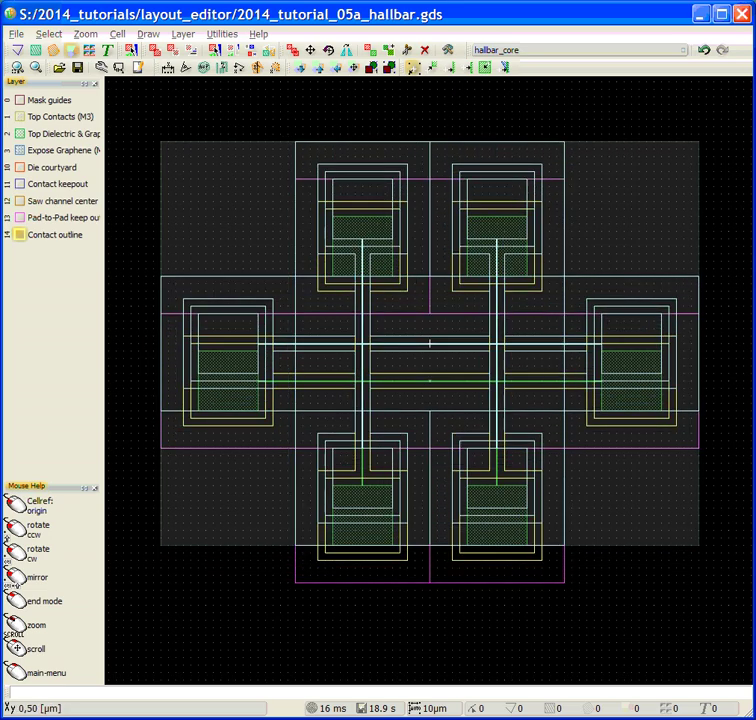
Step: Draw an 80 by 80 µm box on the Top Dielectric layer over the far-left pad, from (-310, 40) to (-230, -40) µm
key("Escape")
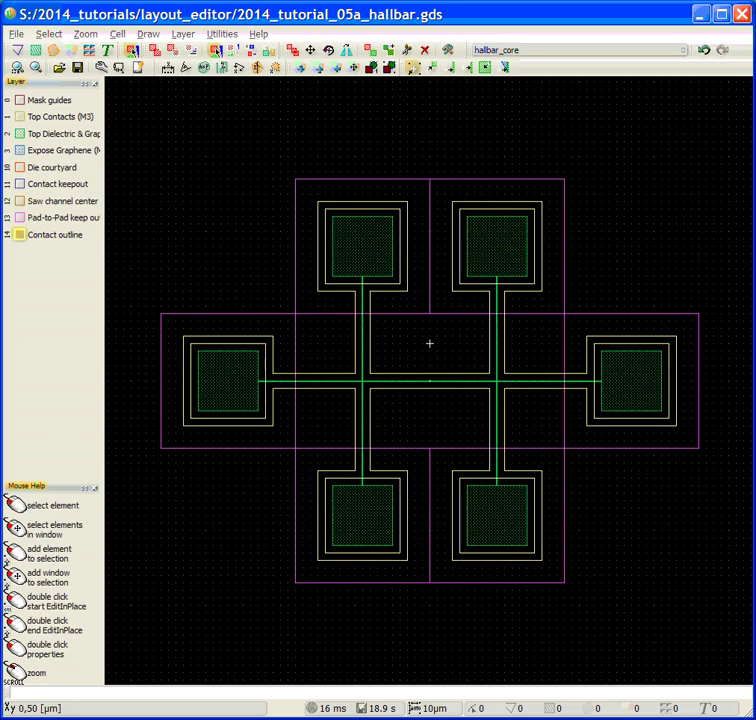
left_click(430, 343)
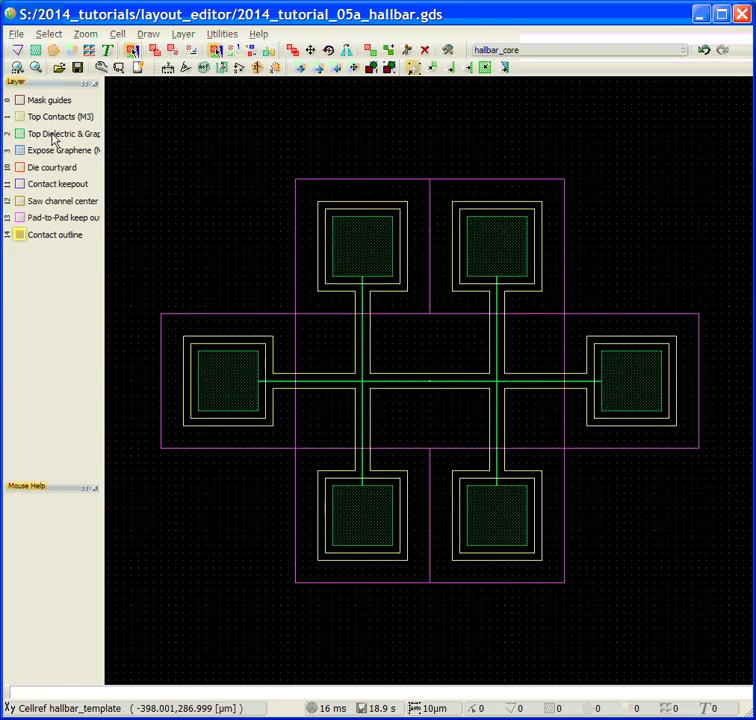
left_click(53, 137)
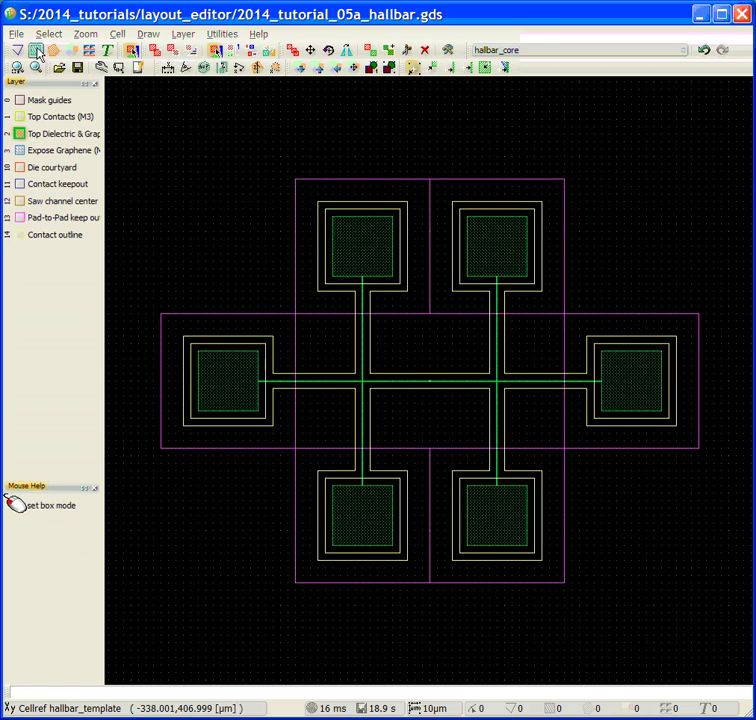
left_click(36, 50)
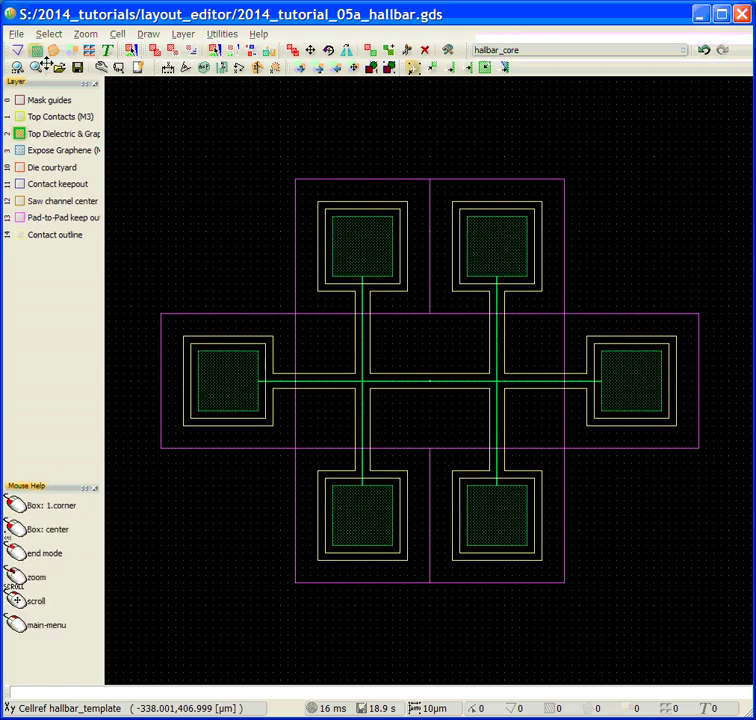
left_click(198, 351)
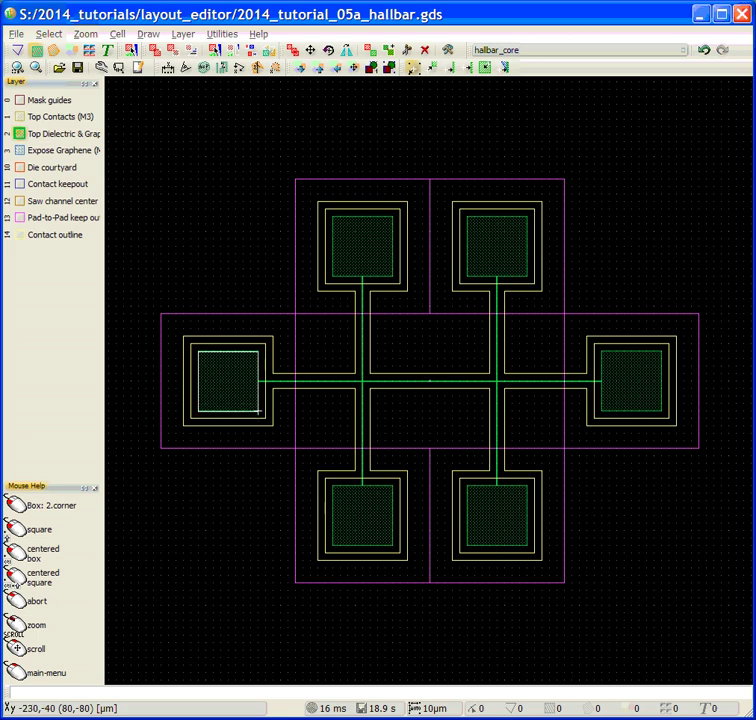
left_click(259, 412)
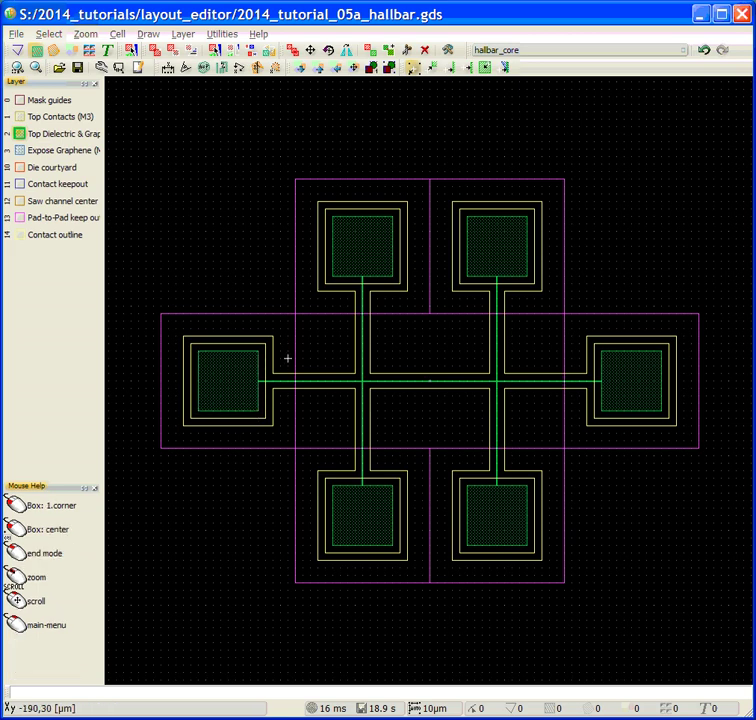
Step: Draw 80 by 80 µm boxes over the two upper pads, from (-130, 220) to (-50, 140) and (50, 220) to (130, 140) µm
left_click(332, 223)
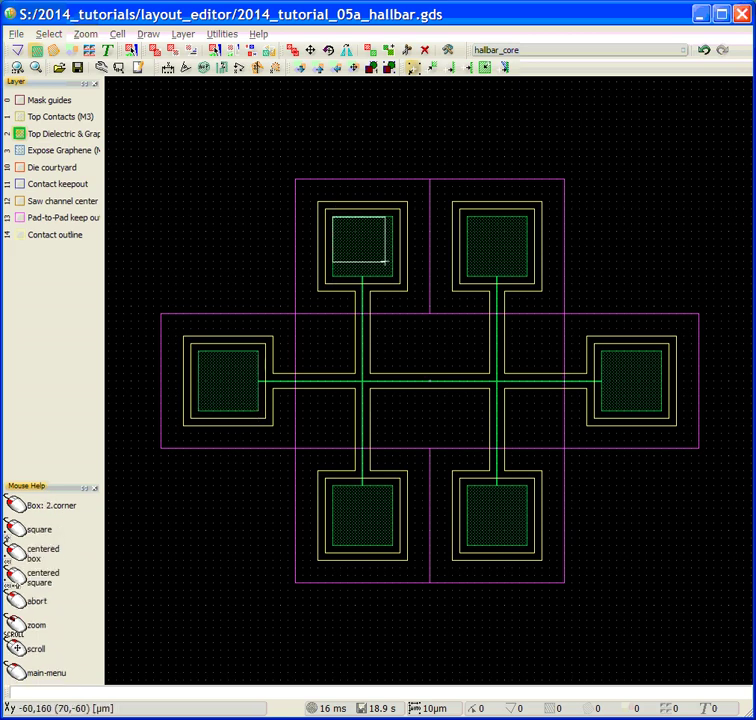
left_click(392, 276)
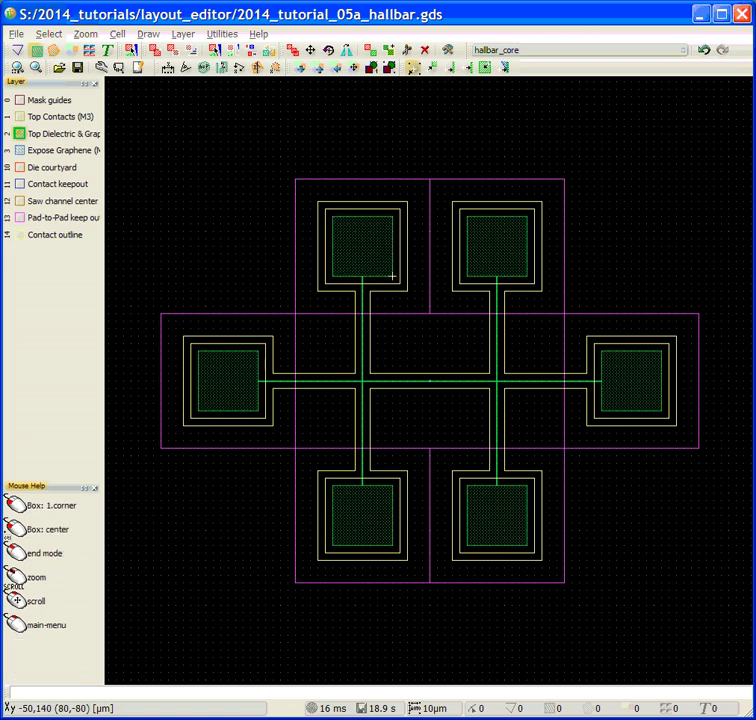
left_click(467, 216)
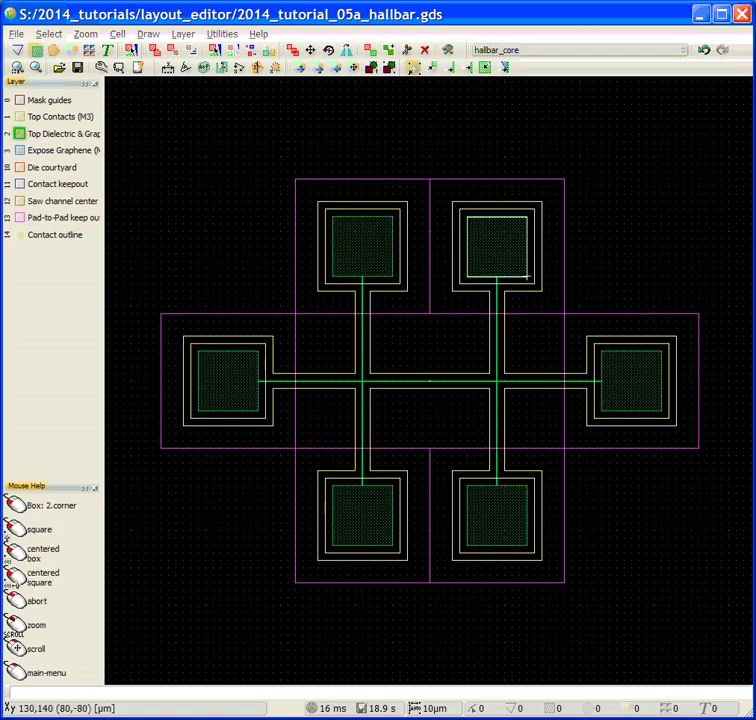
left_click(527, 276)
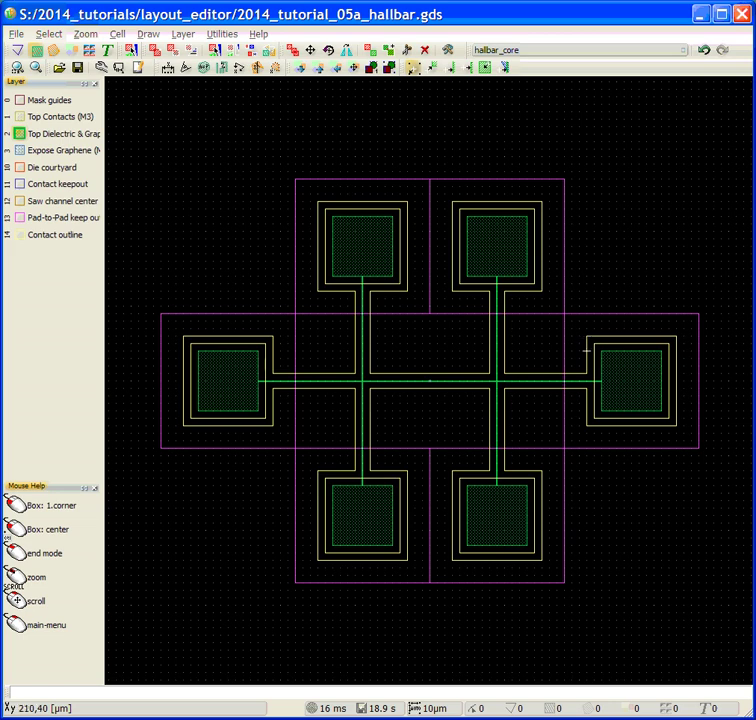
Step: Draw matching 80 by 80 µm boxes over the far-right pad and the two lower pads
left_click(601, 350)
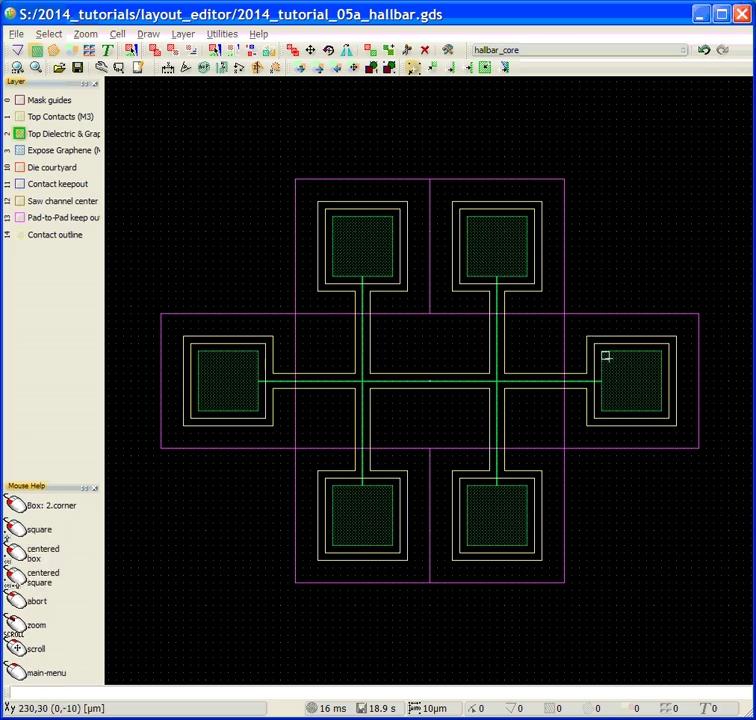
left_click(661, 412)
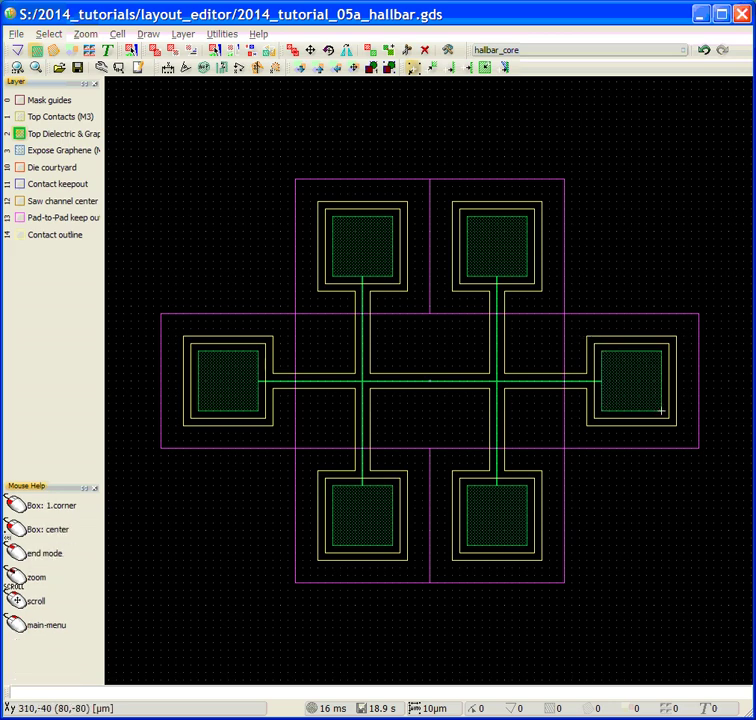
left_click(467, 486)
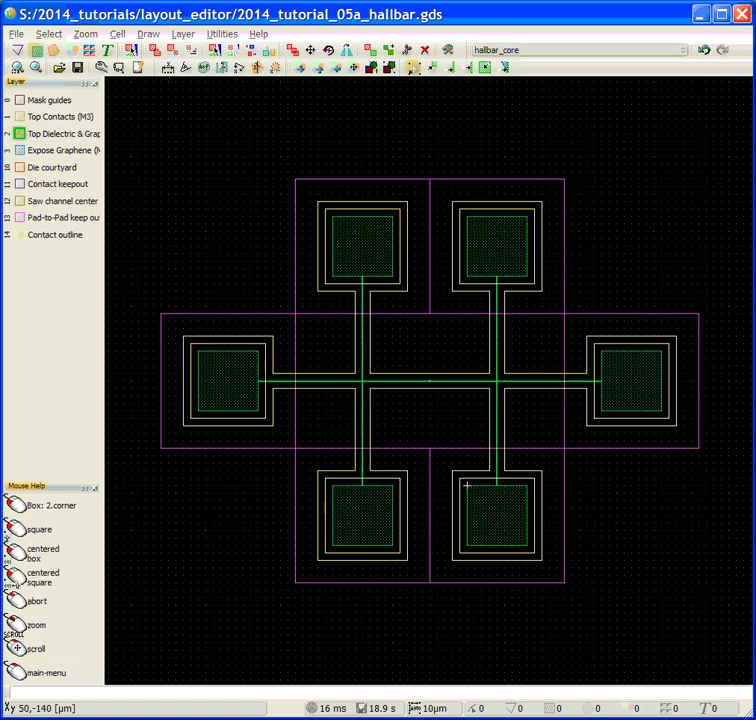
left_click(528, 546)
left_click(332, 486)
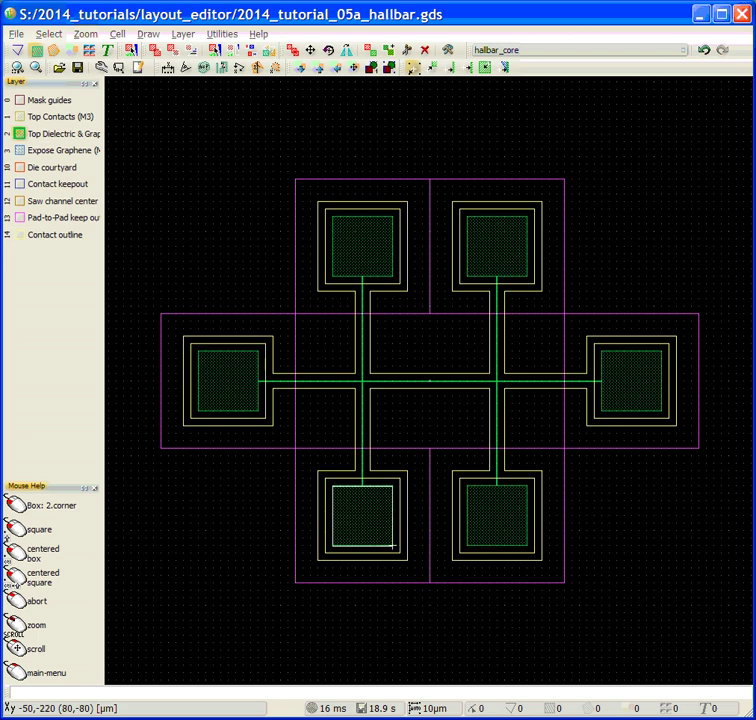
left_click(393, 546)
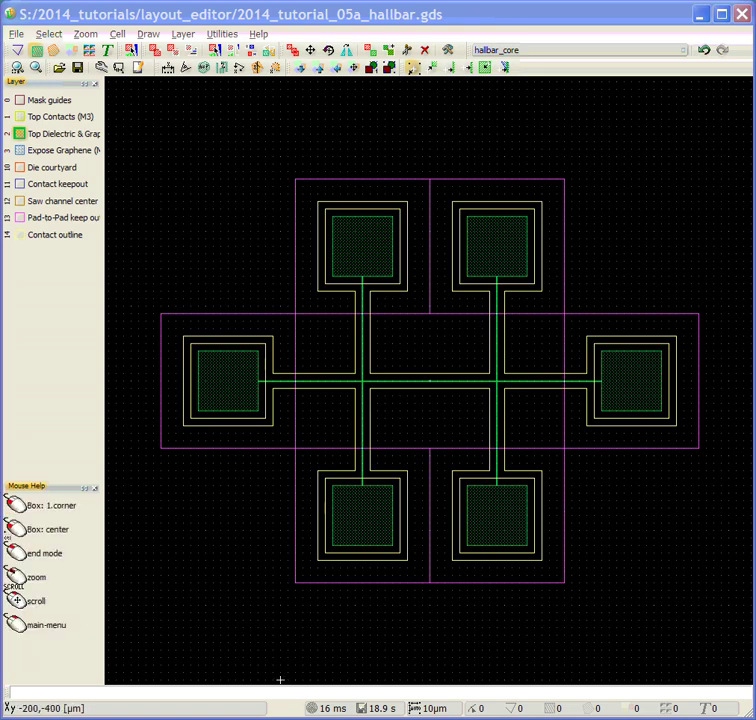
Step: Enter (-90.5, 140) and (-89.5, -140) µm as corner points for a thin vertical box joining the two left-hand pads
type("p(-90.5,140)")
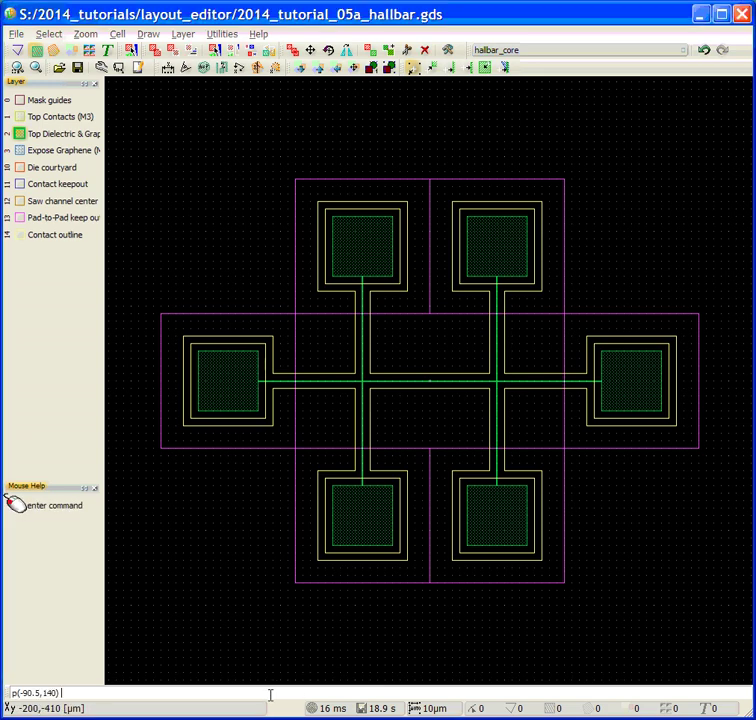
key("Return")
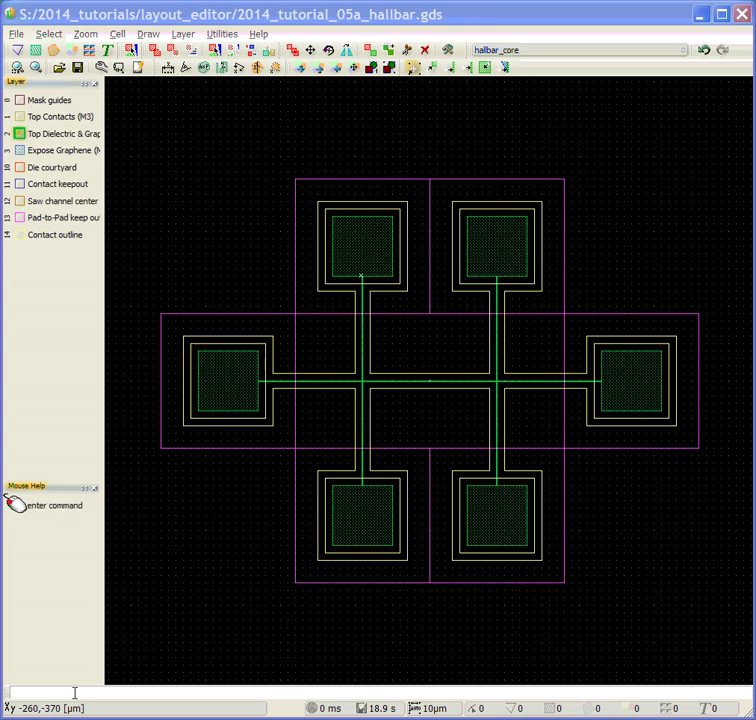
type("p(-89.5,-140)")
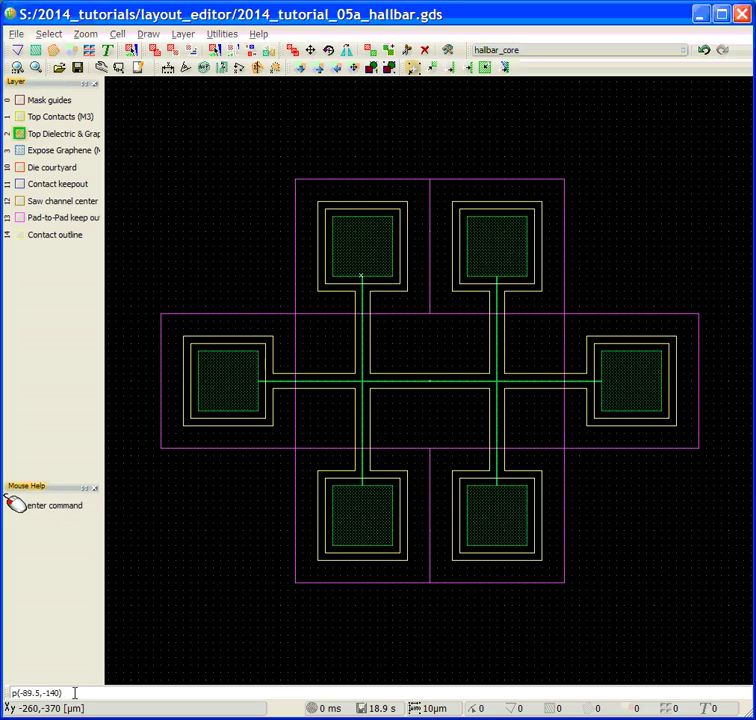
key("Return")
type("v")
key("Return")
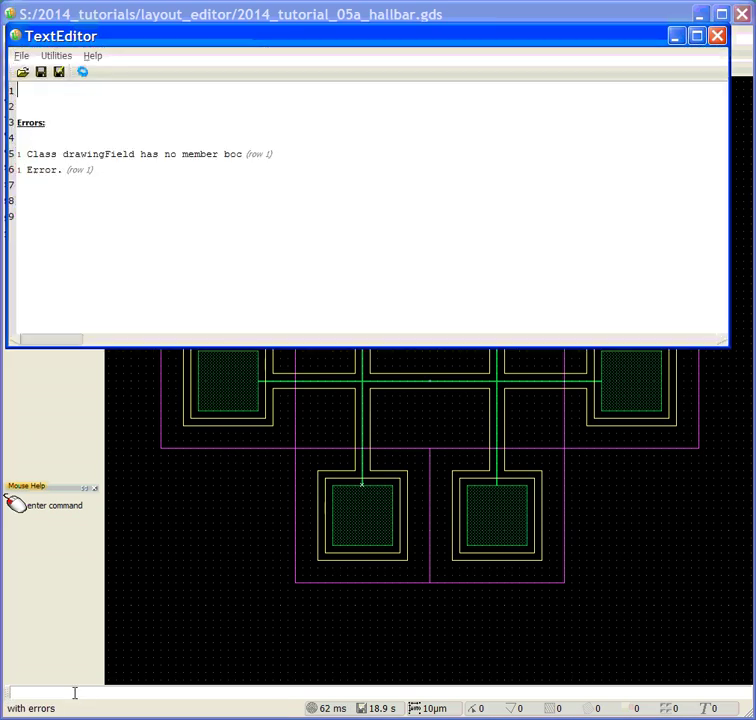
left_click(717, 37)
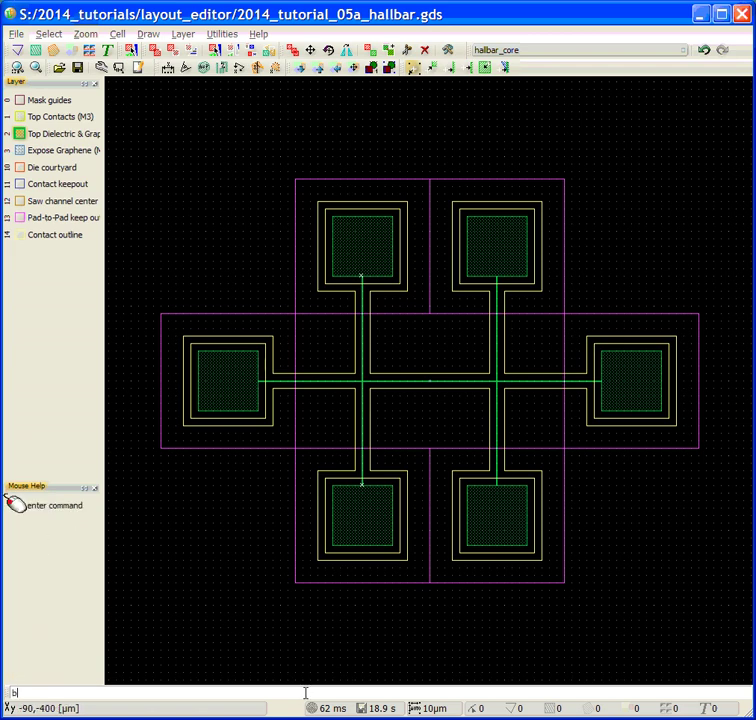
key("Return")
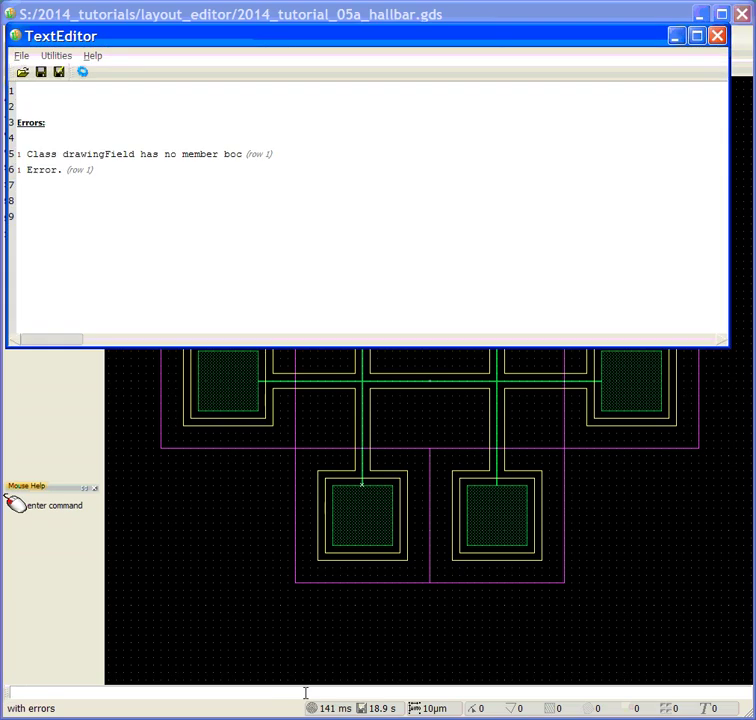
left_click(717, 36)
Step: Create the thin vertical box from the two entered corner points with the box command
type("bo")
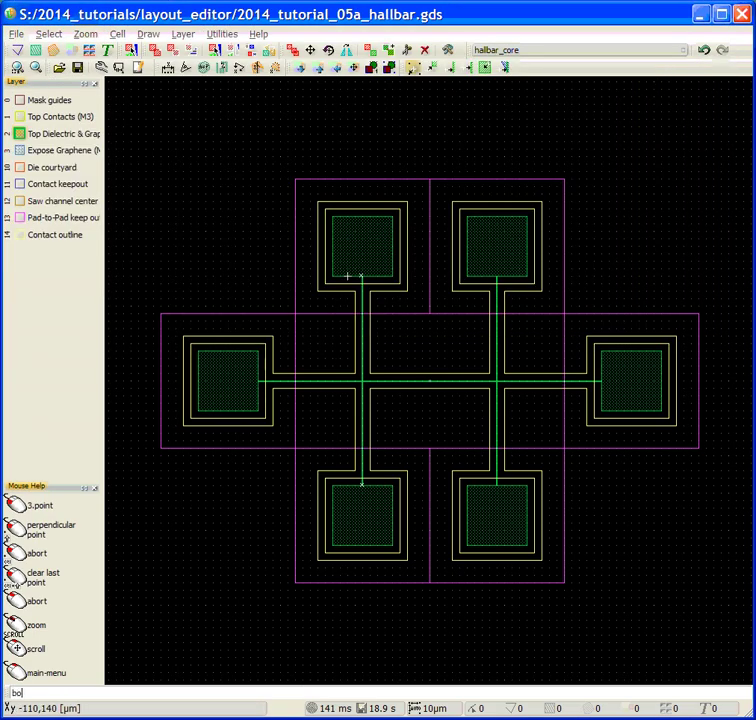
type("x")
key("Return")
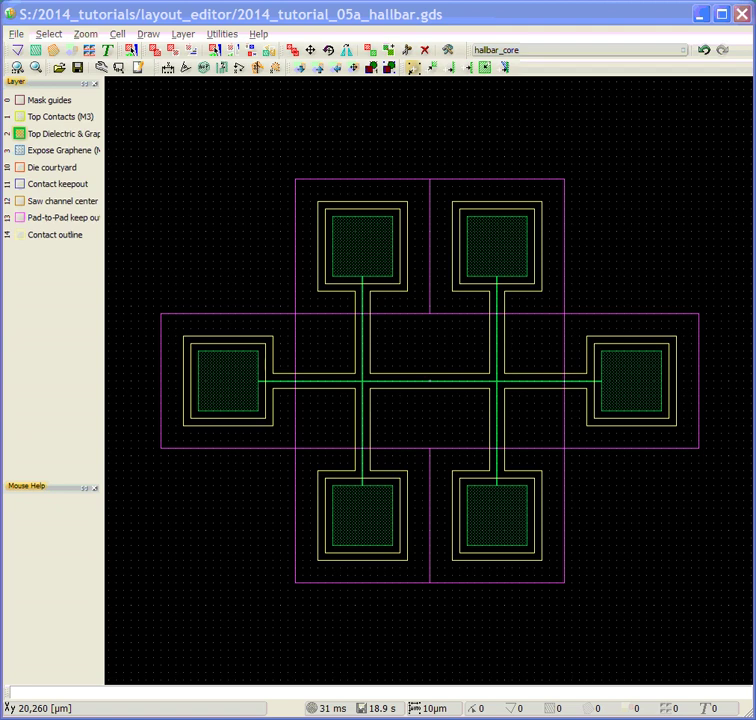
Step: Create a thin vertical box joining the two right-hand pads, with corner points (90, 140) and (89.5, -140) µm
left_click(100, 695)
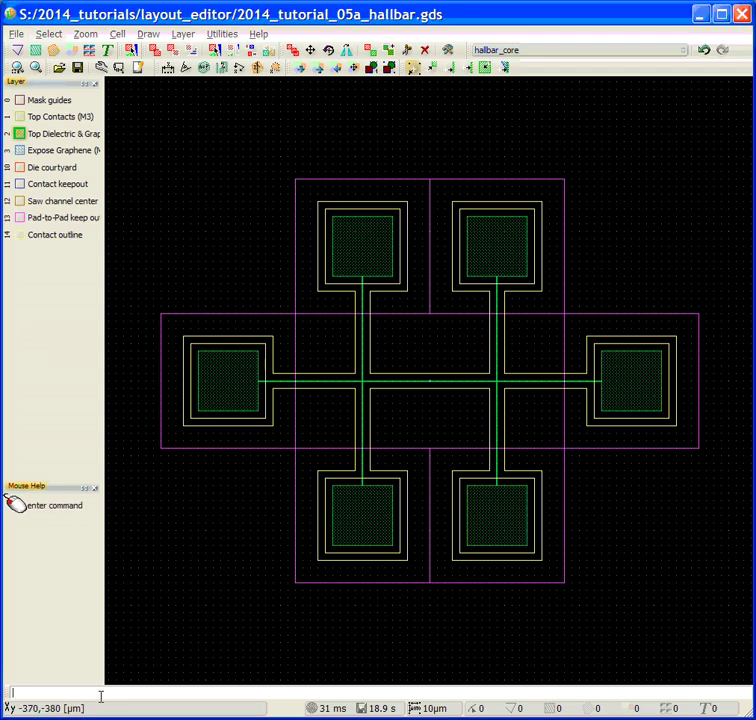
type("p(90,140)")
key("Return")
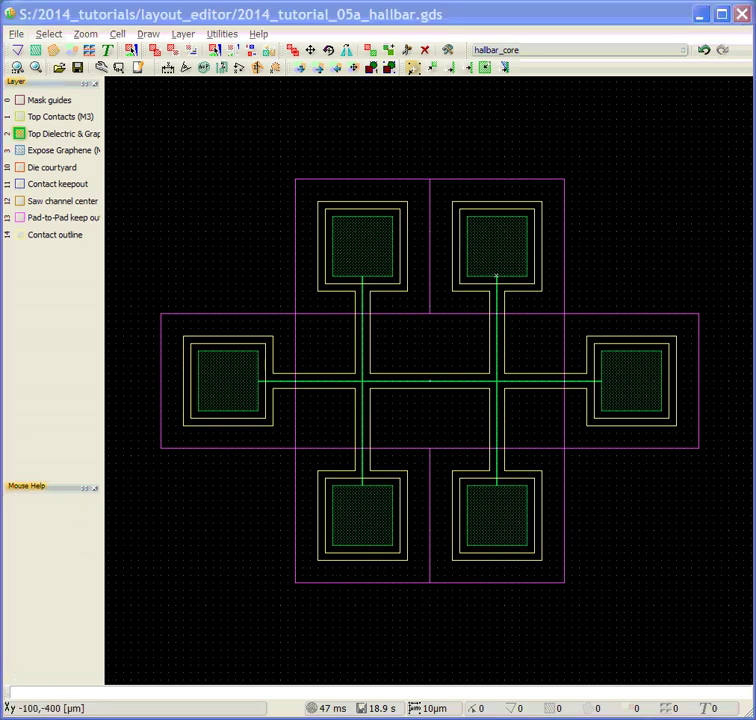
left_click(66, 693)
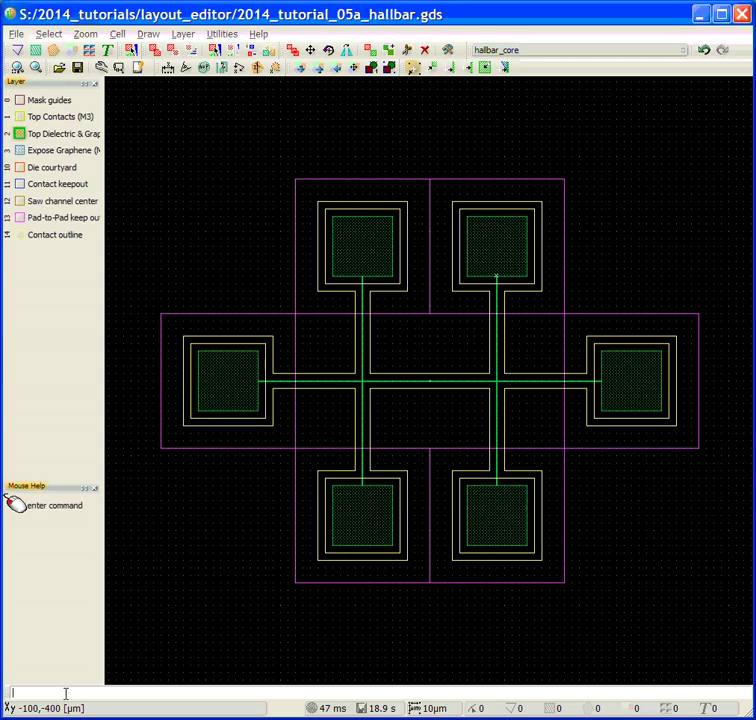
type("p(89.5,-140)")
key("Return")
type("box")
key("Return")
Step: Create a thin horizontal box joining the far-left and far-right pads, with corner points (-230, -0.5) and (230, 0.5) µm
type("p(-230,-0.5)")
key("Return")
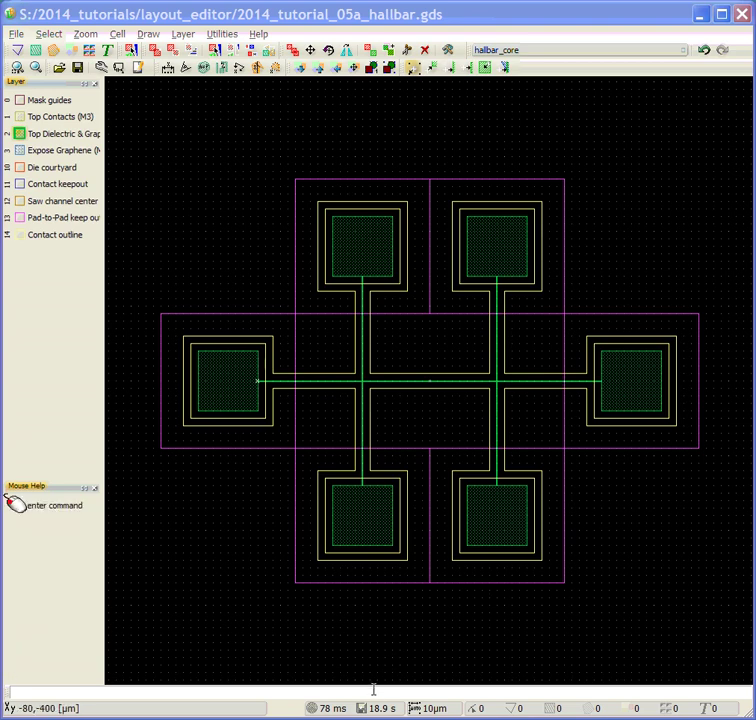
type("p(230,0.5)")
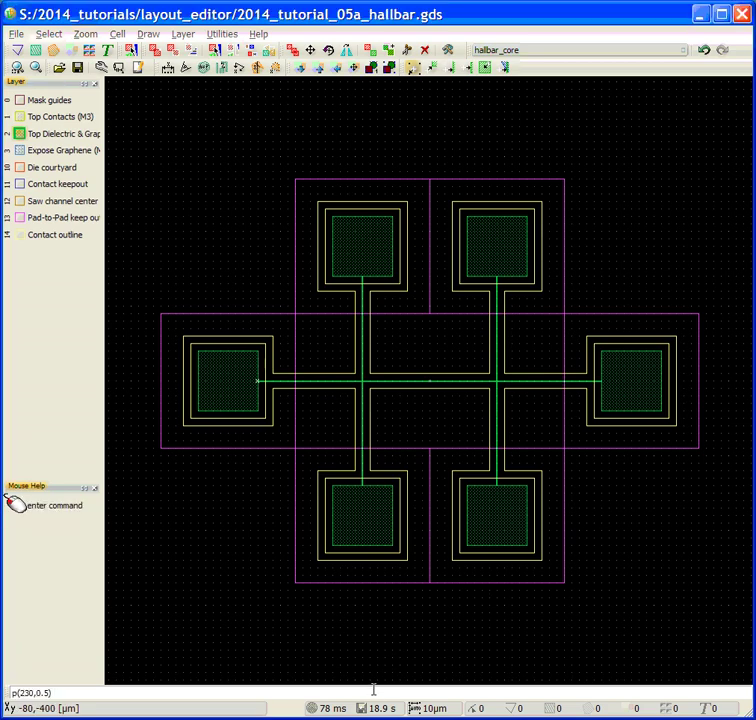
key("Return")
type("box")
key("Return")
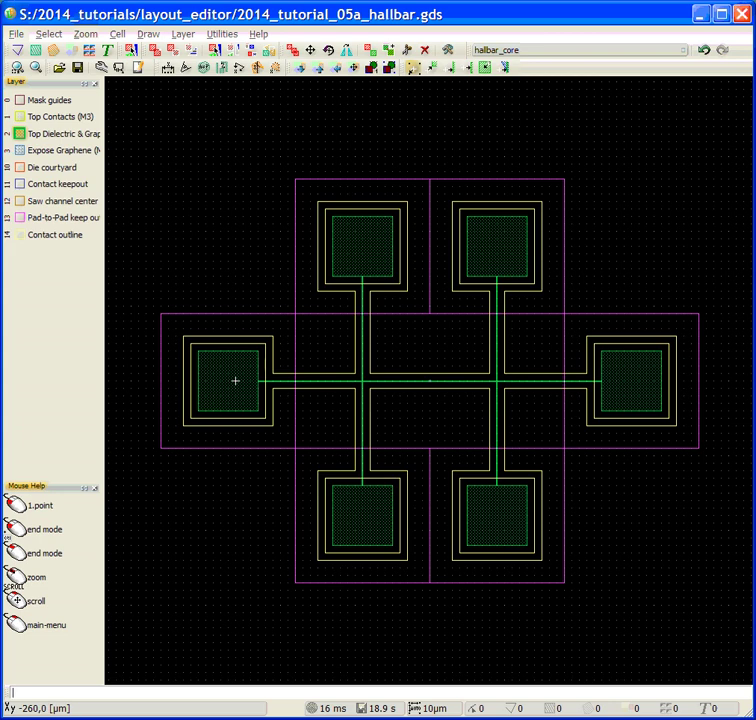
Step: Start an Expose Graphene polygon at (330, 60) µm and trace the far-right pad's outer outline clockwise along its lower half to (210, -10) µm
left_click(21, 152)
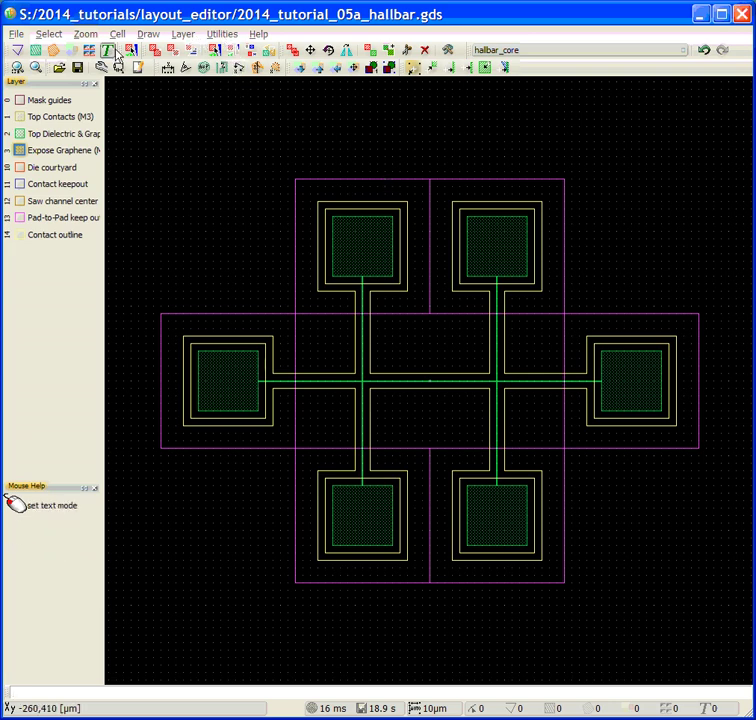
left_click(36, 49)
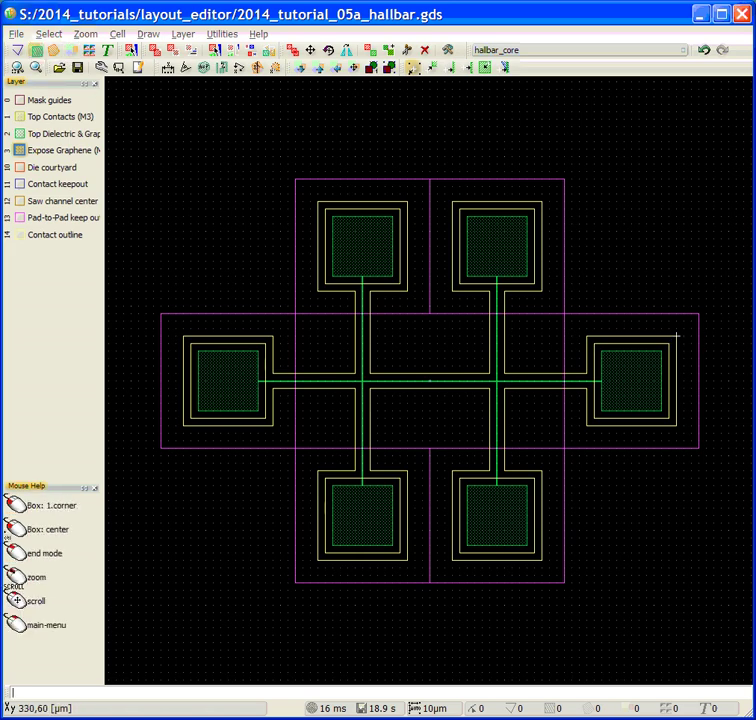
left_click(55, 50)
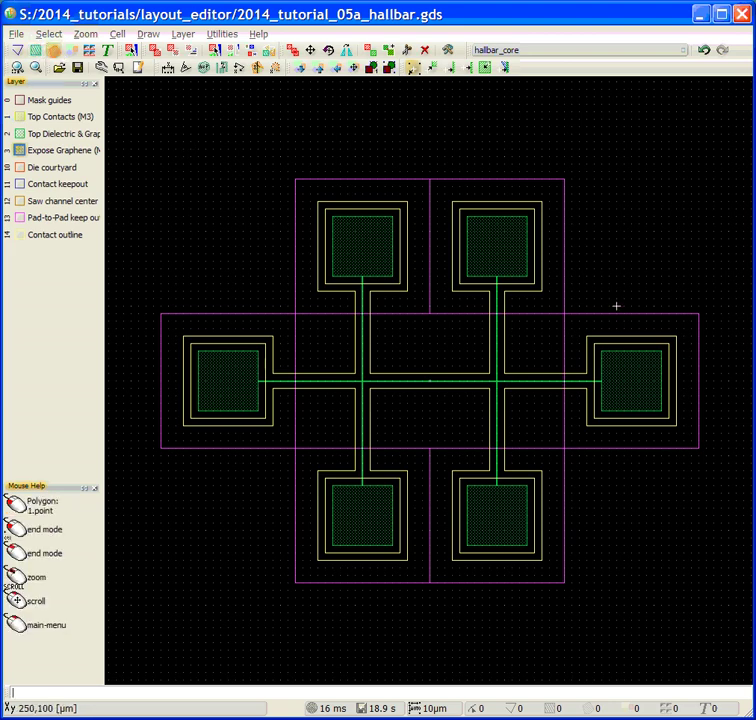
left_click(678, 337)
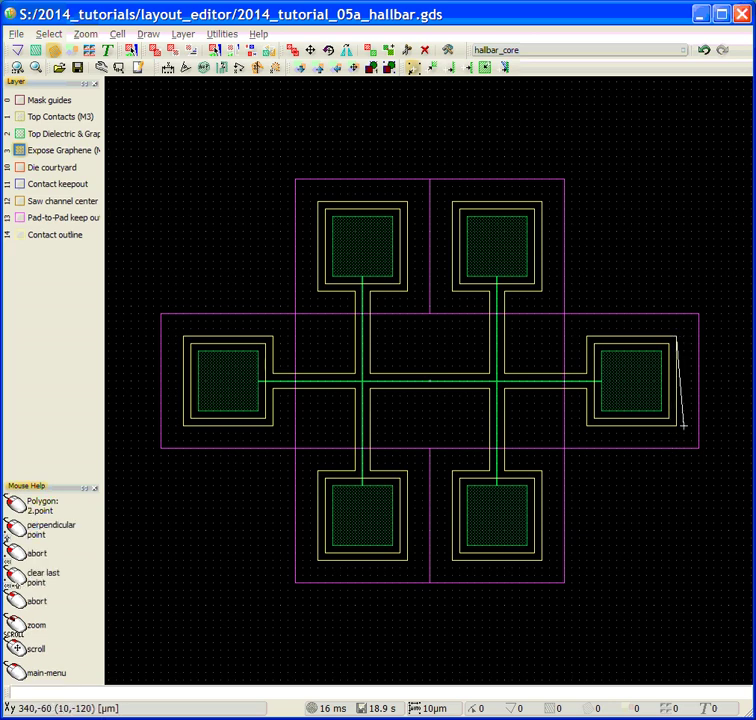
left_click(677, 426)
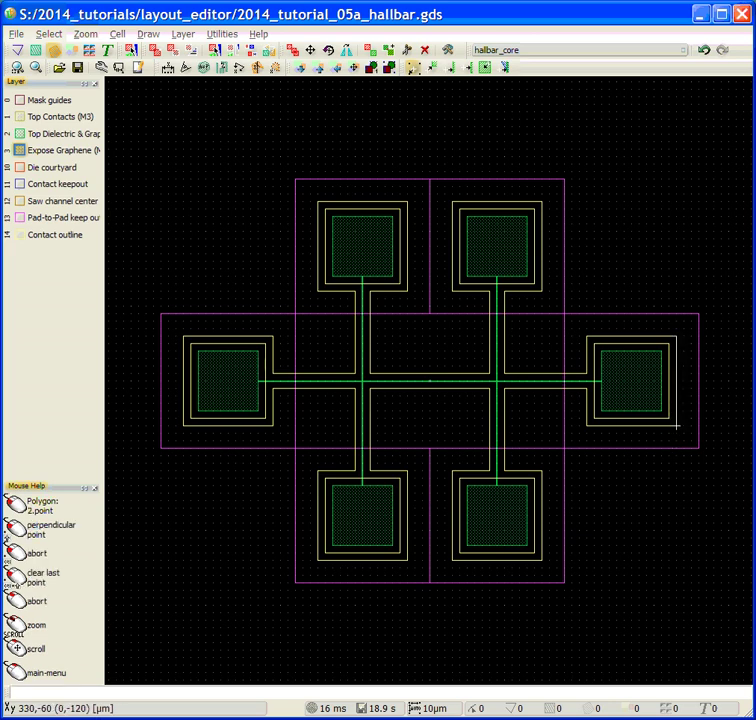
left_click(587, 426)
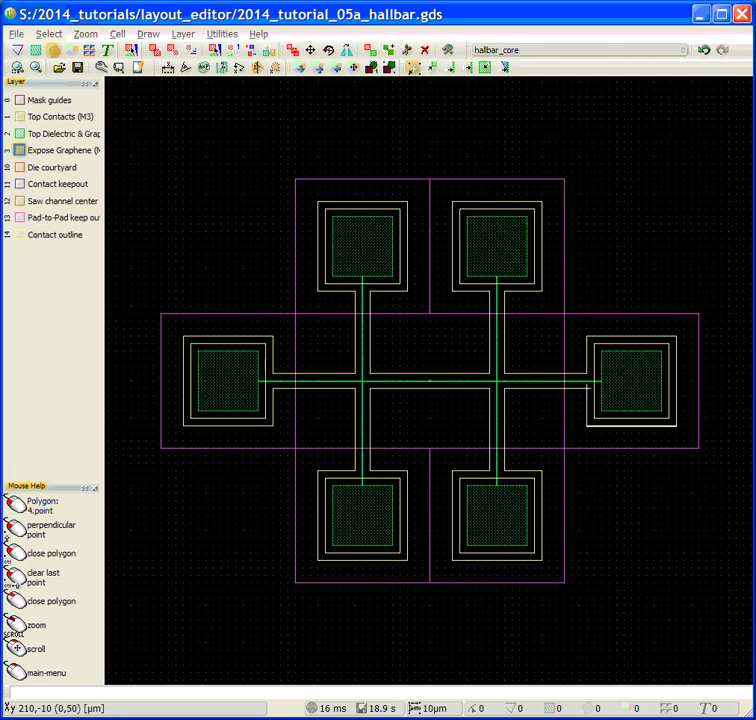
left_click(587, 387)
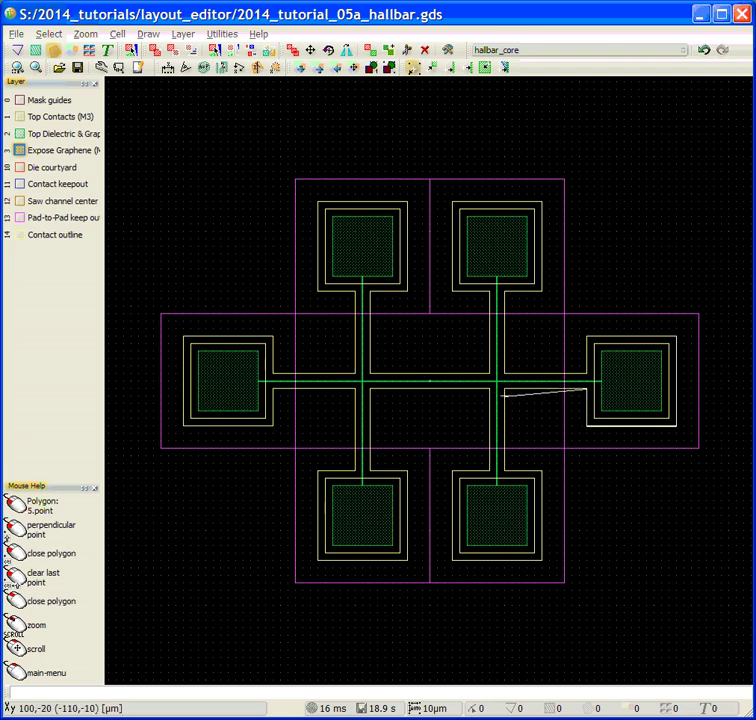
Step: Continue the polygon along the template from (100, -10) µm, down and around the lower-right pad's outer outline, back up to (80, -10) µm
left_click(503, 387)
left_click(503, 470)
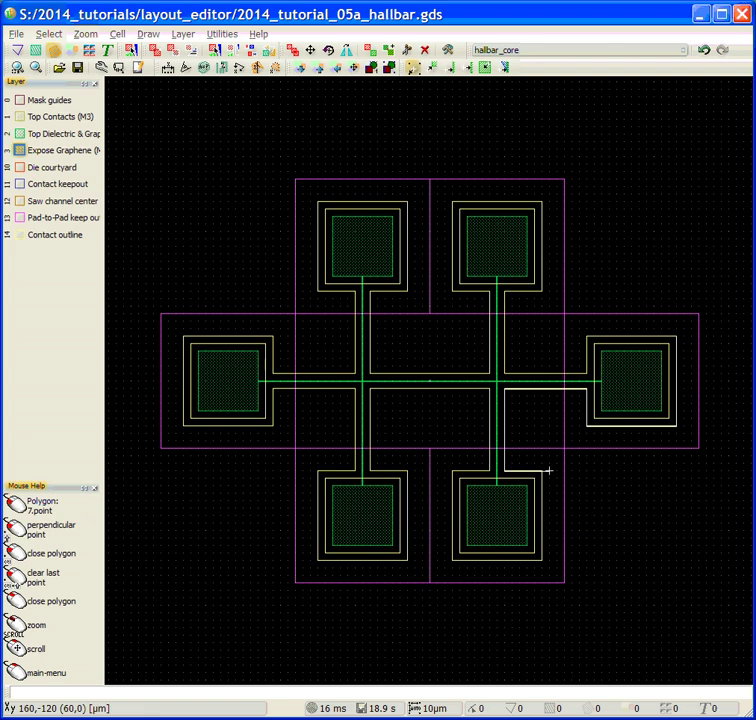
left_click(541, 470)
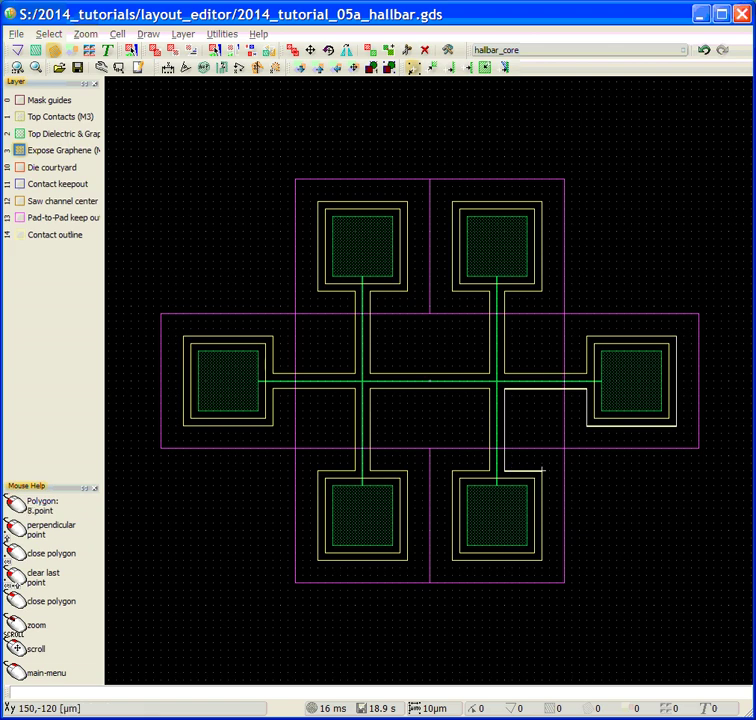
left_click(541, 560)
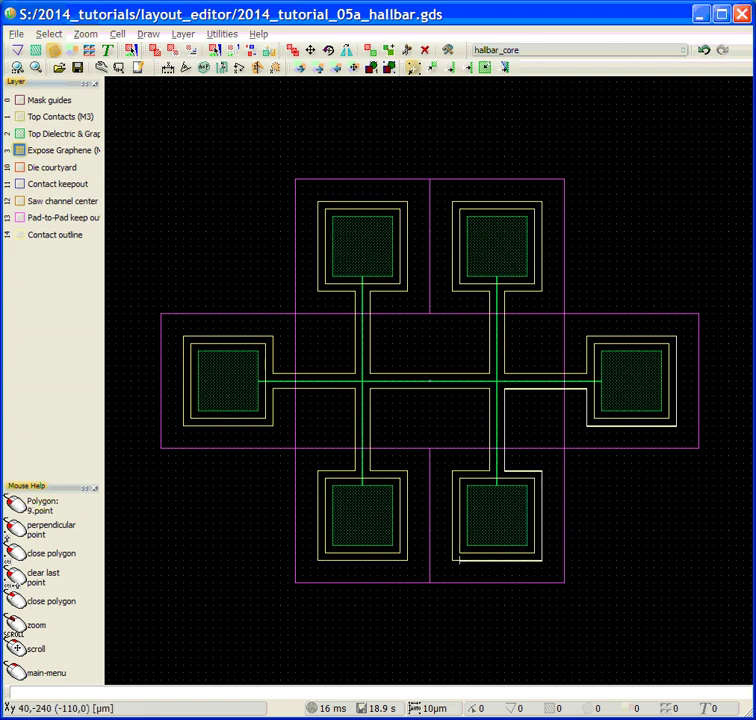
left_click(452, 560)
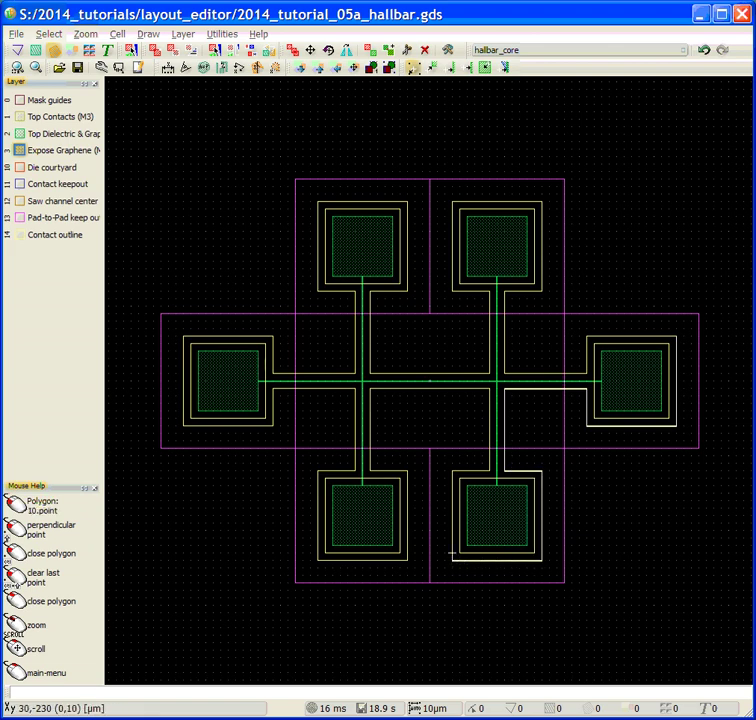
left_click(452, 468)
left_click(490, 468)
left_click(490, 388)
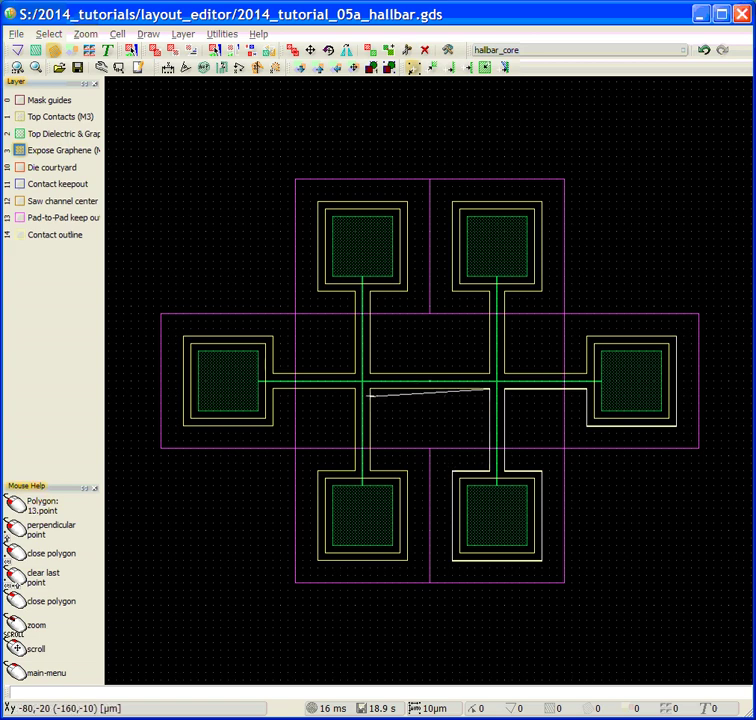
Step: Continue the polygon from (-80, -10) µm, down and around the lower-left pad's outer outline, back up to (-100, -10) µm
left_click(369, 388)
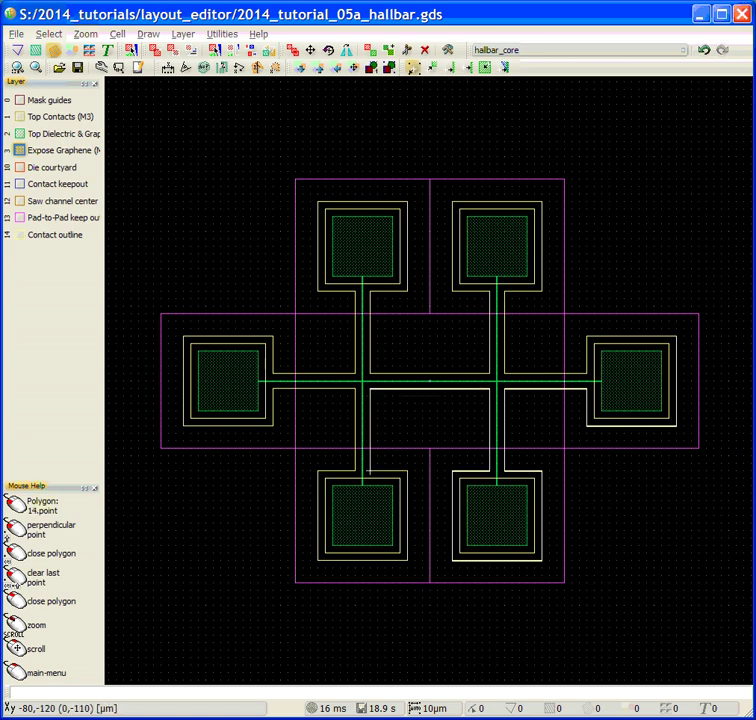
left_click(369, 469)
left_click(406, 470)
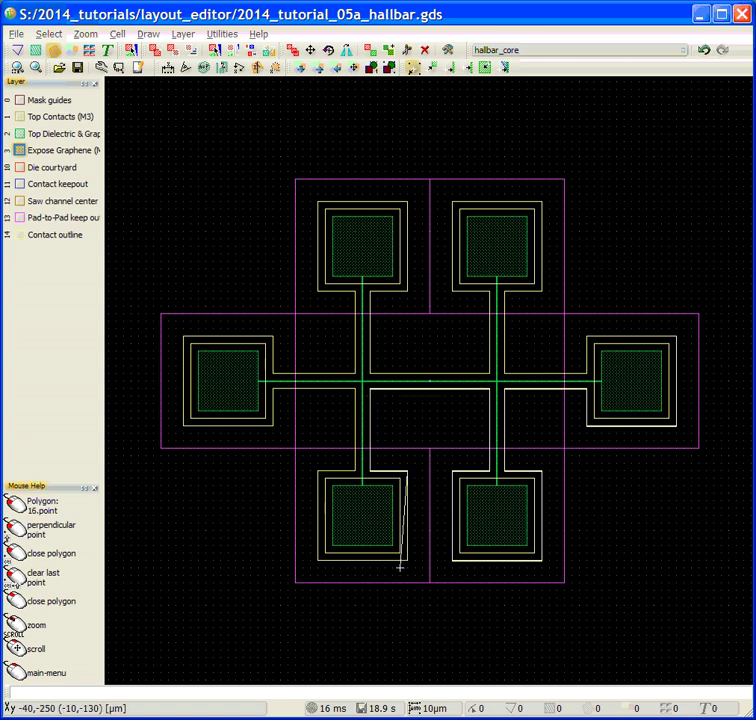
left_click(406, 563)
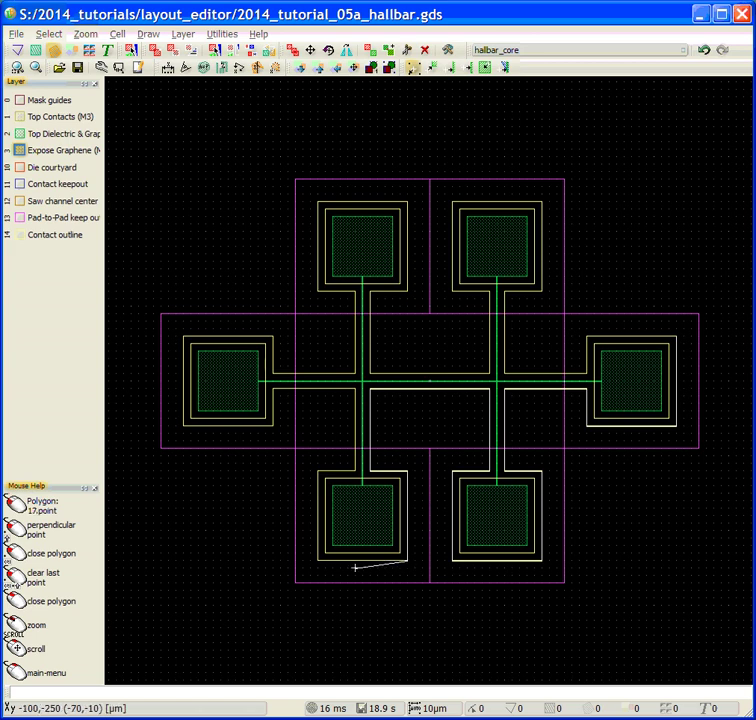
left_click(318, 560)
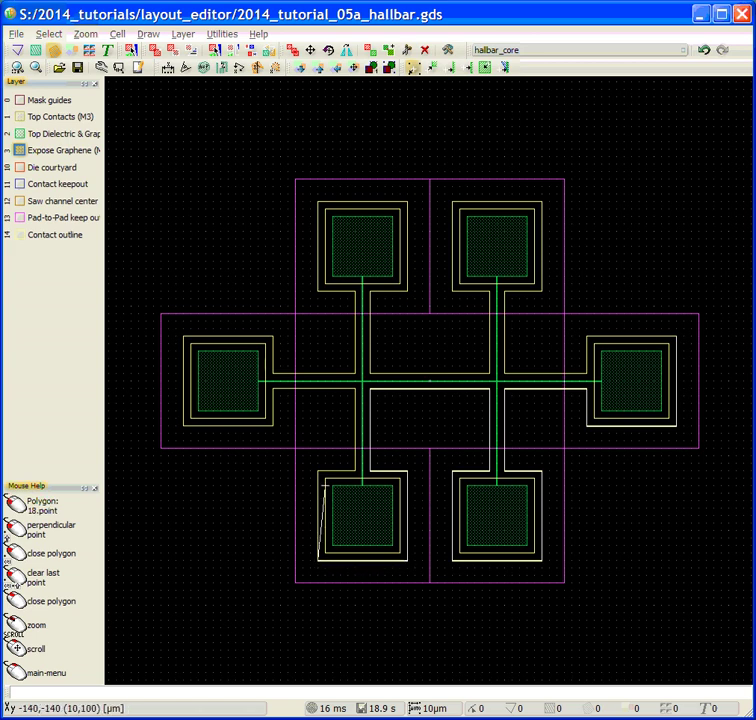
left_click(318, 470)
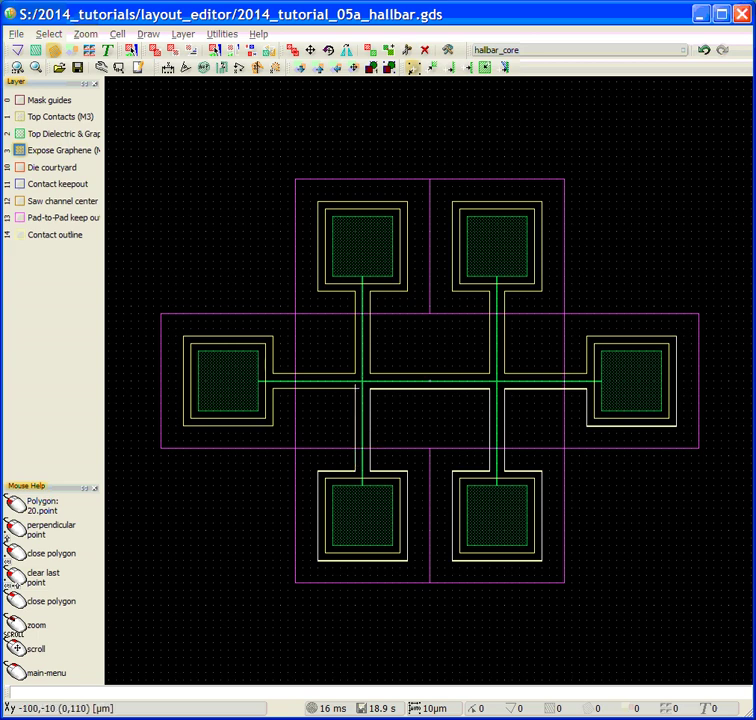
left_click(355, 386)
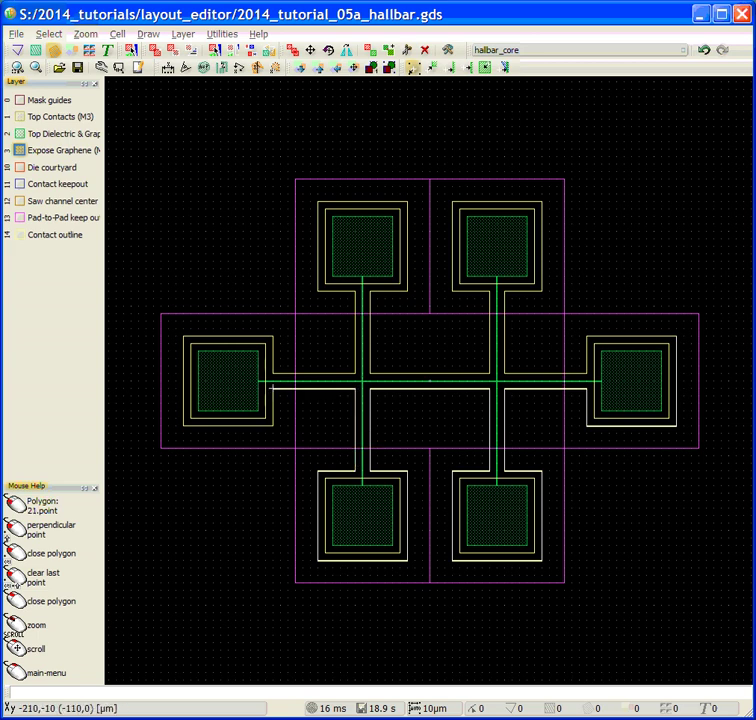
Step: Continue the polygon from (-210, -10) µm clockwise around the far-left pad's outer outline to (-210, 10) µm
left_click(272, 390)
left_click(272, 425)
left_click(184, 425)
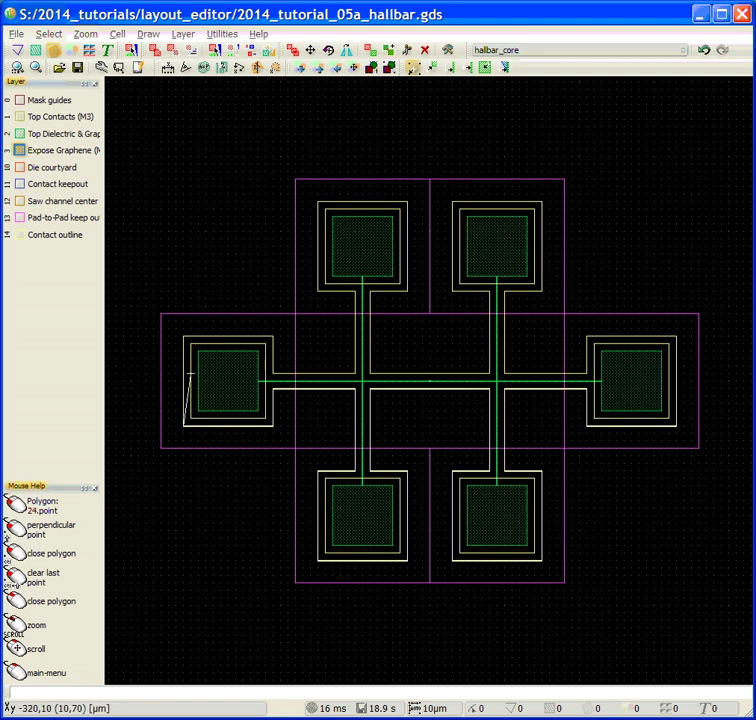
left_click(184, 339)
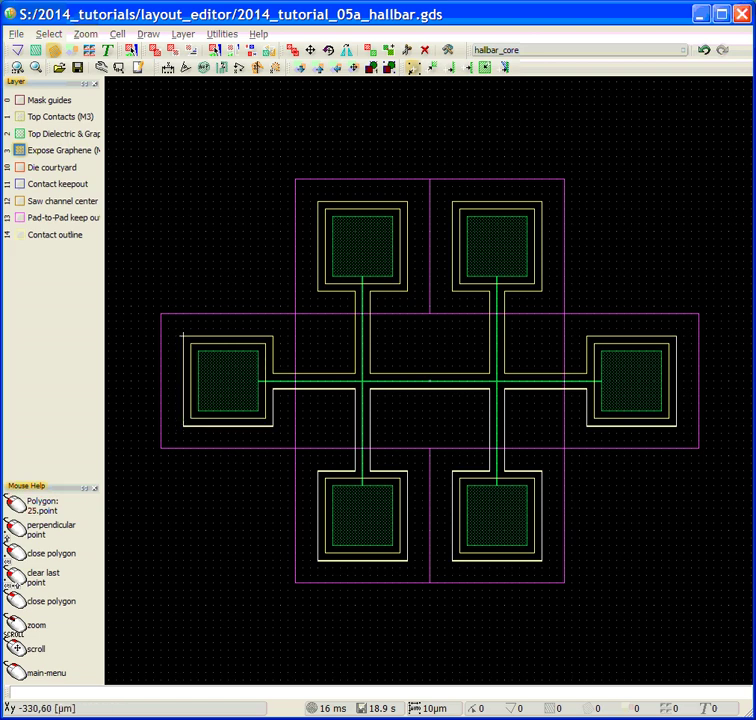
left_click(272, 338)
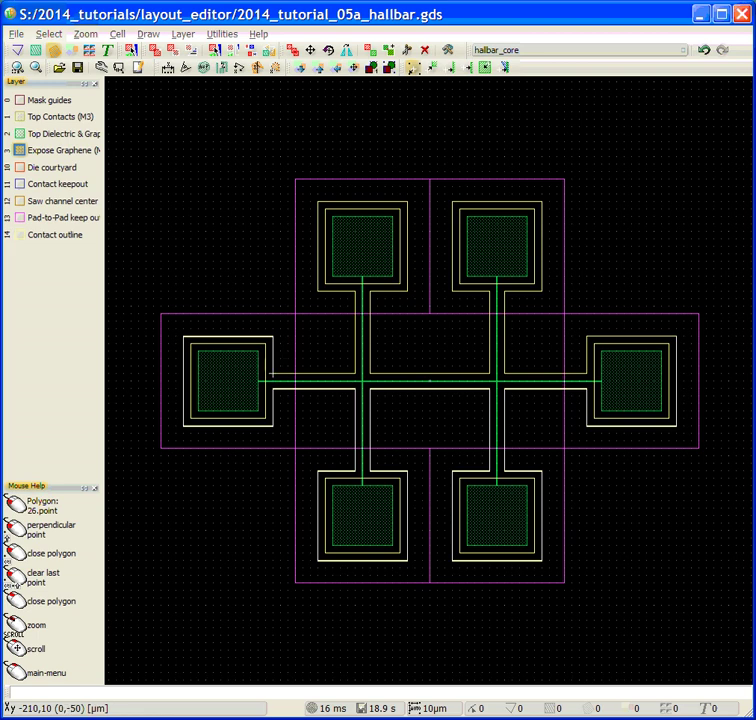
left_click(272, 374)
Step: Continue the polygon from (-100, 10) µm around the upper-left pad's outer outline, then along the central bar's upper edge to (80, 10) µm
left_click(357, 374)
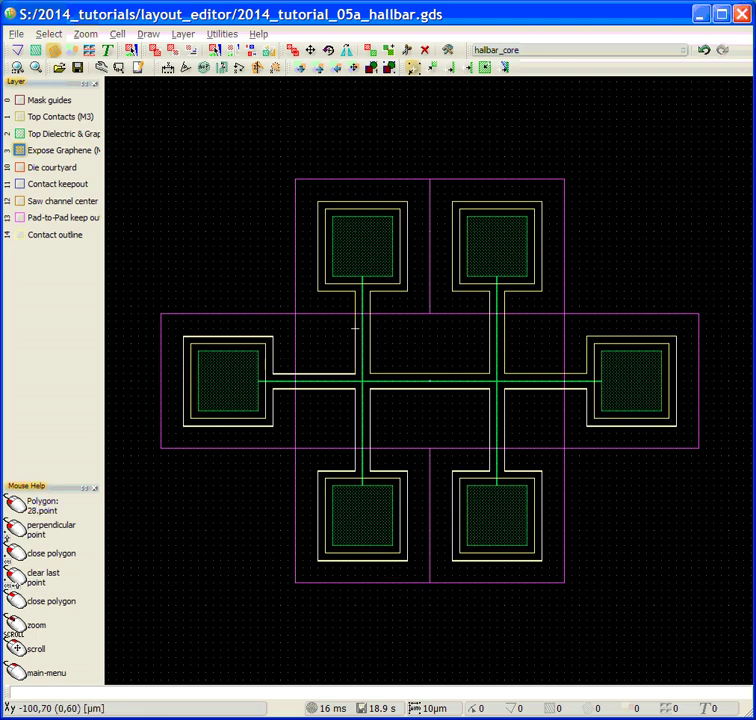
left_click(357, 291)
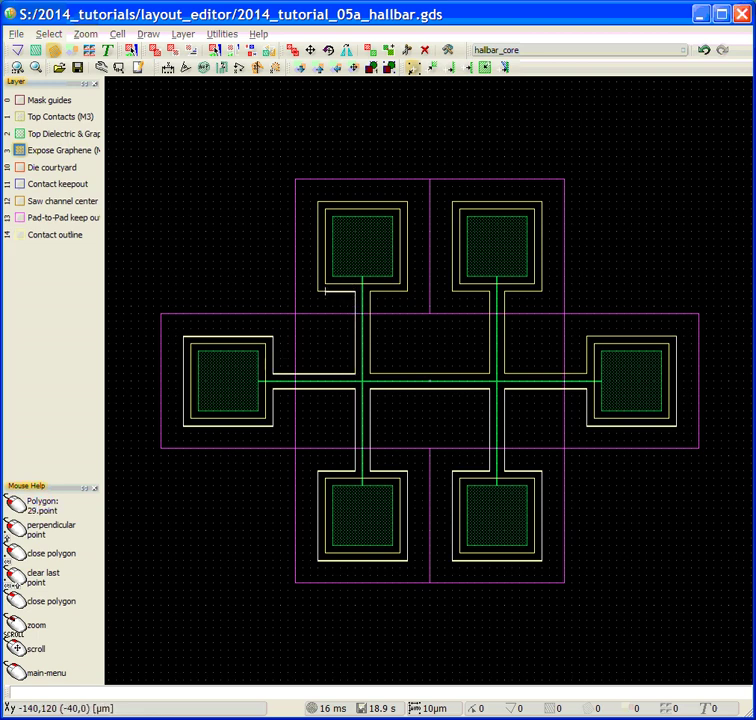
left_click(316, 291)
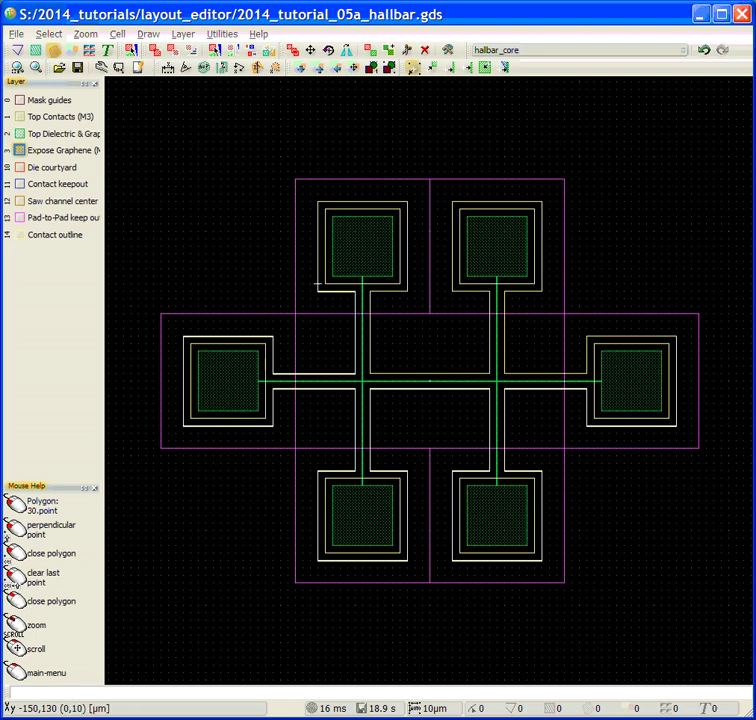
left_click(316, 201)
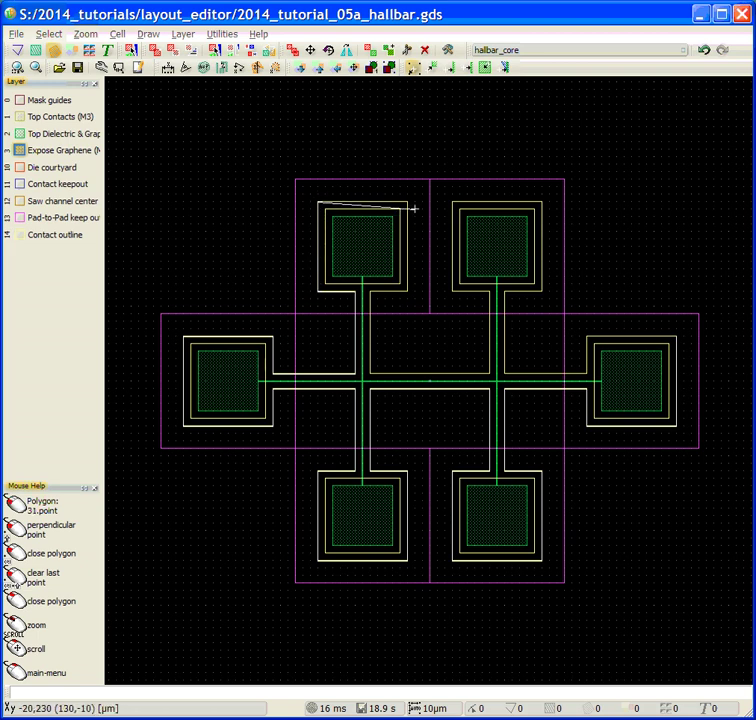
left_click(407, 202)
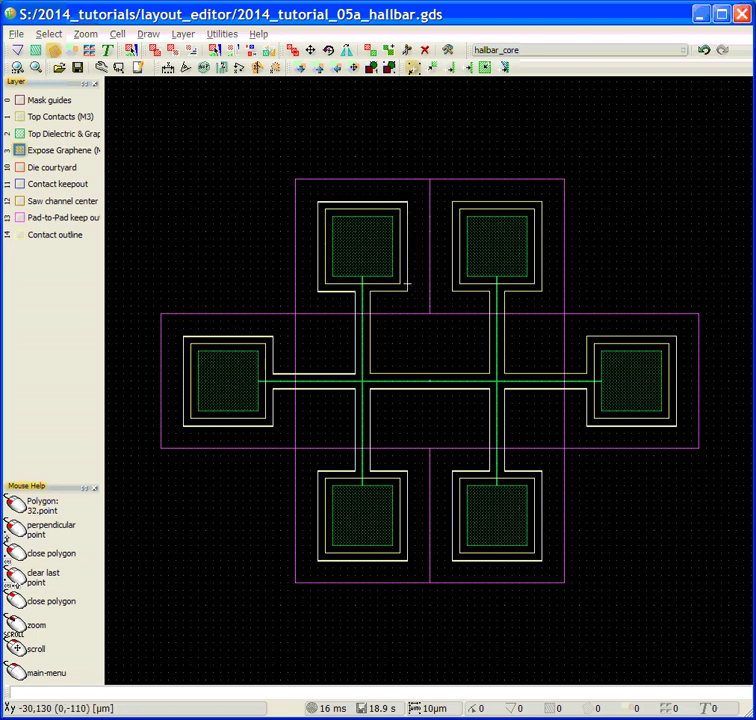
left_click(407, 291)
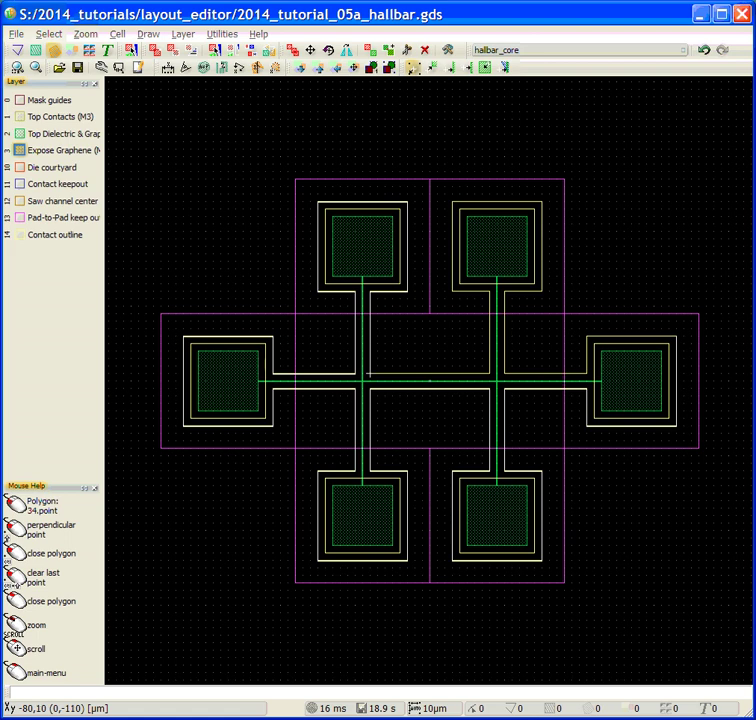
left_click(430, 379)
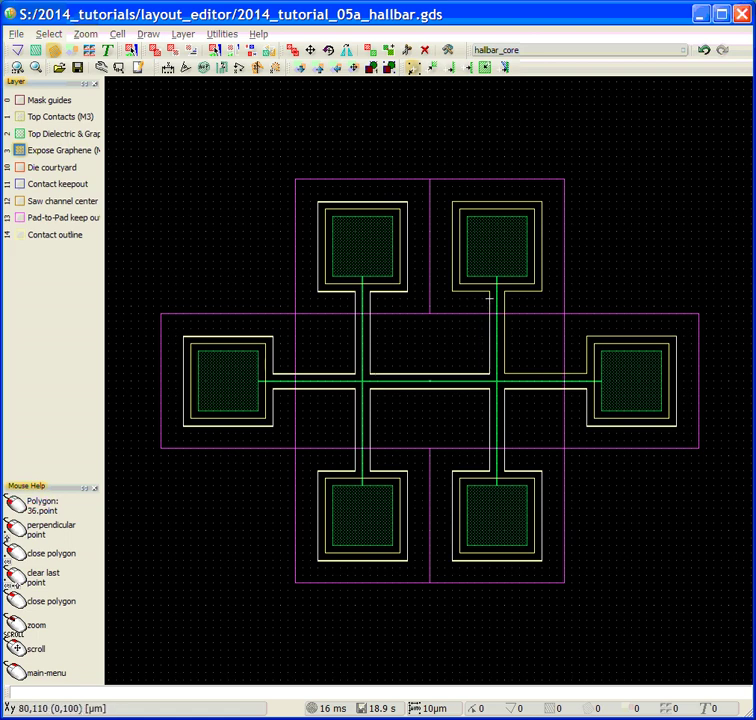
Step: Continue the polygon from (80, 120) µm clockwise around the upper-right pad's outer outline to (100, 120), ending at (100, 10) µm
left_click(488, 292)
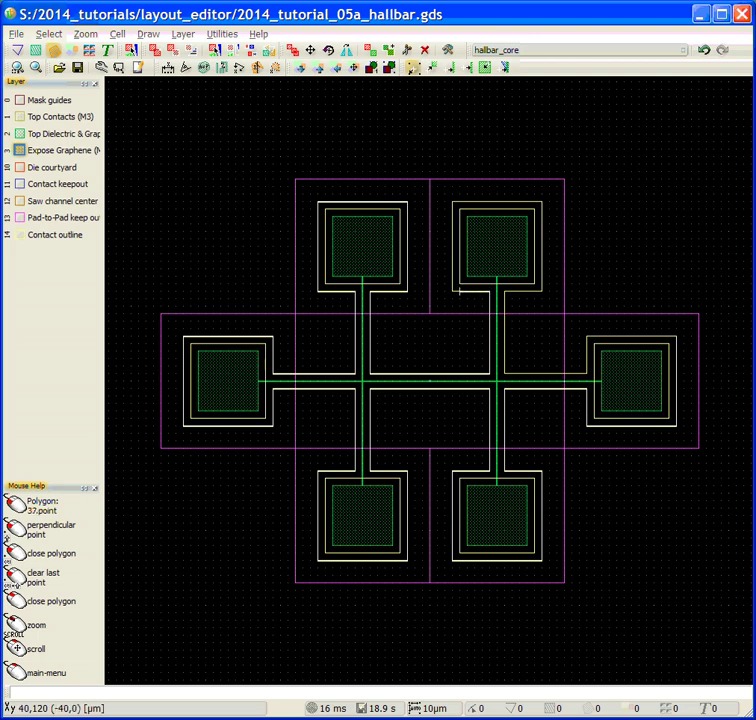
left_click(452, 292)
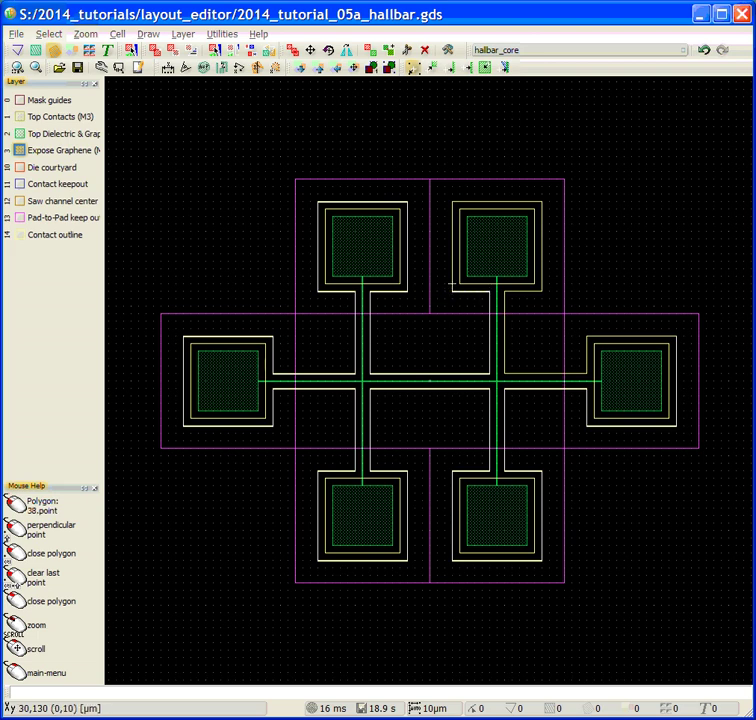
left_click(452, 202)
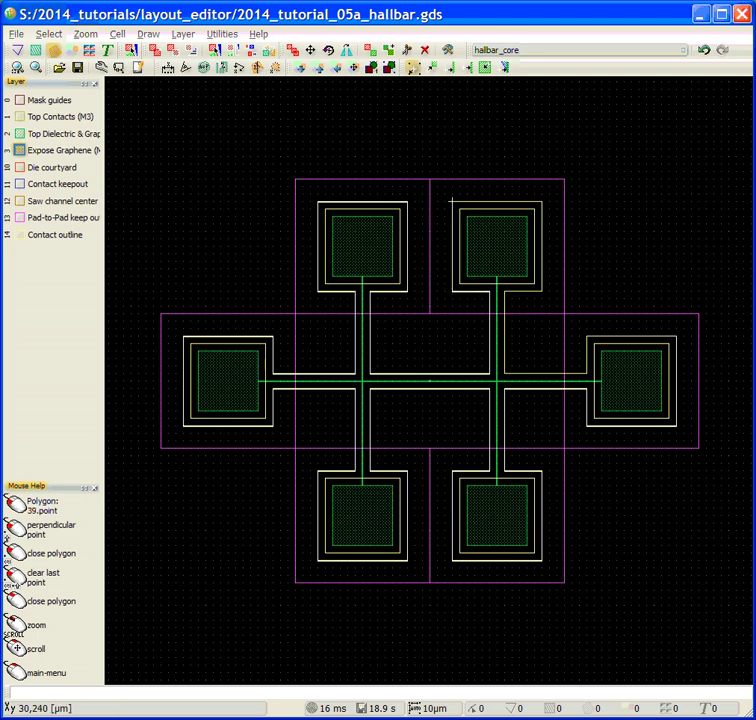
left_click(540, 202)
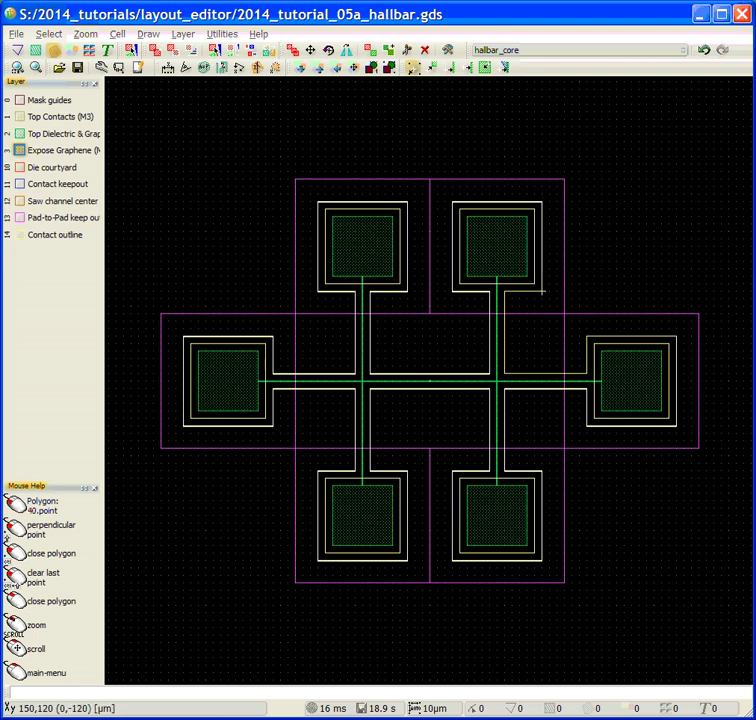
left_click(540, 292)
left_click(504, 292)
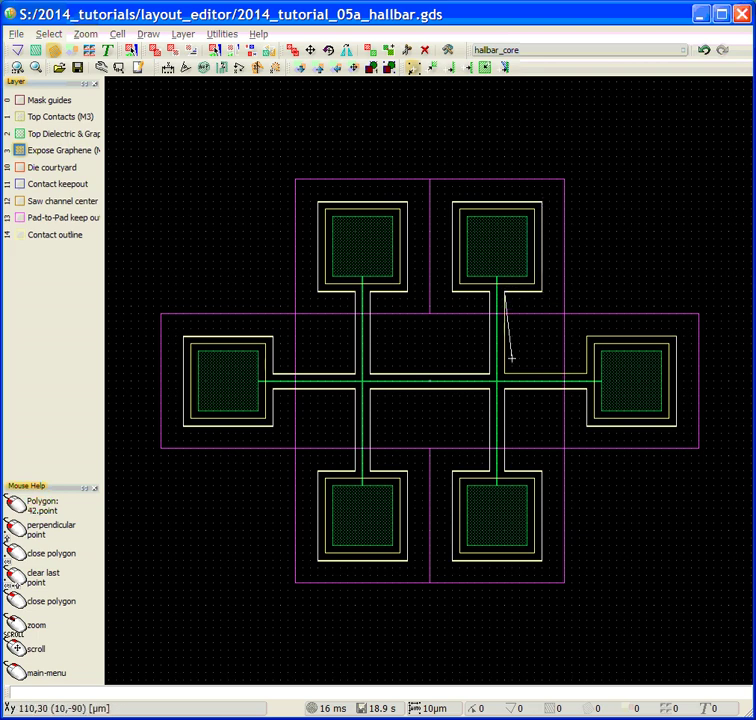
left_click(504, 372)
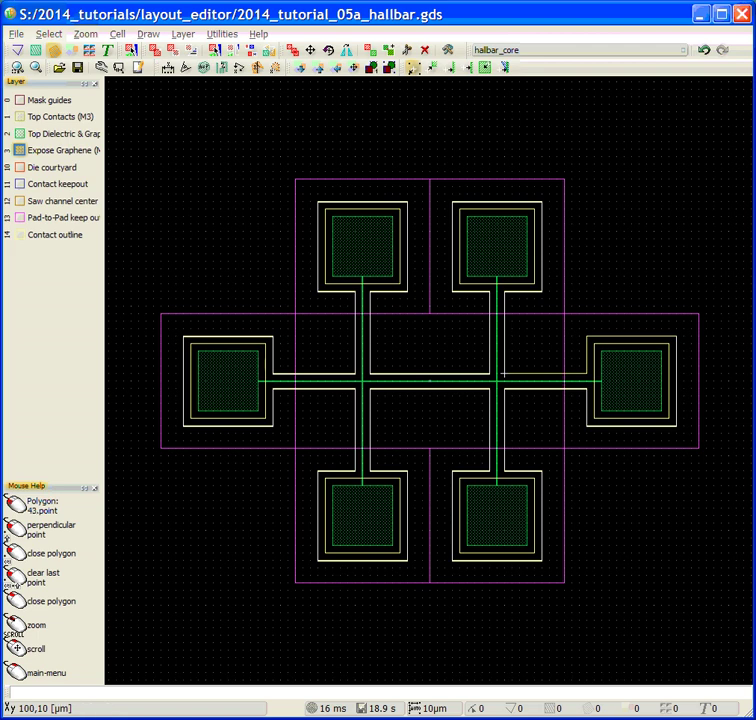
Step: Continue the polygon through (210, 10) and (210, 60) µm to the far-right pad's upper outer corner at (330, 60) µm and close it
left_click(584, 372)
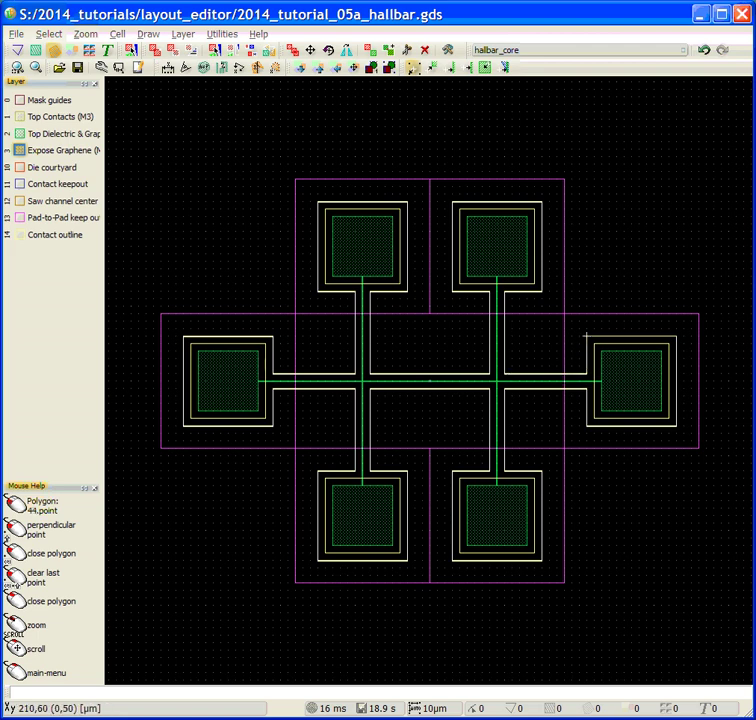
left_click(585, 336)
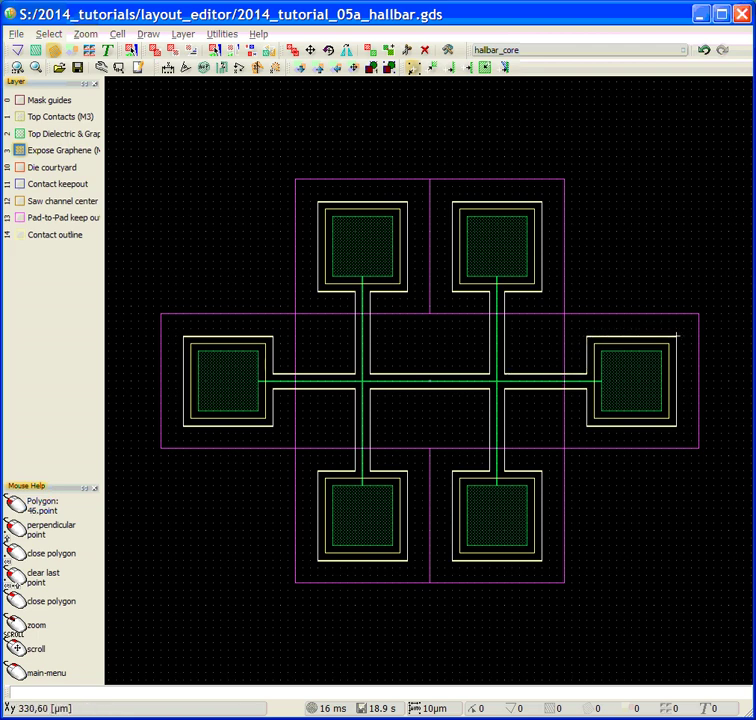
left_click(676, 336)
scroll(676, 336, "up", 1)
right_click(676, 336)
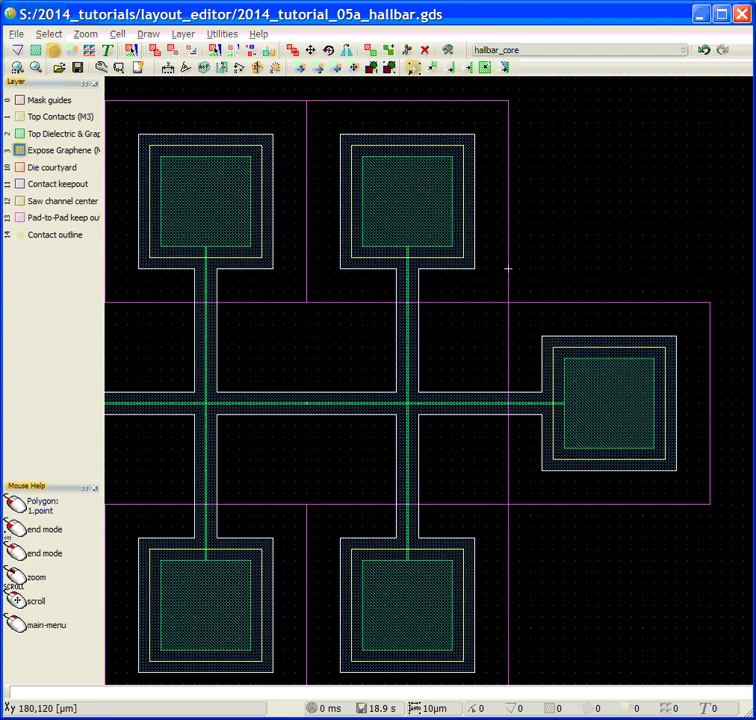
Step: Select the hallbar_template cell reference and remove it from hallbar_core, keeping only the traced shapes
scroll(519, 228, "down", 1)
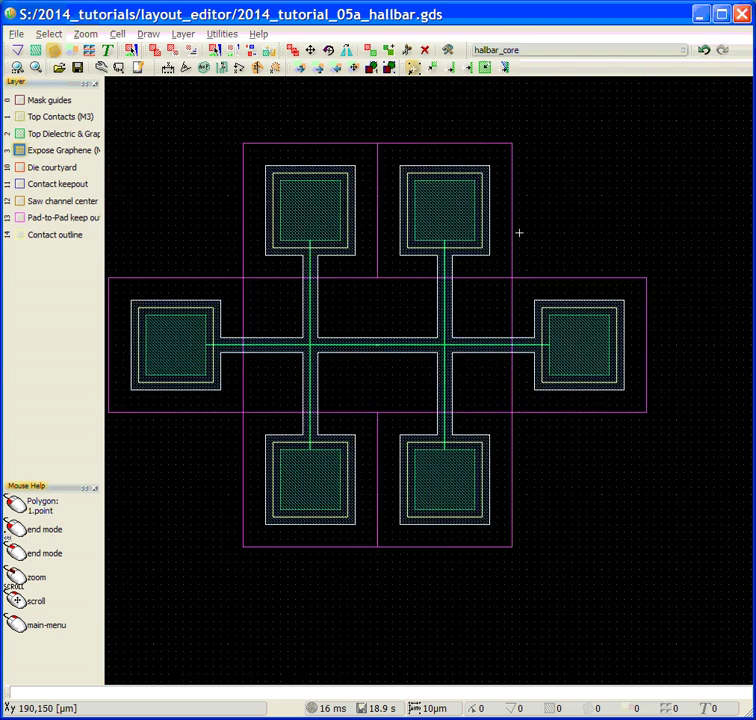
left_click(215, 49)
left_click(515, 148)
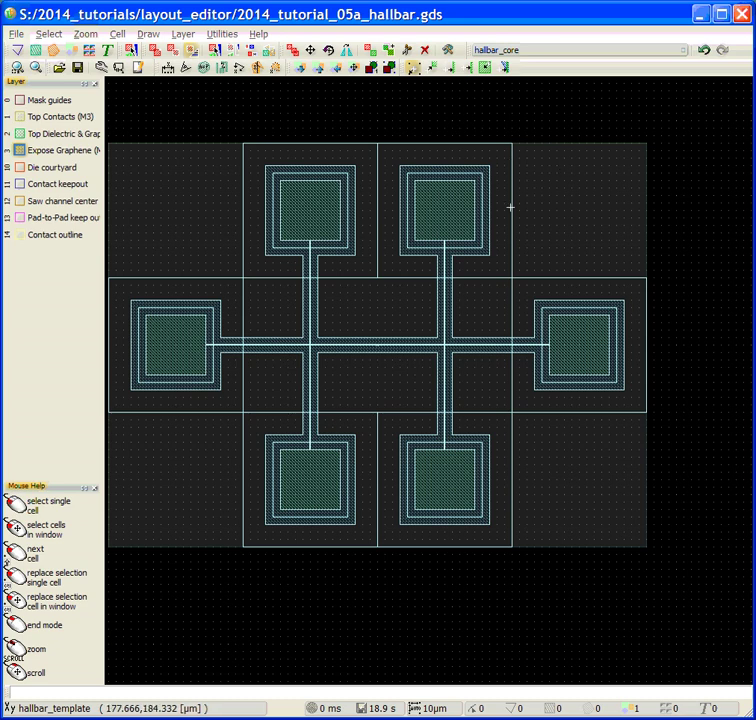
right_click(510, 207)
left_click(529, 340)
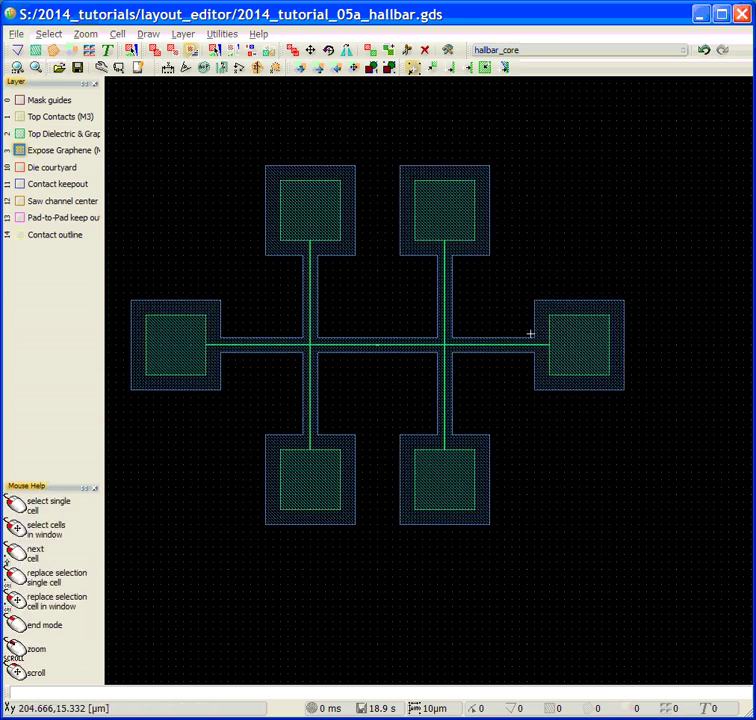
Step: Select all nine dielectric-layer boxes, the six pads and three thin bars, and set them as Boolean operand A
left_click(173, 53)
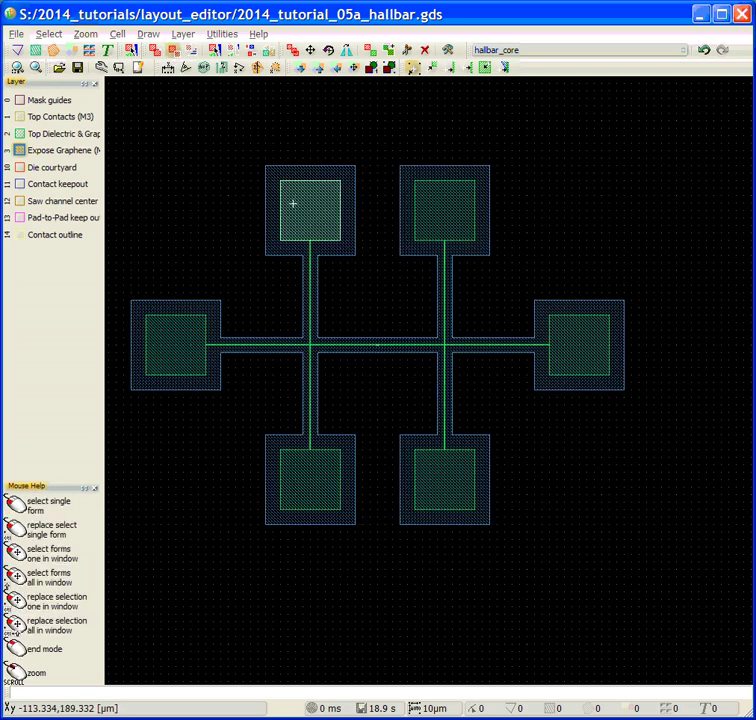
left_click(305, 216)
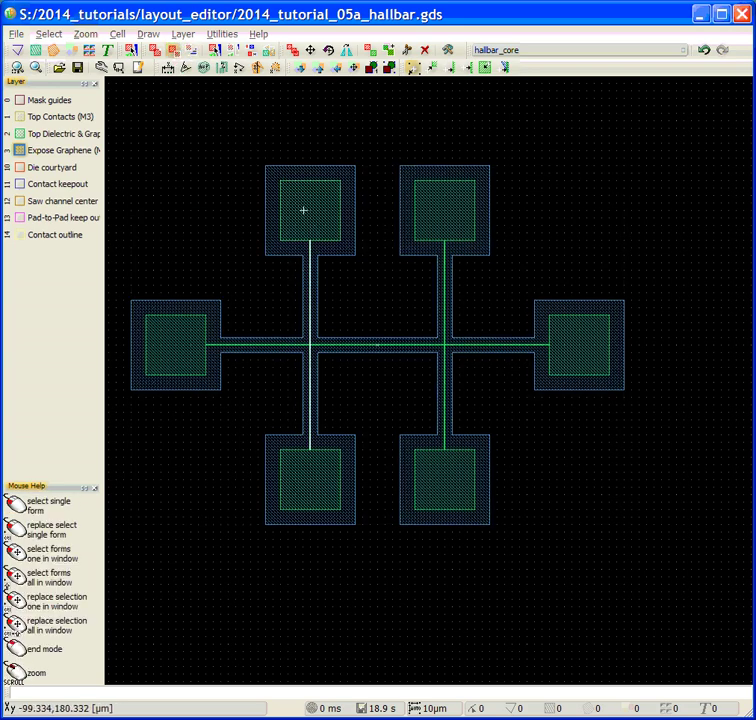
left_click(304, 201)
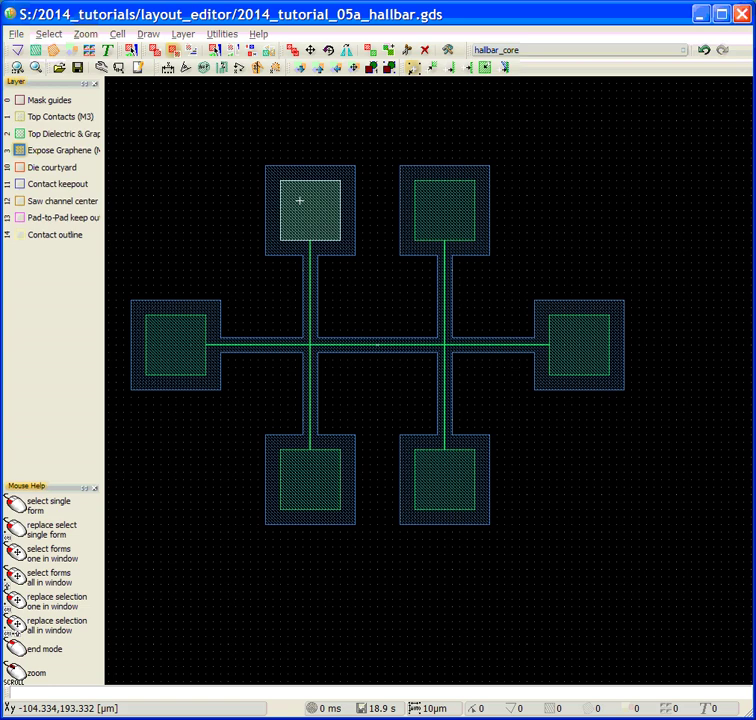
left_click(312, 248)
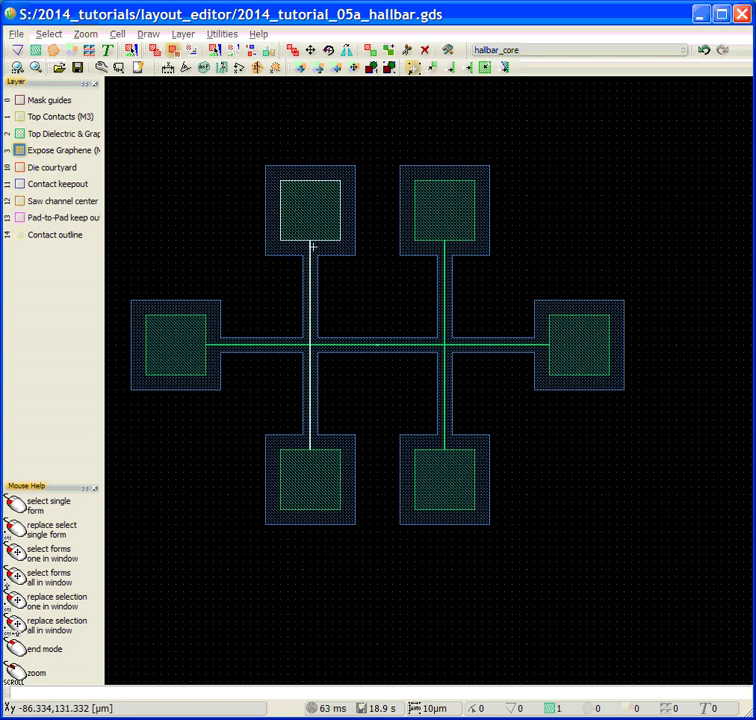
left_click(420, 216)
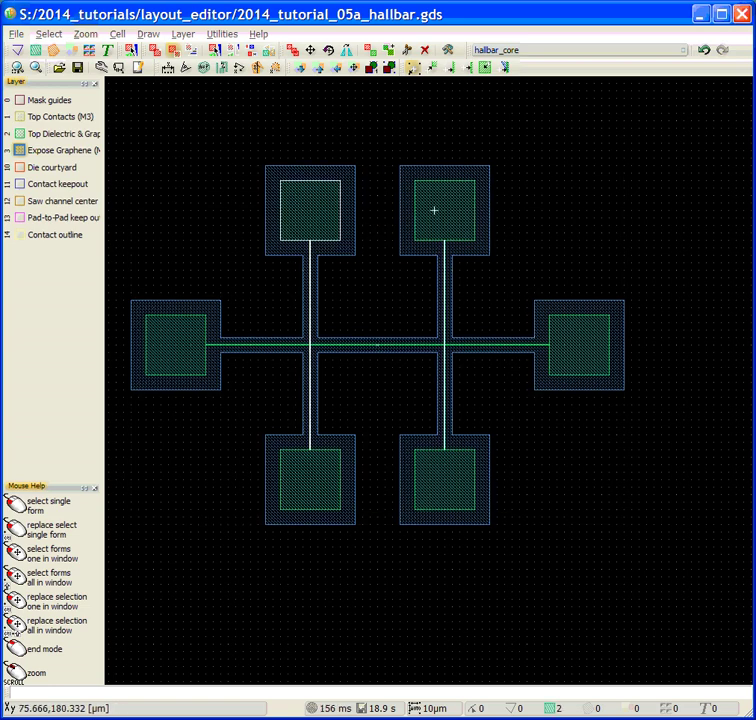
left_click(440, 248)
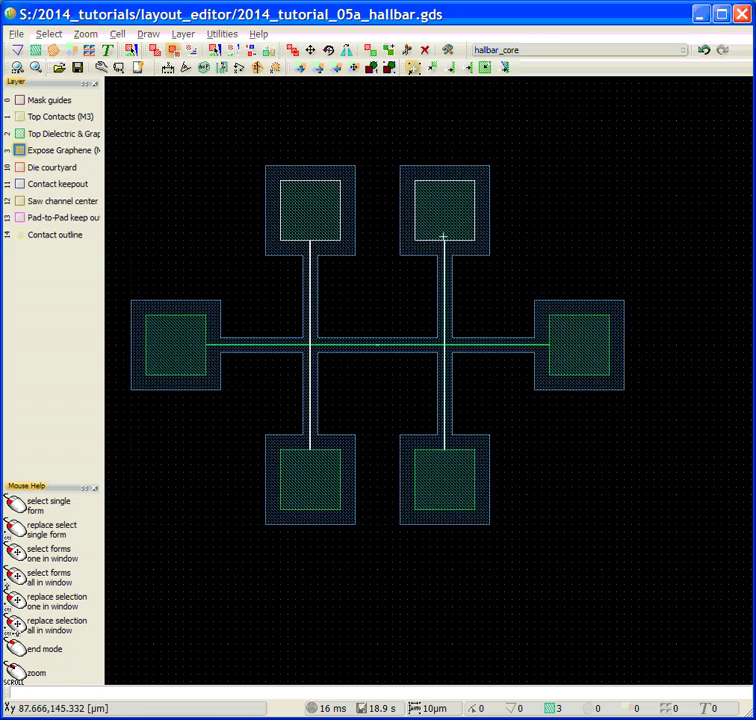
left_click(446, 343)
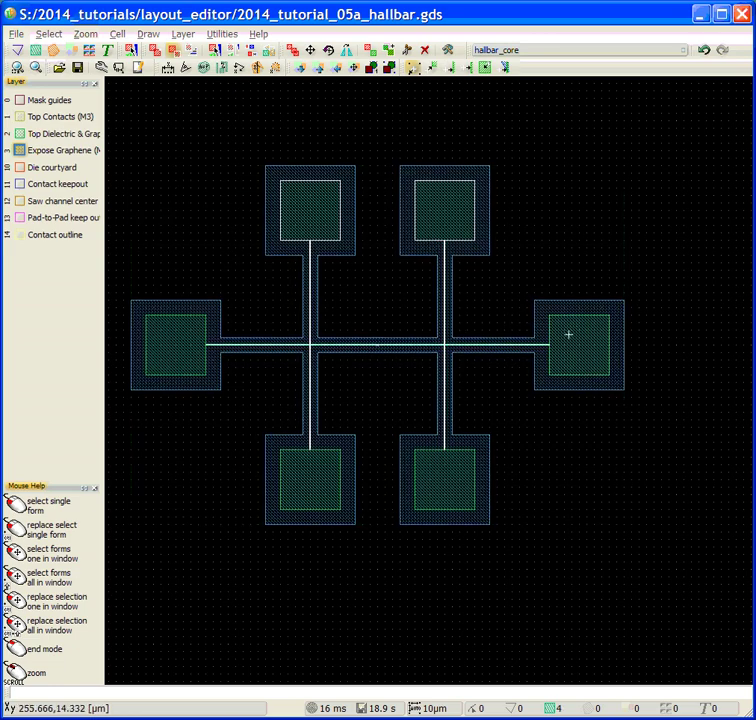
left_click(569, 331)
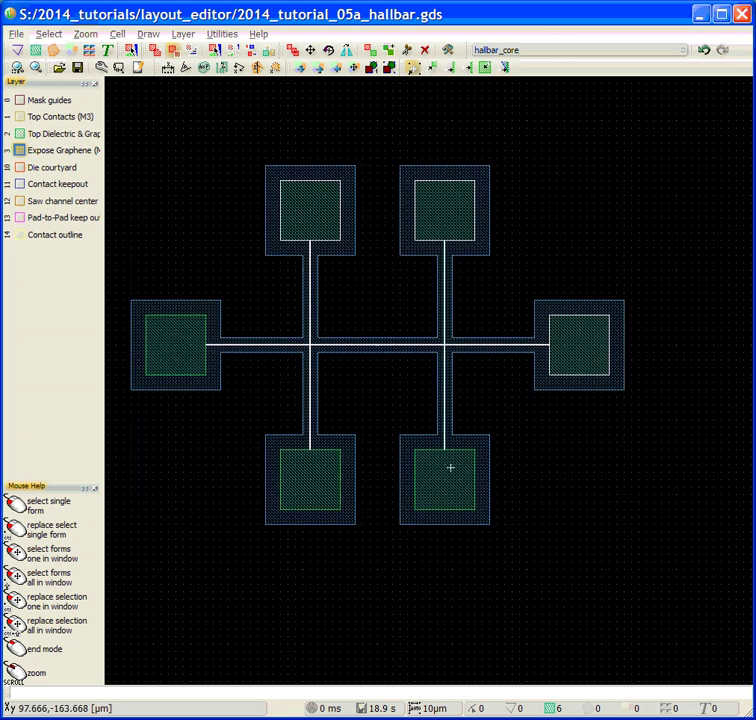
left_click(440, 497)
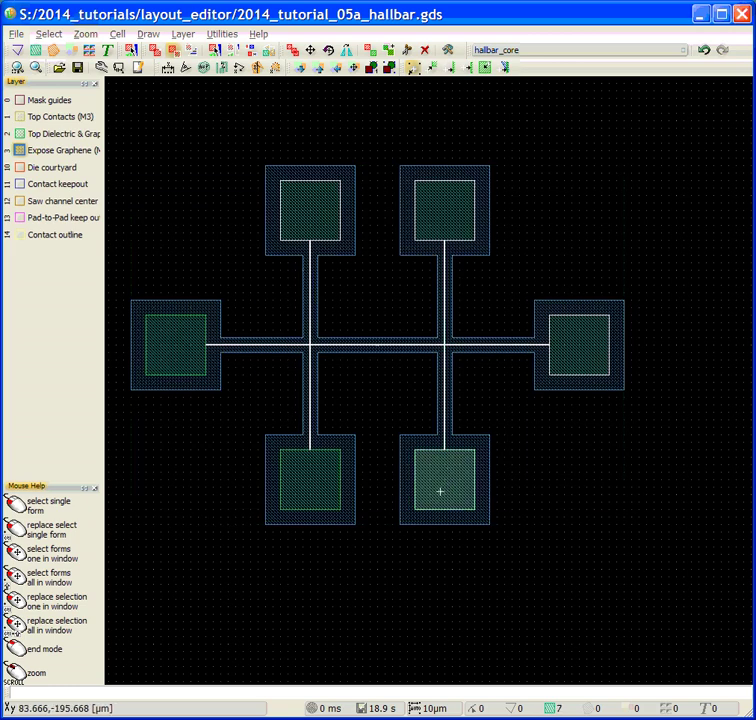
left_click(167, 350)
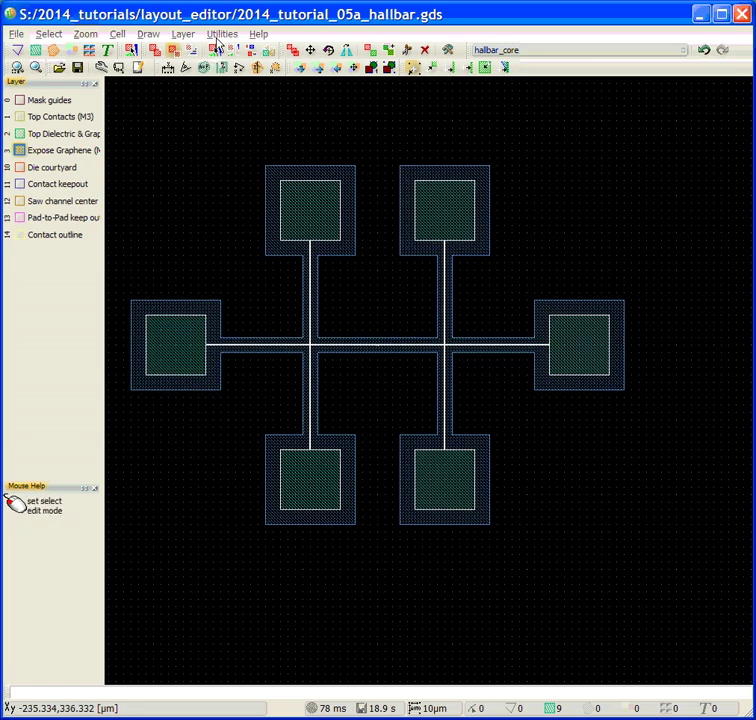
left_click(219, 34)
mouse_move(231, 113)
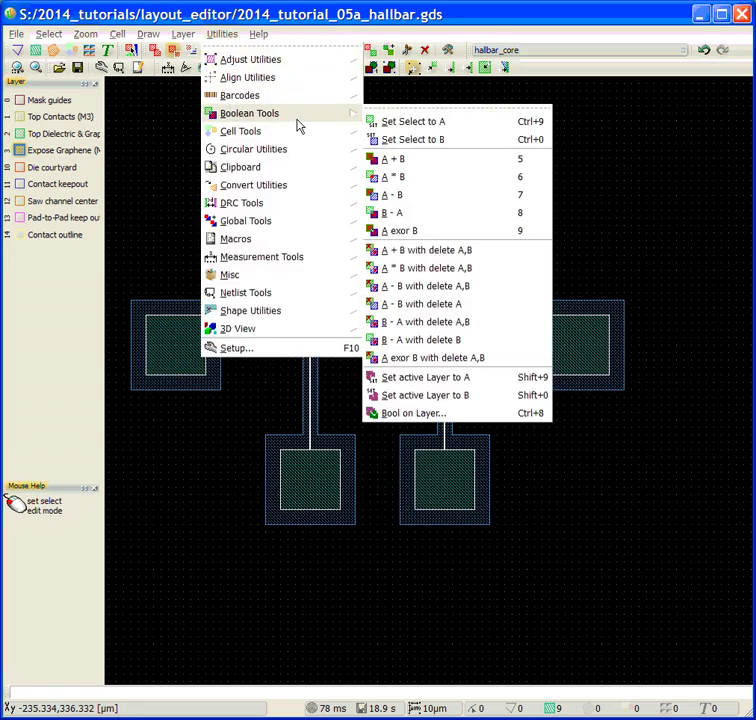
left_click(440, 124)
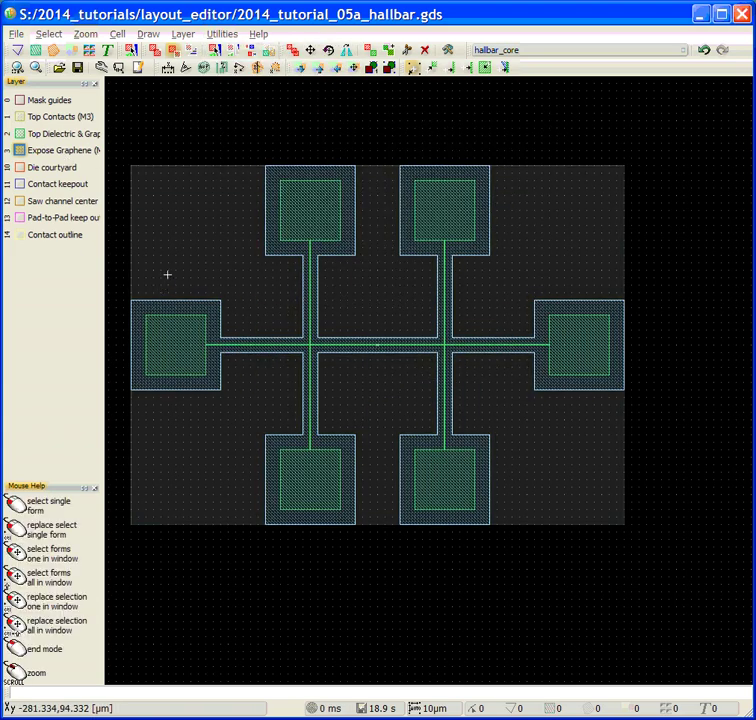
Step: Select the Expose Graphene outline polygon and set it as Boolean operand B
left_click(167, 274)
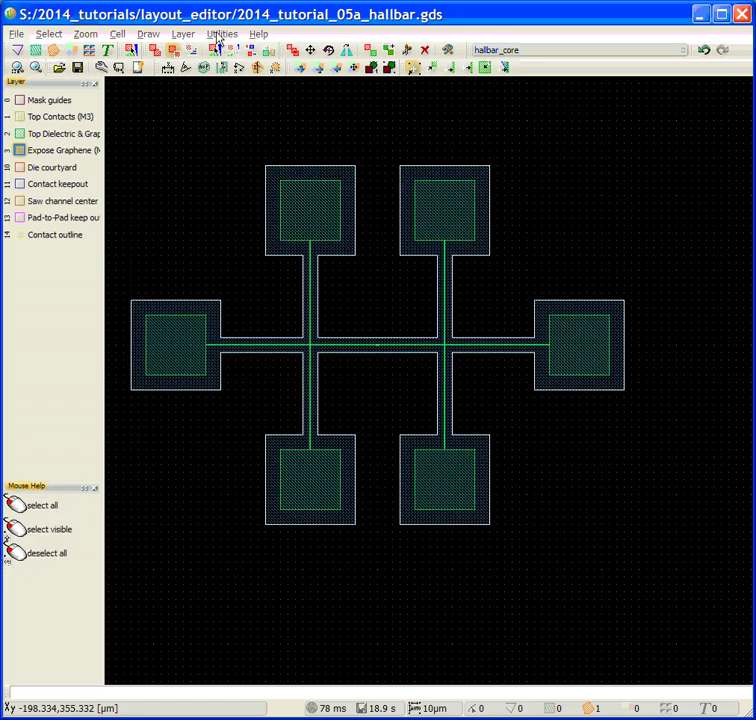
left_click(221, 34)
mouse_move(240, 113)
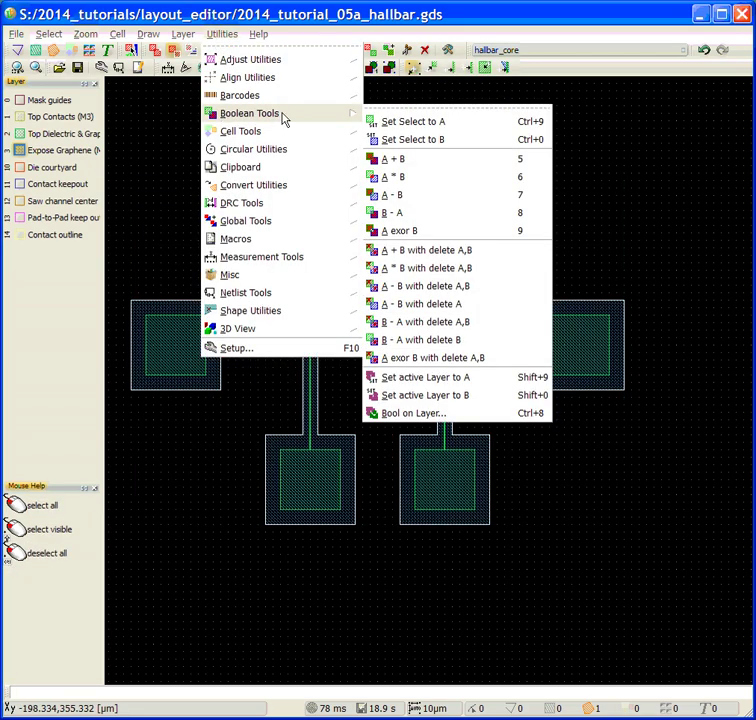
left_click(392, 140)
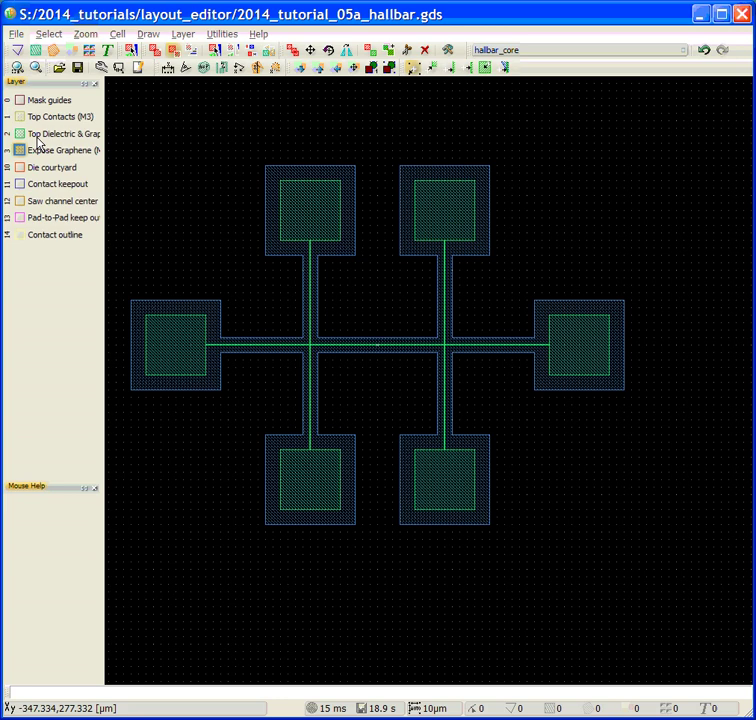
Step: Make the Top Dielectric layer active and run the Boolean operation A exor B with delete A,B
left_click(37, 137)
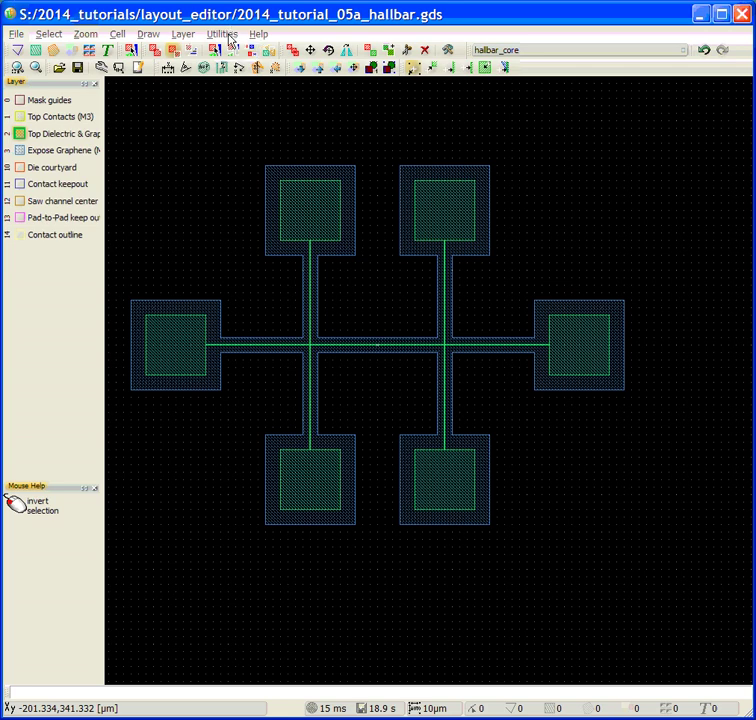
left_click(228, 37)
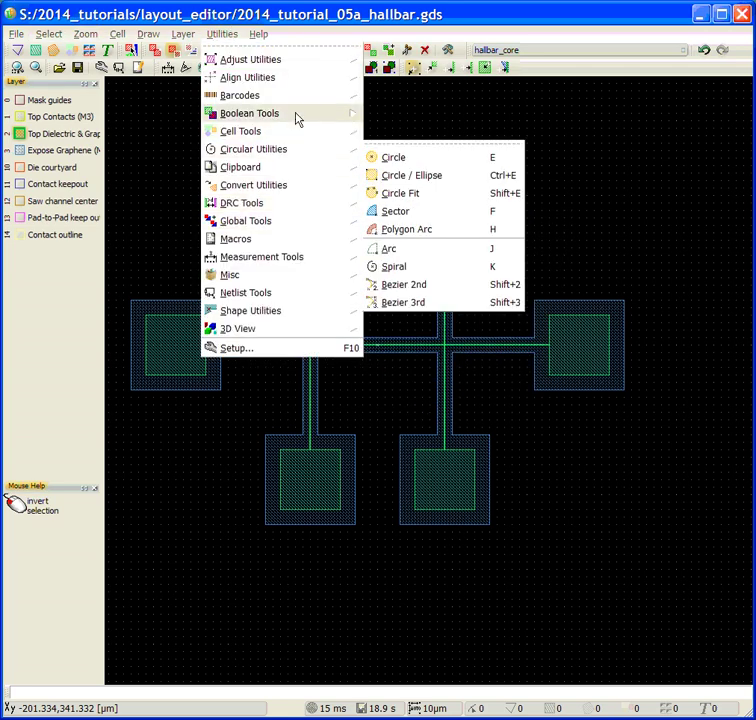
mouse_move(298, 117)
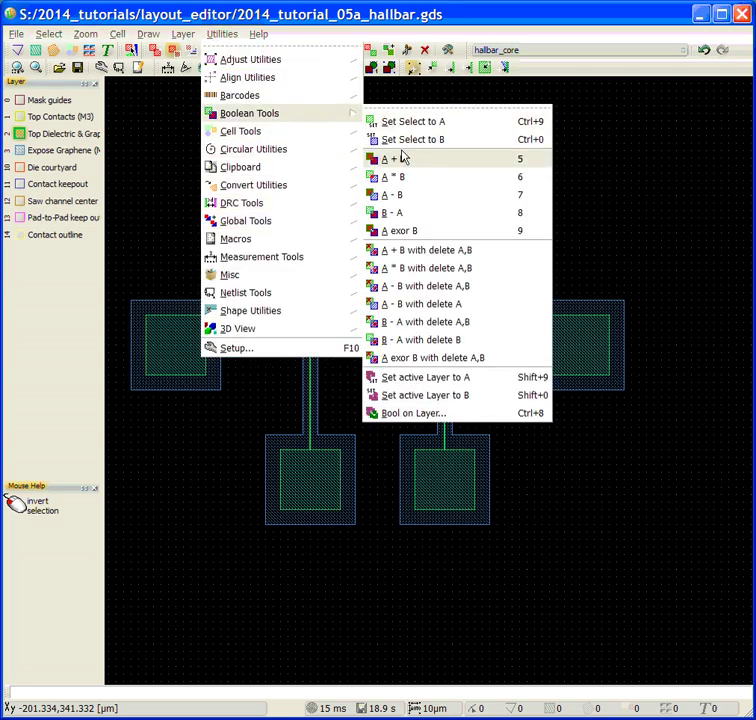
left_click(430, 361)
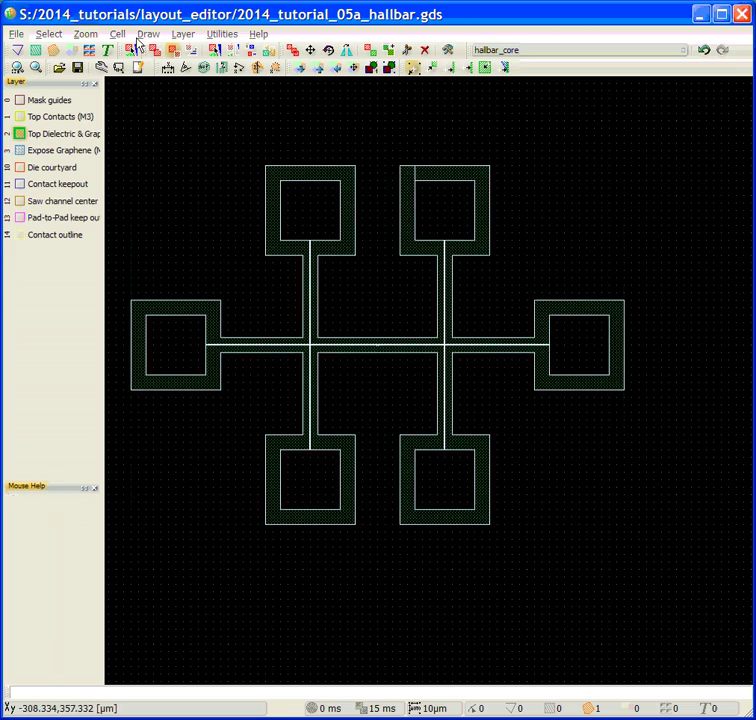
Step: Create a new cell and name it Hall_bar
left_click(117, 33)
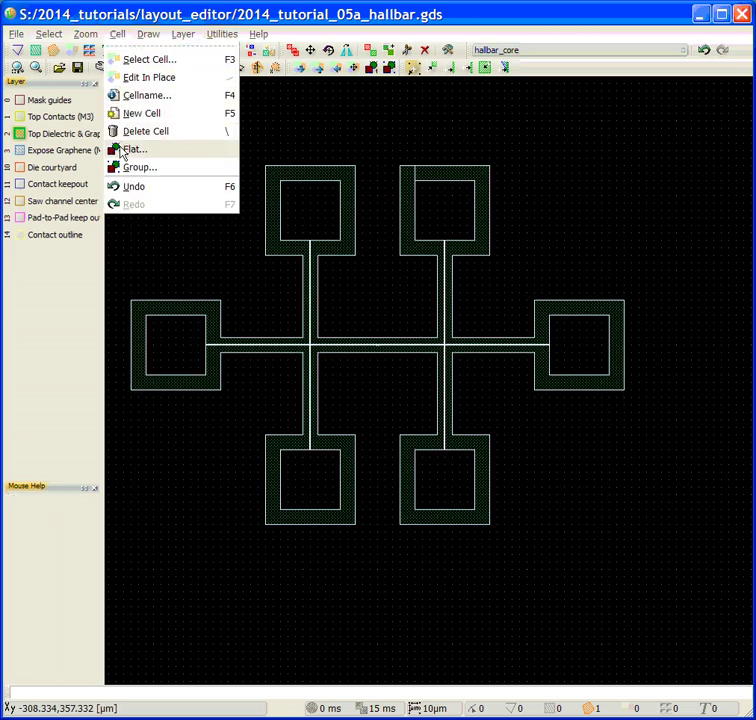
left_click(139, 114)
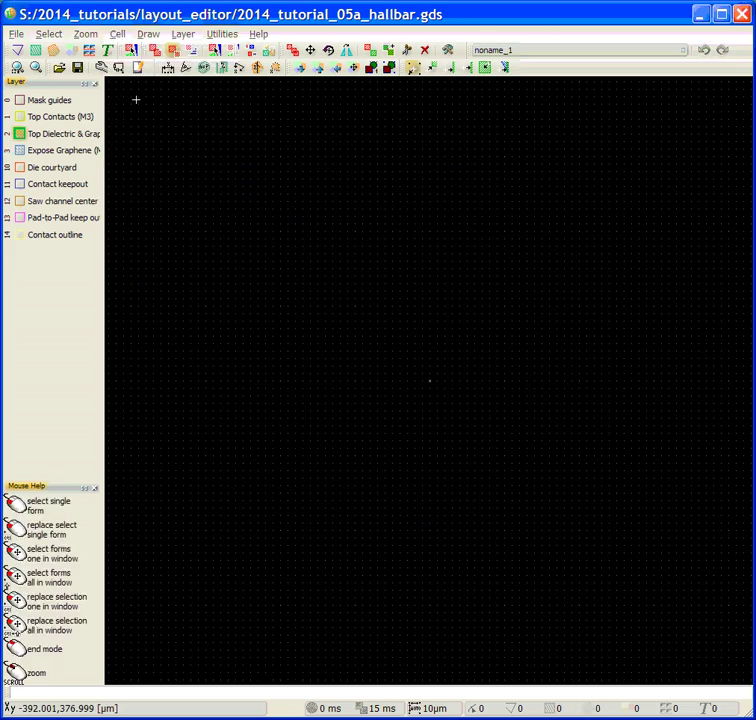
left_click(117, 35)
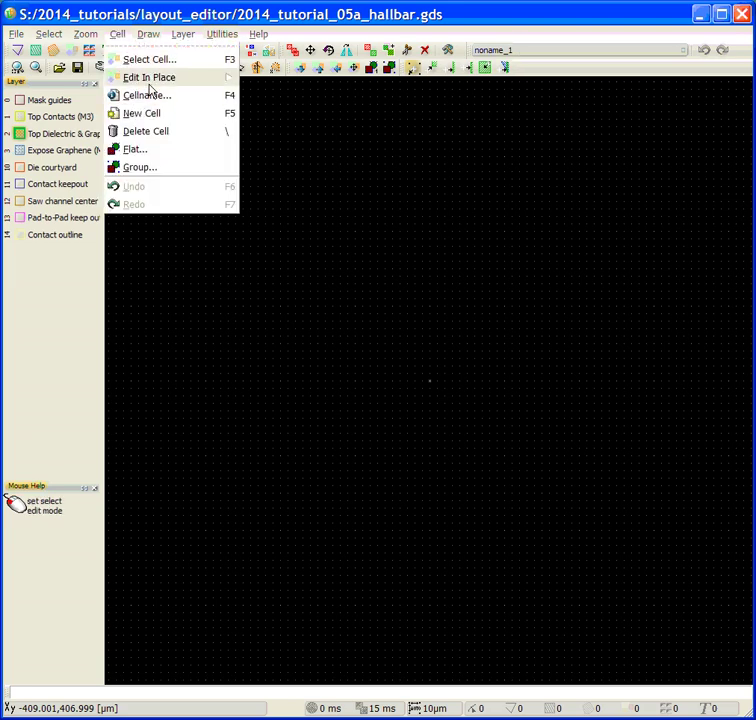
left_click(151, 97)
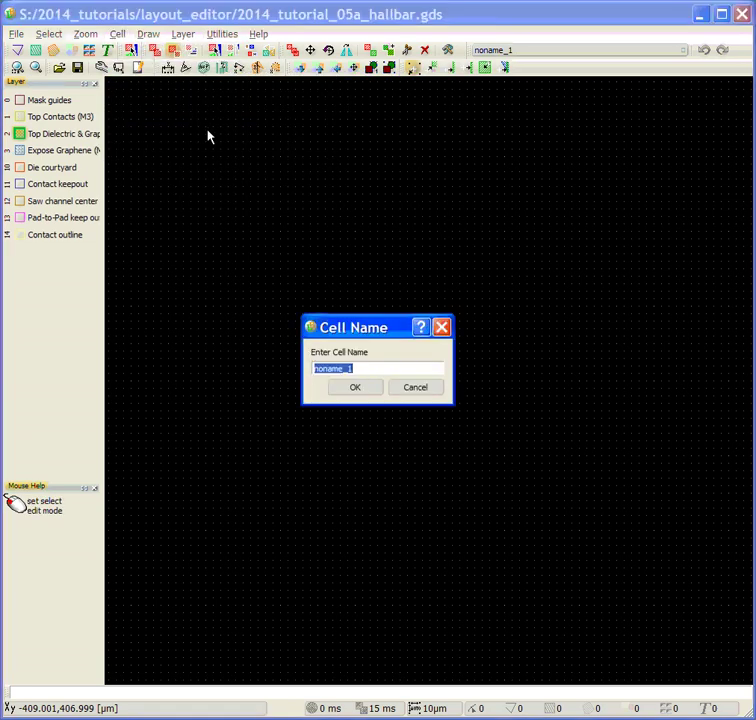
type("ha")
type("ll_bar")
key("Return")
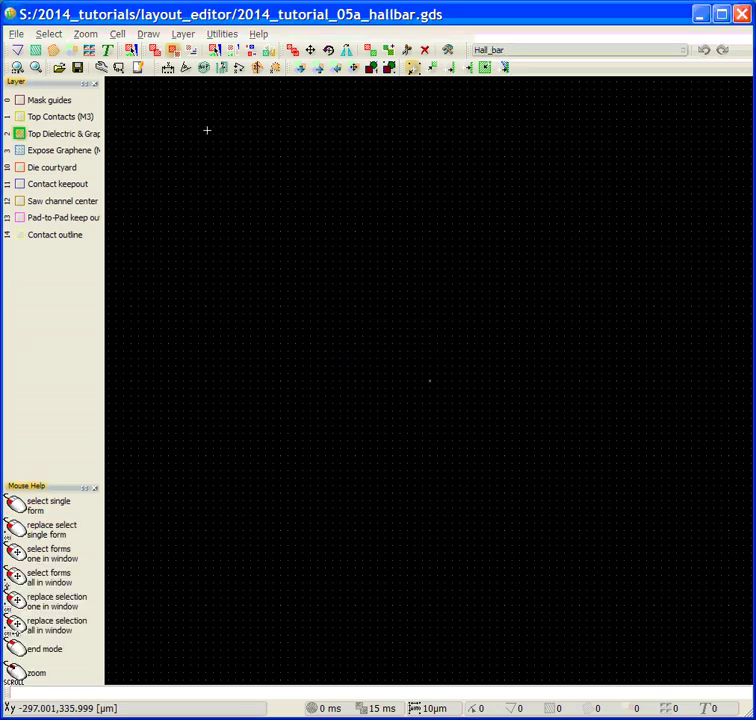
Step: Place the hallbar_core cell in Hall_bar at the origin (0,0) and clear the selection
left_click(147, 34)
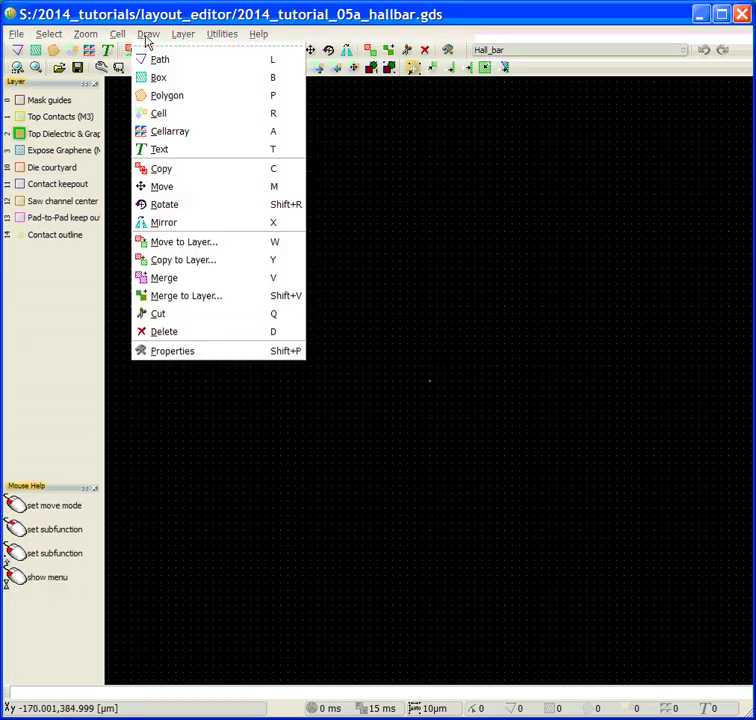
left_click(148, 115)
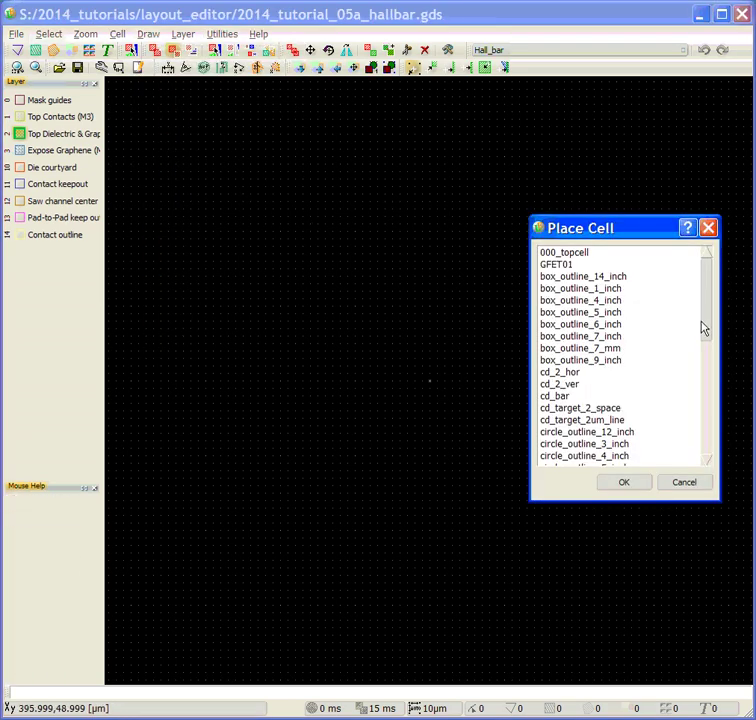
left_click_drag(705, 327, 729, 467)
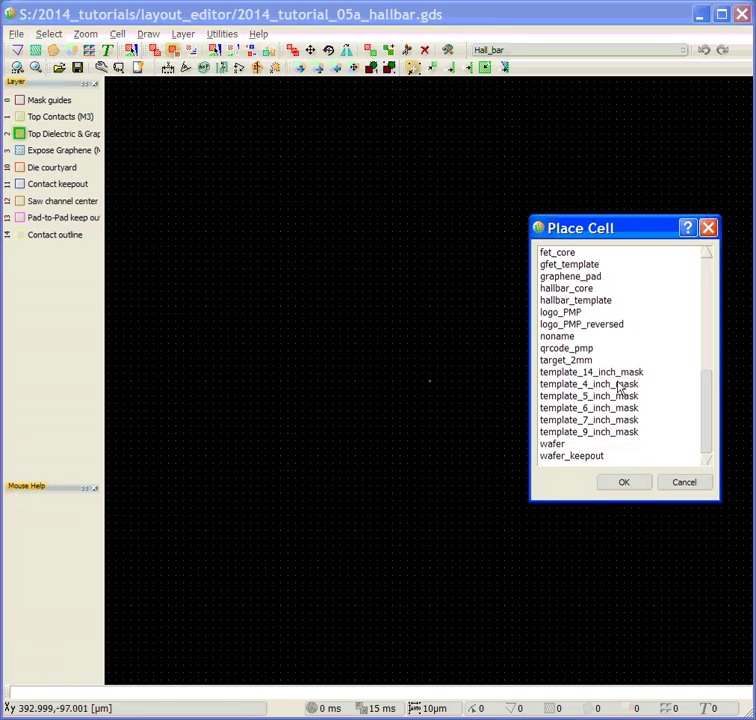
left_click(566, 288)
left_click(624, 483)
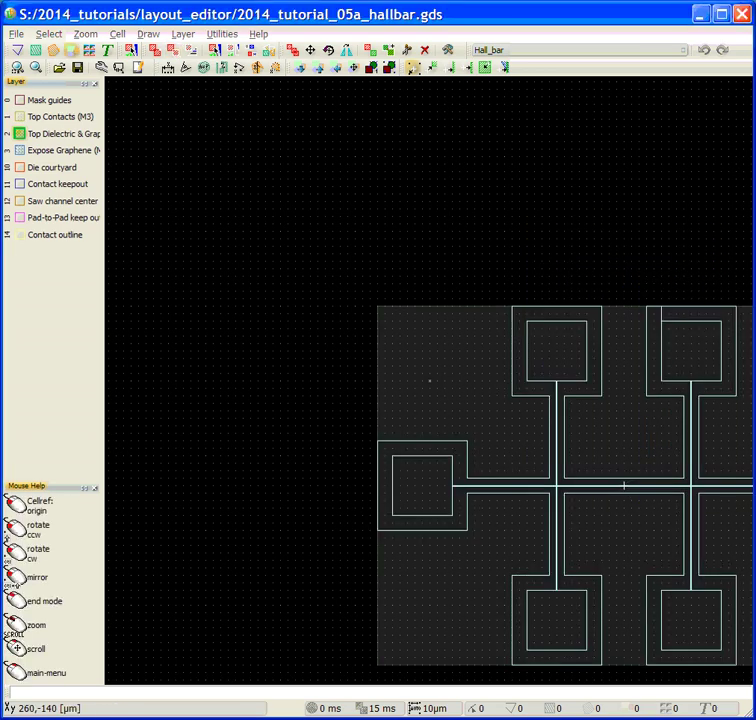
left_click(430, 381)
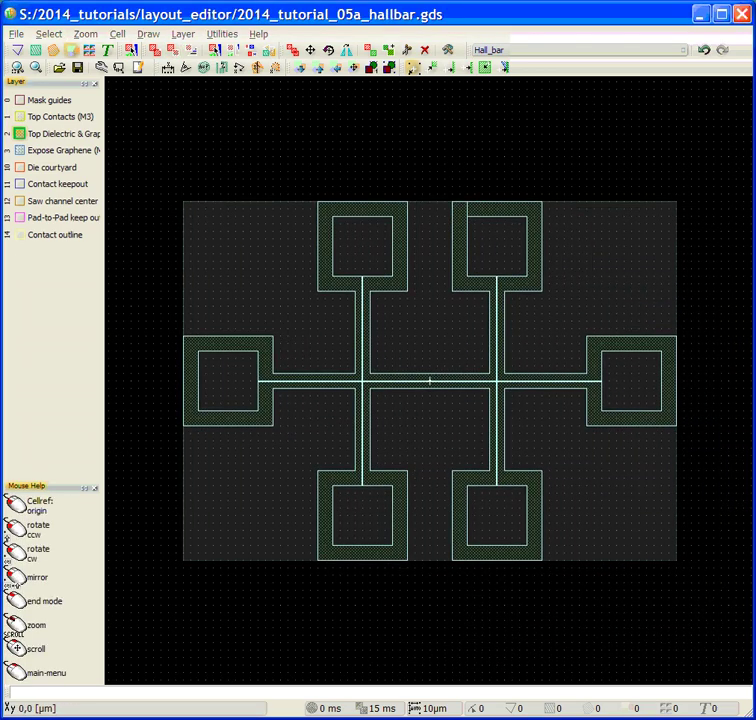
key("Escape")
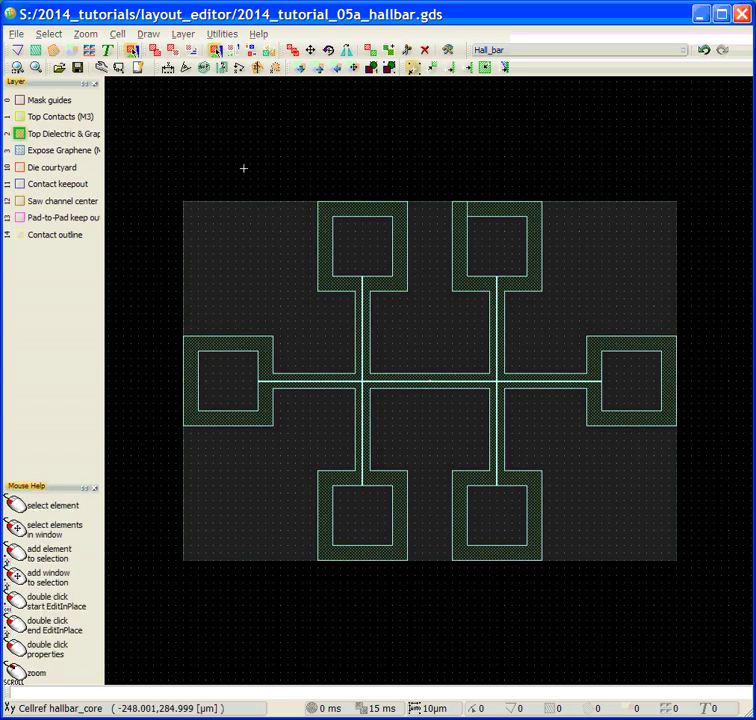
left_click(170, 49)
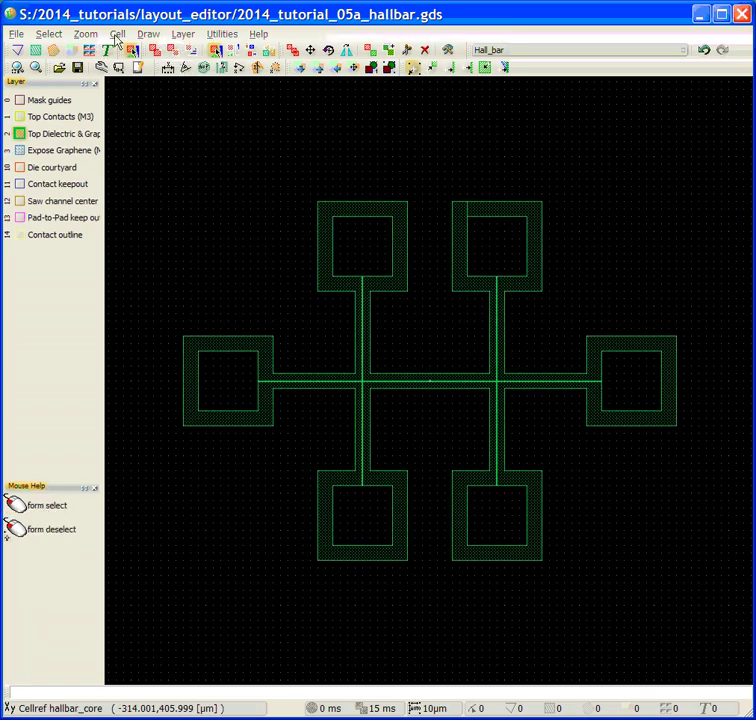
Step: Place six instances of the contact cell, one centred on each pad of the Hall bar
left_click(148, 34)
left_click(153, 112)
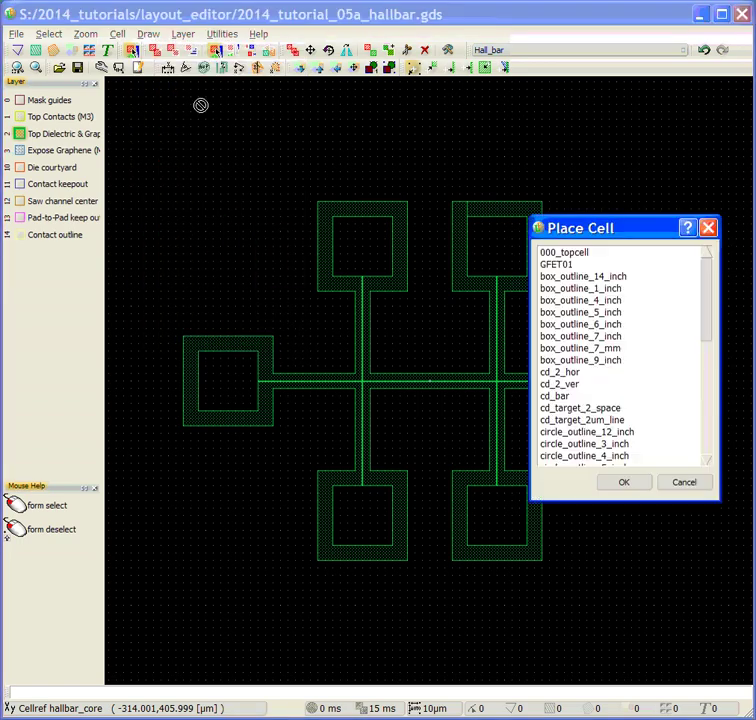
scroll(585, 360, "down", 4)
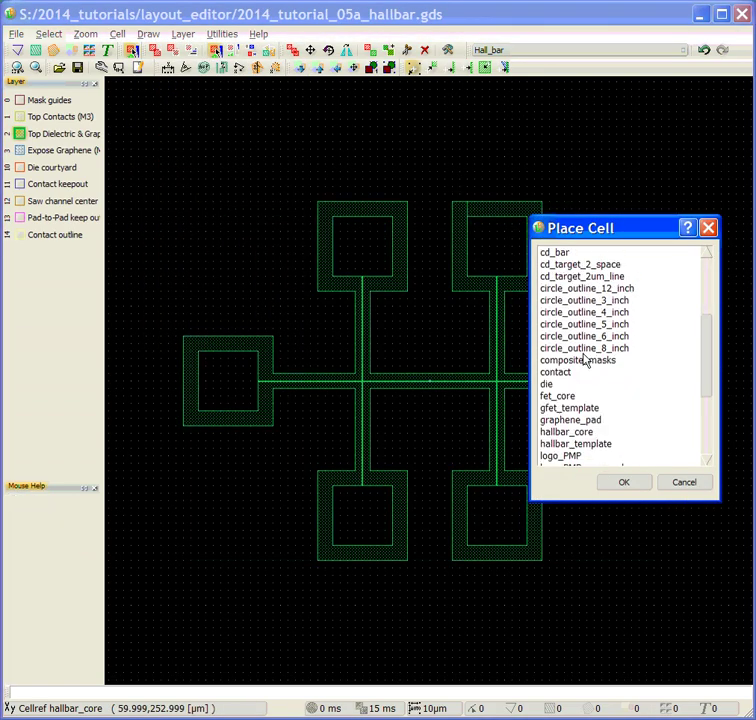
left_click(568, 375)
left_click(603, 486)
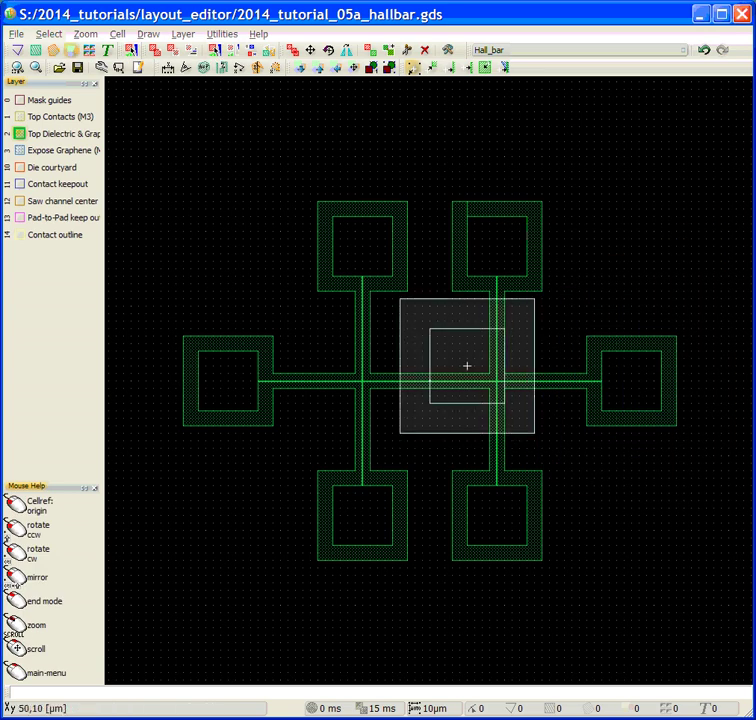
left_click(362, 246)
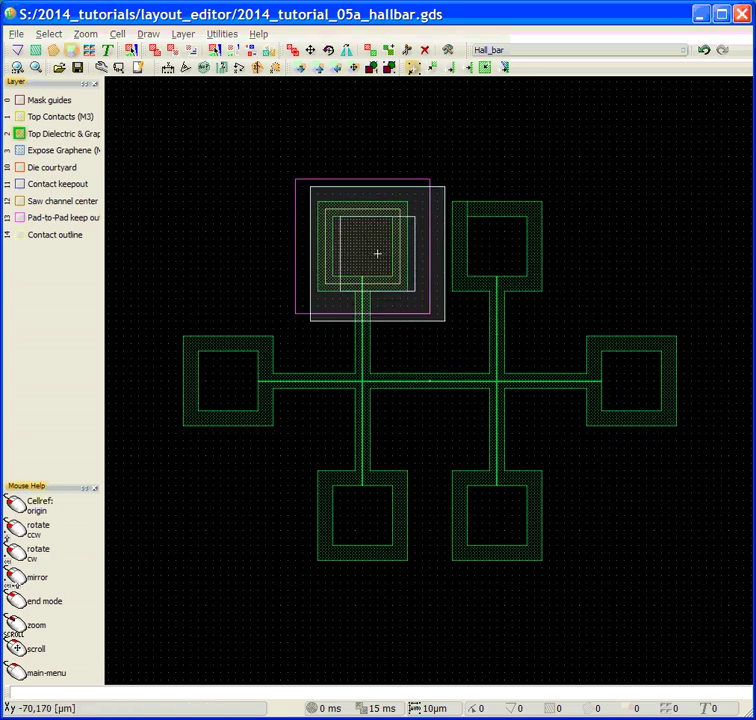
left_click(496, 246)
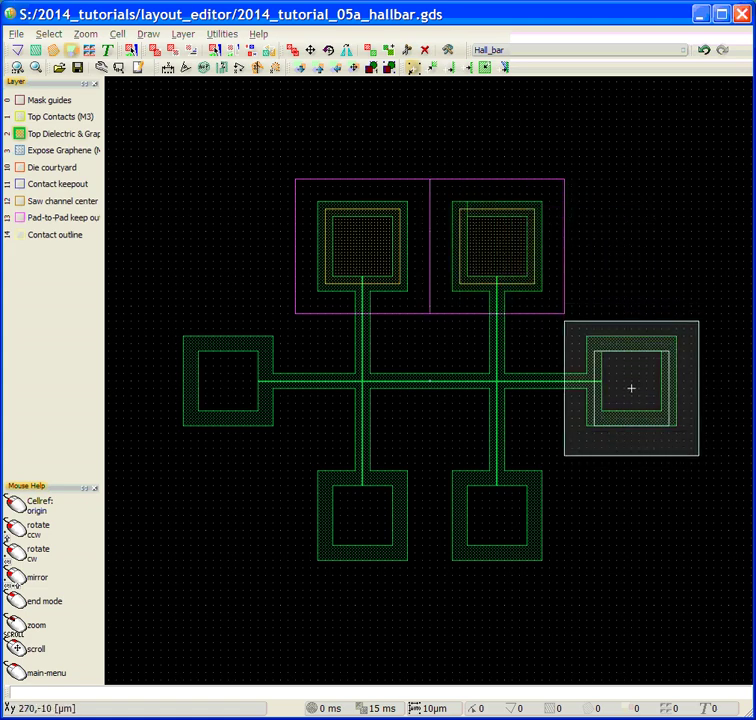
left_click(631, 381)
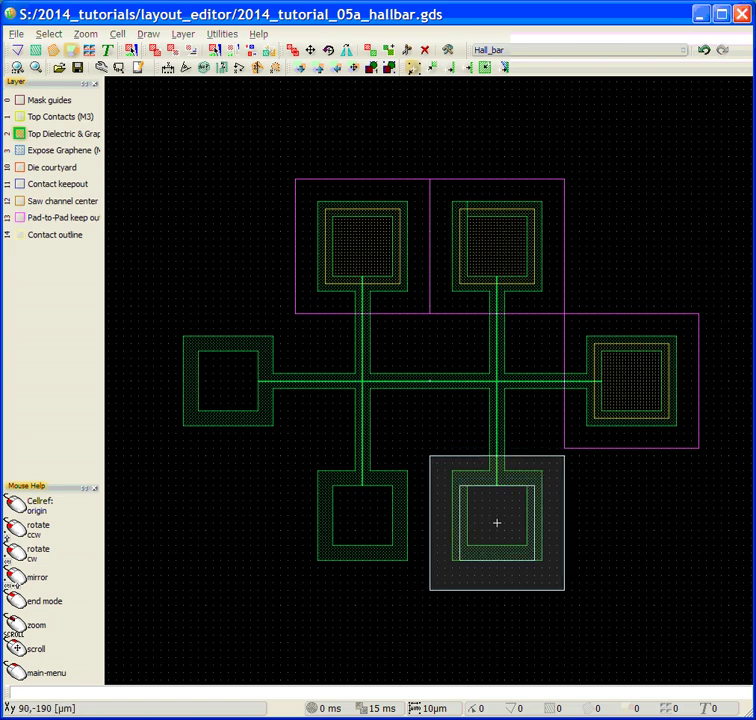
left_click(499, 514)
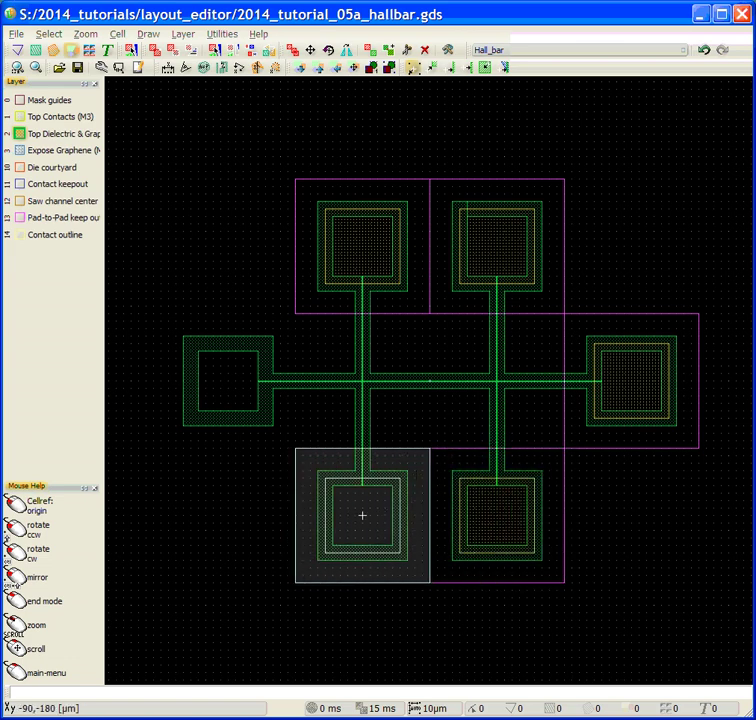
left_click(362, 515)
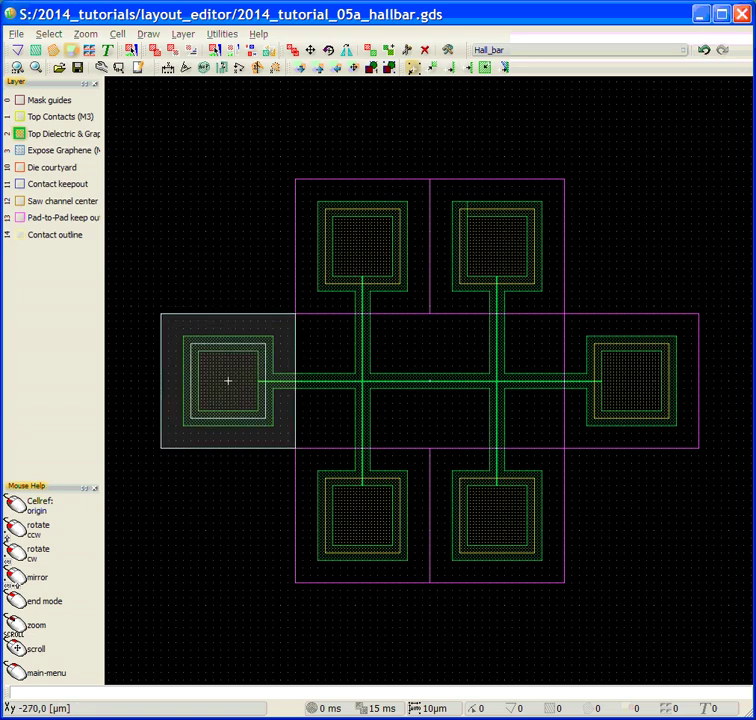
left_click(228, 381)
right_click(228, 381)
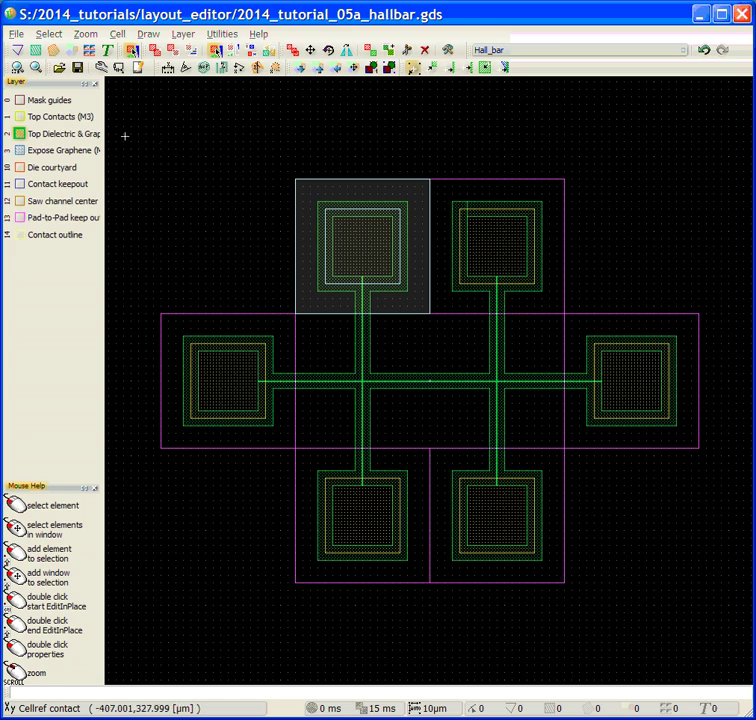
Step: Hide the Top Contacts layer and draw an 80 by 80 µm Expose Graphene box filling the leftmost pad's opening
middle_click(22, 118)
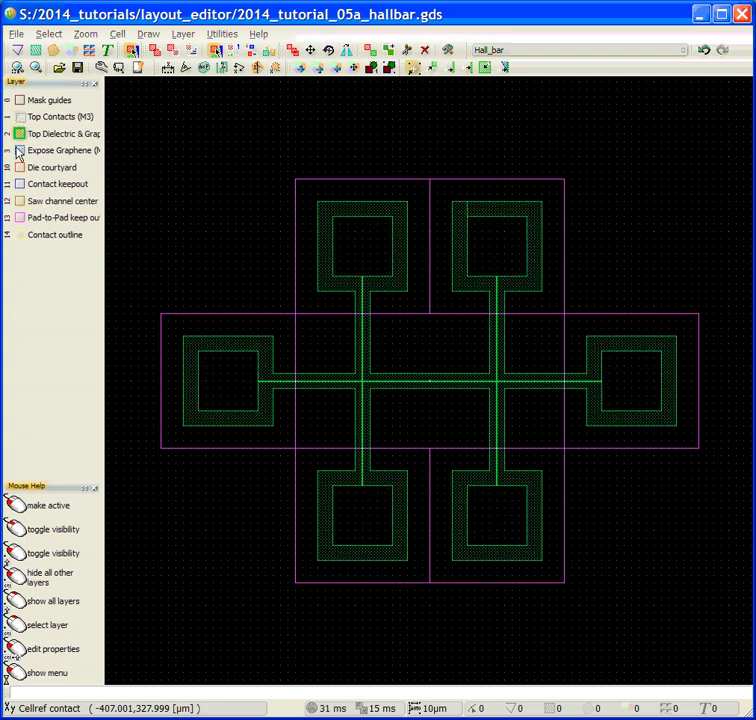
left_click(20, 151)
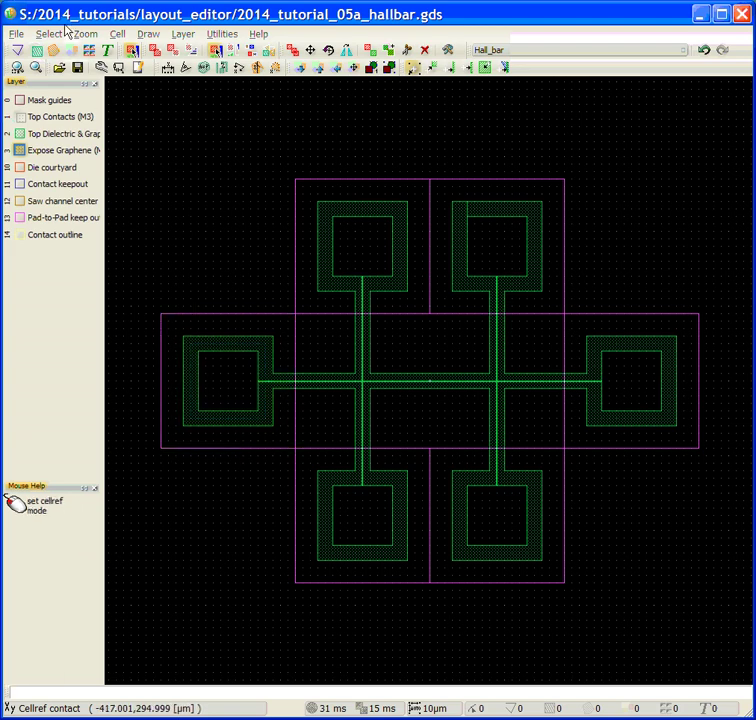
left_click(36, 50)
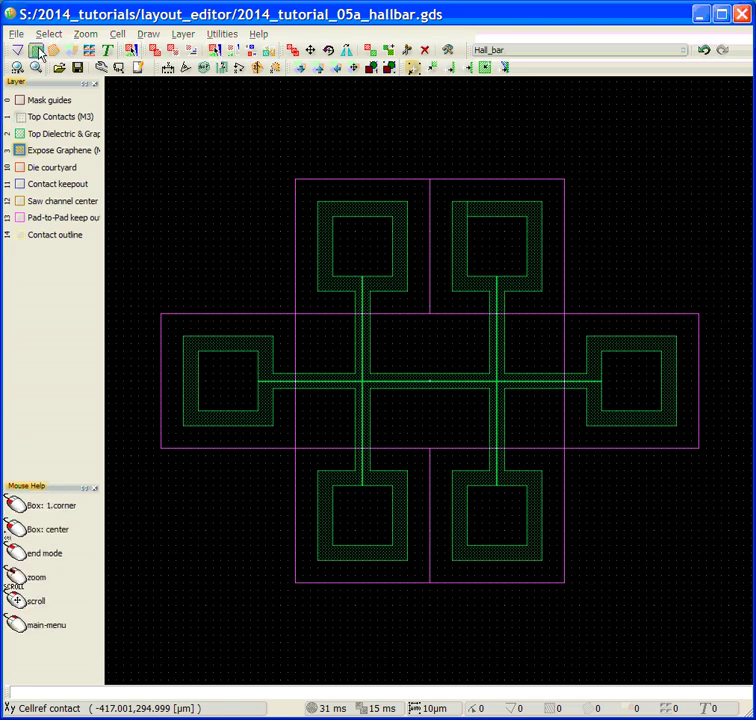
left_click(198, 352)
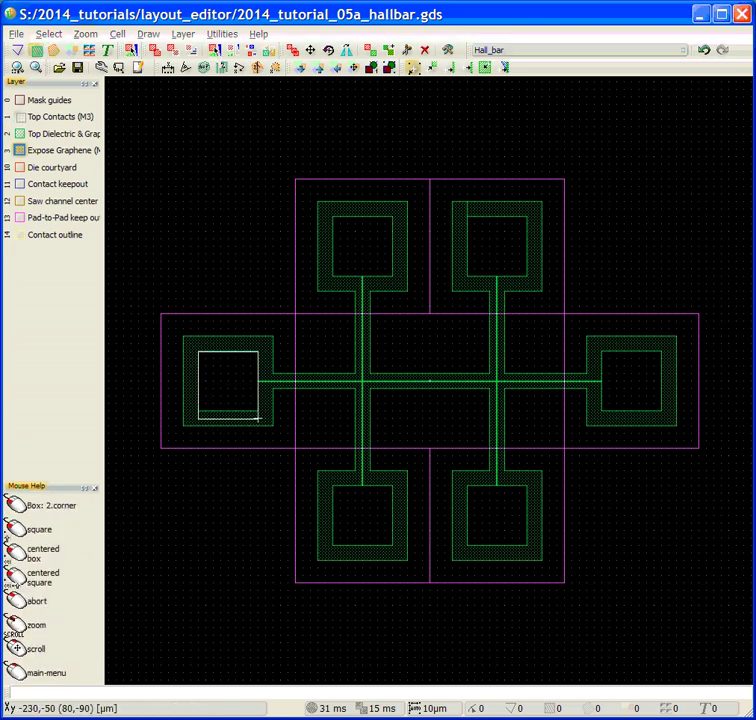
left_click(258, 411)
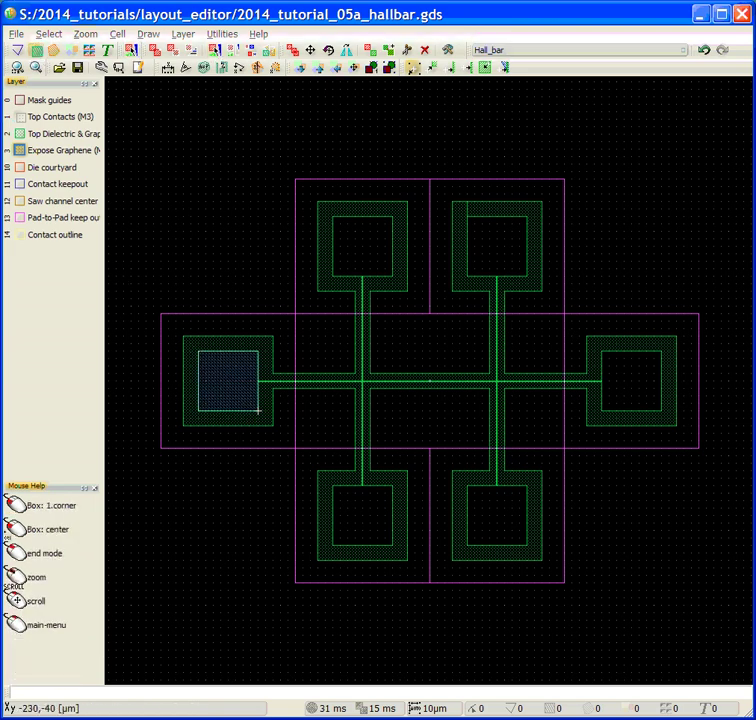
Step: Draw 80 by 80 µm Expose Graphene boxes filling the openings of the two lower, two upper and rightmost pads
left_click(333, 486)
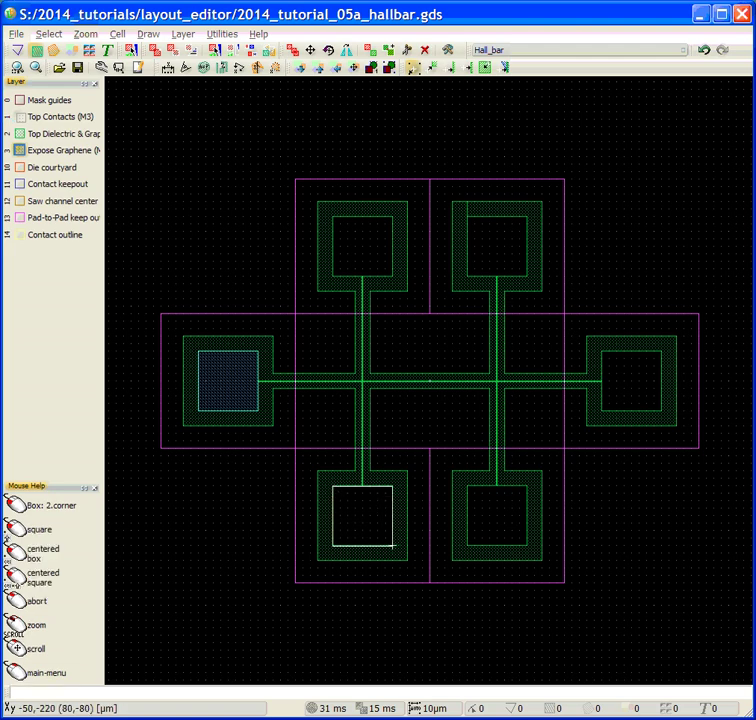
left_click(392, 545)
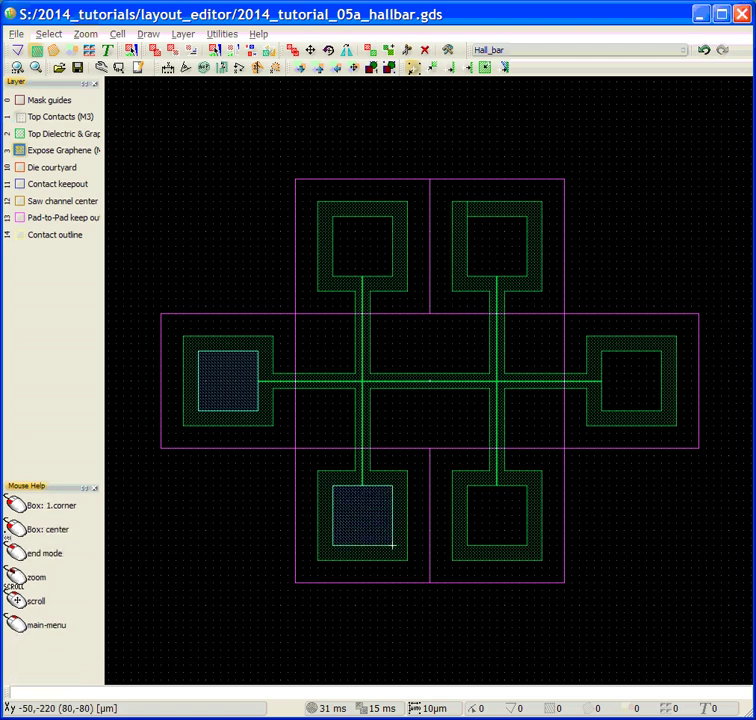
left_click(467, 486)
left_click(527, 546)
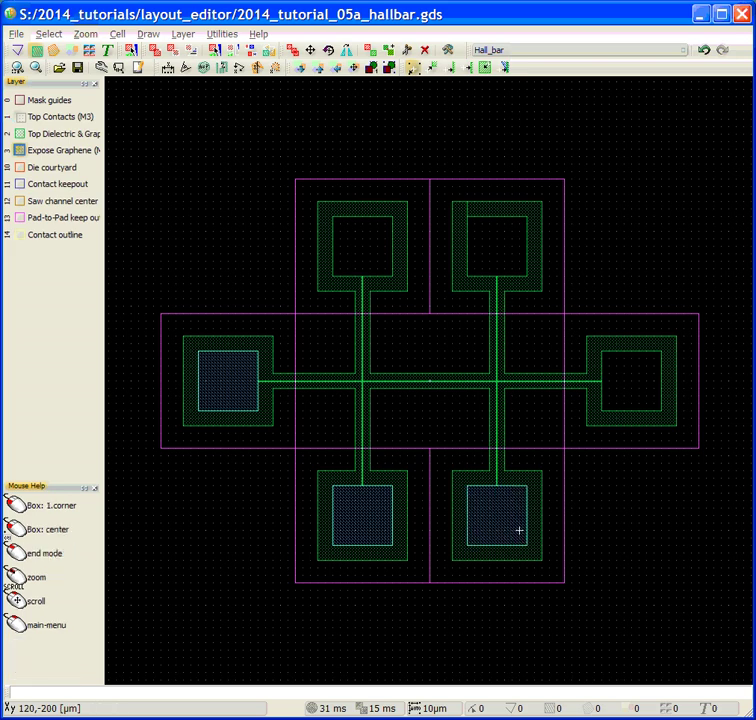
left_click(333, 216)
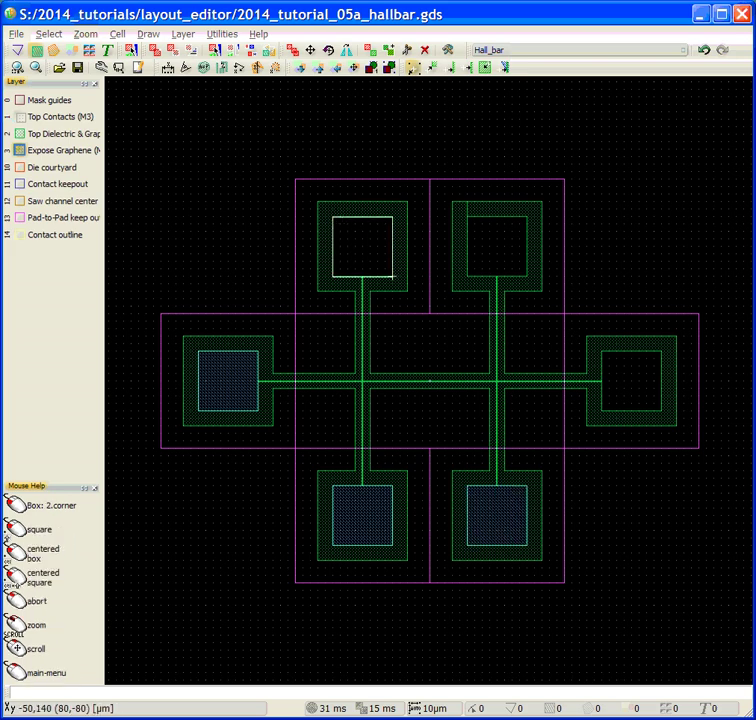
left_click(393, 276)
left_click(467, 216)
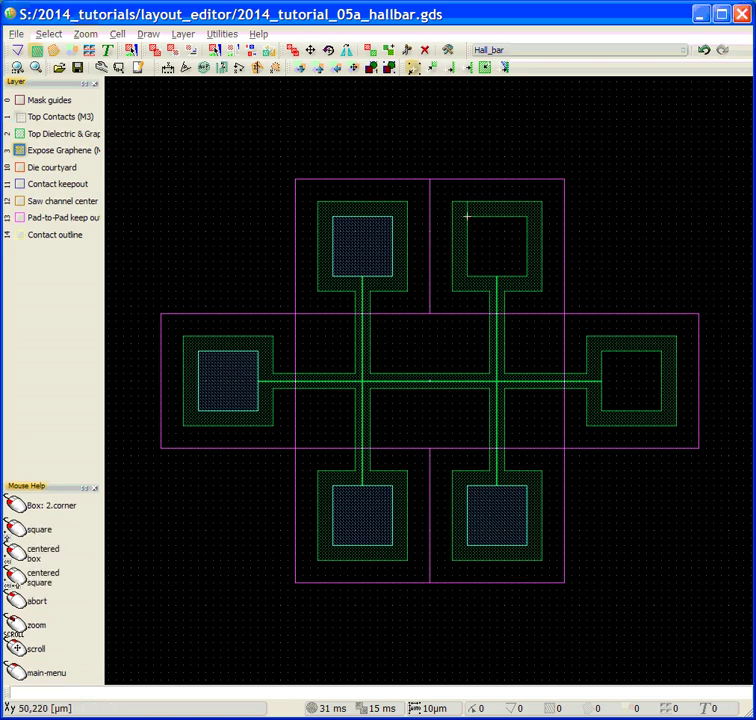
left_click(527, 276)
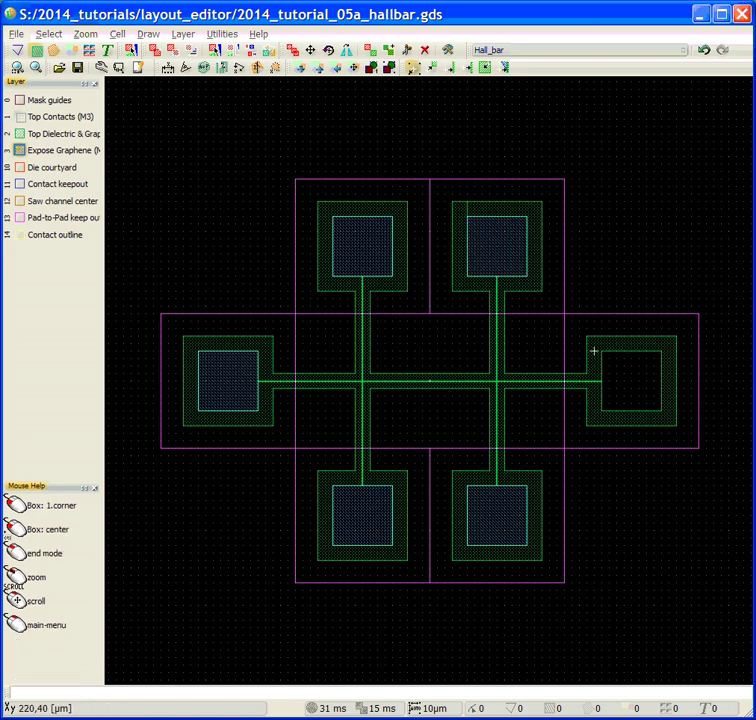
left_click(601, 352)
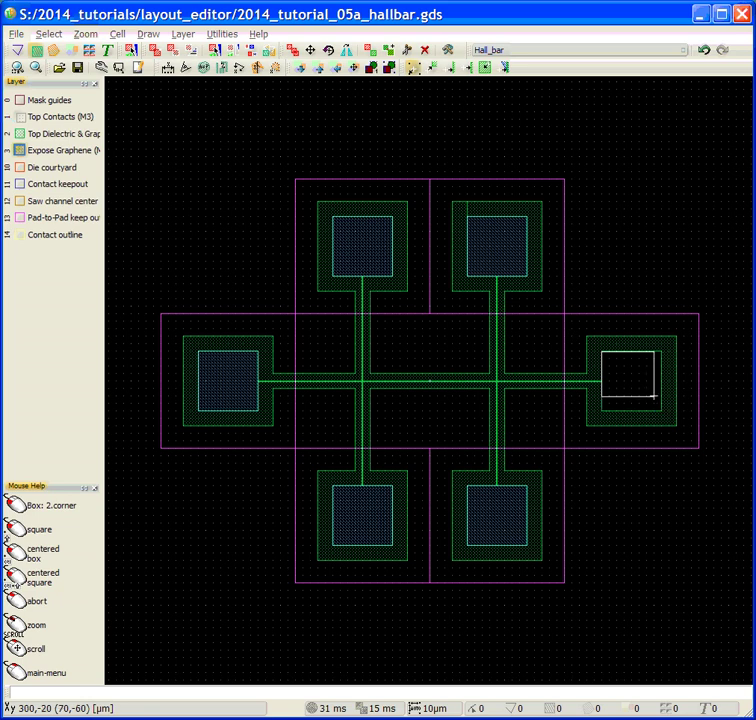
left_click(661, 410)
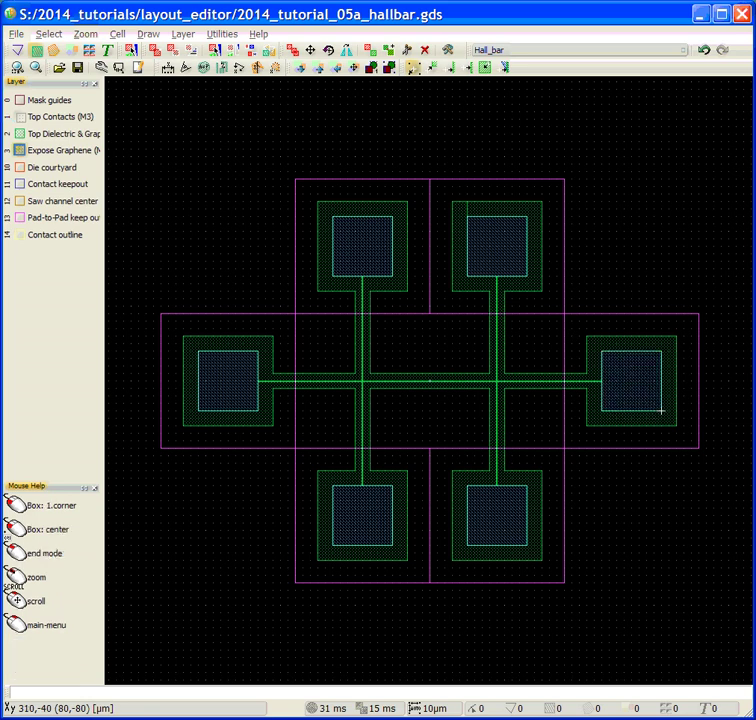
right_click(660, 402)
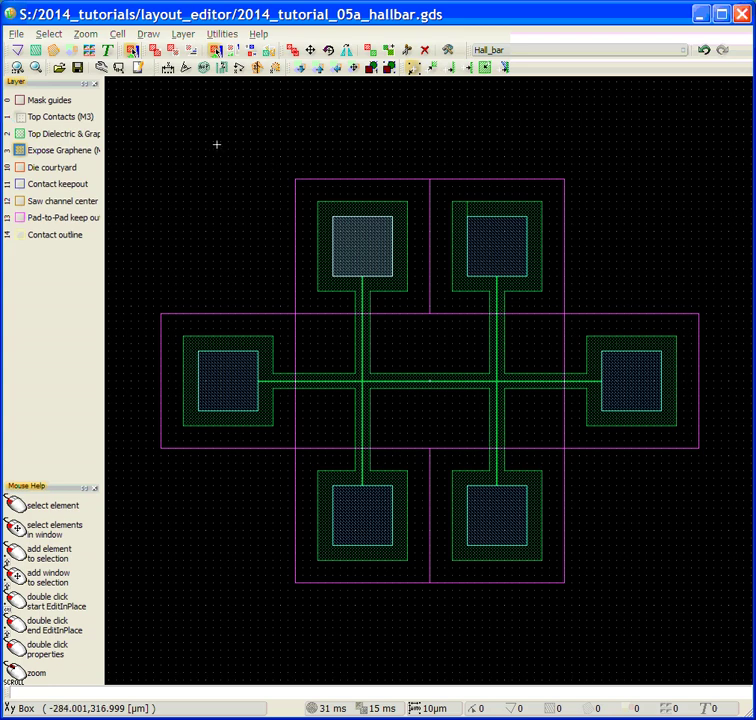
Step: Create a new cell and name it hall_bar_lead_contact_v
left_click(117, 34)
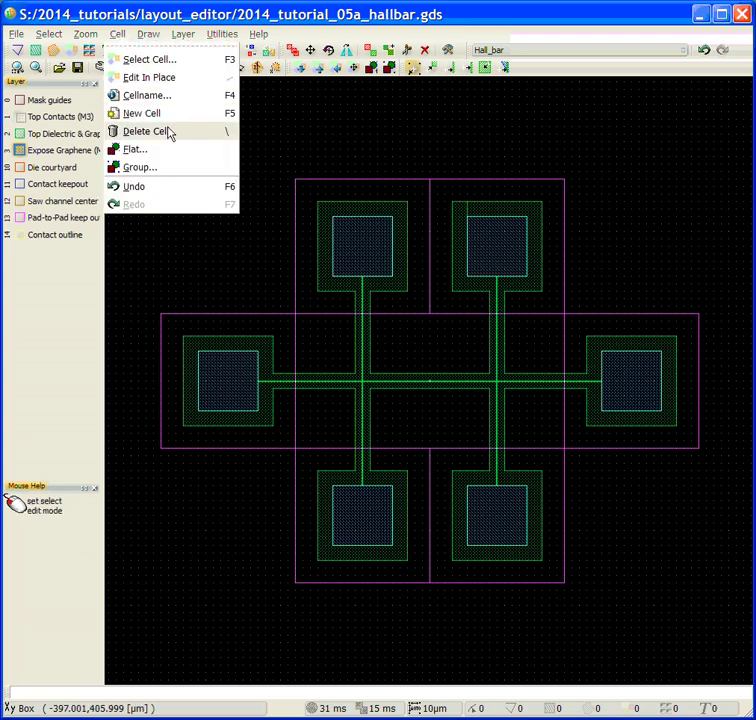
left_click(160, 114)
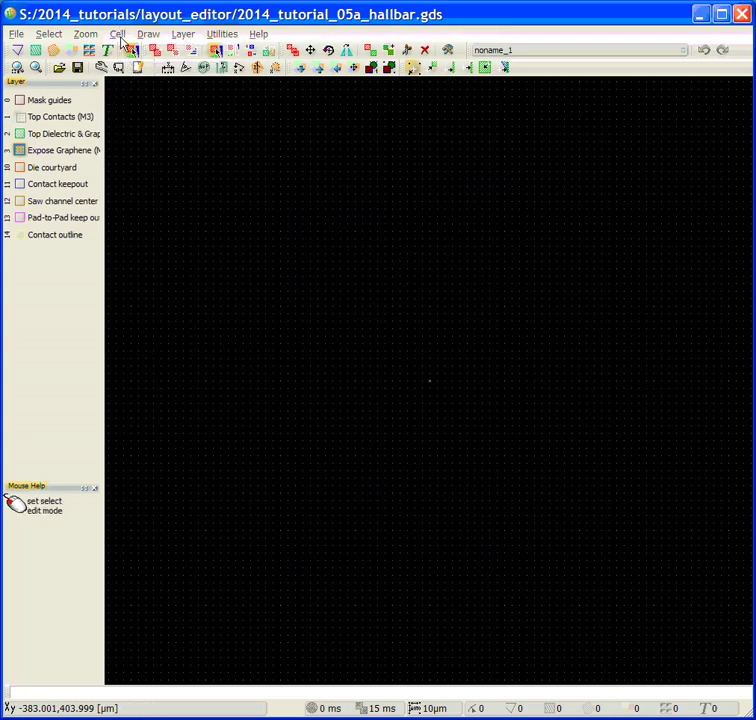
left_click(118, 36)
left_click(132, 96)
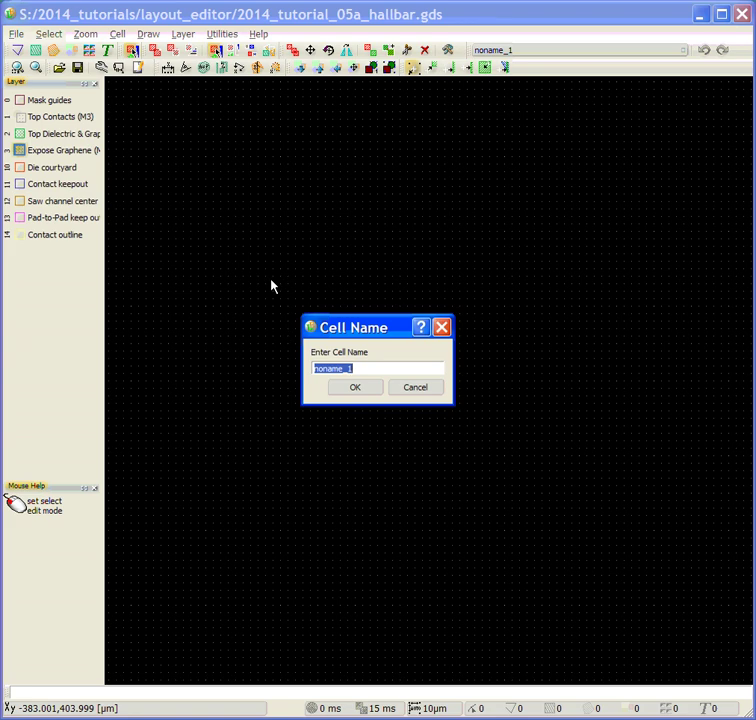
type("hbae")
key("BackSpace")
key("BackSpace")
key("BackSpace")
key("BackSpace")
type("hall_bar_")
type("lead_co")
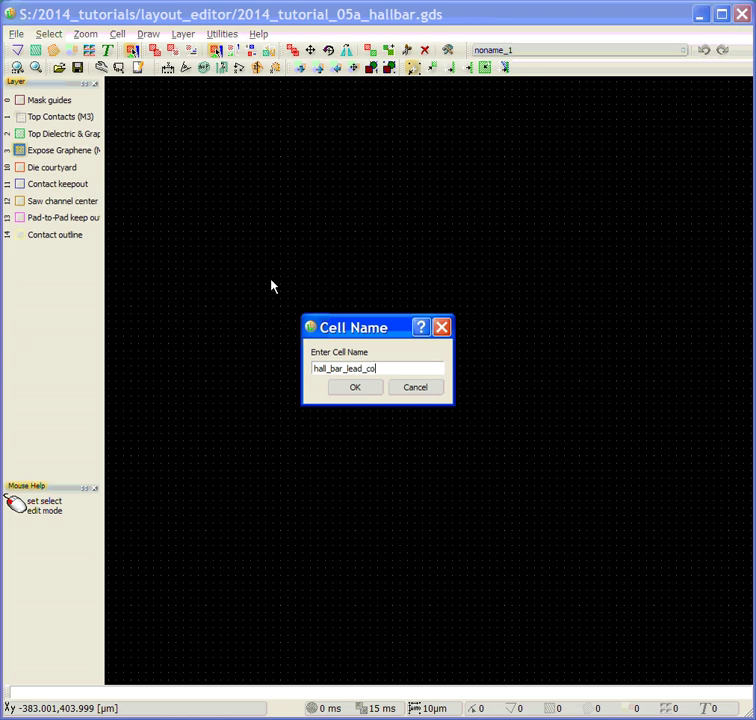
type("ntact_v")
key("Return")
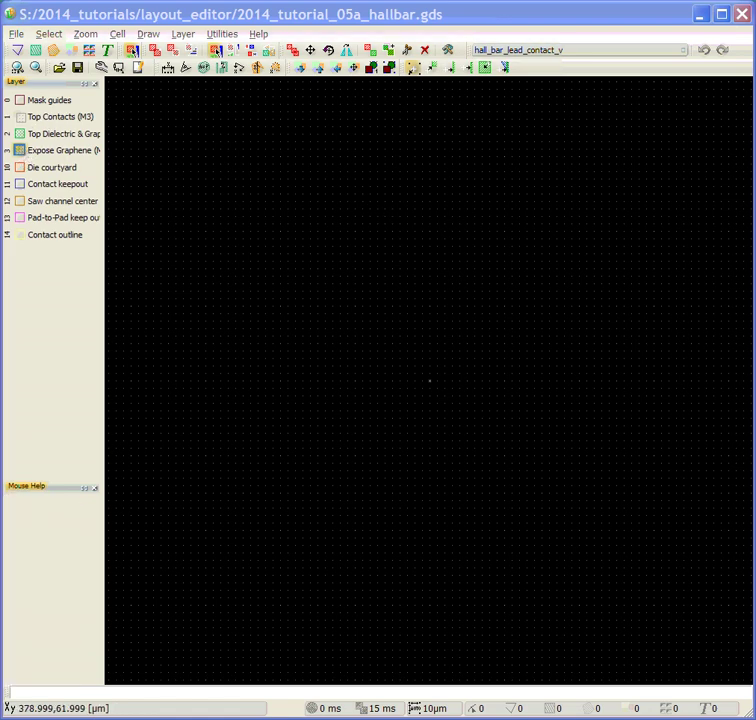
Step: Try to draw an Expose Graphene box from the points (0.5,65) and (-0.5,65) in the new cell
left_click(182, 694)
type("pd:5,45")
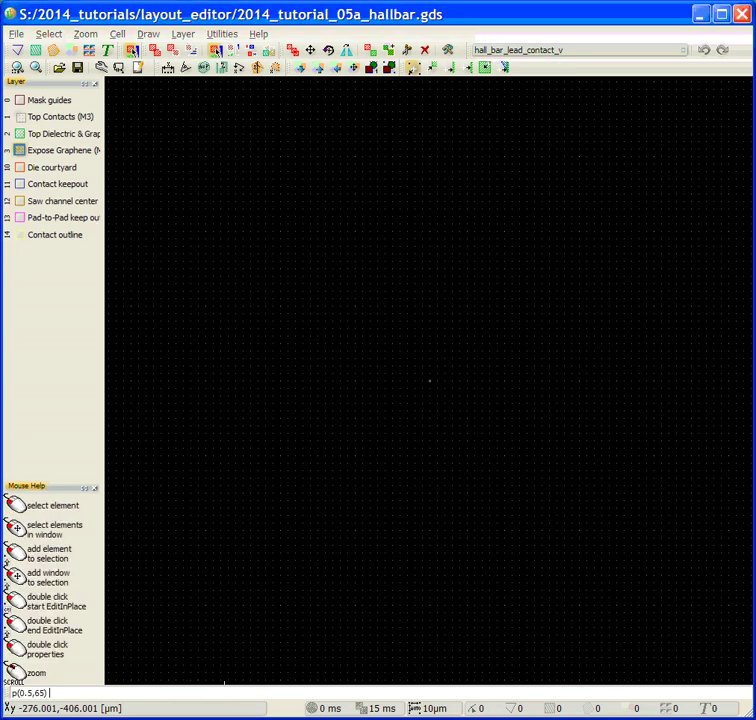
key("Return")
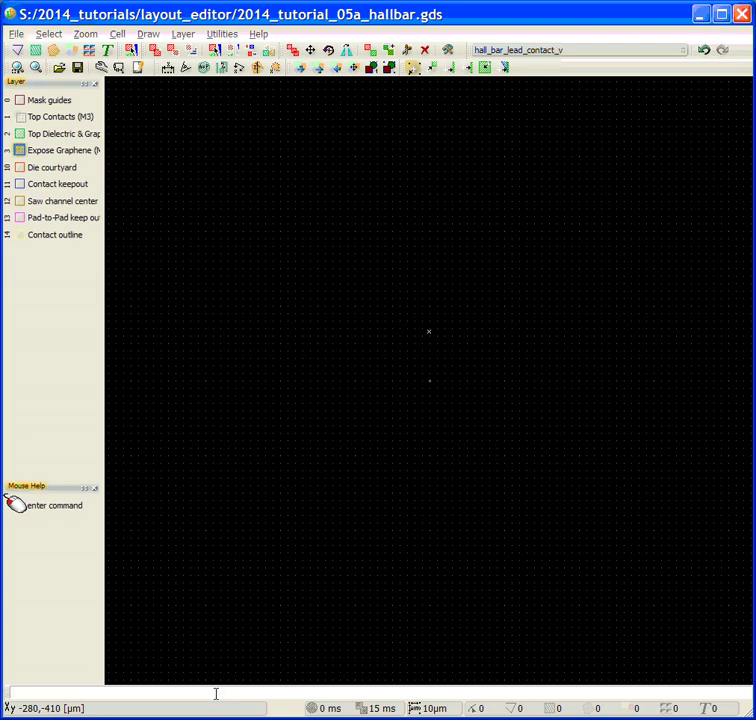
type("p(-0.5,65)")
key("Return")
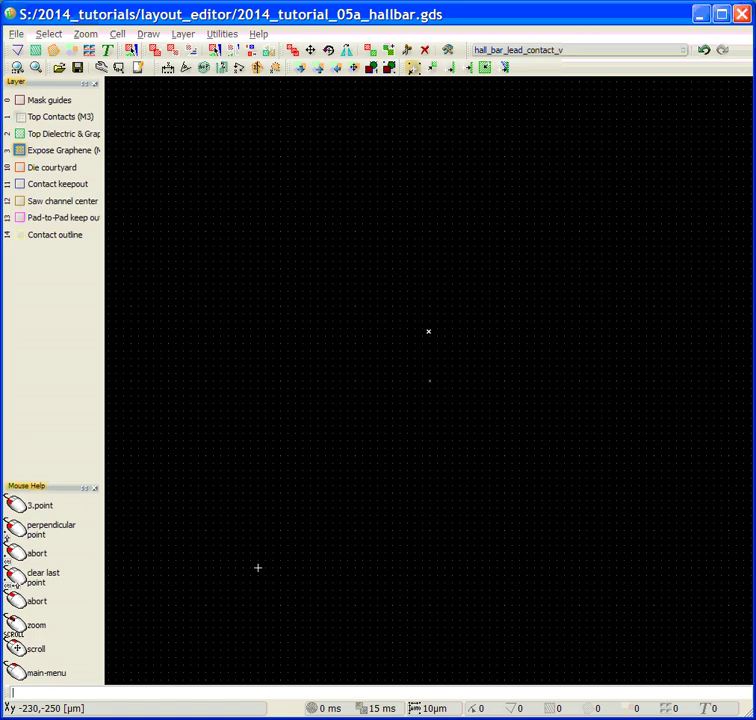
type("box")
key("Return")
scroll(302, 552, "down", 1)
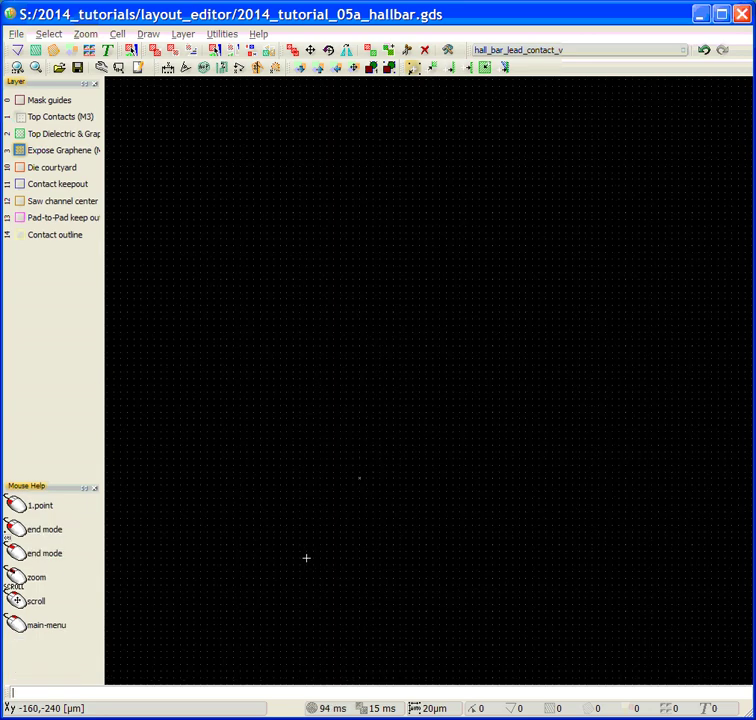
scroll(307, 559, "down", 1)
scroll(302, 557, "up", 3)
scroll(301, 557, "down", 1)
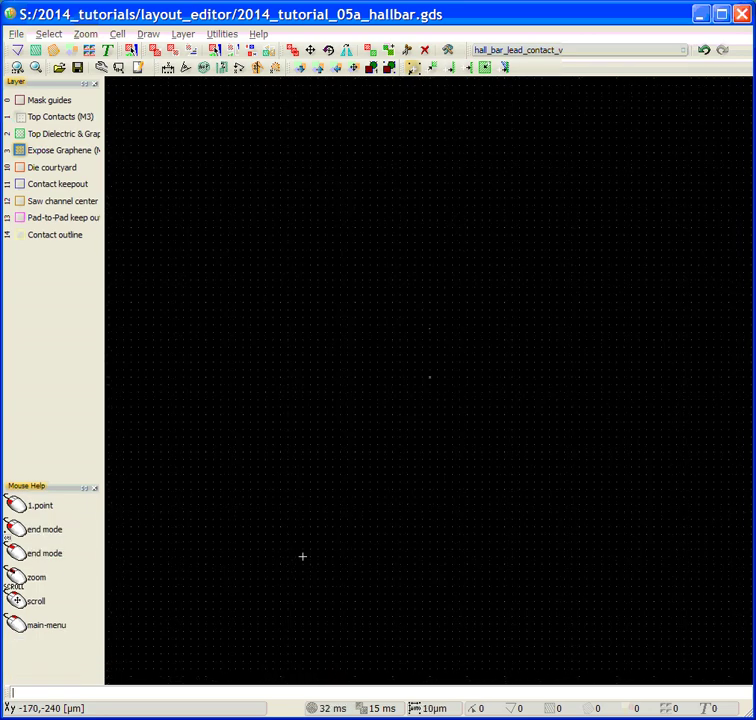
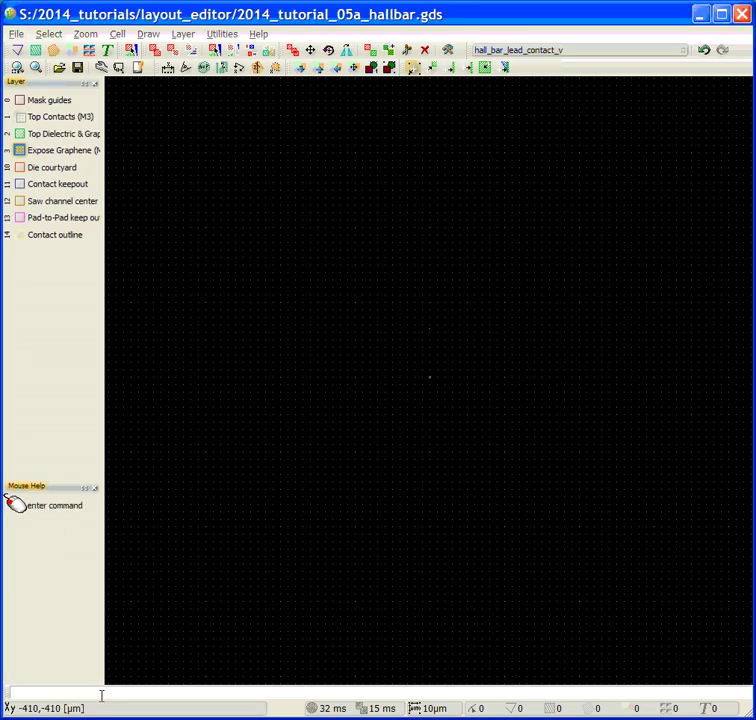
type("p(0.5,65)")
key("Return")
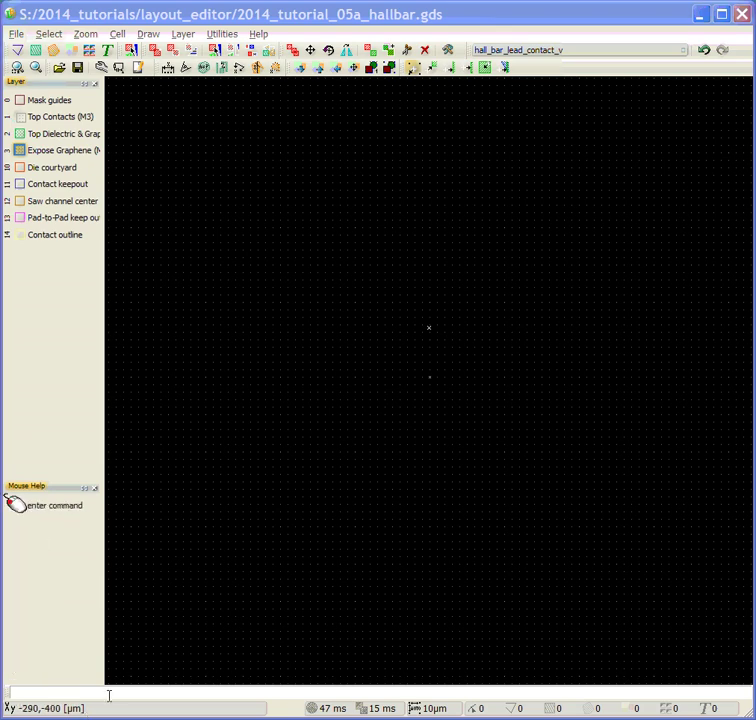
type("p(-0.5,65)")
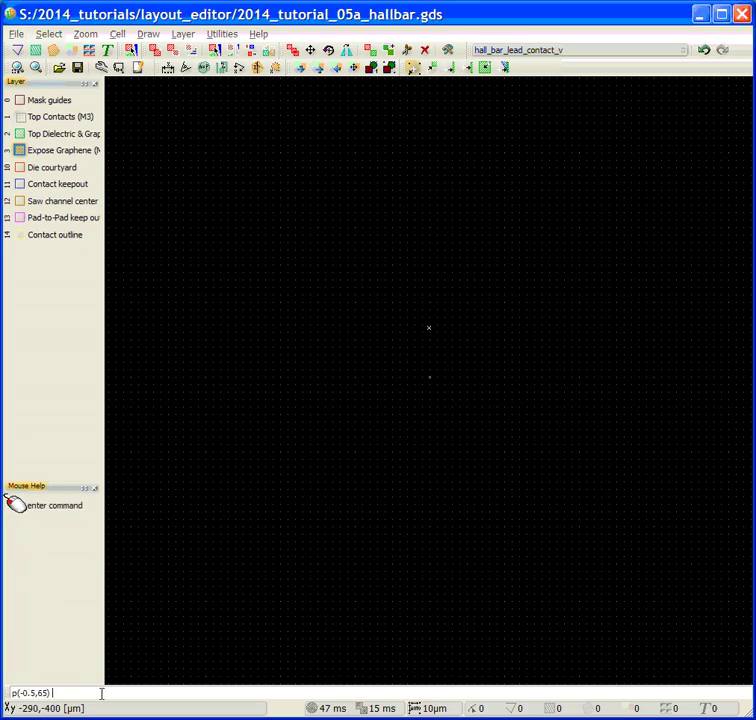
key("Return")
type("box")
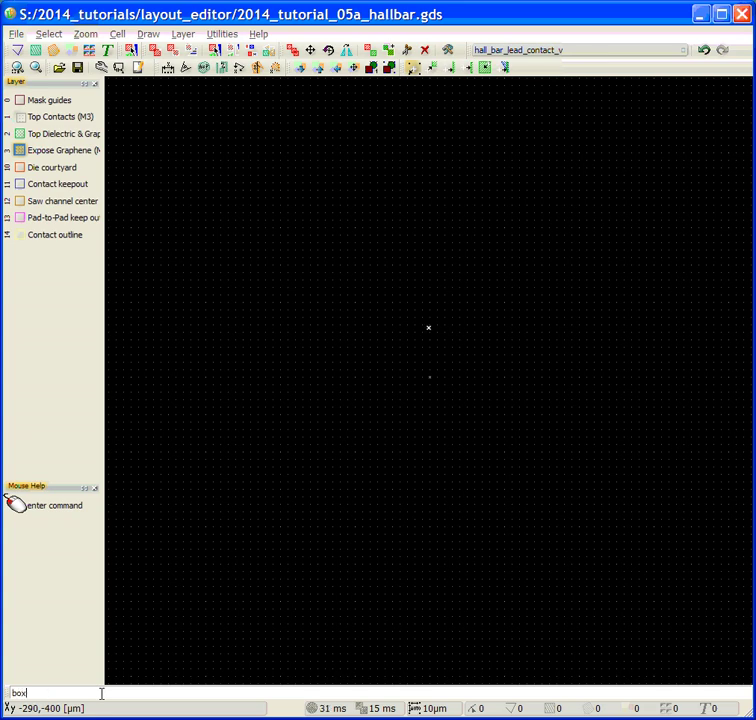
key("Return")
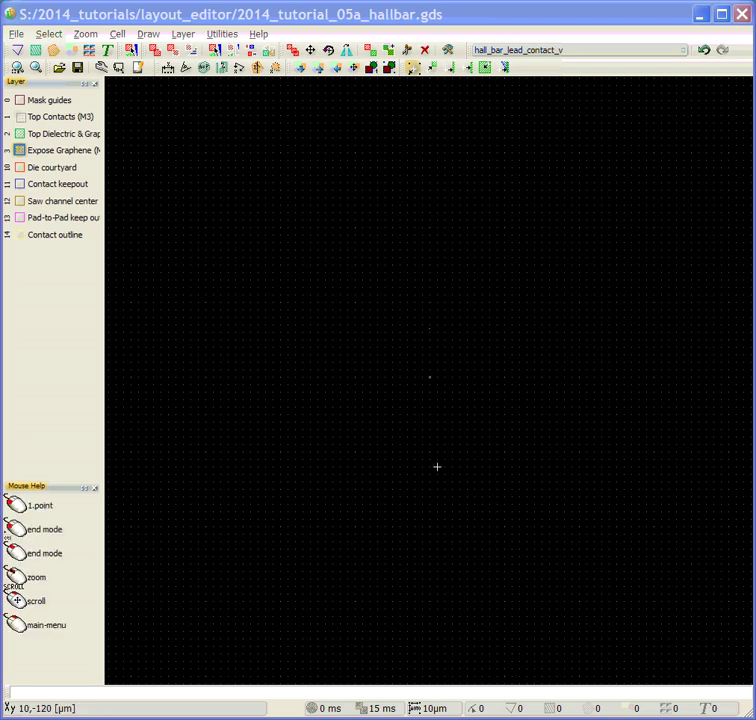
Step: Draw an Expose Graphene box with opposite corners at (10,-60) and (0.5,65)
left_click(437, 422)
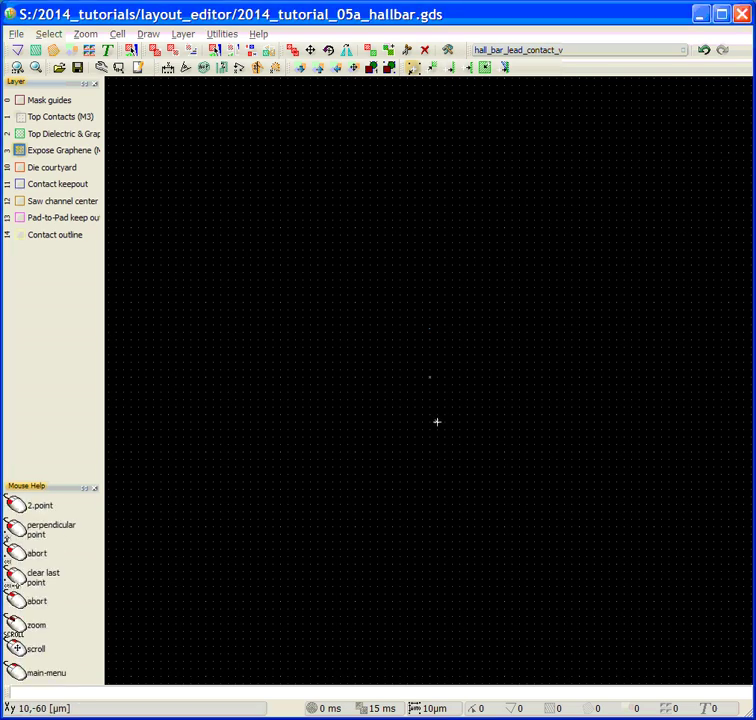
scroll(437, 265, "down", 3)
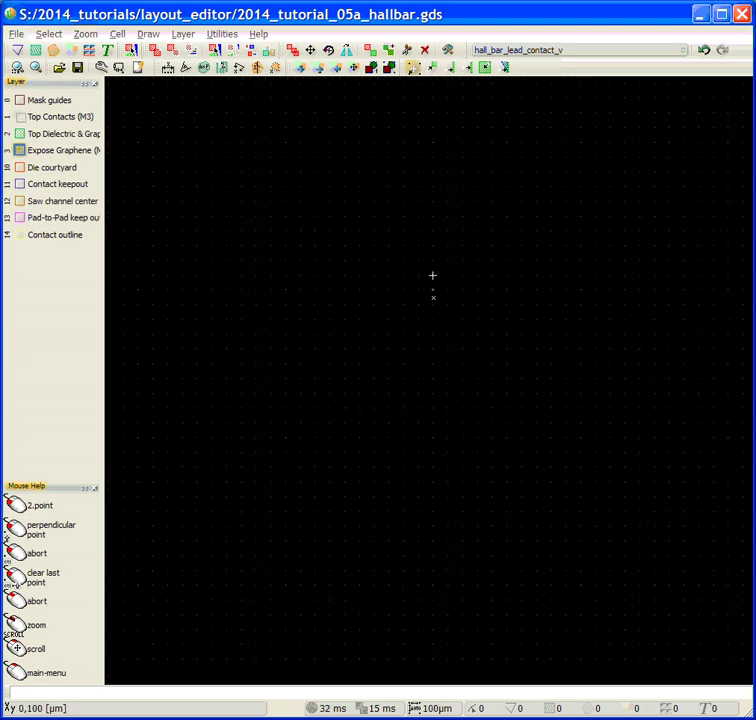
scroll(432, 275, "up", 2)
scroll(431, 270, "up", 1)
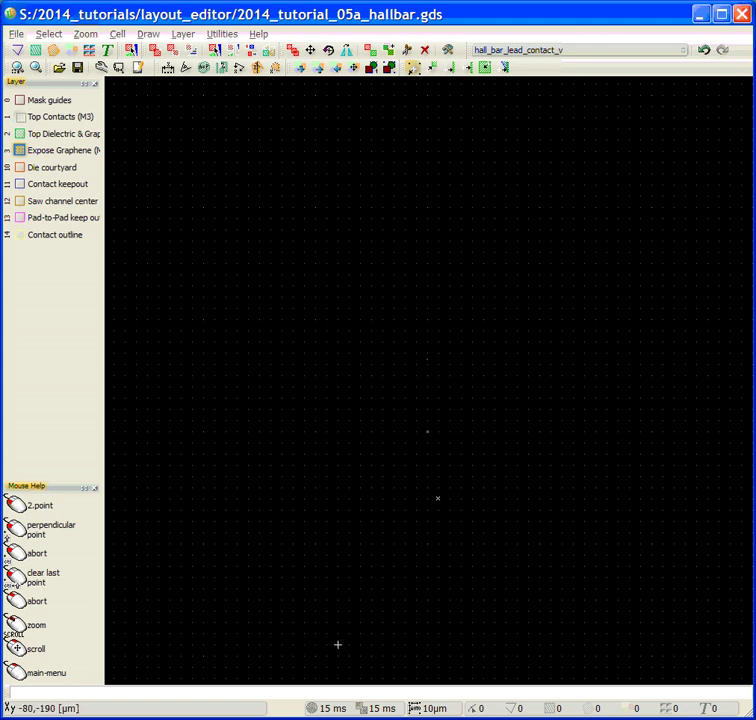
type("p")
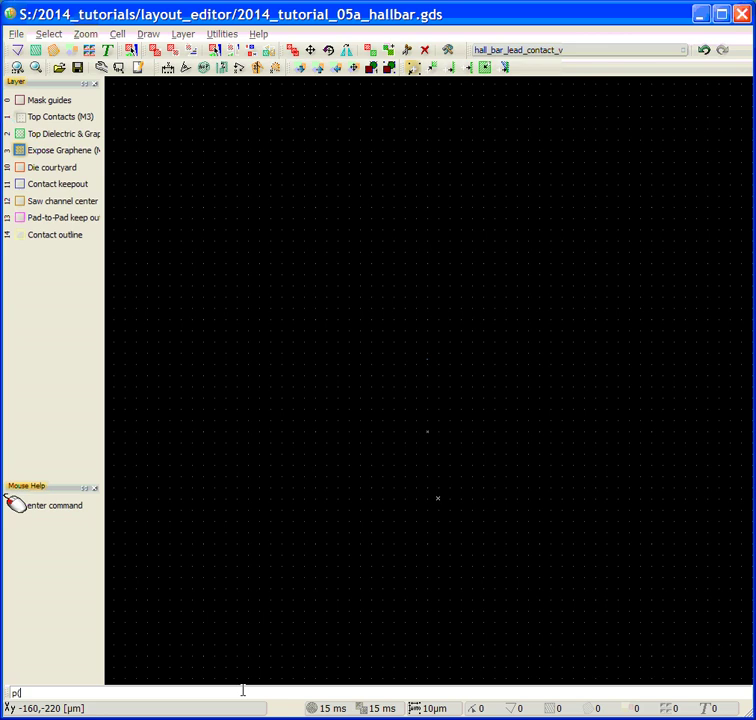
type("(0.5,65)")
key("Return")
type("p(-0.5,65)")
key("Return")
type("box")
key("Return")
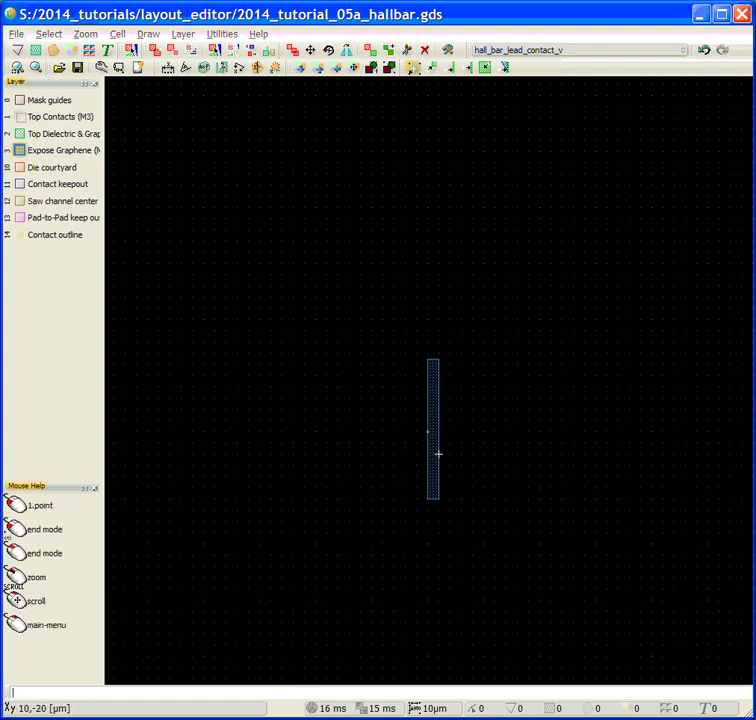
Step: Set the Expose Graphene box's right edge to 0.5 µm and its bottom edge to -65 µm
left_click(170, 53)
left_click(435, 426)
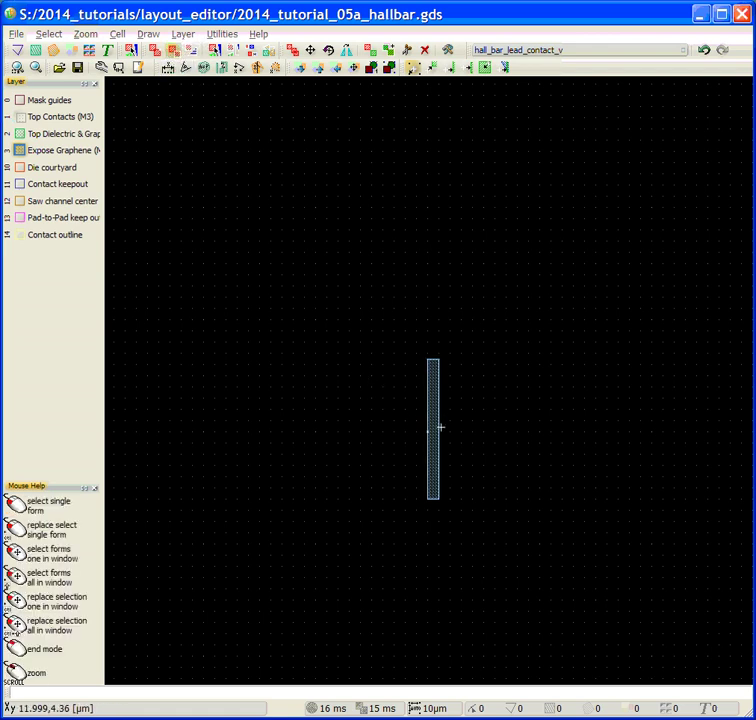
right_click(437, 427)
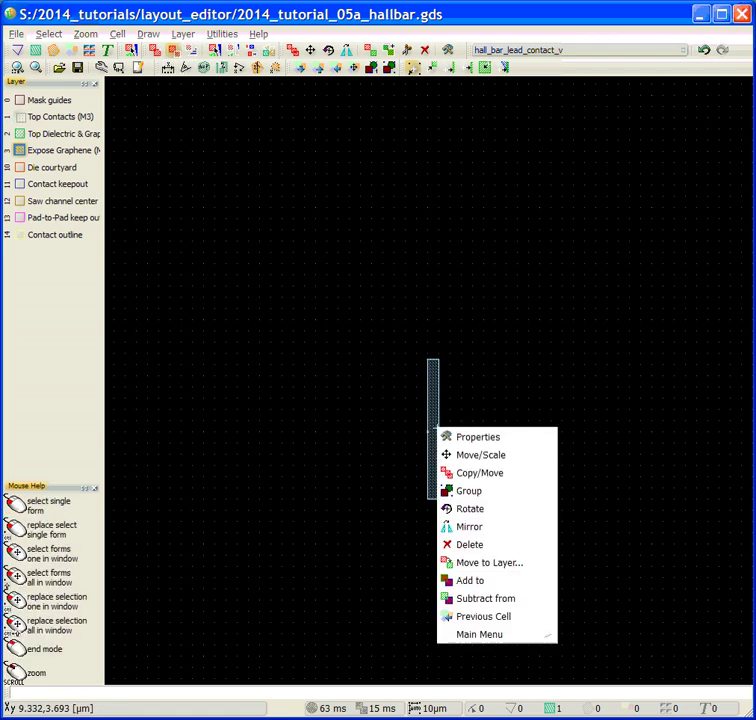
left_click(464, 441)
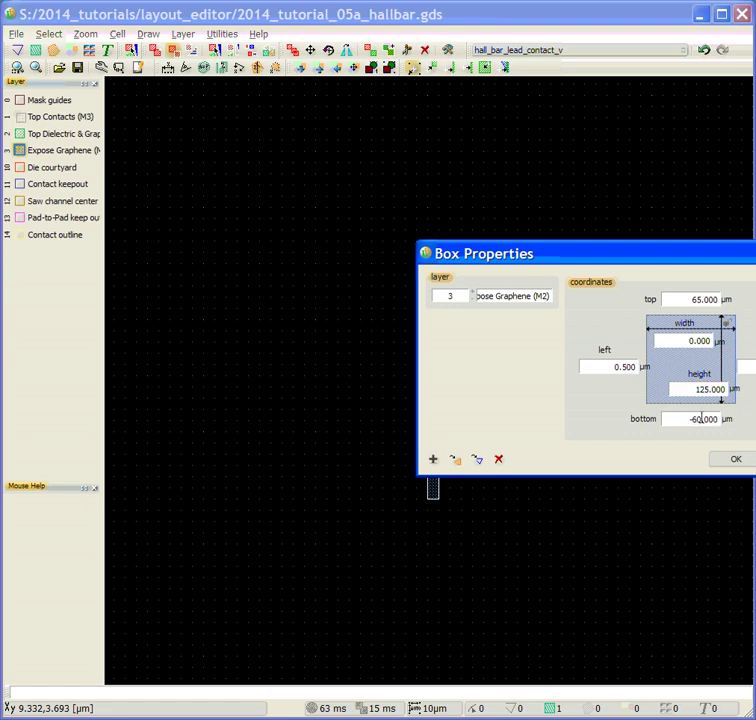
key("BackSpace")
type("5")
key("Return")
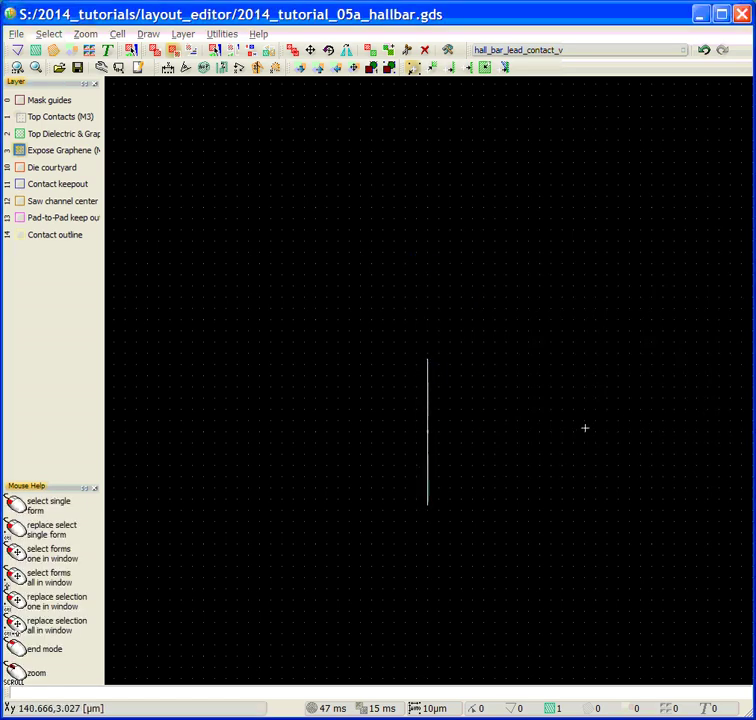
Step: Set the Expose Graphene box's left edge to -0.5 µm, making it 1 µm wide
scroll(428, 436, "up", 4)
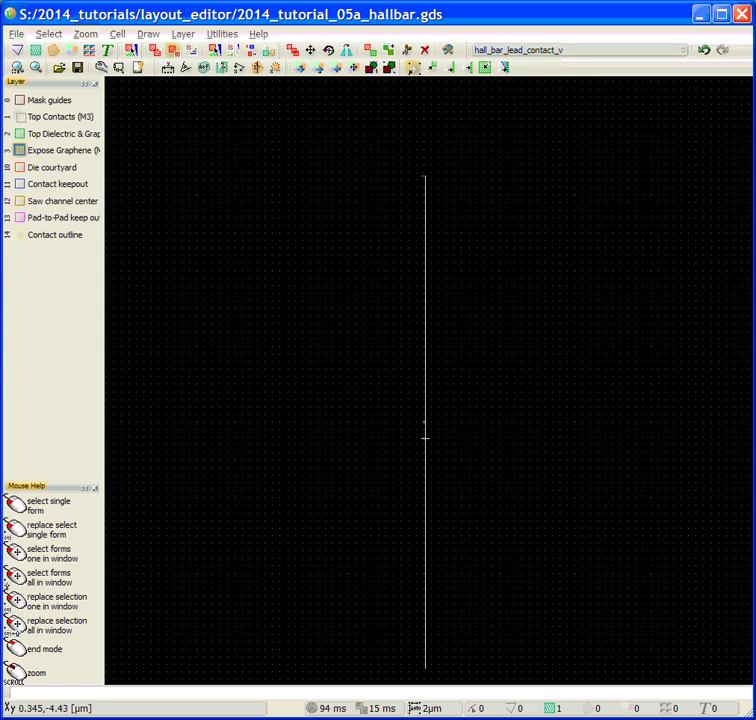
right_click(425, 438)
left_click(440, 450)
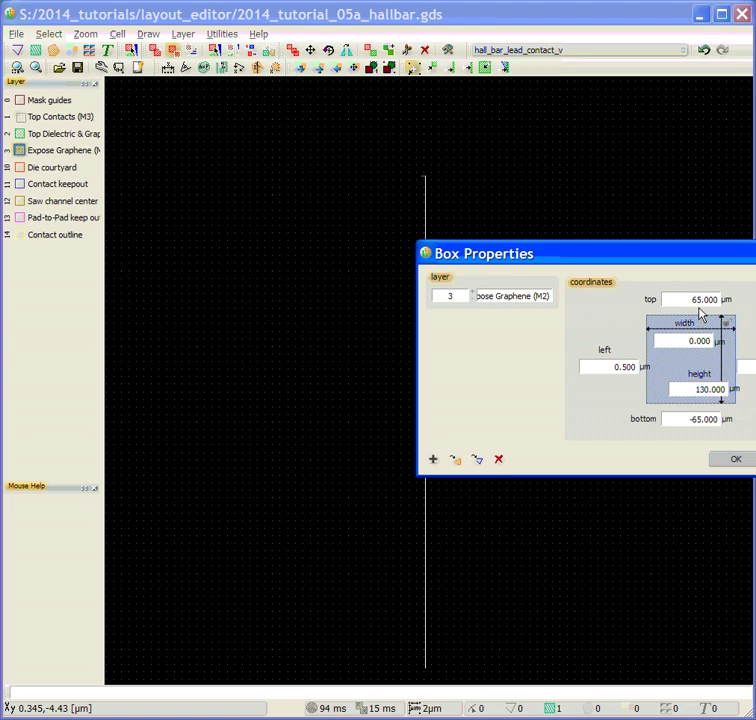
left_click(617, 367)
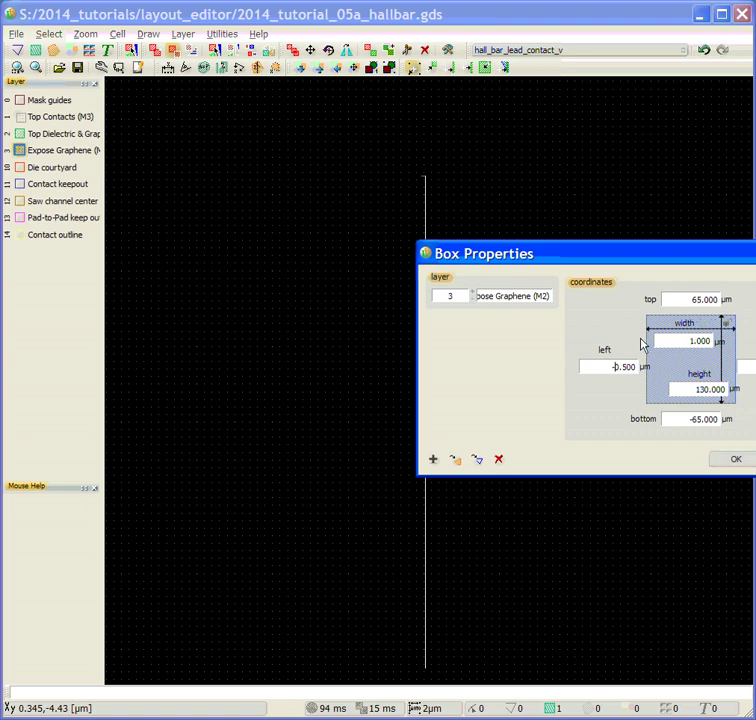
left_click(737, 462)
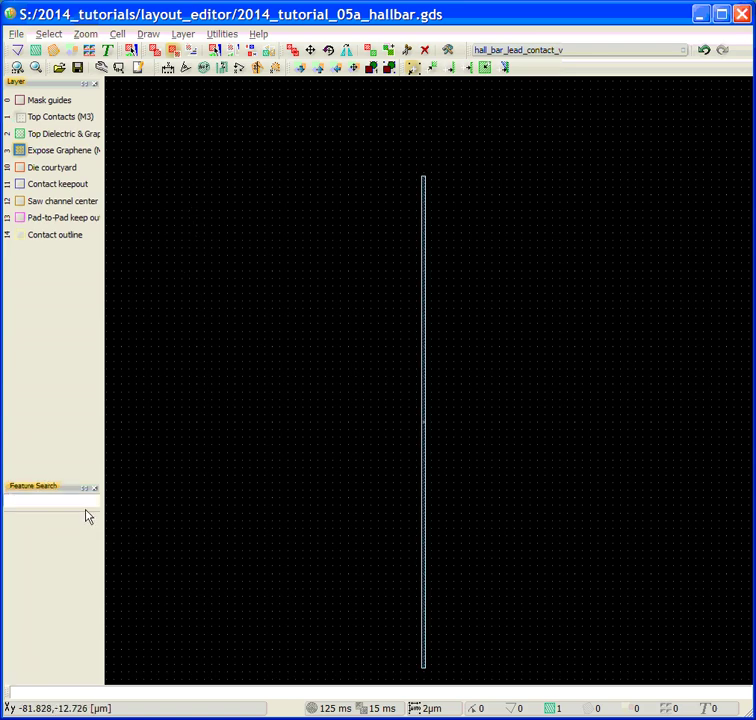
Step: Draw a Top Contacts (M3) box from (2,55) to (-2,-65) around the Expose Graphene strip and clear the selection
left_click(57, 120)
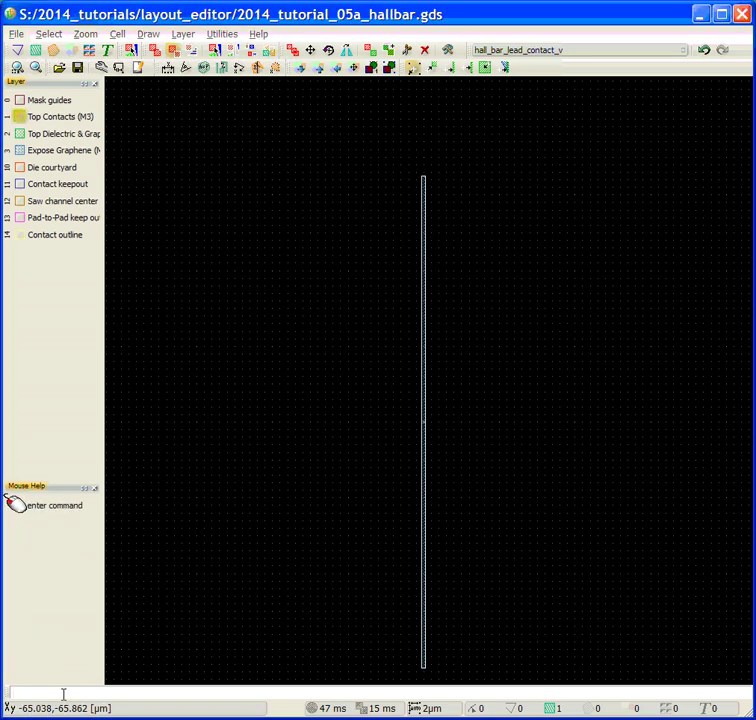
type("p(2,55)")
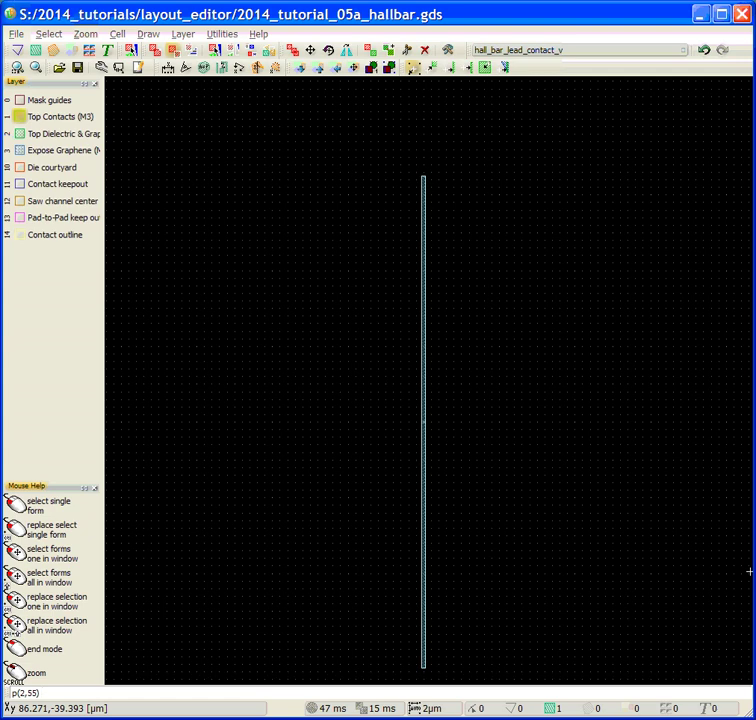
key("Return")
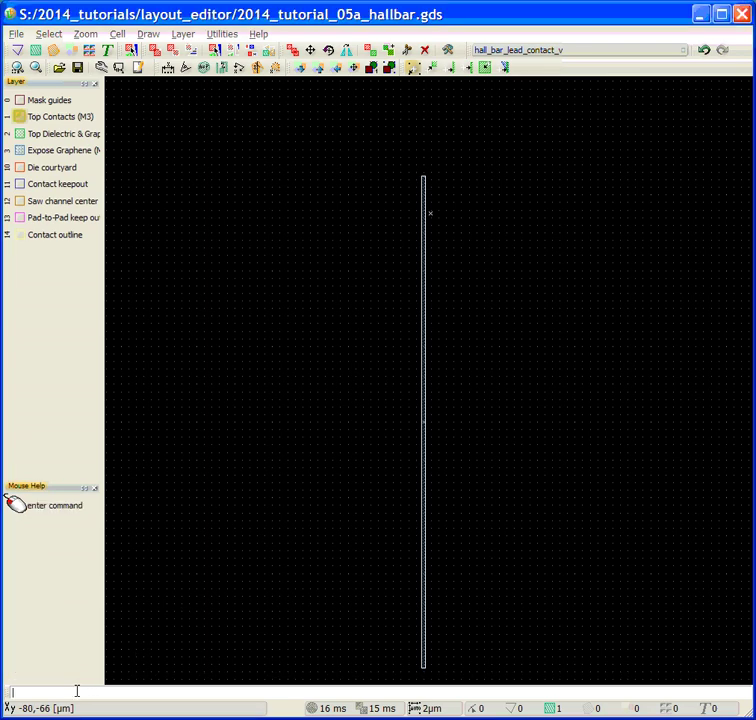
type("p(-2,-65)")
key("Return")
type("box")
key("Return")
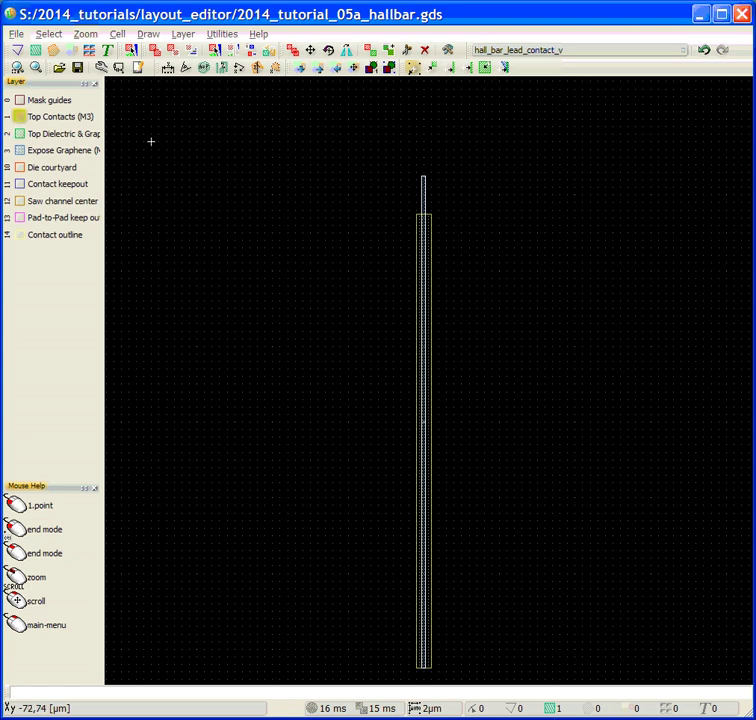
left_click(241, 197)
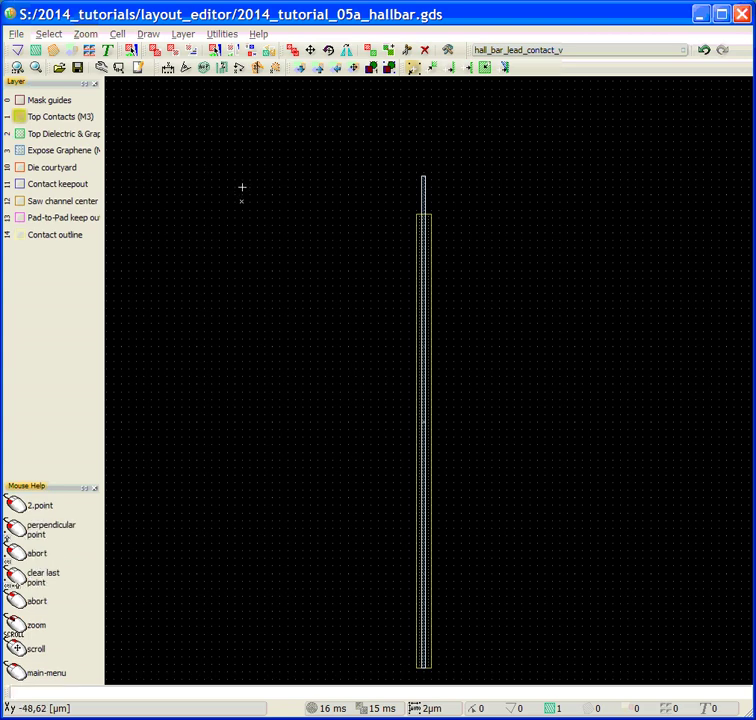
right_click(241, 187)
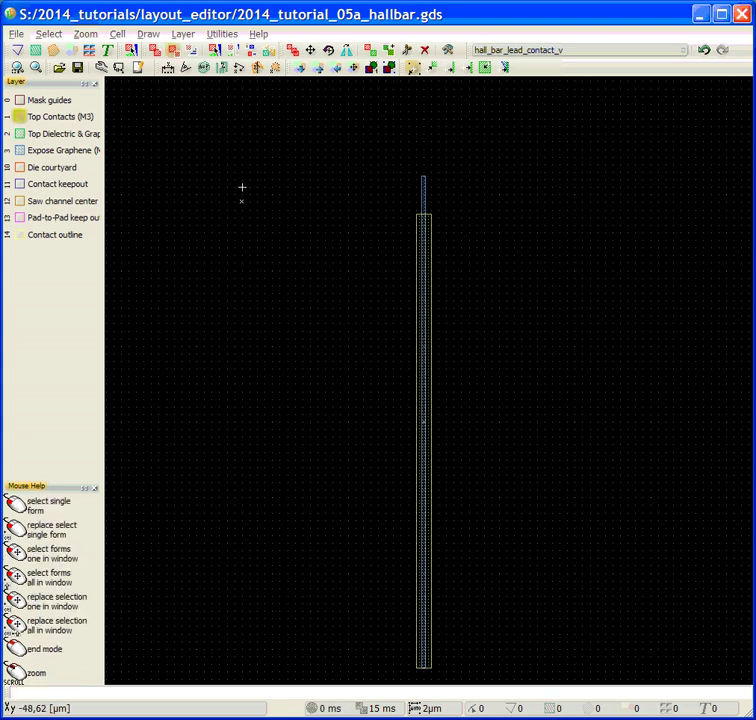
Step: Open the hallbar_core cell and the hallbar_template cell to examine their geometry
left_click(508, 50)
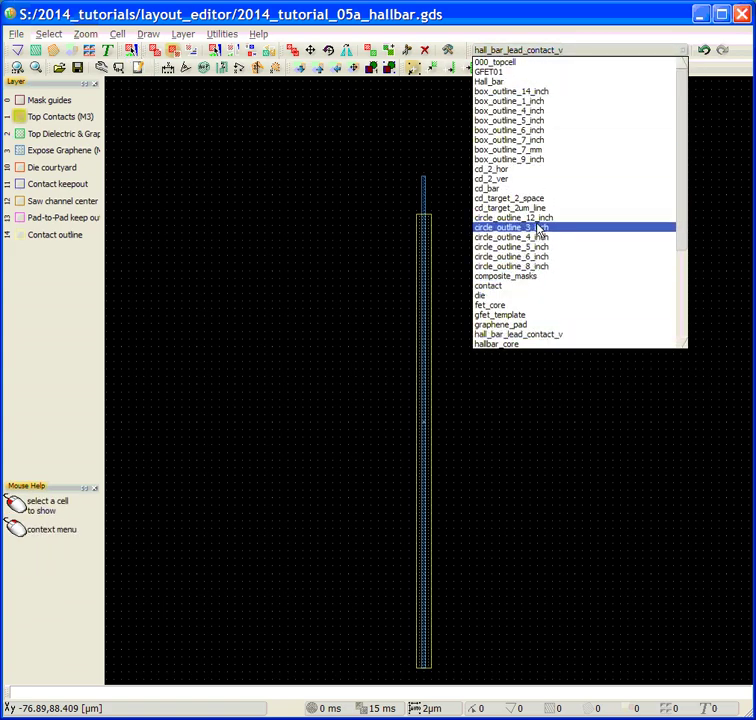
scroll(537, 250, "down", 1)
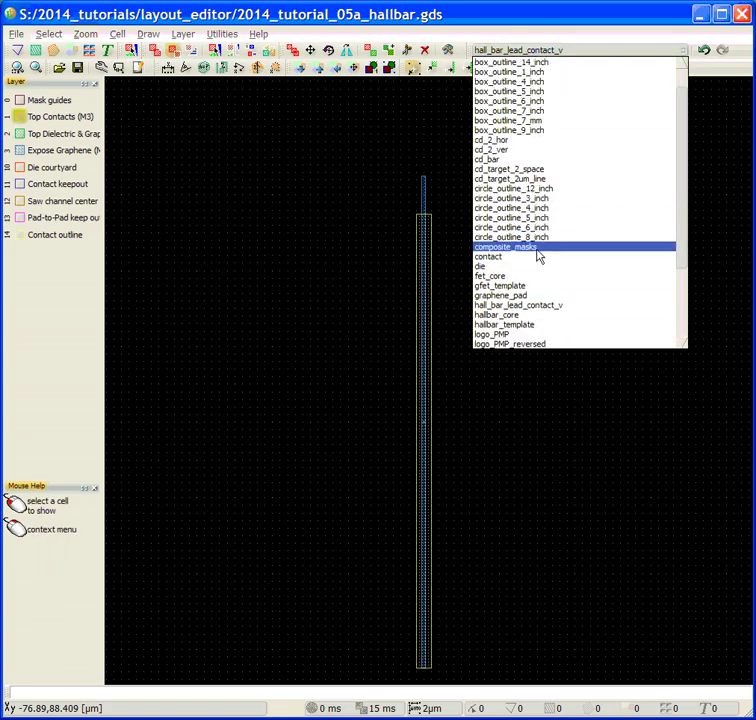
left_click(535, 318)
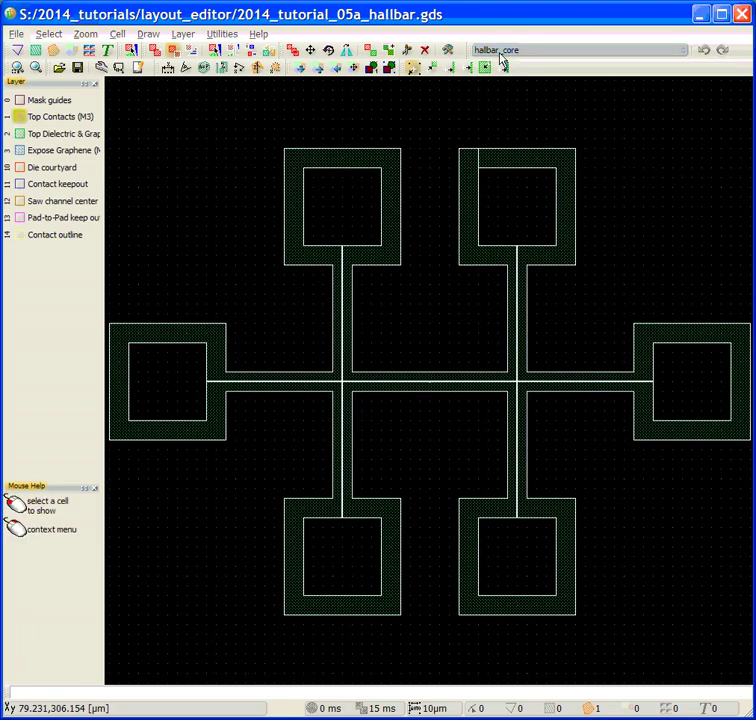
left_click(524, 50)
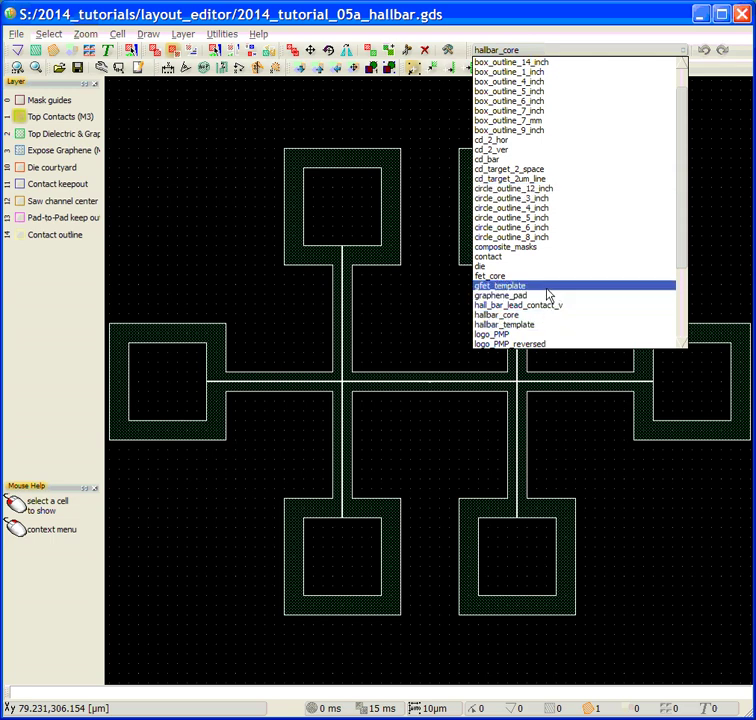
scroll(551, 279, "down", 2)
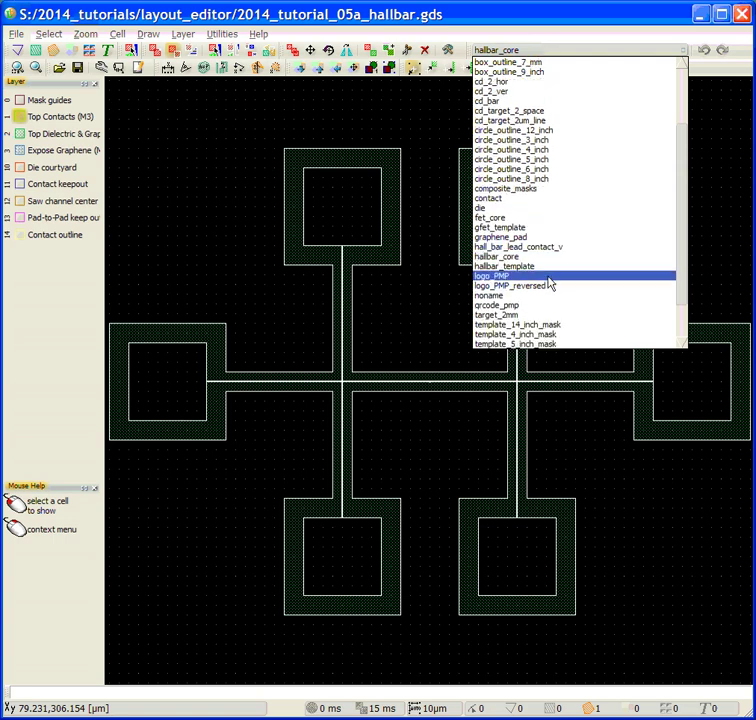
scroll(549, 285, "down", 2)
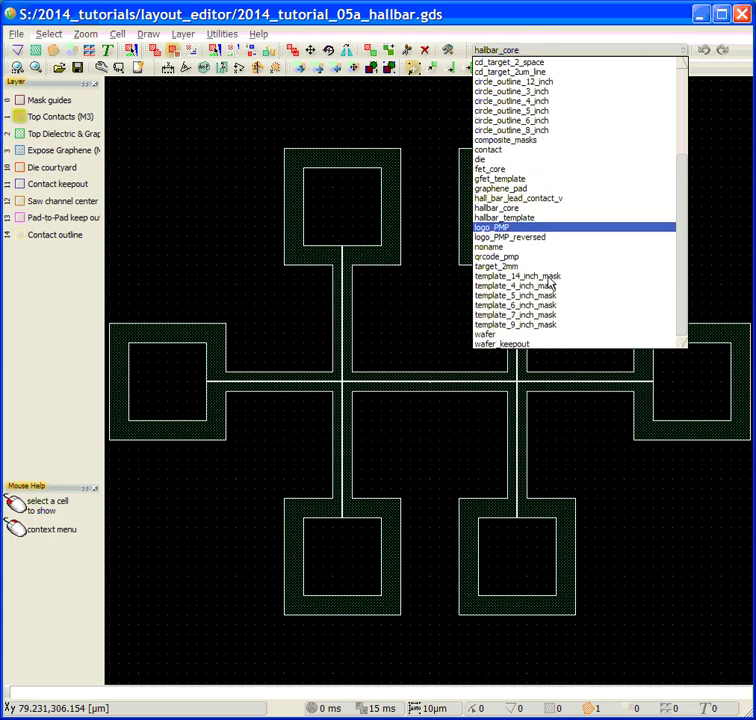
left_click(560, 228)
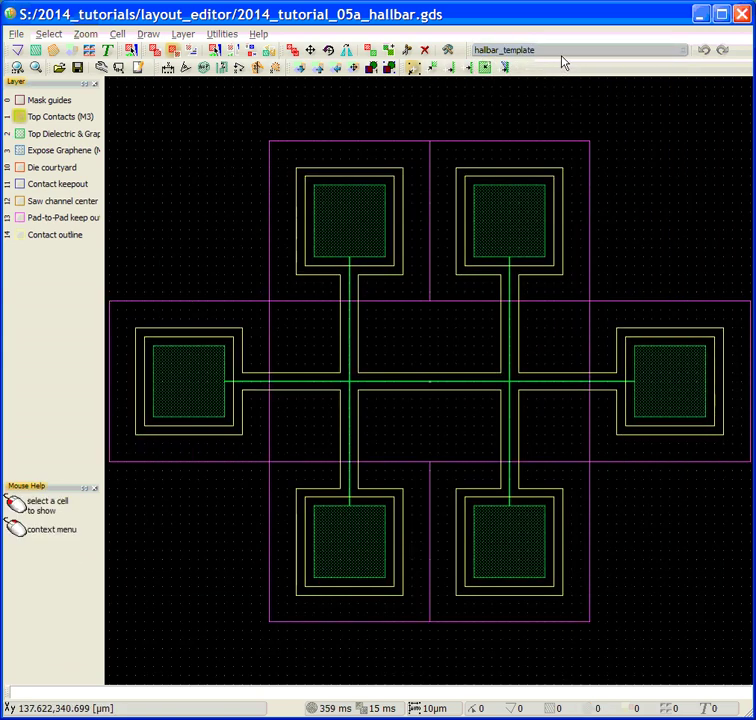
Step: Open the Hall_bar cell for editing
left_click(565, 55)
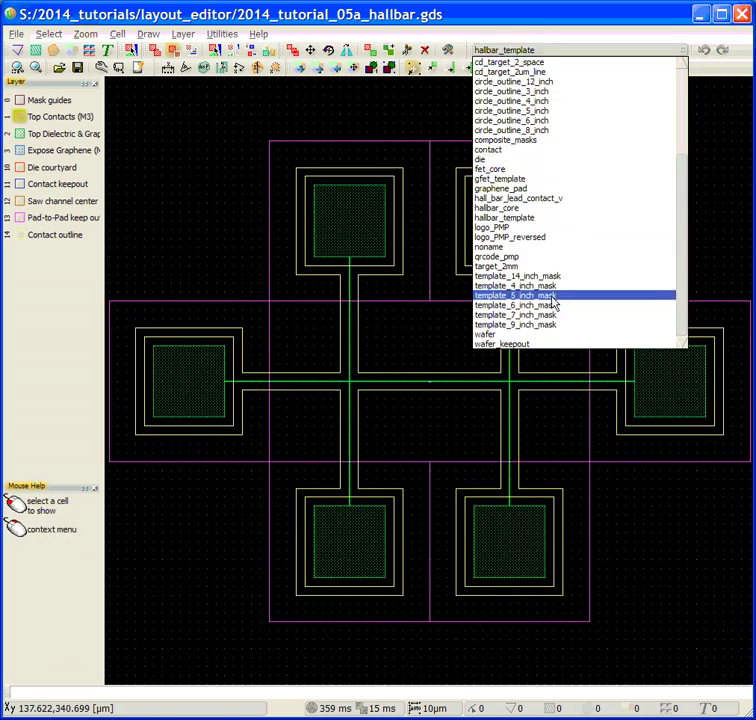
scroll(551, 261, "up", 5)
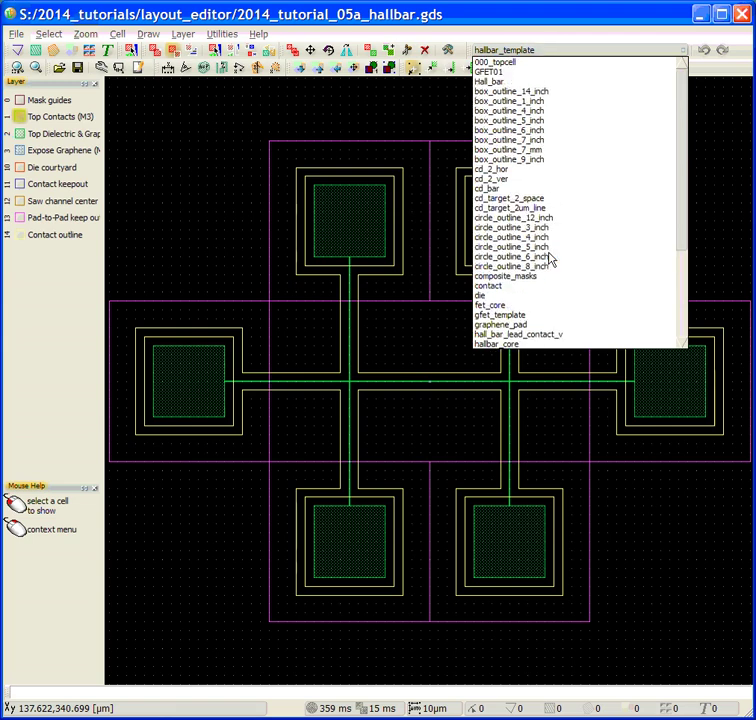
left_click(503, 81)
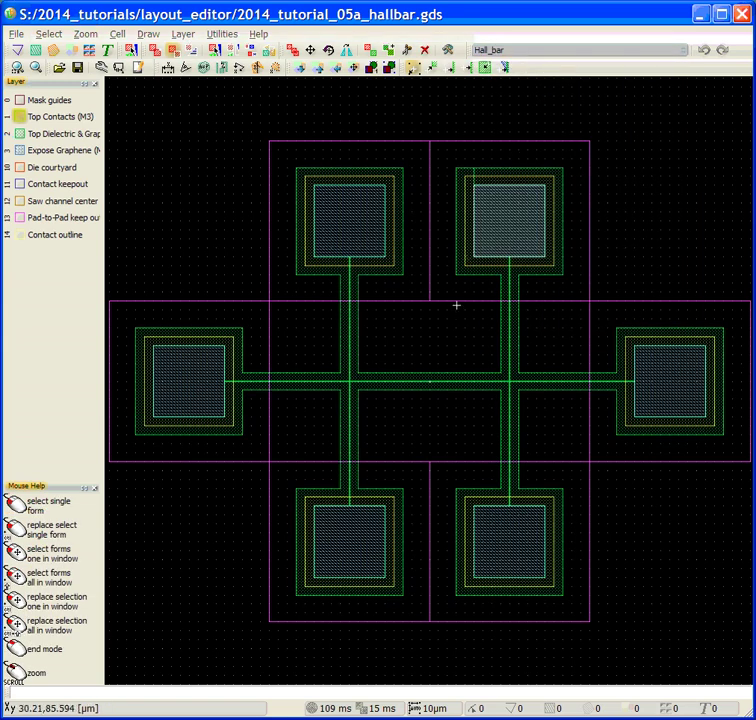
Step: Place the hall_bar_lead_contact_v cell at (-90,75) on the upper-left arm of the Hall bar
left_click(145, 34)
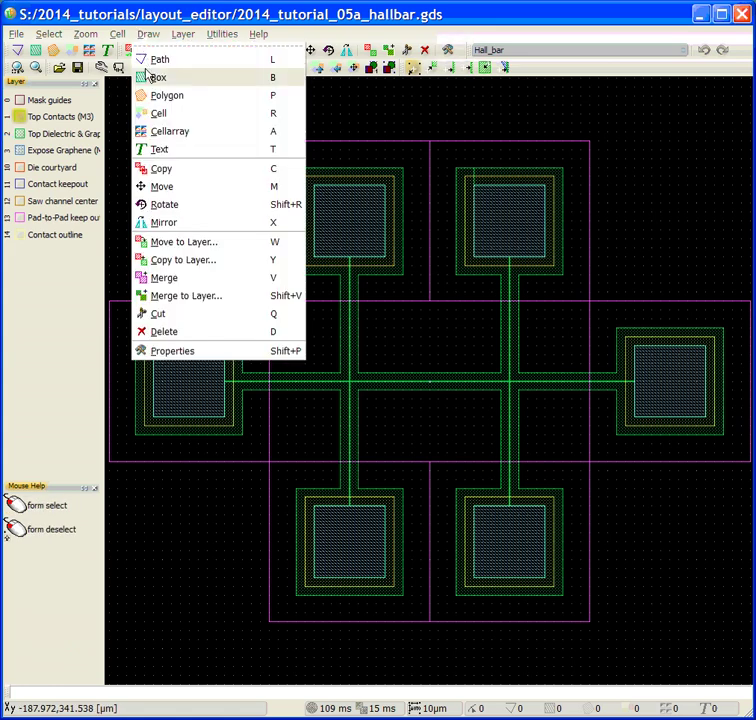
left_click(166, 117)
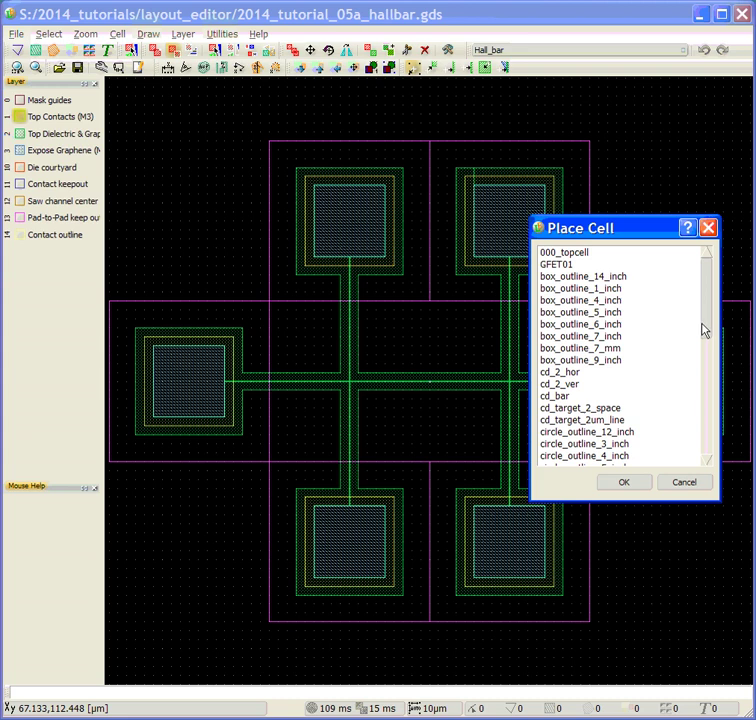
left_click_drag(703, 330, 705, 418)
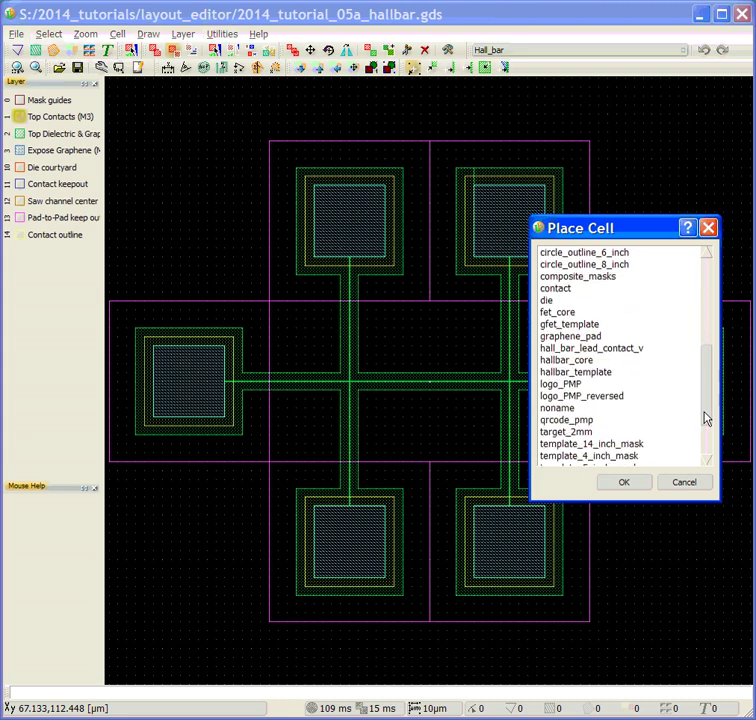
left_click(610, 351)
left_click(636, 486)
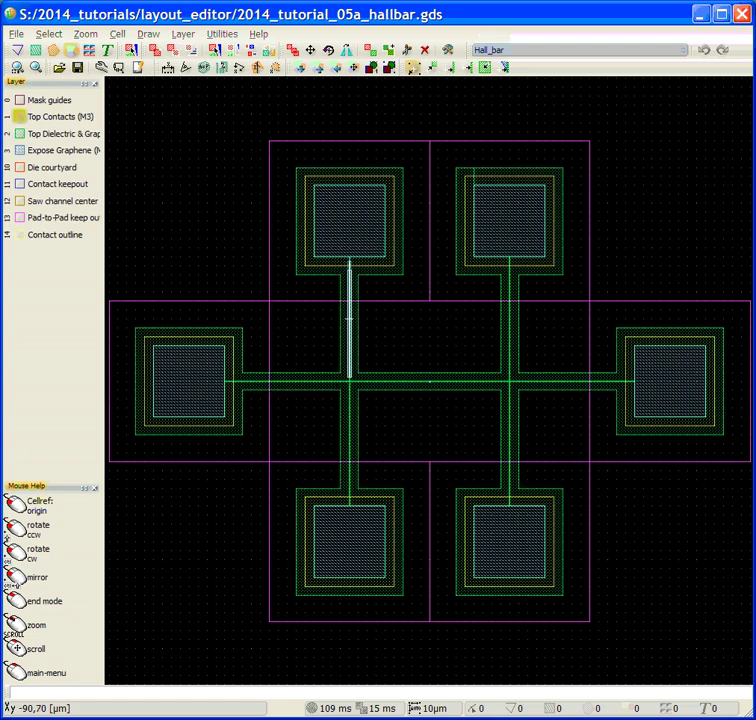
scroll(349, 318, "up", 3)
middle_click_drag(372, 300, 332, 409)
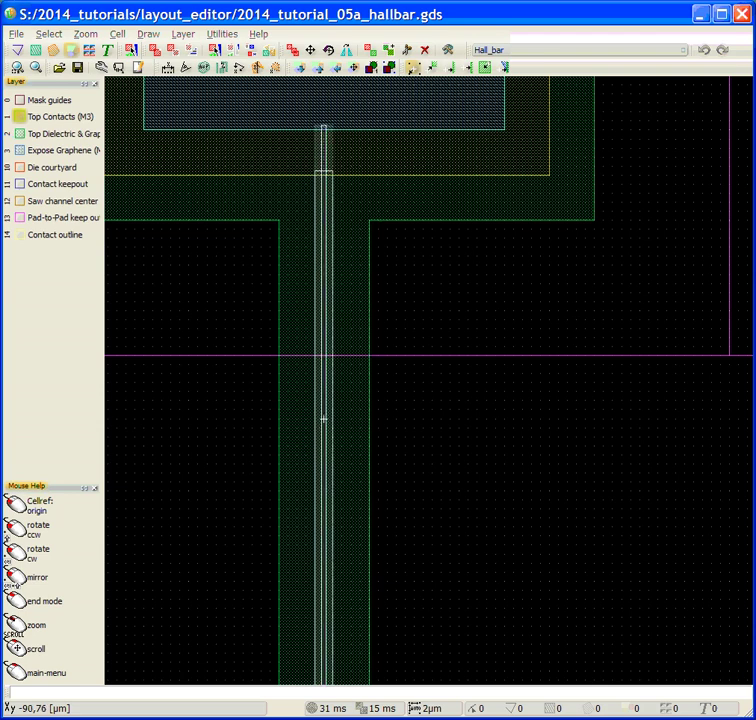
scroll(324, 422, "up", 1)
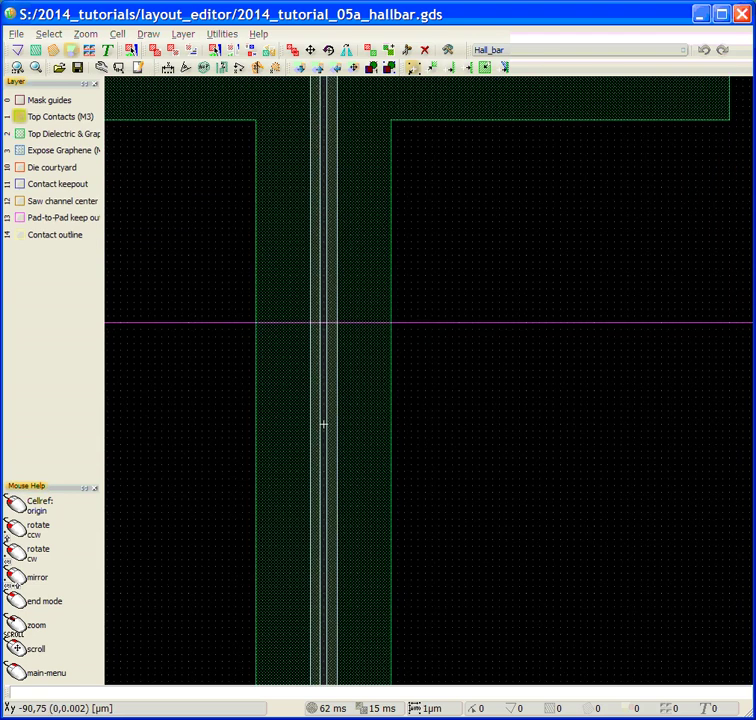
scroll(324, 422, "up", 2)
scroll(318, 680, "up", 1)
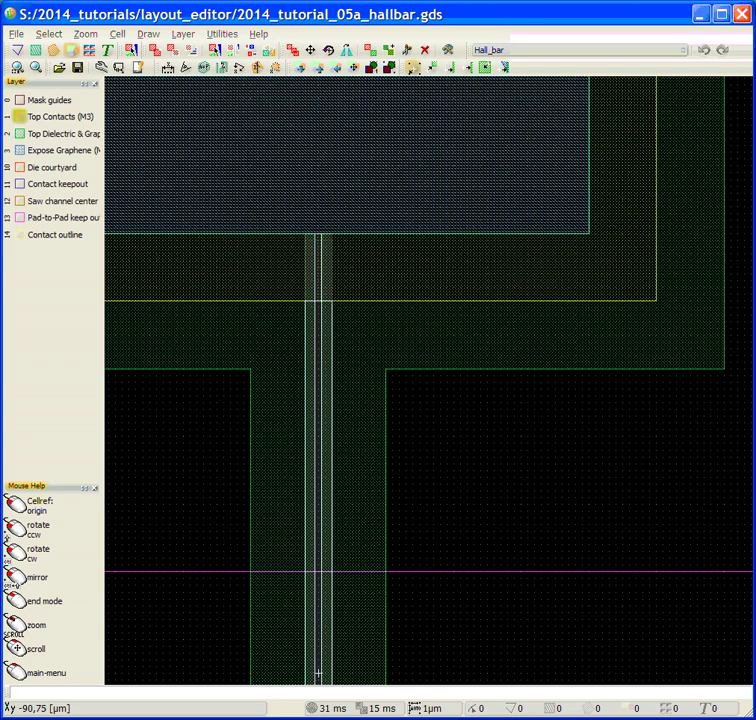
left_click(318, 675)
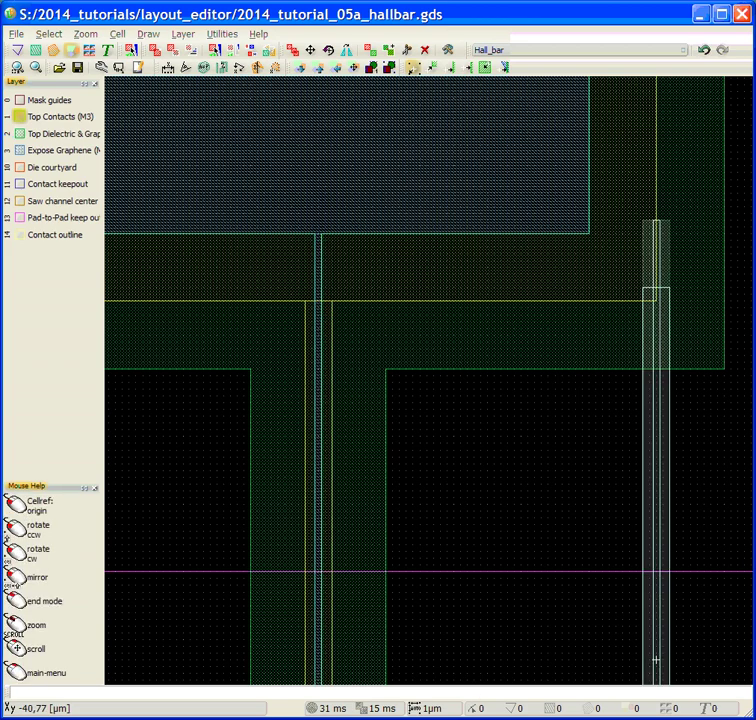
middle_click_drag(655, 660, 222, 633)
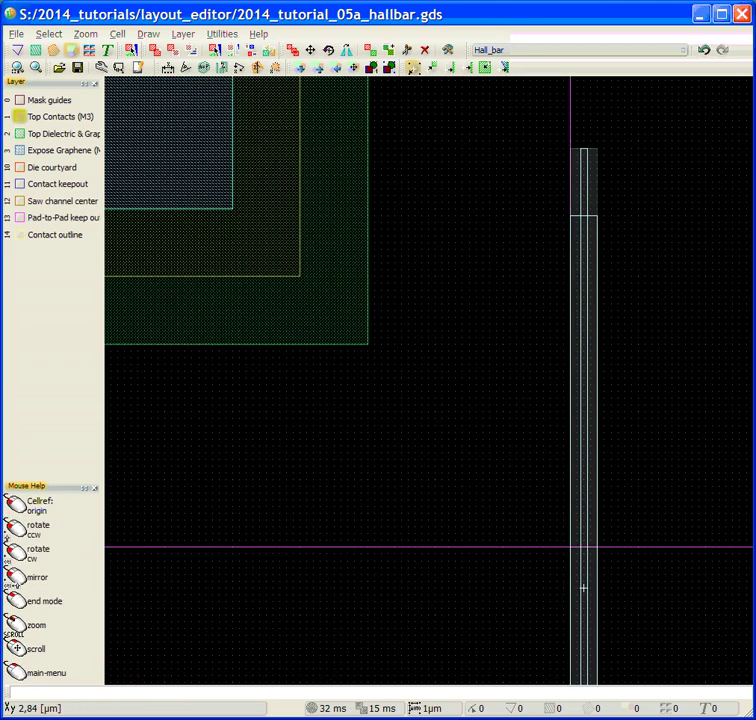
middle_click_drag(438, 598, 147, 636)
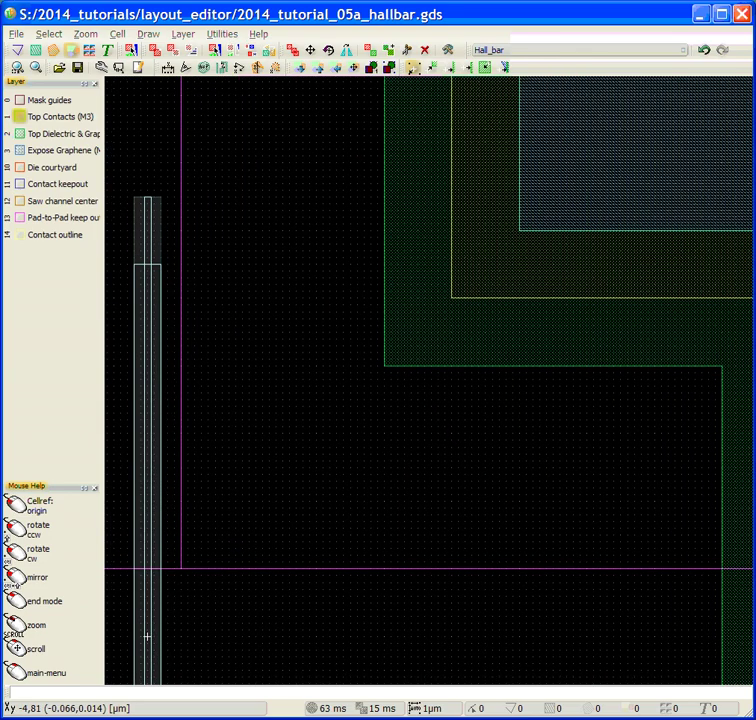
middle_click_drag(587, 630, 326, 680)
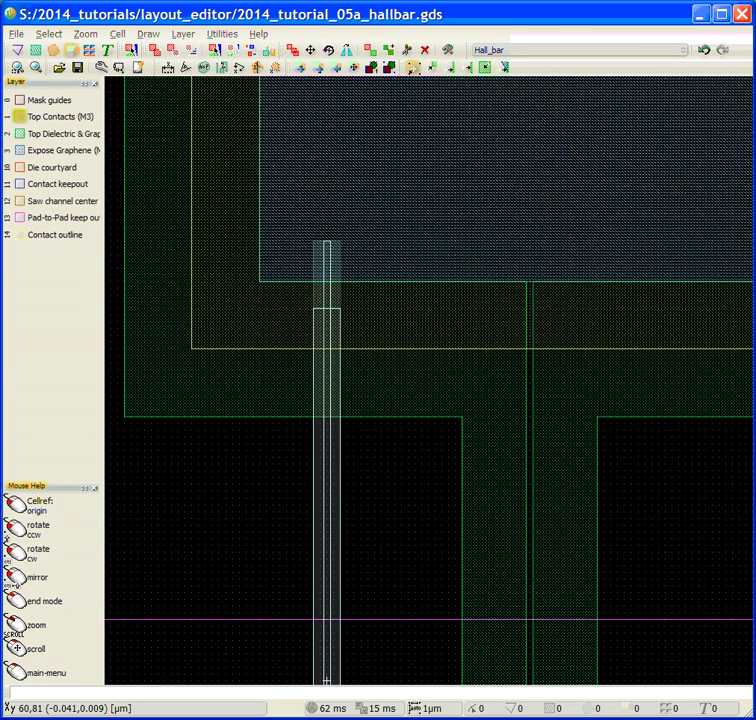
key("Escape")
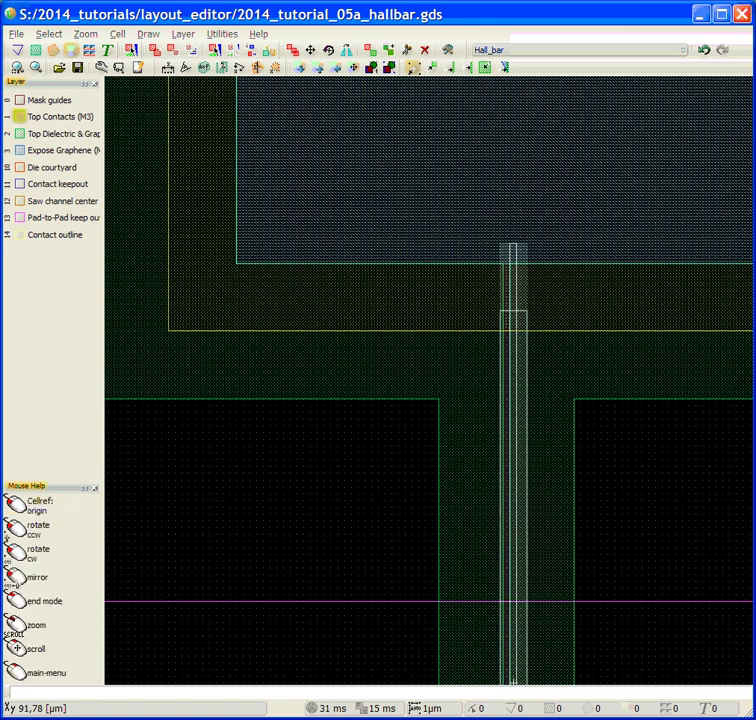
key("Escape")
Step: Place another hall_bar_lead_contact_v cell at (90,75) on the upper-right arm of the Hall bar
scroll(528, 533, "up", 1)
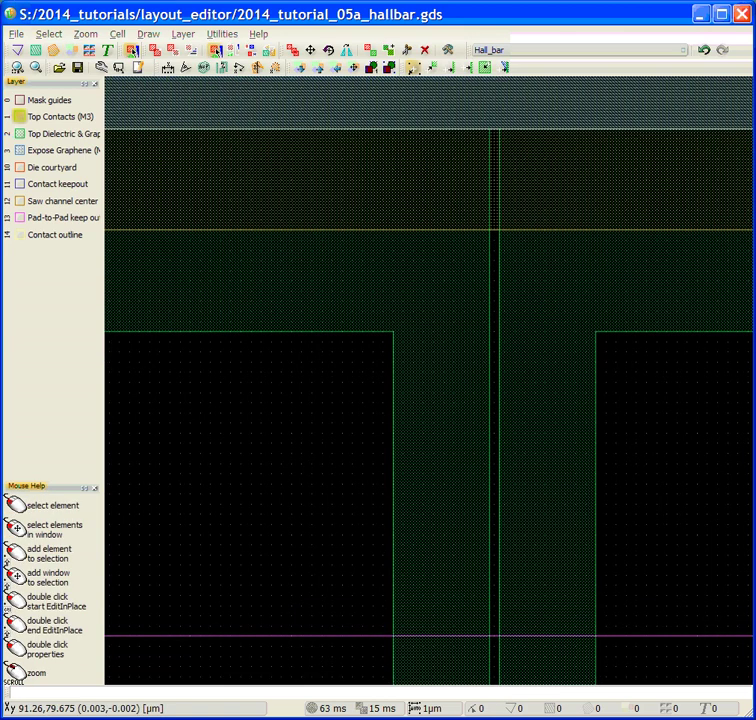
scroll(515, 580, "up", 1)
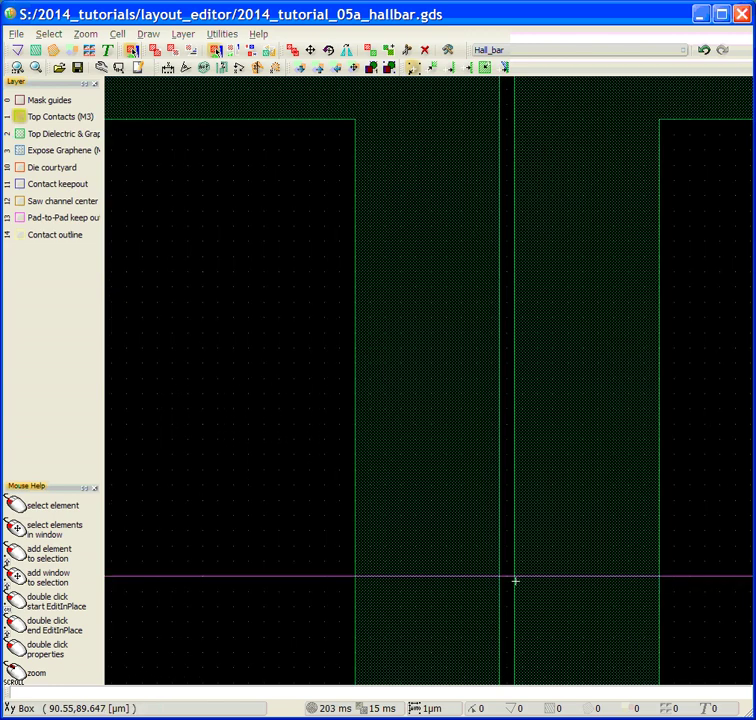
key("Up")
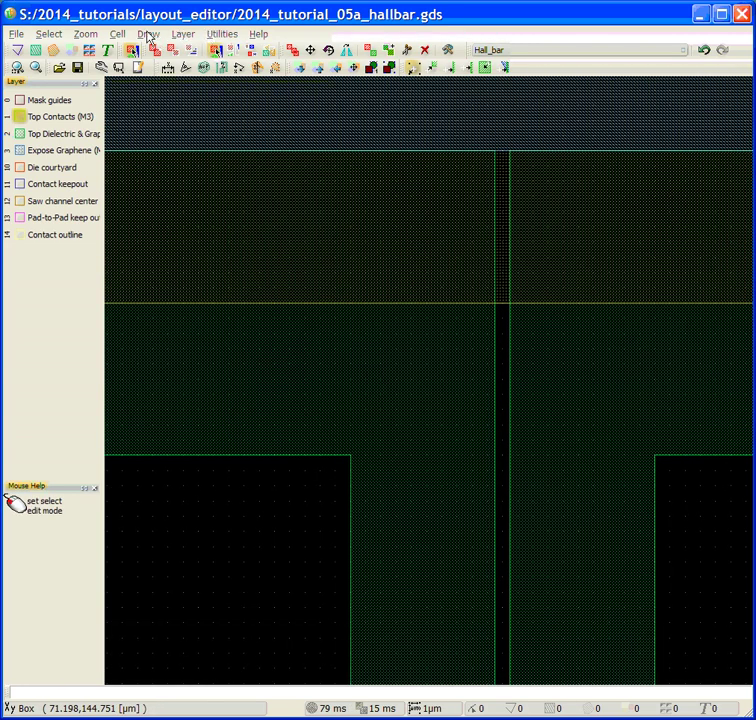
left_click(148, 35)
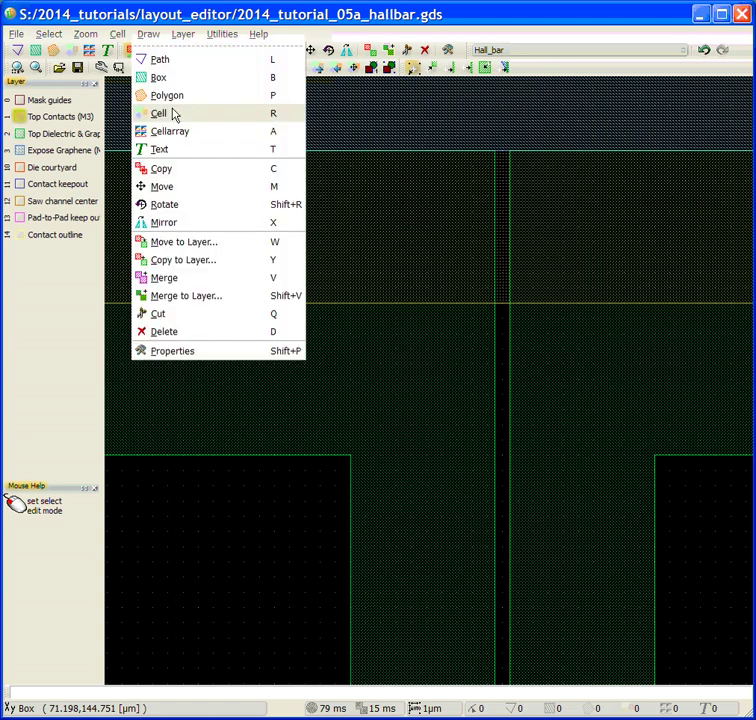
left_click(173, 116)
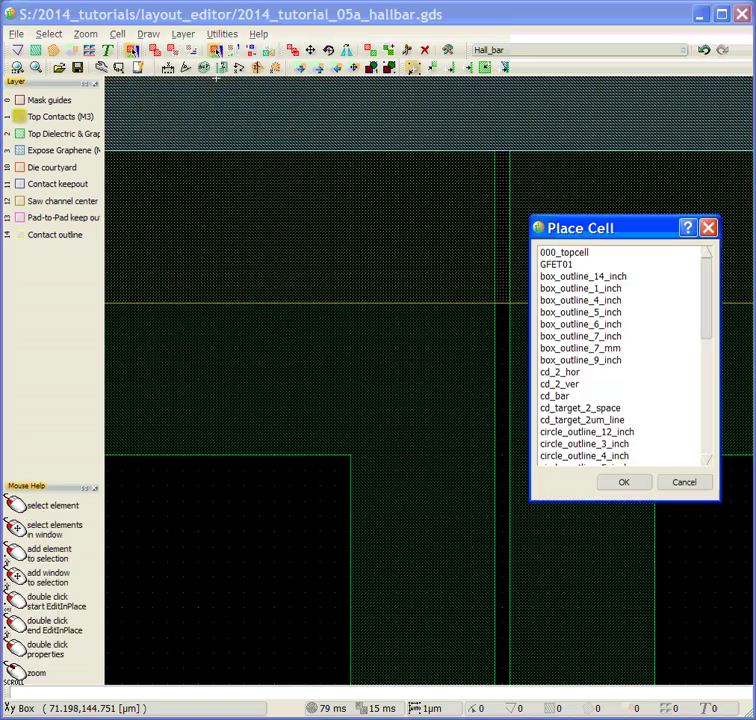
scroll(624, 402, "down", 6)
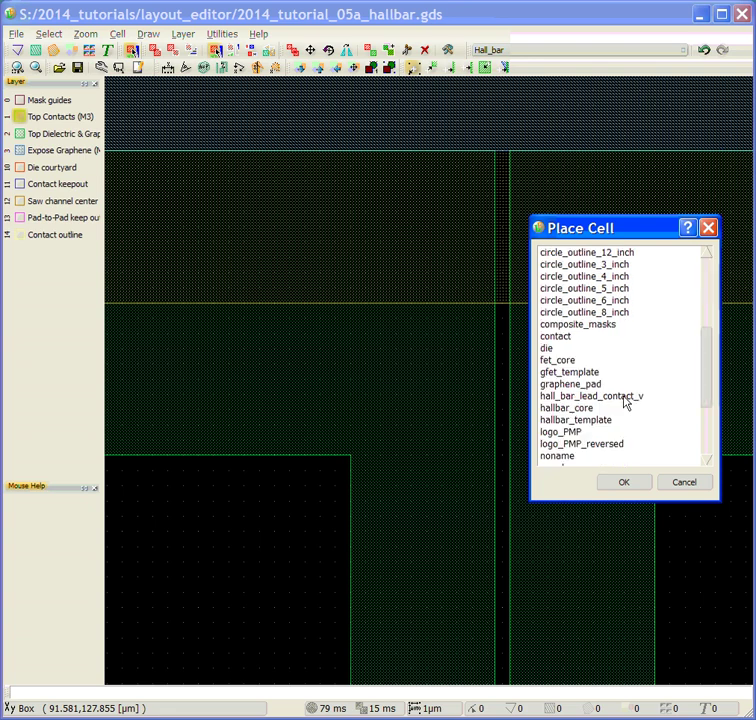
left_click(619, 361)
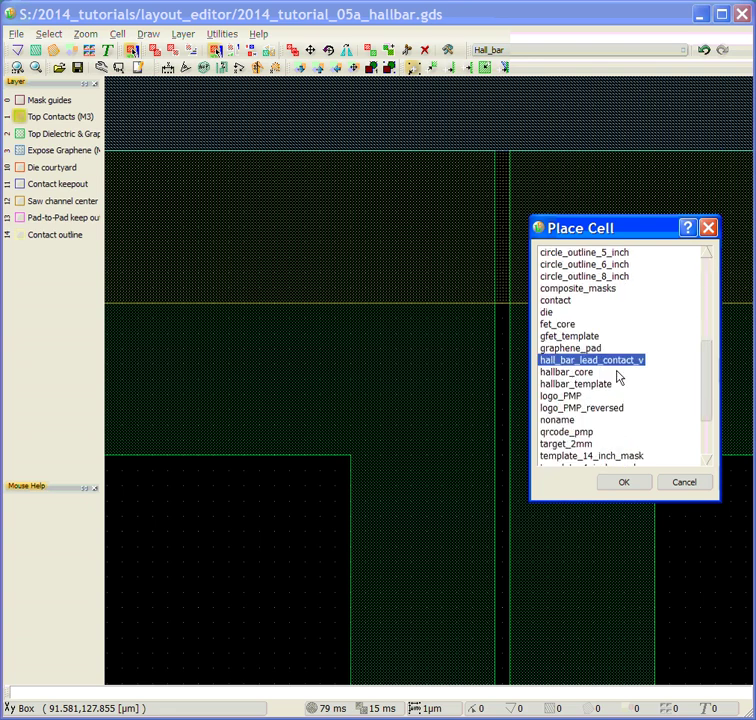
left_click(624, 482)
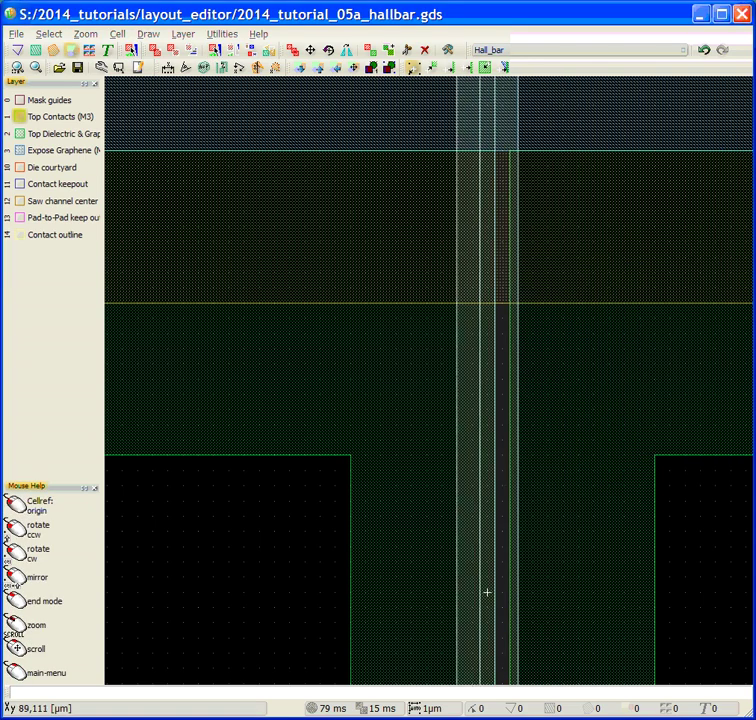
scroll(487, 592, "down", 2)
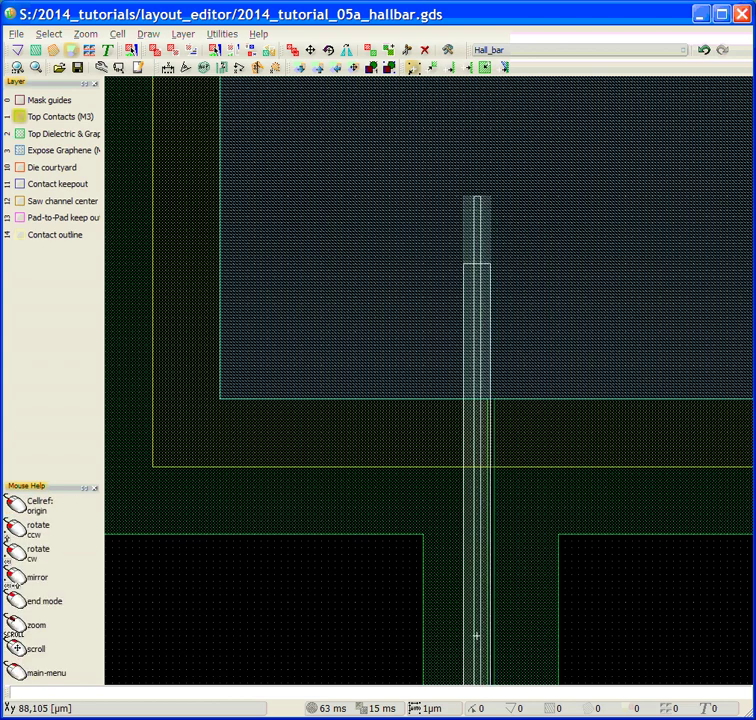
scroll(476, 636, "down", 1)
middle_click_drag(502, 568, 518, 389)
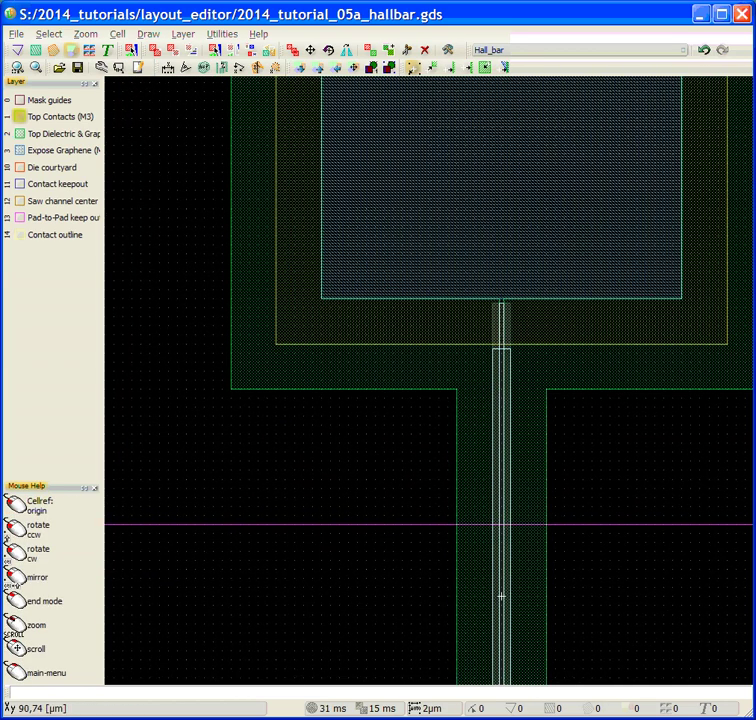
scroll(501, 597, "up", 1)
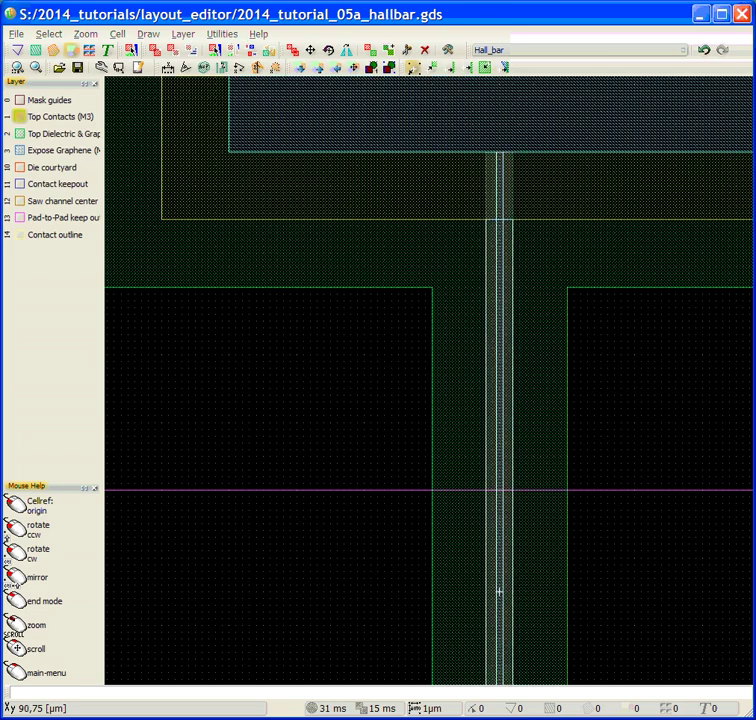
Step: Place hall_bar_lead_contact_v cells on the lower-left and lower-right arms of the Hall bar
scroll(449, 536, "down", 4)
middle_click_drag(422, 537, 655, 158)
middle_click_drag(580, 300, 572, 378)
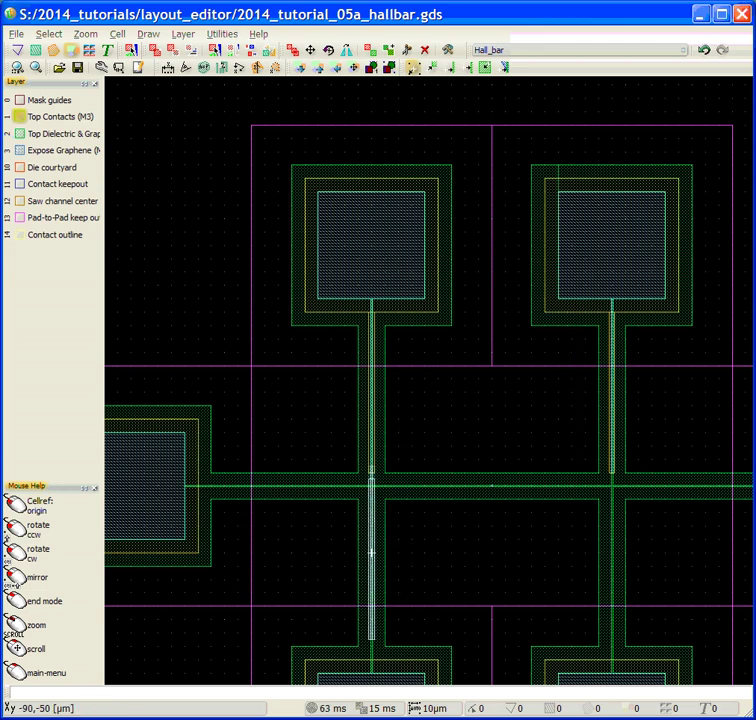
middle_click_drag(411, 553, 523, 469)
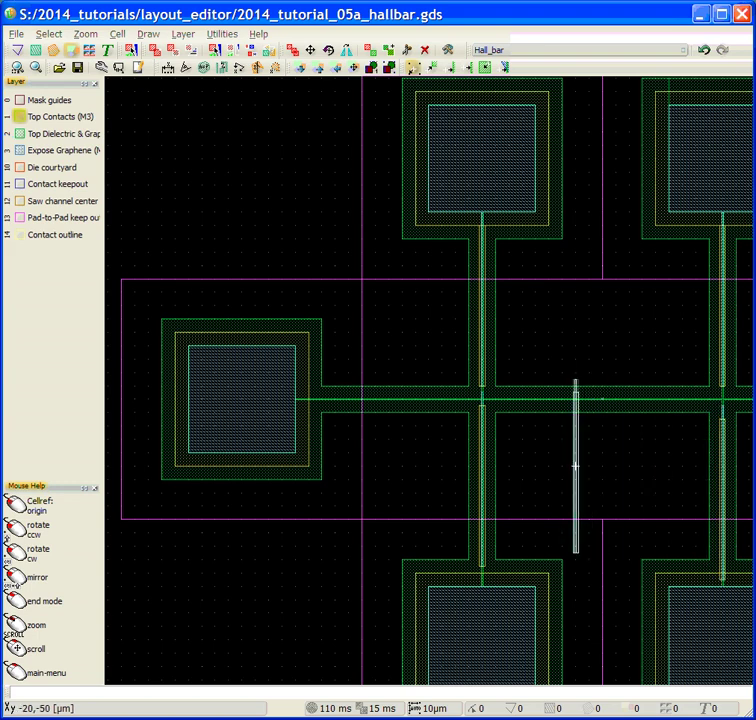
Step: Rotate the hall_bar_lead_contact_v cell on the lower-left arm by 180 degrees
left_click(482, 472)
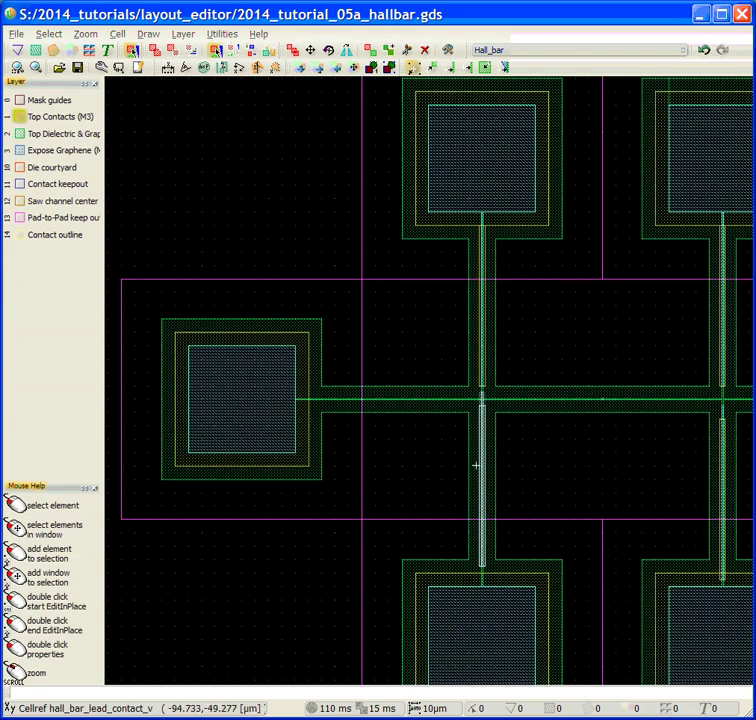
right_click(485, 462)
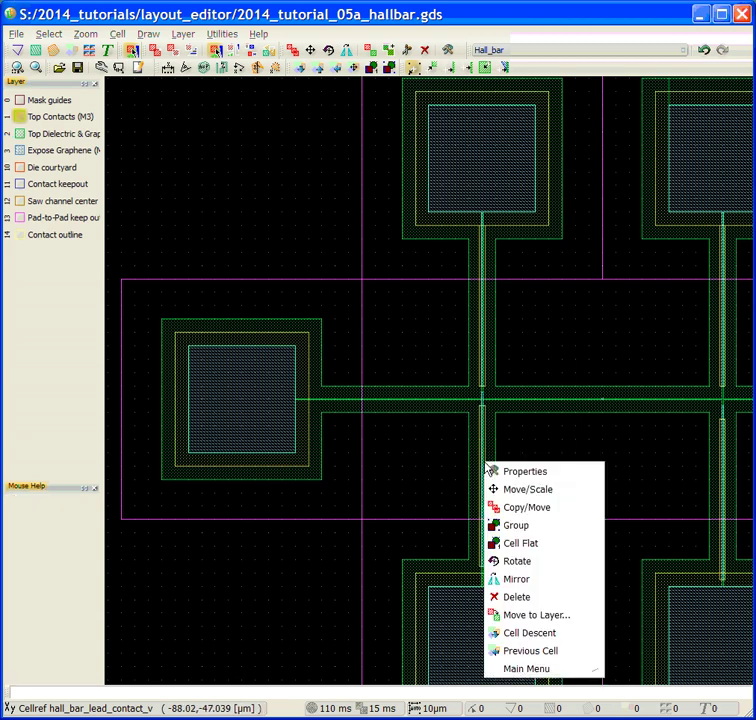
left_click(518, 561)
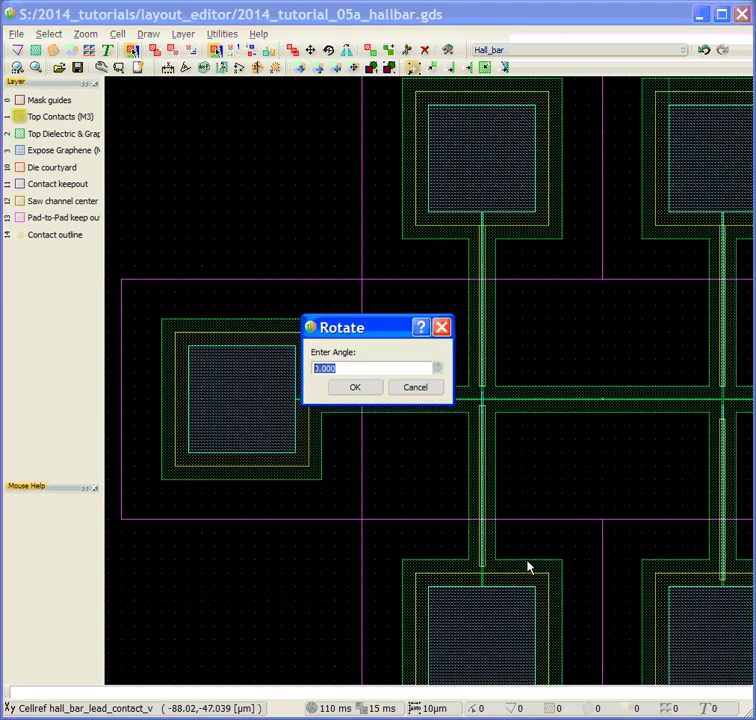
type("180")
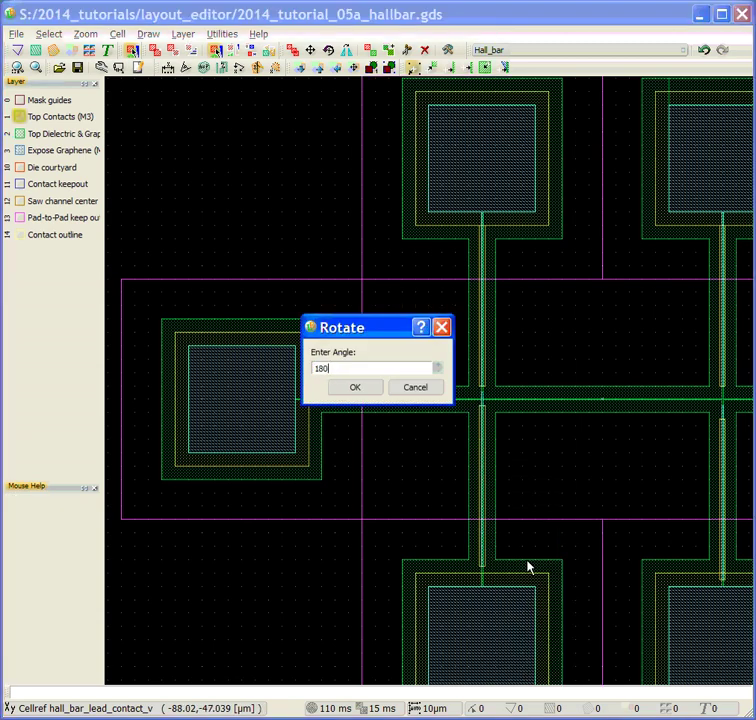
key("Return")
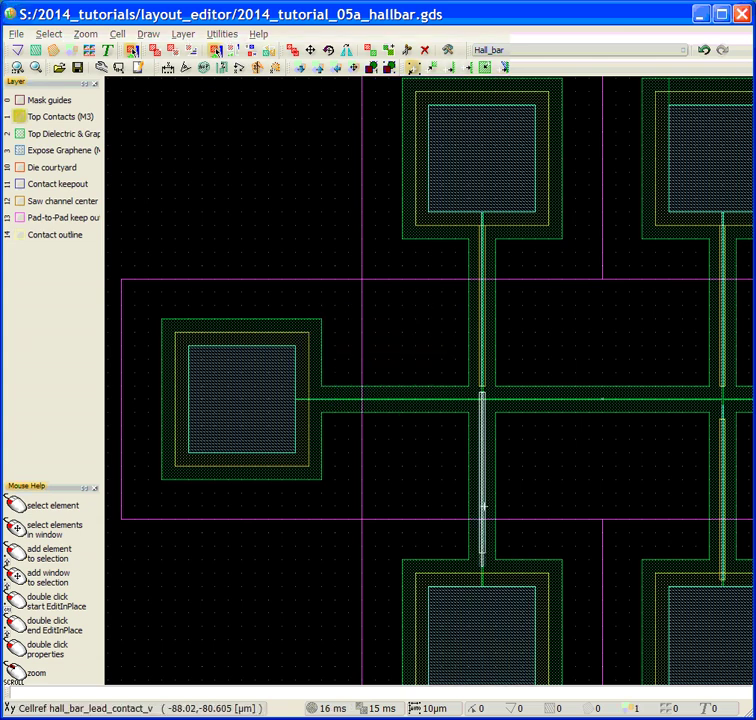
Step: Move the lower-left lead contact down its arm from (-90,-60) to (-90,-75), meeting the contact pad
right_click(484, 510)
left_click(533, 536)
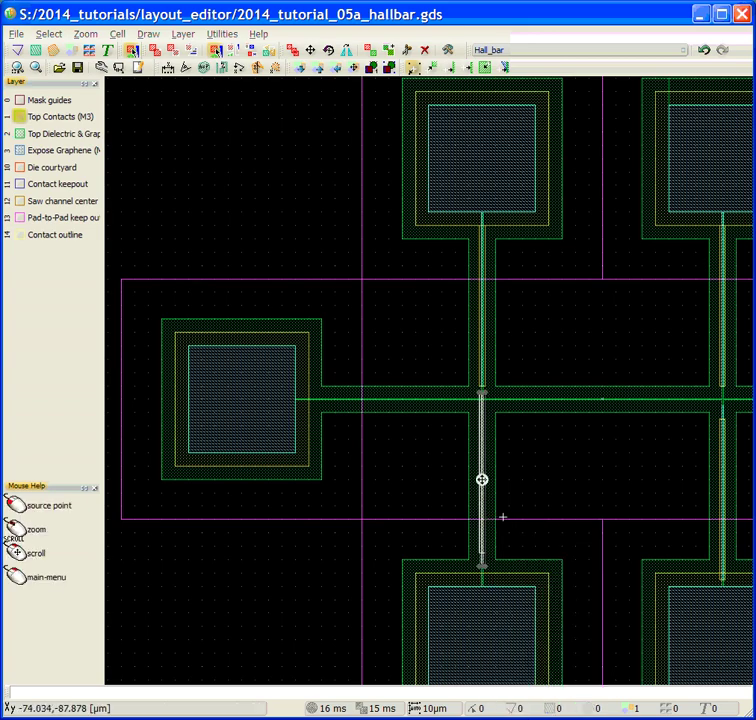
left_click(482, 482)
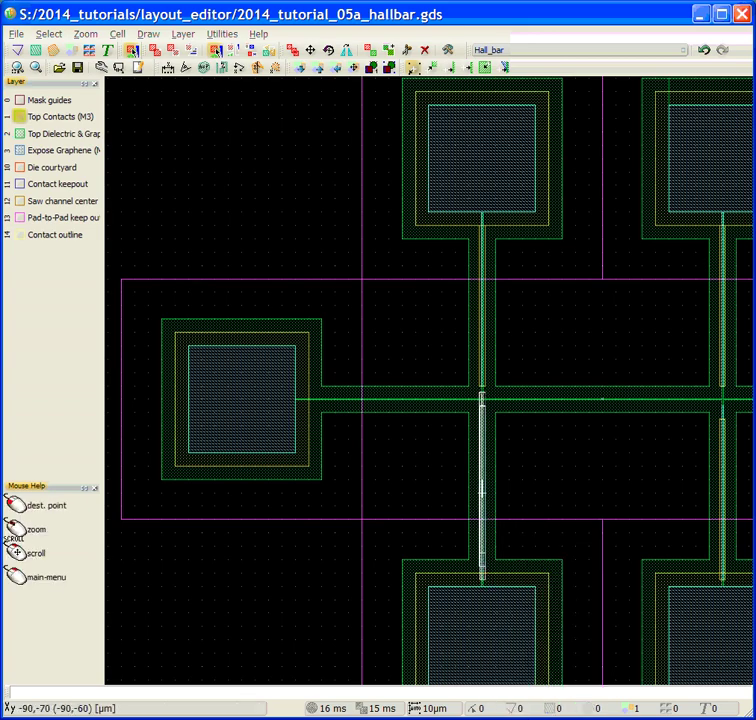
scroll(482, 495, "up", 2)
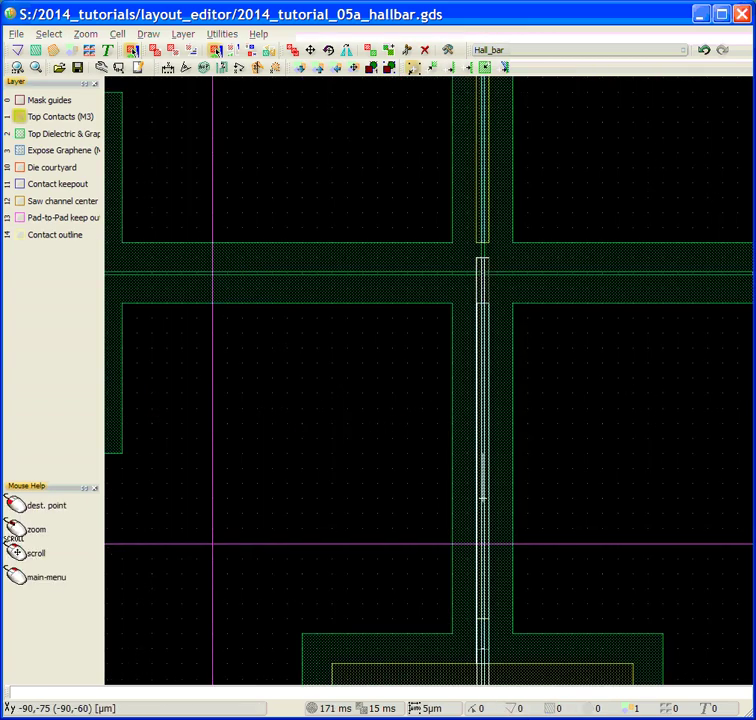
middle_click_drag(482, 497, 536, 296)
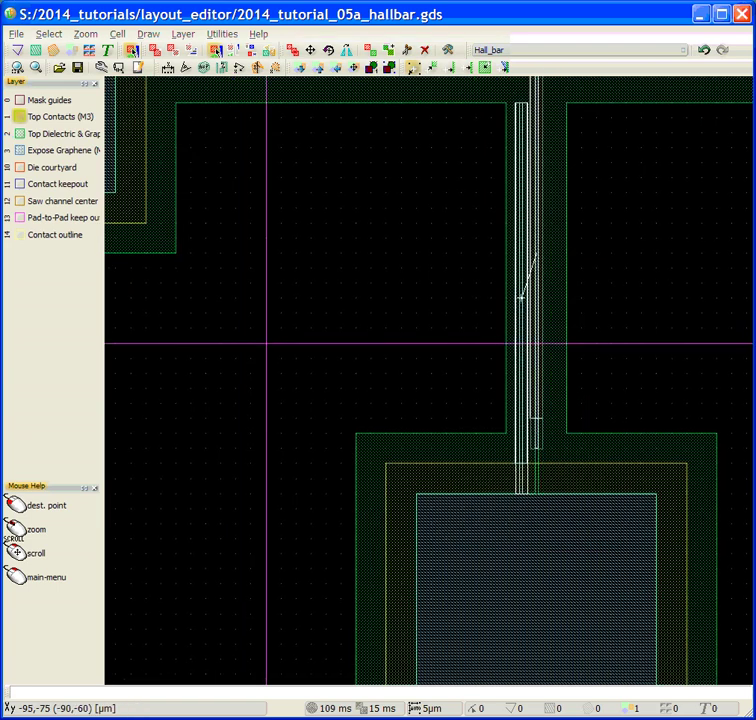
left_click(536, 296)
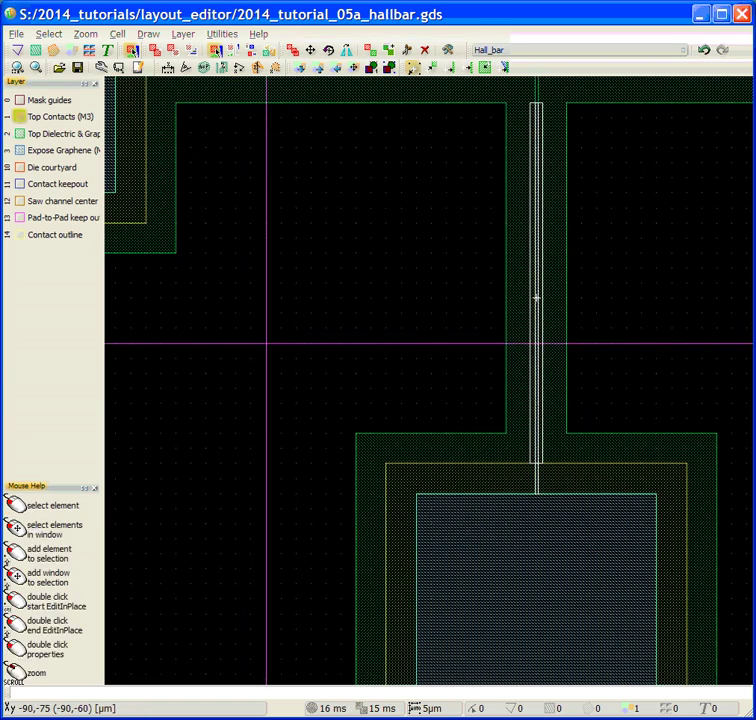
Step: Rotate the hall_bar_lead_contact_v cell on the lower-right arm by 180 degrees
mouse_move(628, 267)
middle_mouse_down()
mouse_move(475, 240)
mouse_move(335, 244)
middle_mouse_up()
mouse_move(606, 233)
middle_mouse_down()
mouse_move(464, 243)
mouse_move(396, 237)
middle_mouse_up()
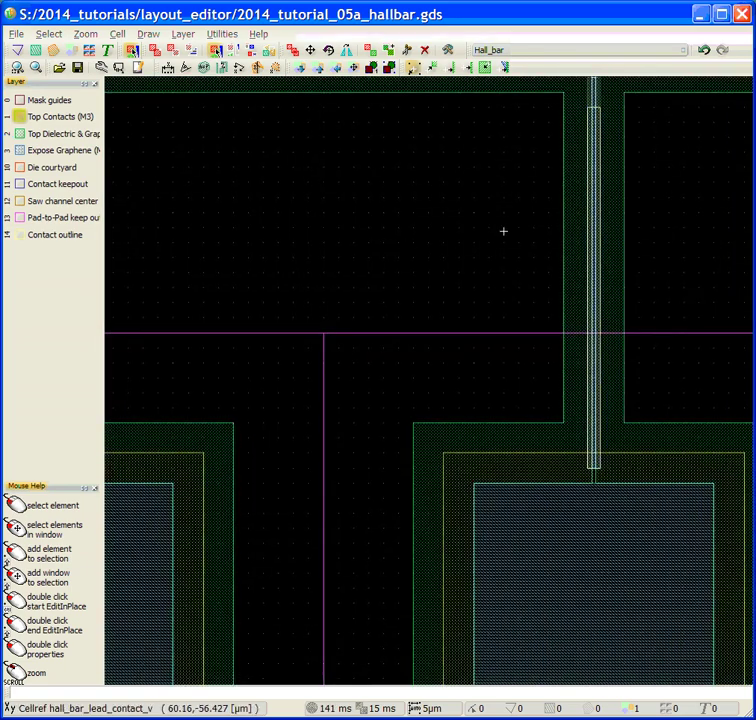
right_click(594, 261)
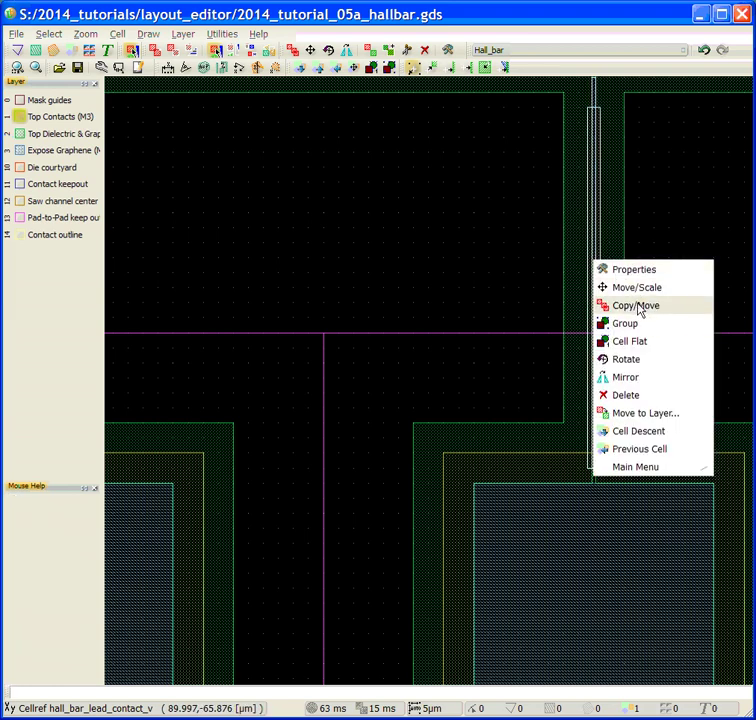
left_click(648, 363)
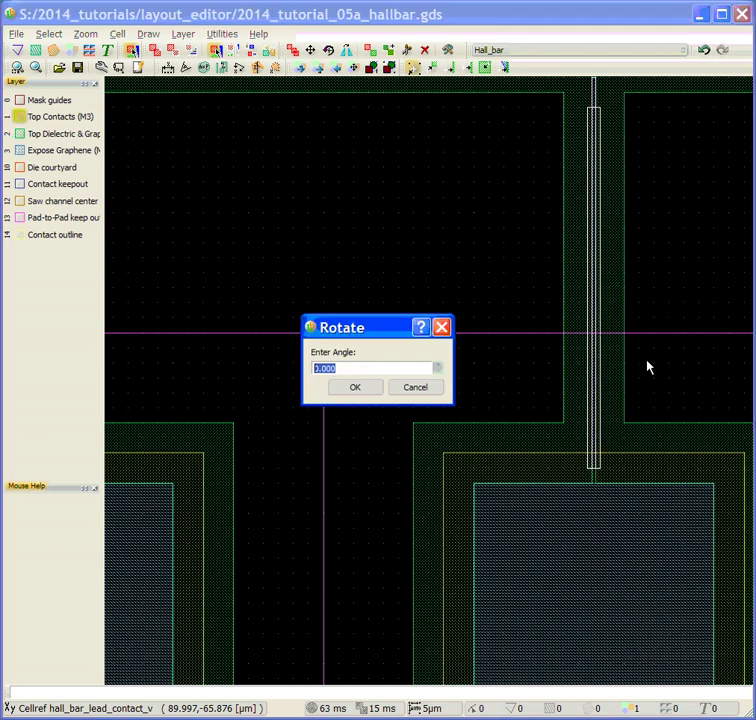
type("180")
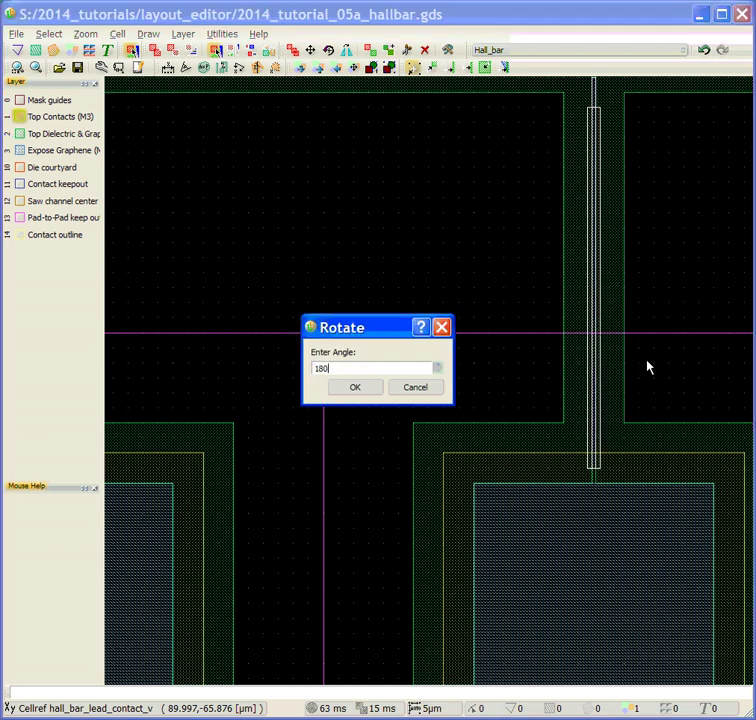
key("Return")
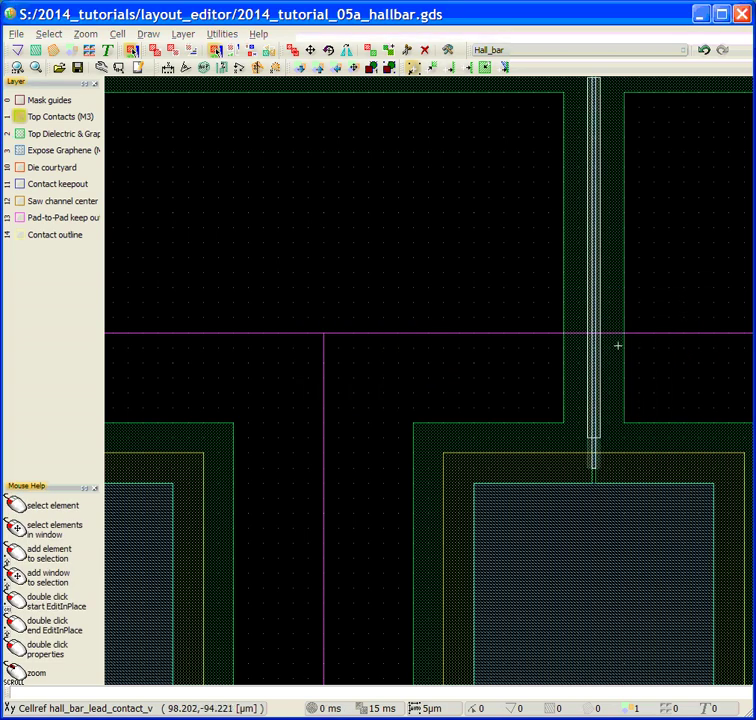
Step: Move the lower-right lead contact 5 µm down its arm from reference point (90,-70), meeting the contact pad
right_click(593, 290)
left_click(618, 317)
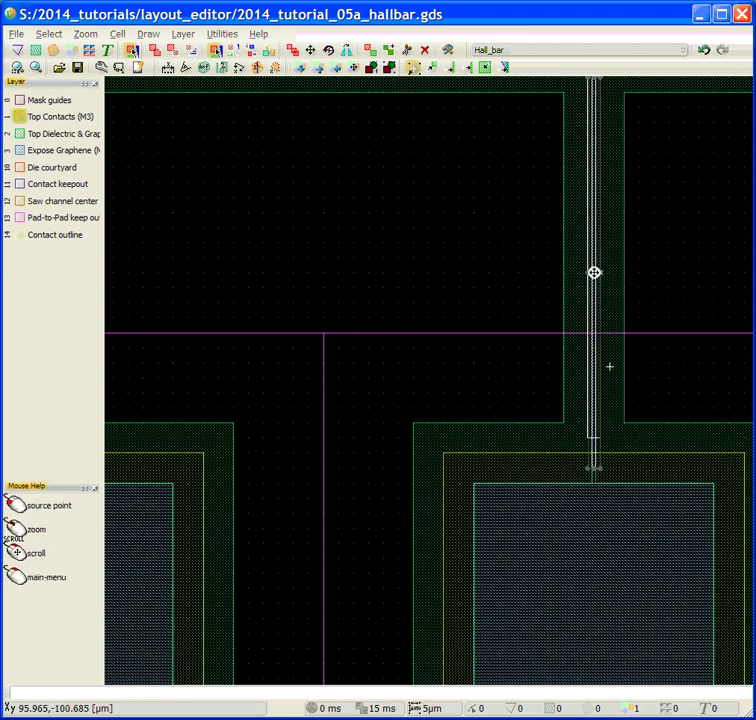
left_click(594, 272)
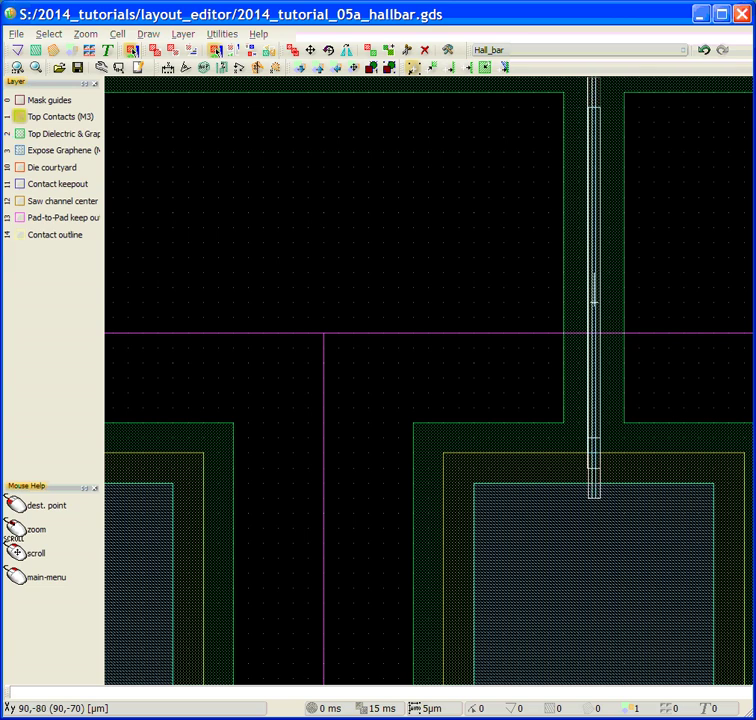
left_click(594, 287)
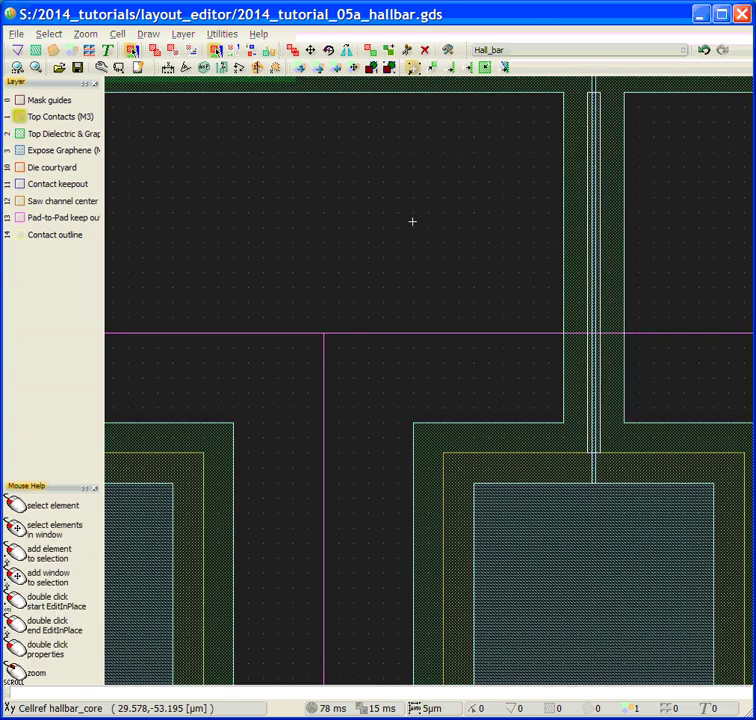
right_click(413, 223)
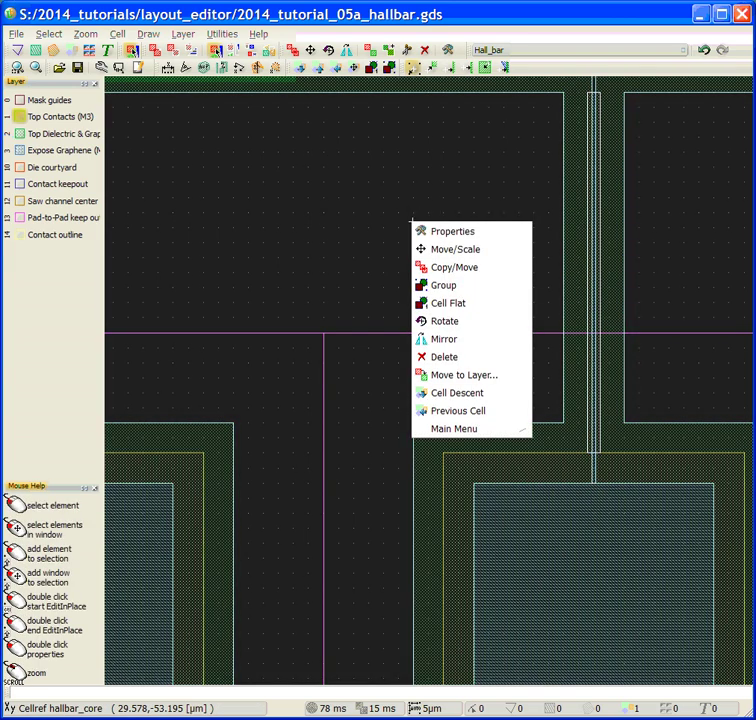
left_click(412, 216)
right_click(412, 216)
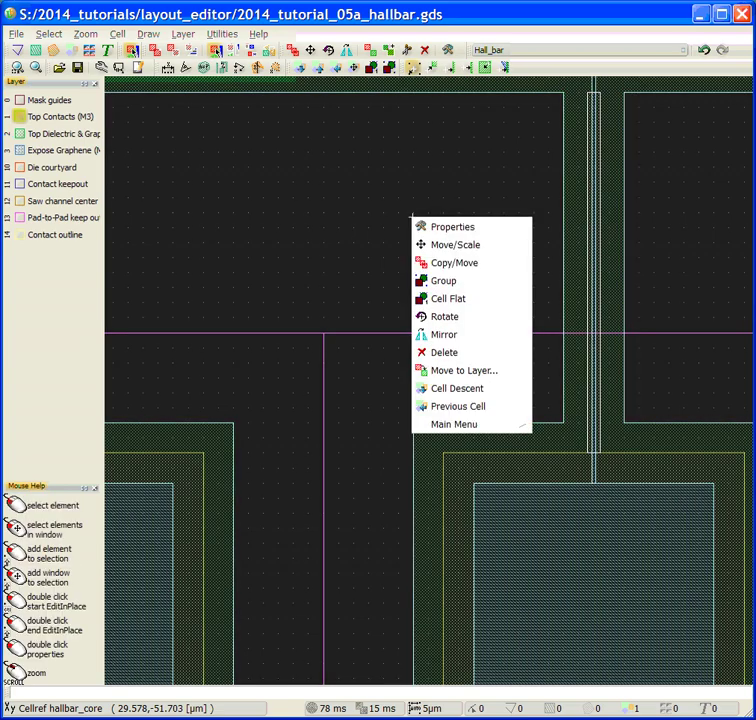
left_click(412, 216)
Step: Copy the lower-right lead contact across the horizontal arm, just left of the left vertical arms, using the offset from (-90,-50) to (-300,20)
scroll(412, 216, "down", 3)
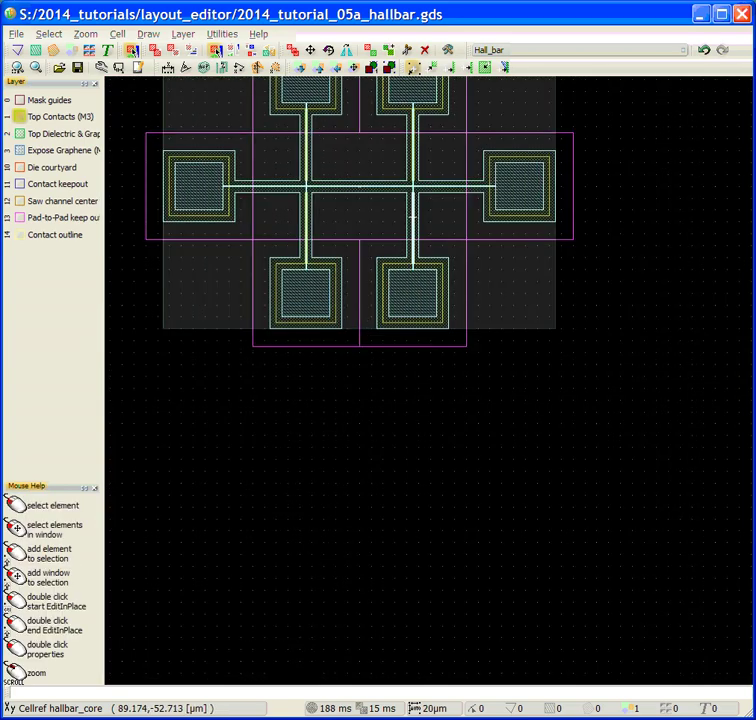
scroll(361, 213, "up", 2)
middle_click_drag(354, 221, 504, 380)
scroll(504, 380, "up", 1)
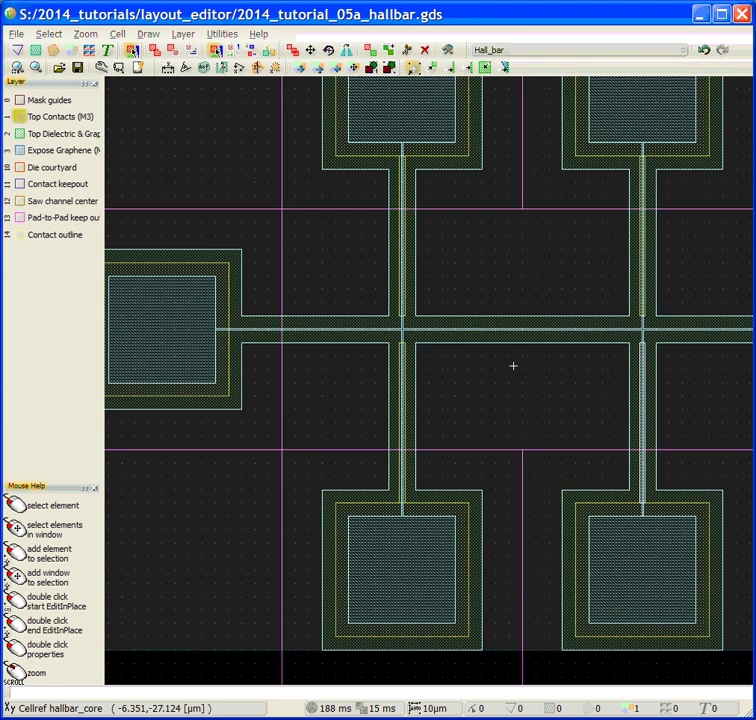
double_click(513, 366)
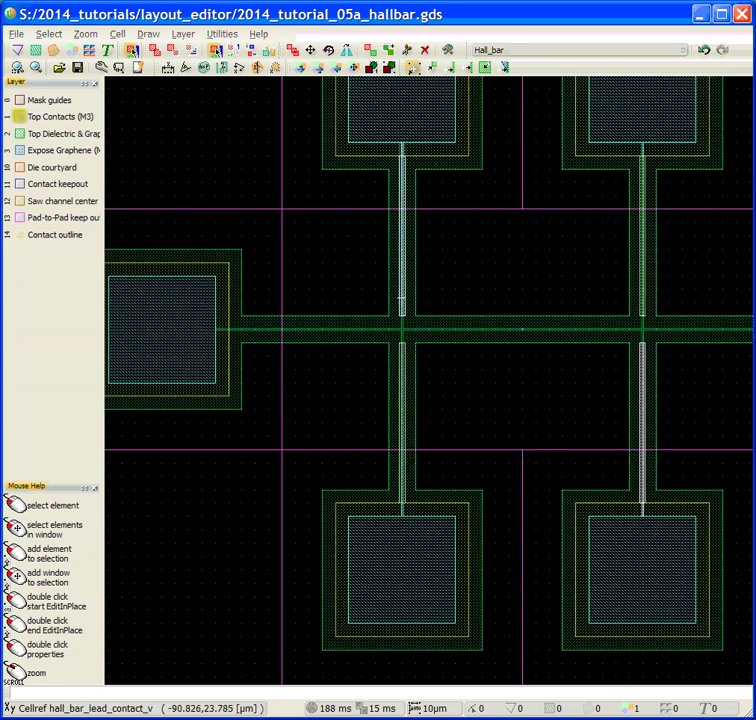
right_click(401, 392)
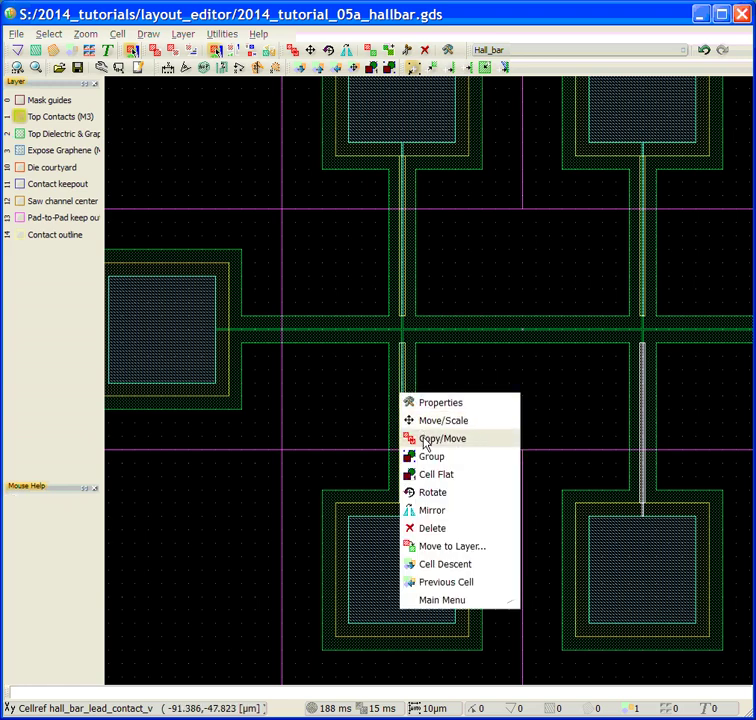
left_click(426, 440)
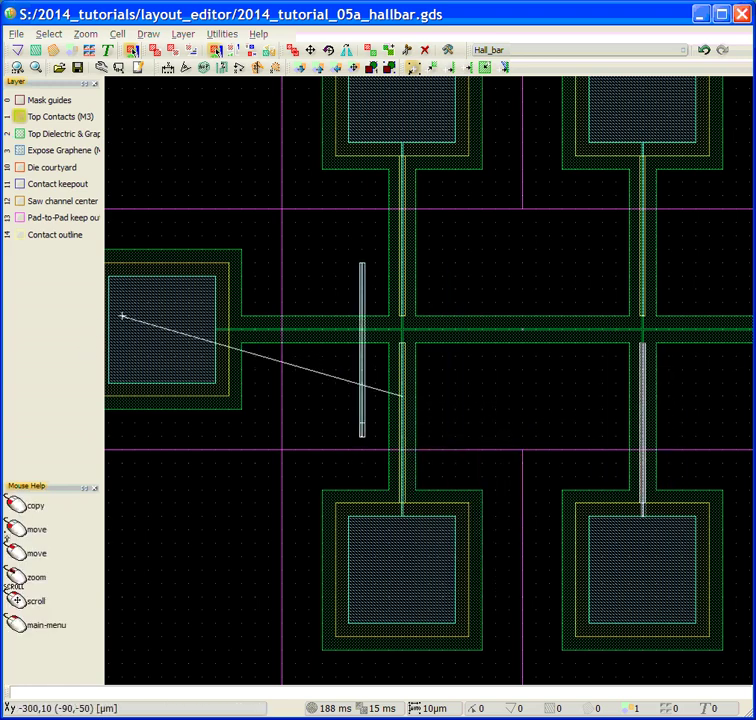
left_click(403, 383)
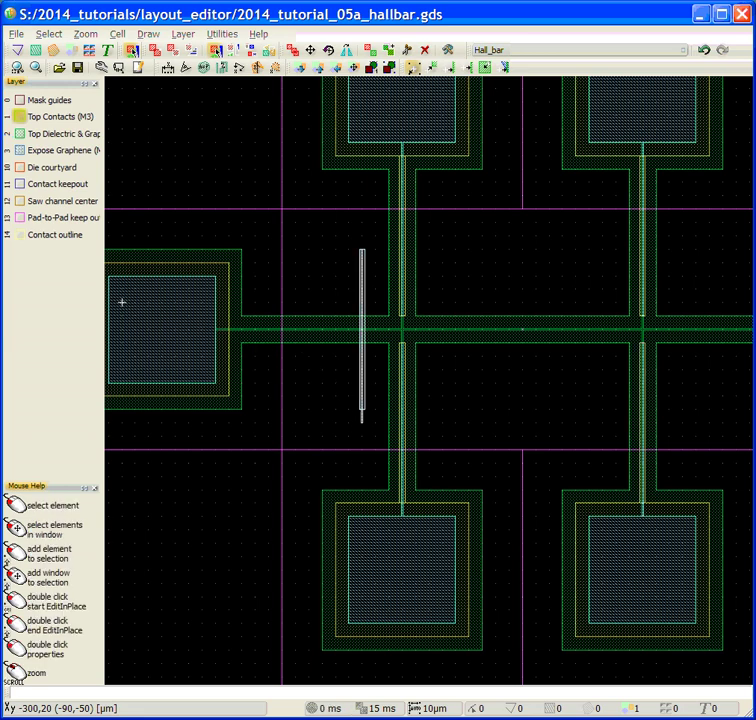
Step: Rotate the copied lead contact by 90 degrees so it runs along the horizontal arm
right_click(363, 369)
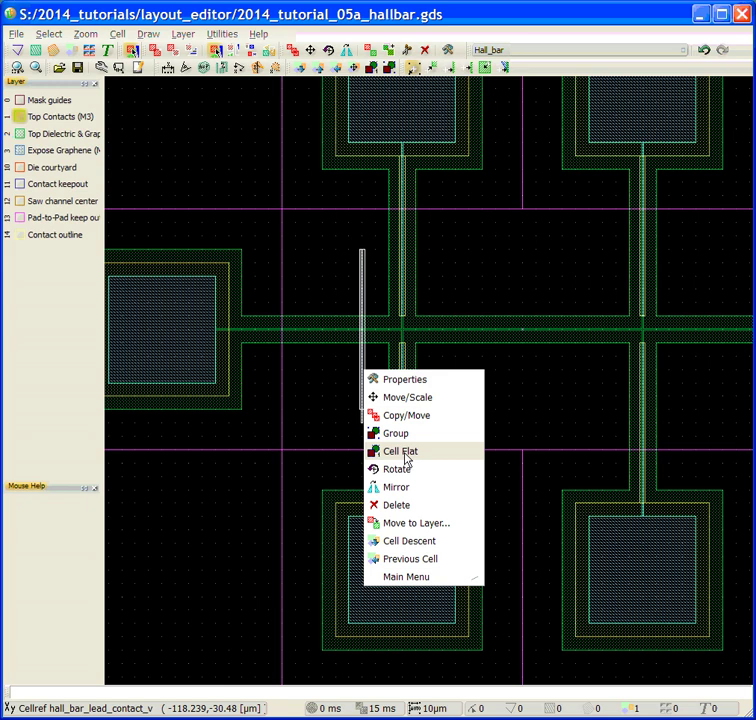
left_click(406, 470)
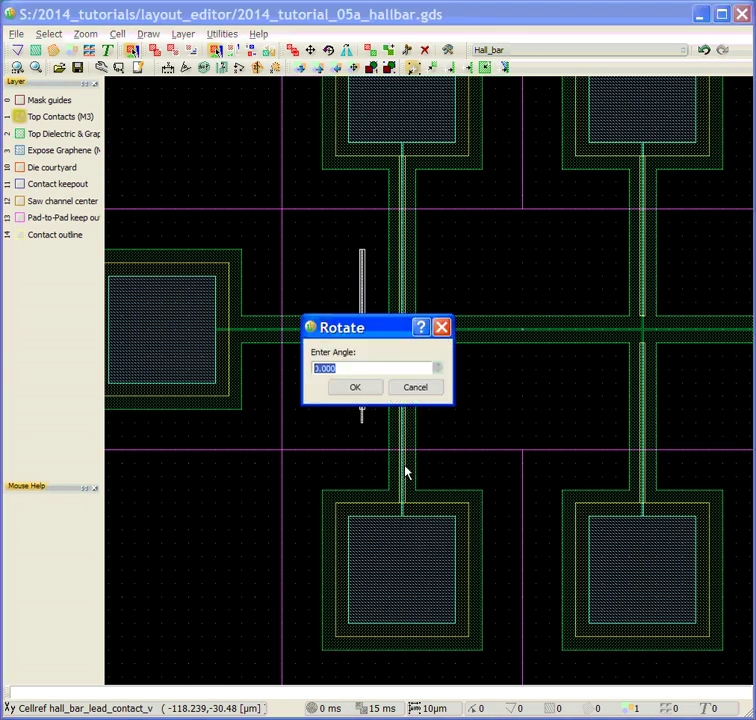
type("90")
key("Return")
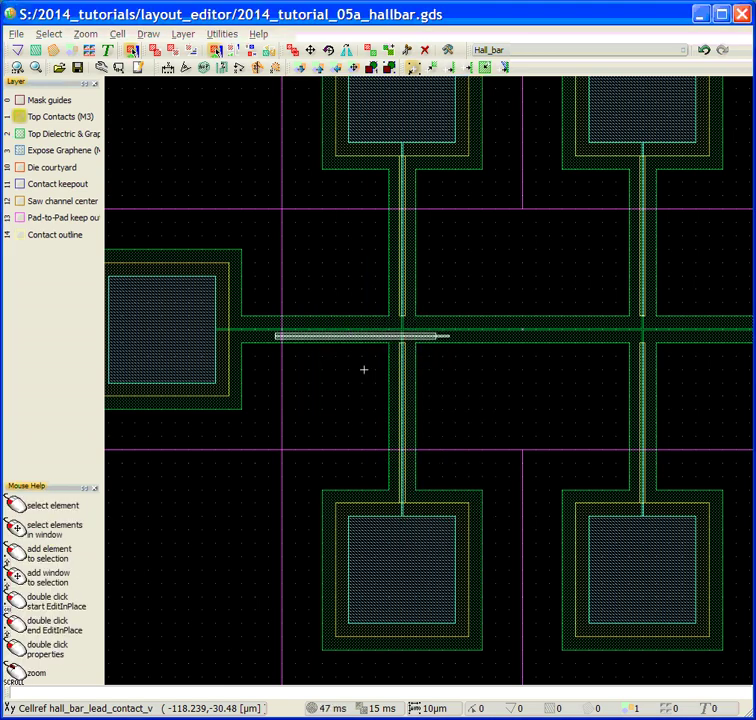
middle_click_drag(575, 411, 441, 396)
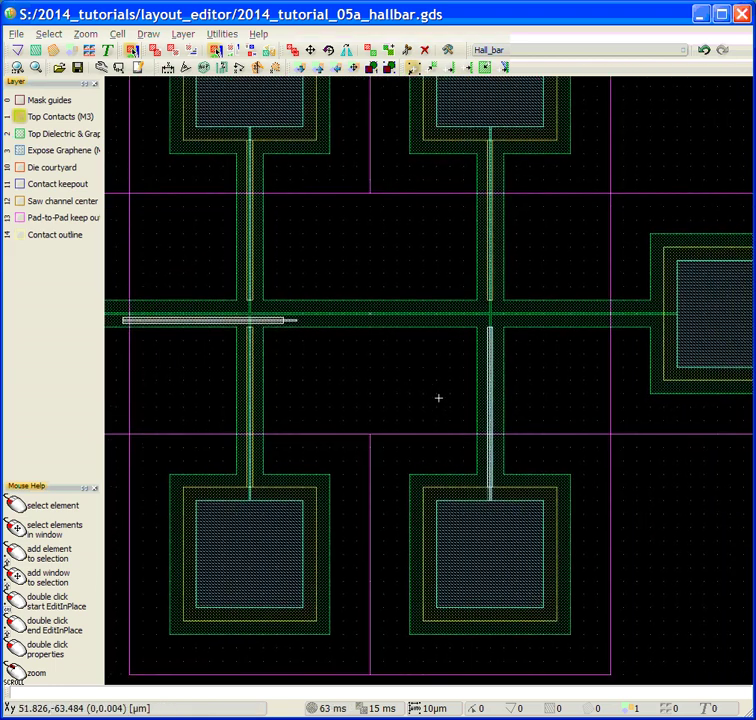
right_click(242, 321)
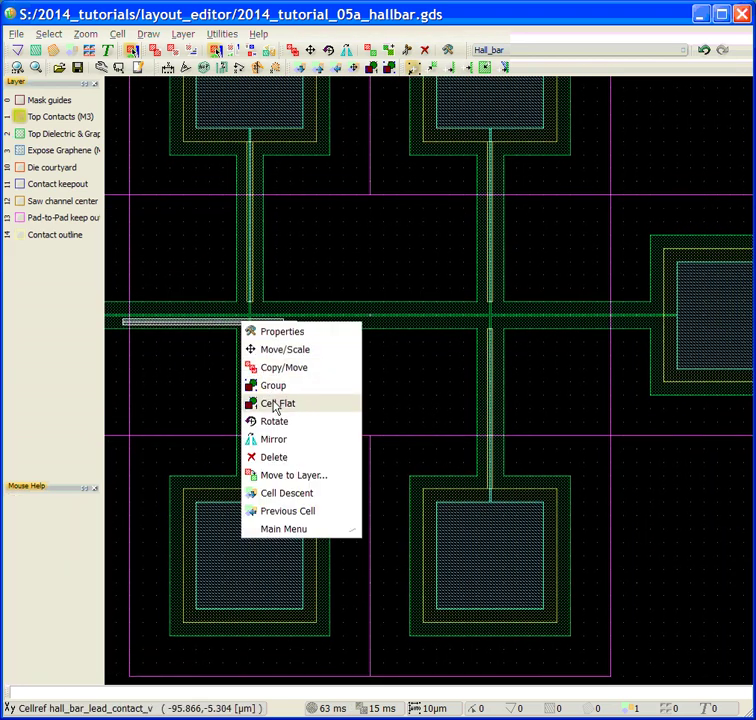
left_click(276, 404)
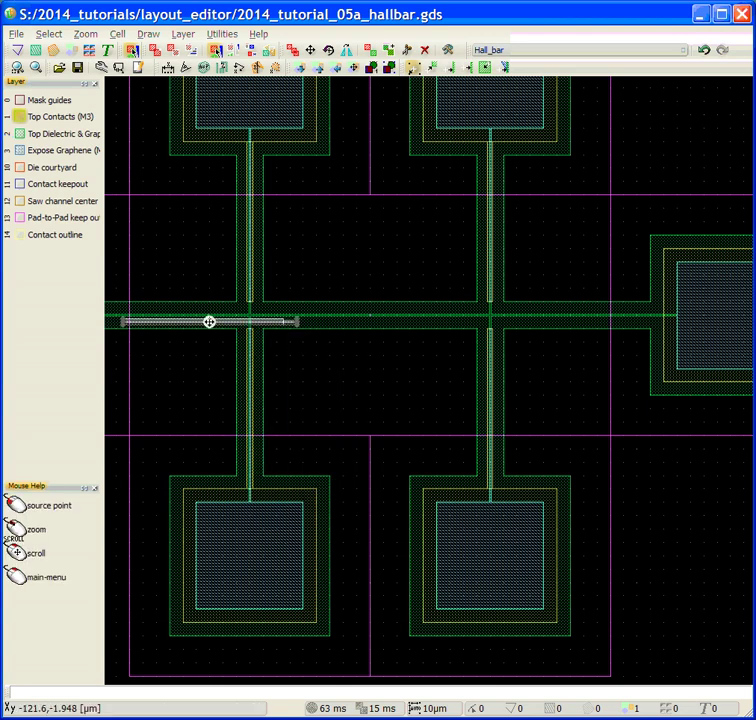
left_click(209, 321)
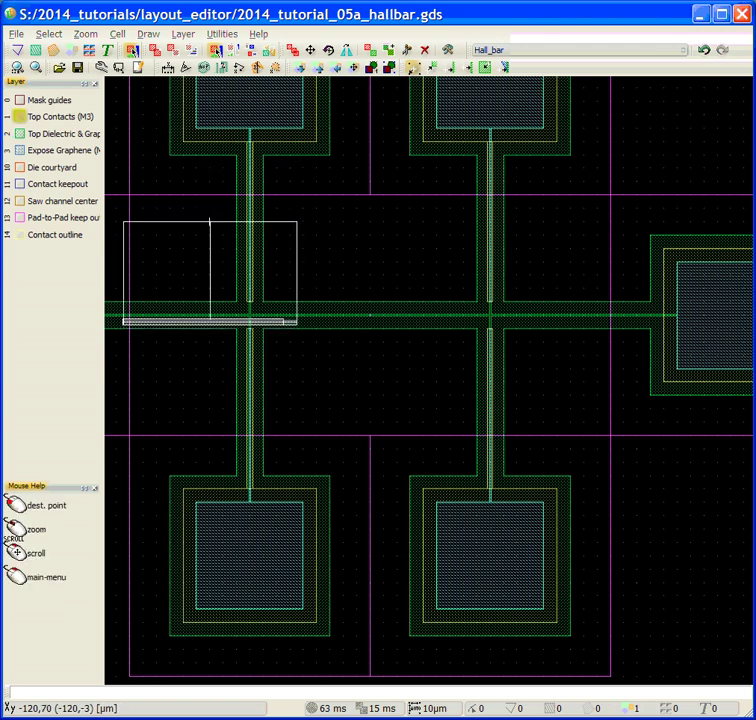
key("Escape")
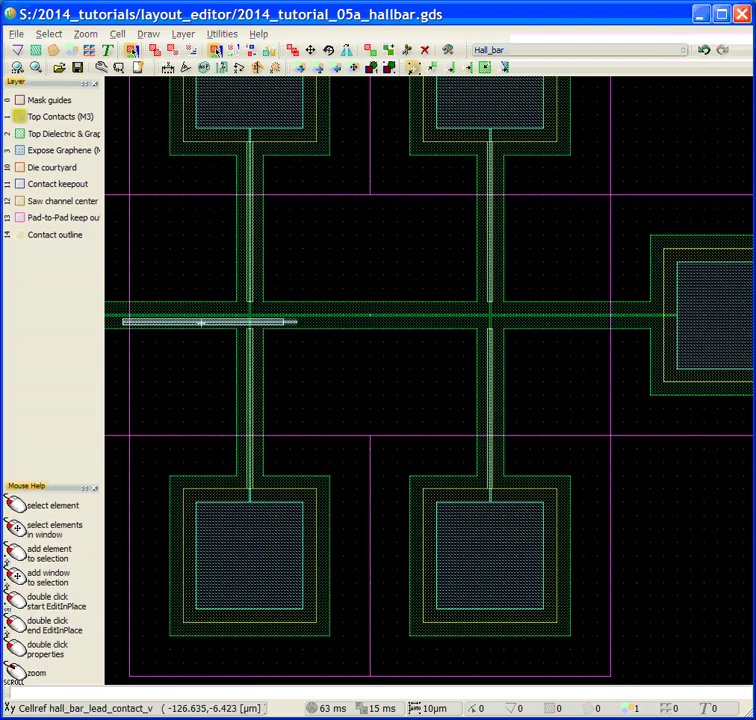
Step: Move the horizontal lead contact from reference point (-120,-5) to (165,0), centring it on the right horizontal arm against the contact pad
right_click(202, 329)
left_click(221, 353)
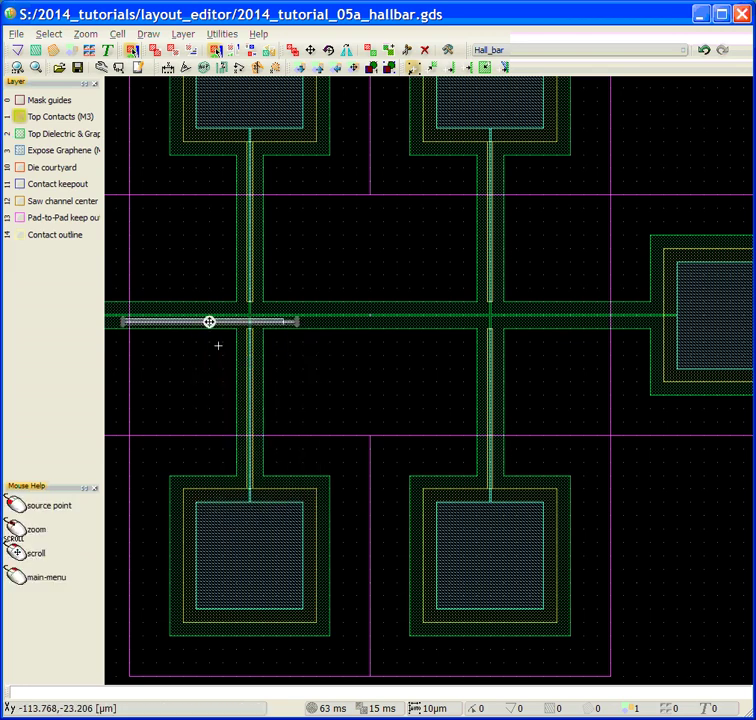
left_click(209, 321)
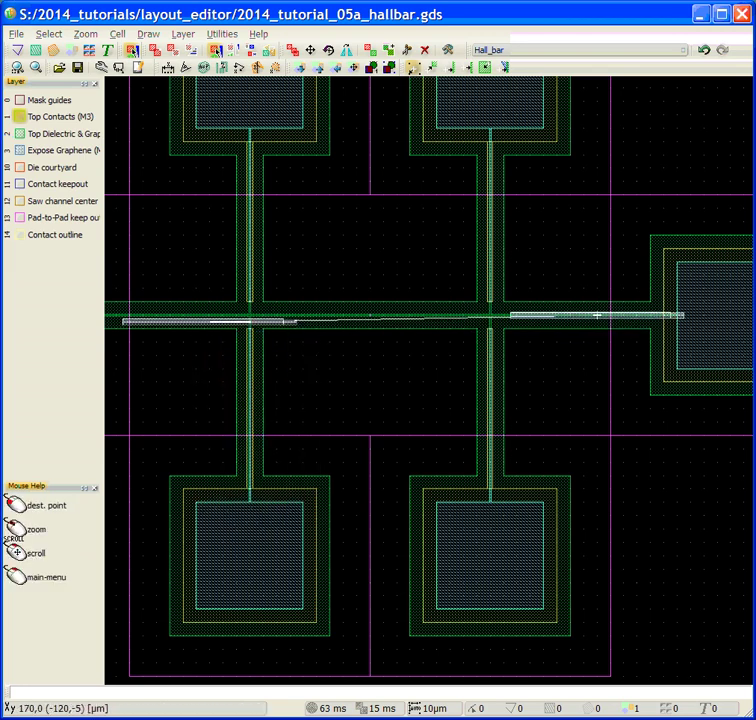
scroll(584, 317, "up", 1)
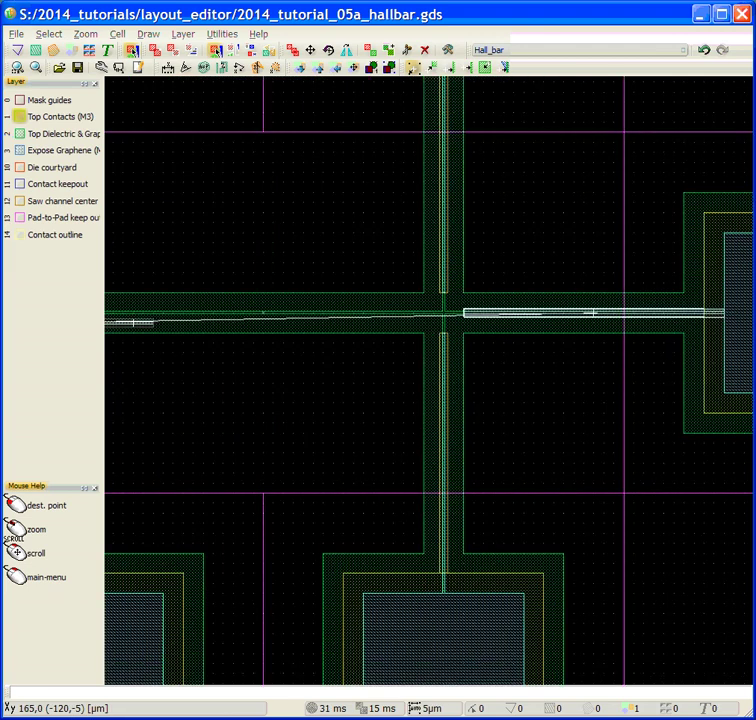
left_click(594, 313)
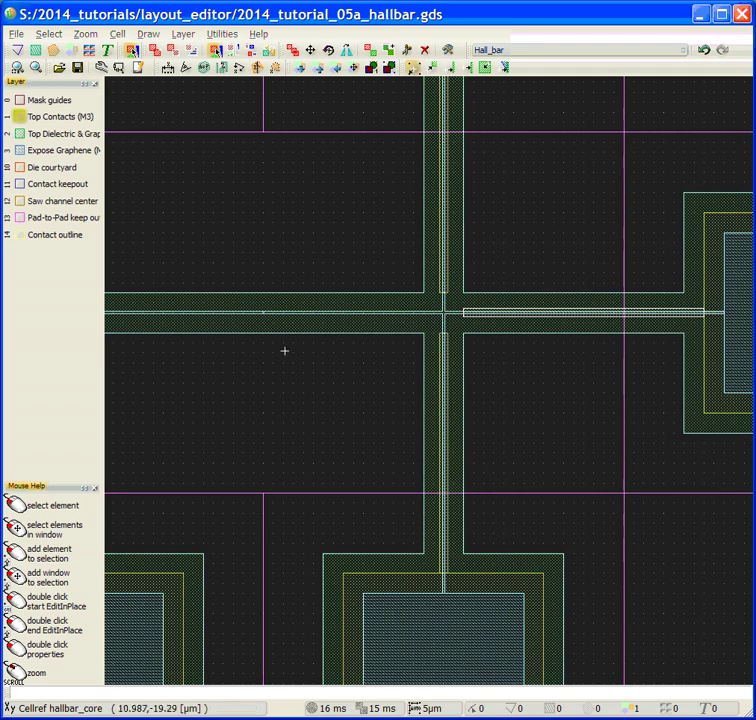
Step: Copy the right arm's lead contact about 270 µm left and 20 µm down, placing it across the lower-left vertical arm
scroll(272, 378, "down", 3)
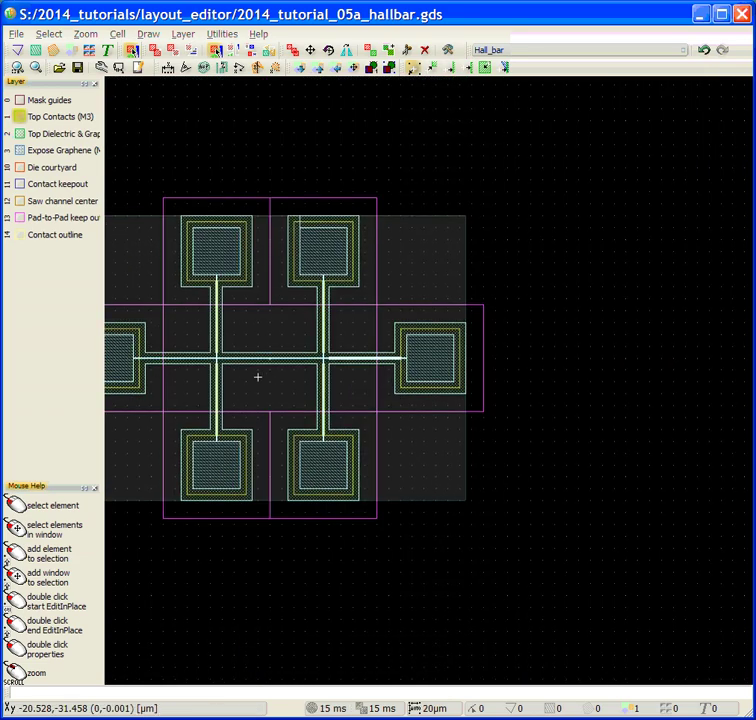
middle_click_drag(258, 377, 430, 395)
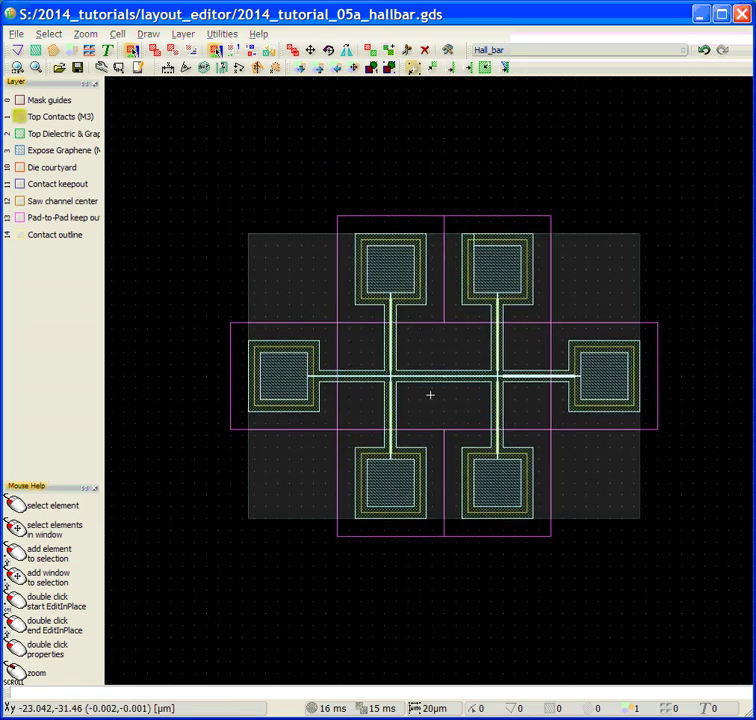
scroll(430, 395, "up", 1)
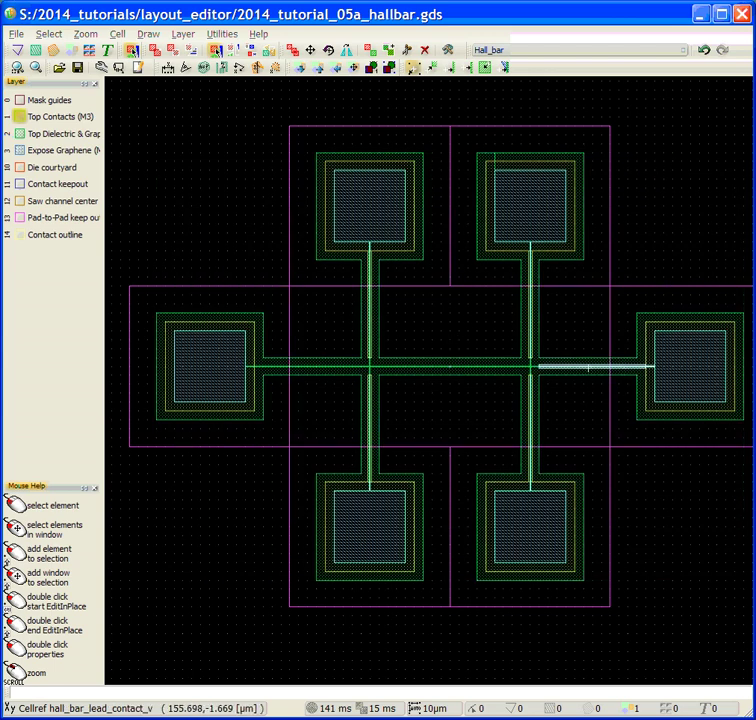
right_click(590, 371)
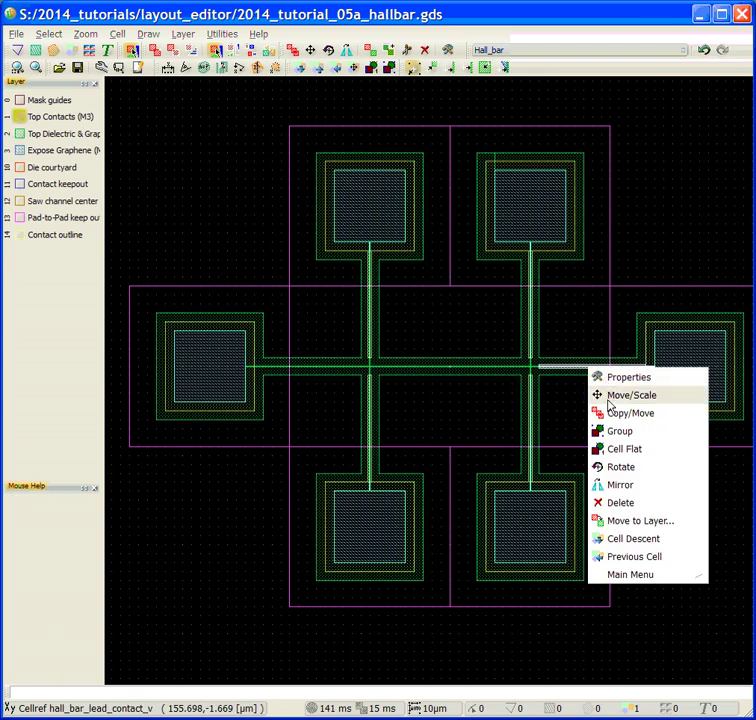
left_click(611, 413)
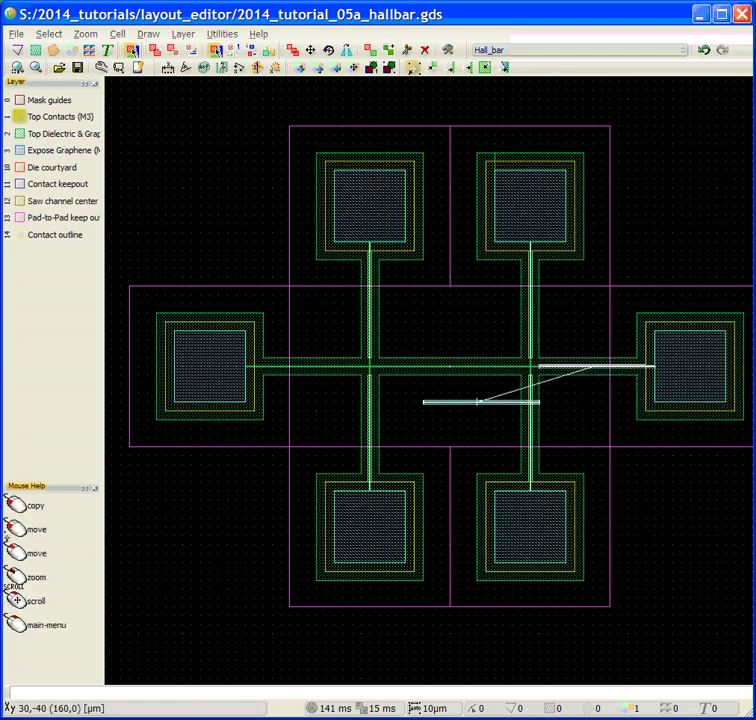
left_click(341, 385)
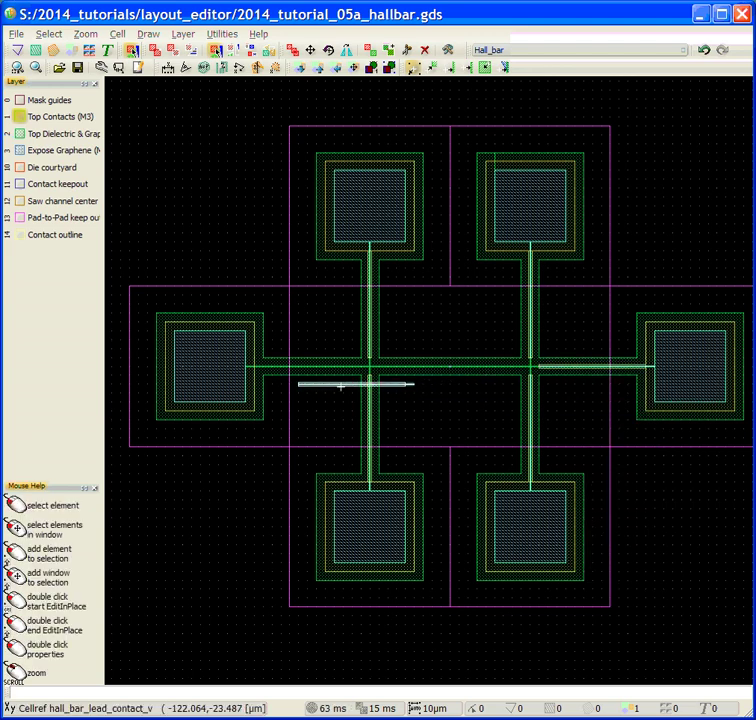
Step: Rotate the copied horizontal lead contact by 180 degrees
right_click(339, 384)
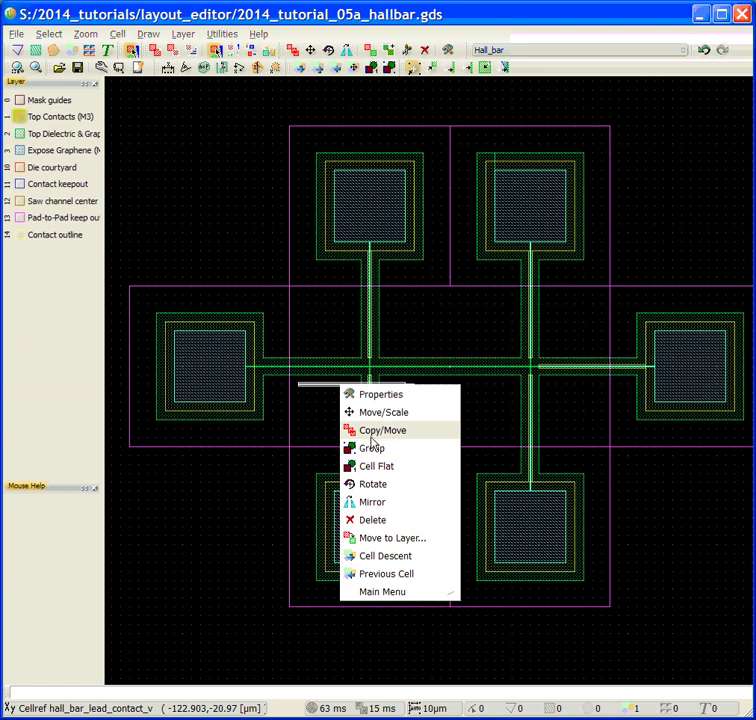
left_click(373, 484)
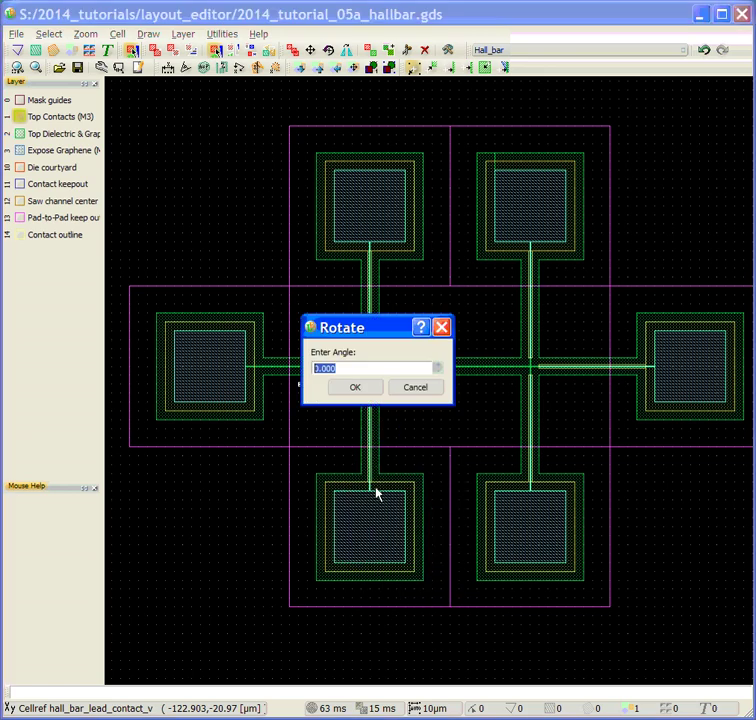
type("180")
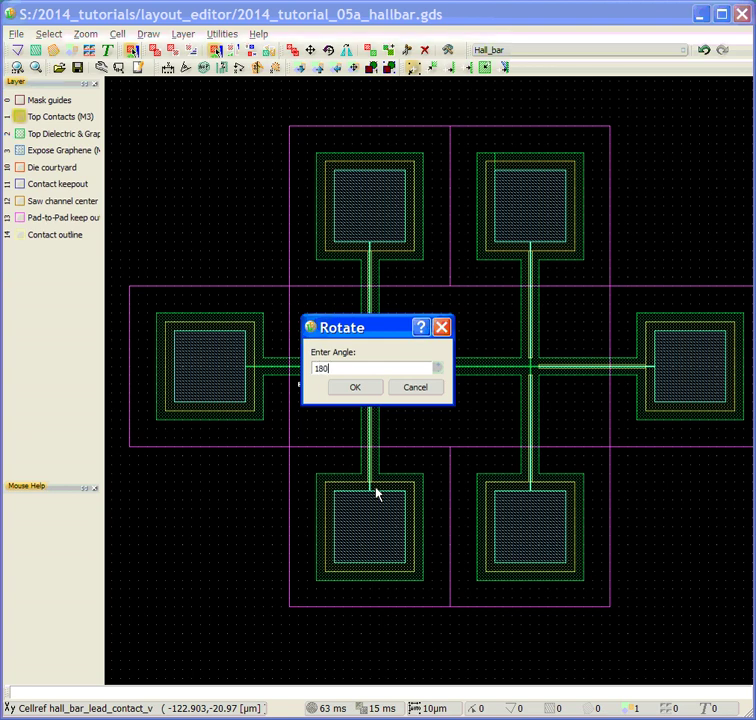
key("Return")
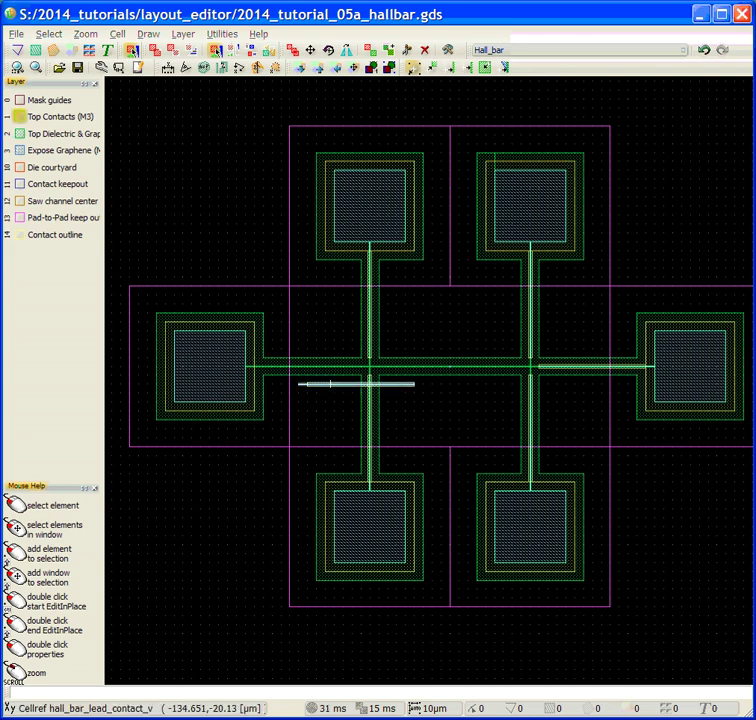
right_click(327, 385)
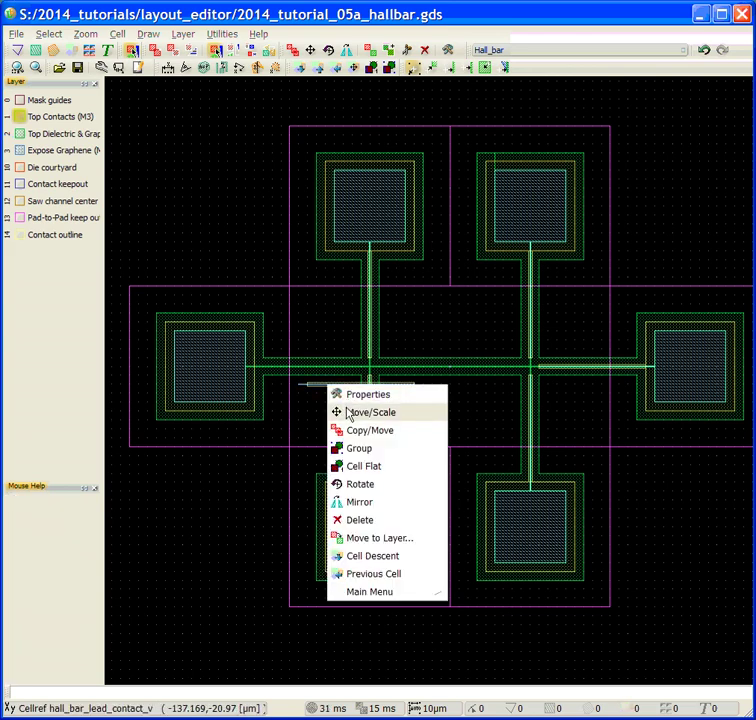
left_click(350, 413)
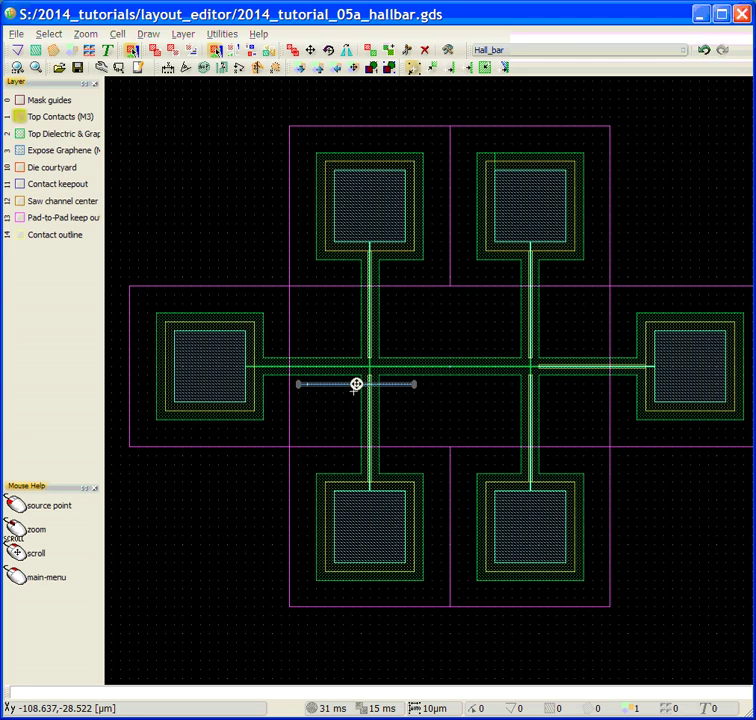
left_click(356, 384)
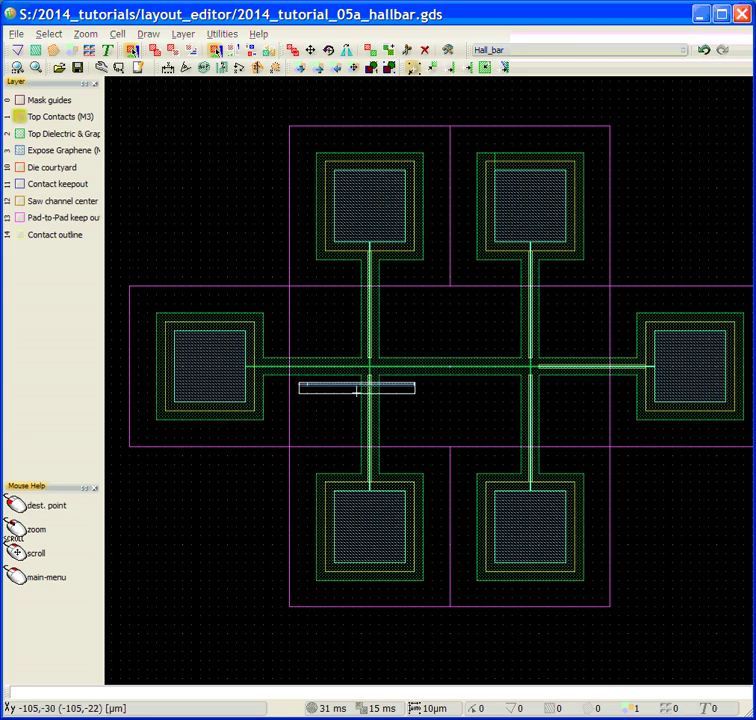
left_click(354, 388)
Step: Move the rotated lead contact from its centre (-105,-20) to (-165,0), centring it on the left horizontal arm against the contact pad
scroll(335, 385, "up", 2)
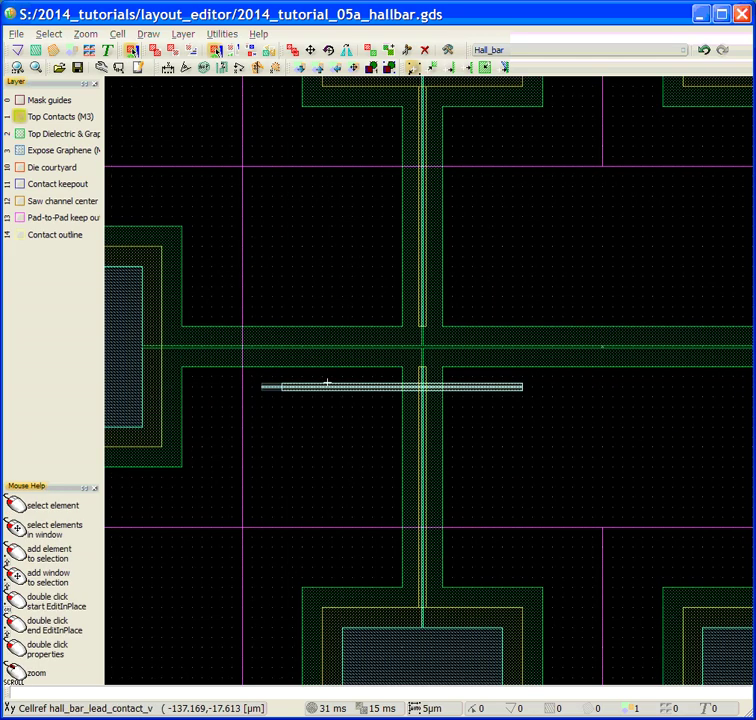
right_click(349, 390)
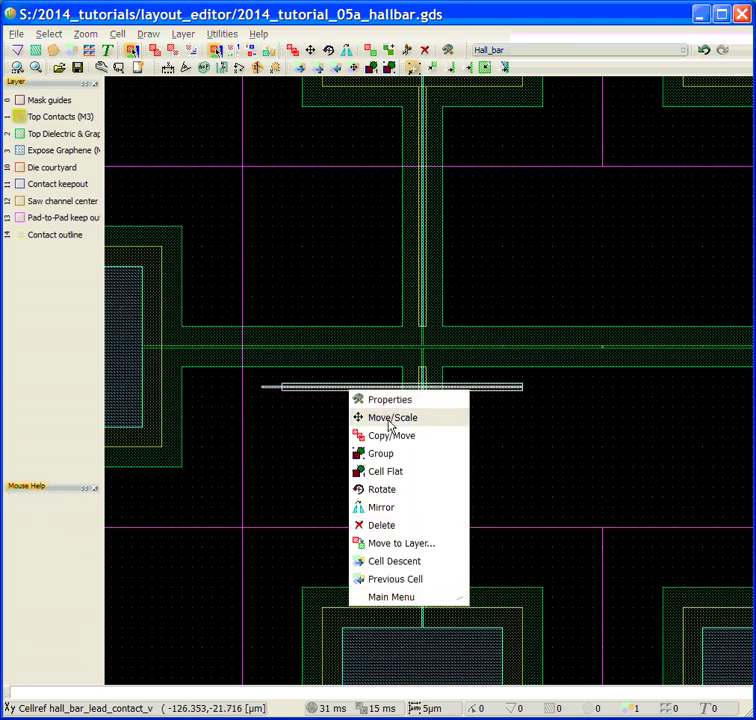
left_click(390, 418)
left_click(391, 386)
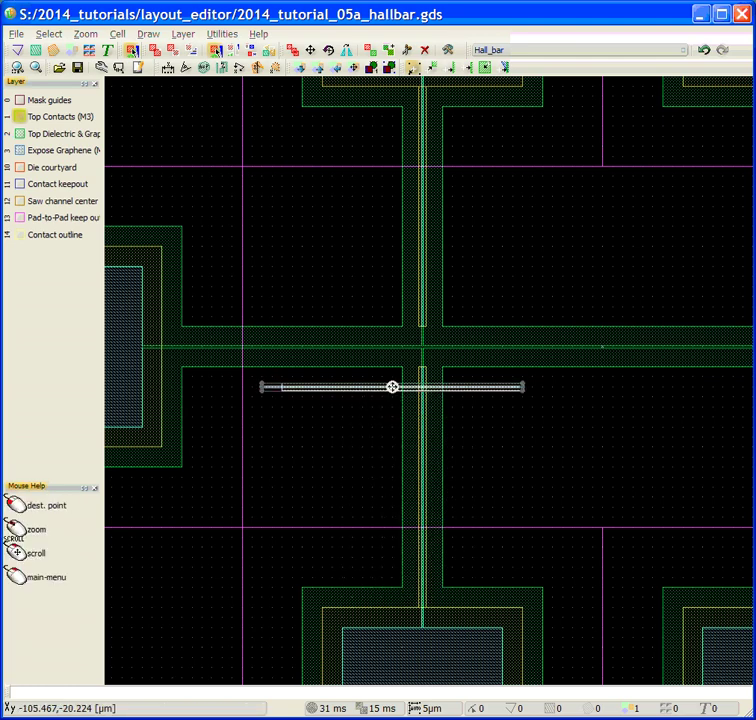
left_click(272, 346)
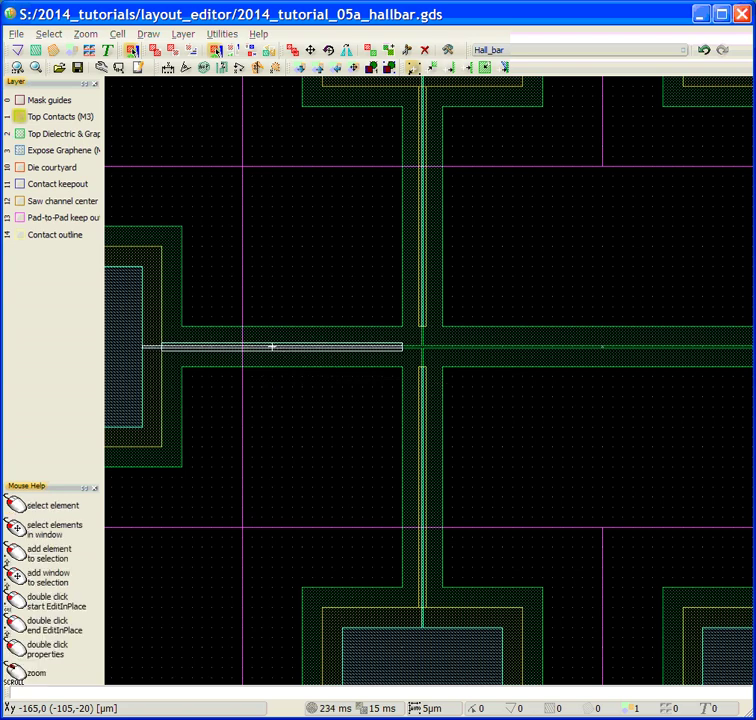
Step: Hide the Top Contacts (M3) and Expose Graphene layers and examine the Top Dielectric layer along the central channel
scroll(378, 310, "down", 2)
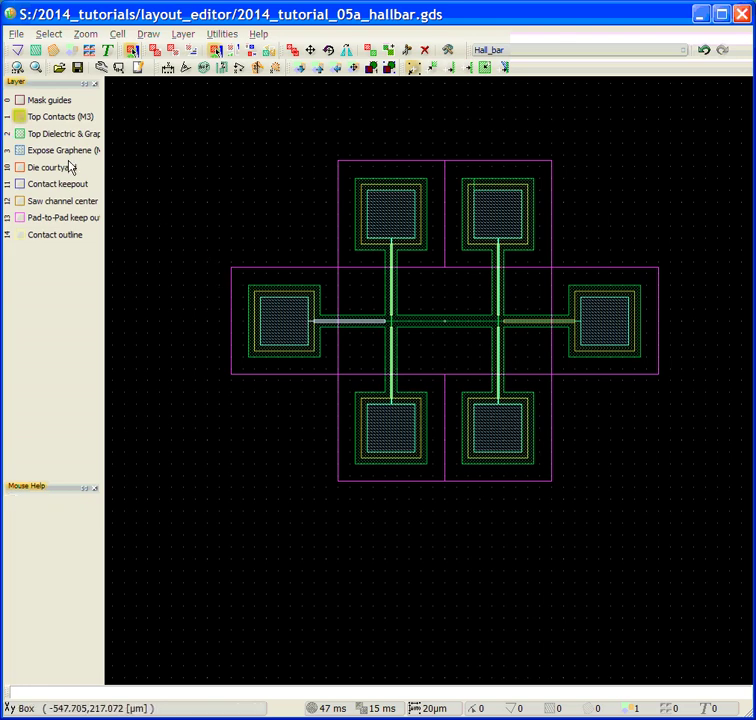
left_click(21, 118)
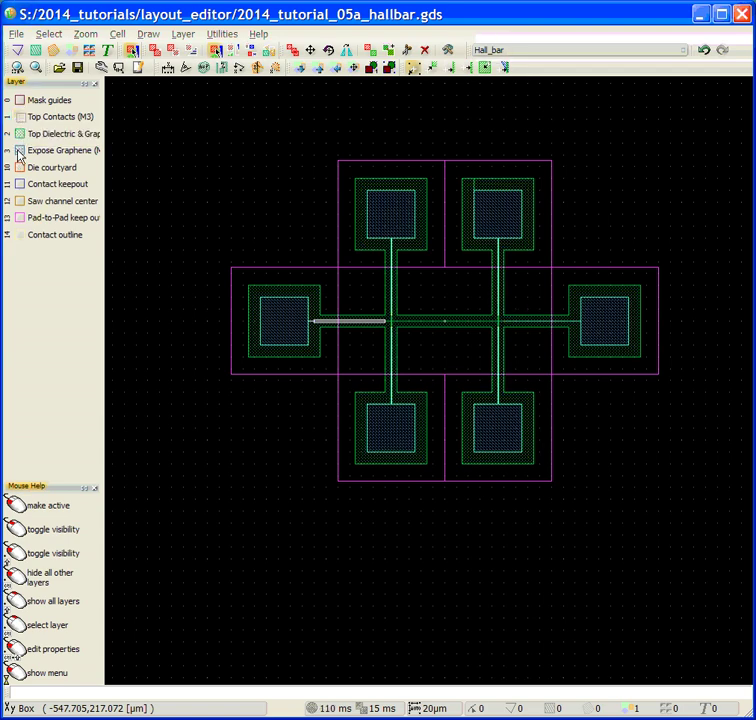
left_click(19, 151)
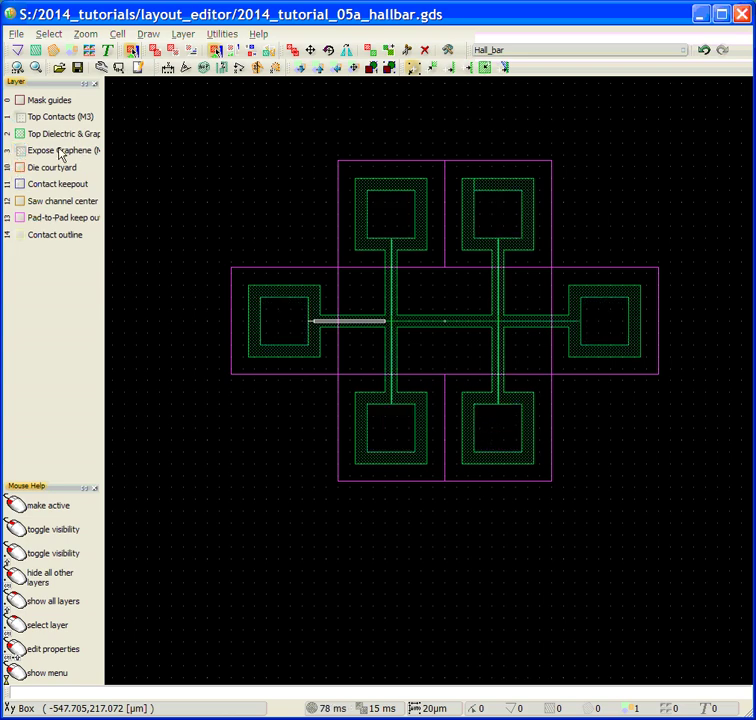
key("Delete")
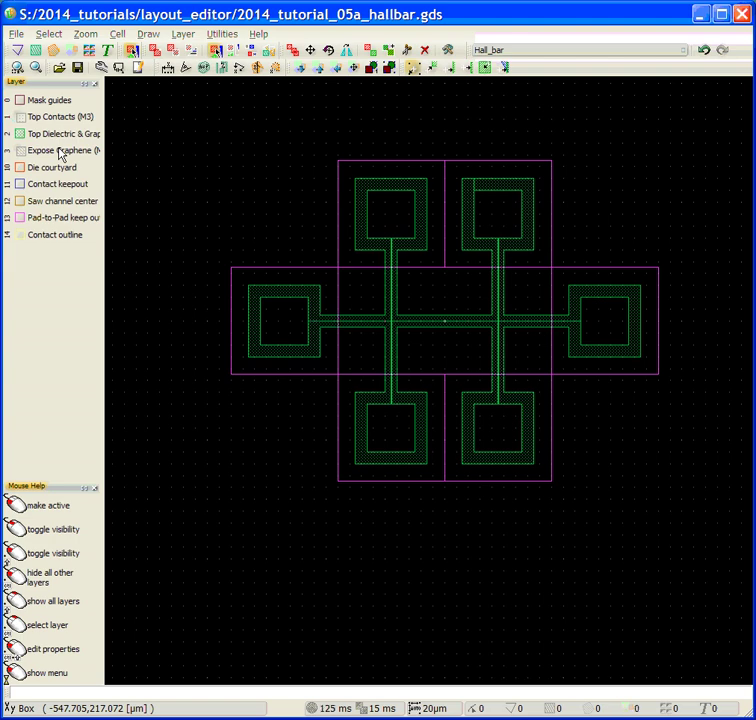
key("ctrl+z")
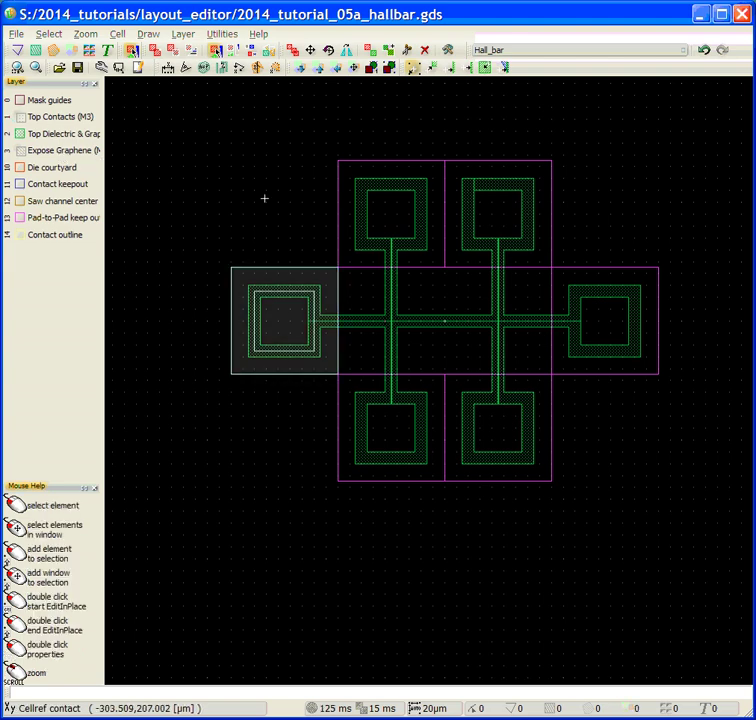
scroll(263, 199, "up", 1)
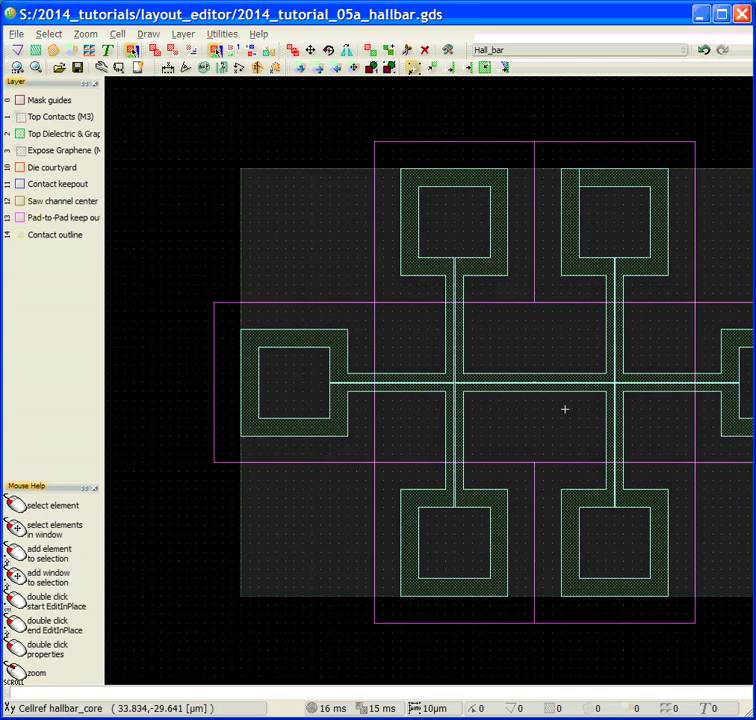
middle_click_drag(547, 407, 483, 407)
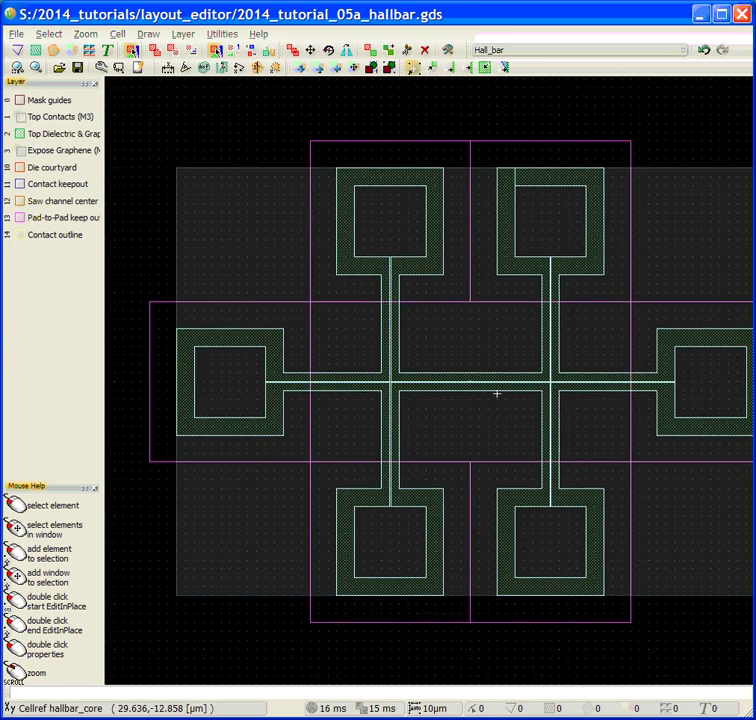
scroll(497, 378, "up", 5)
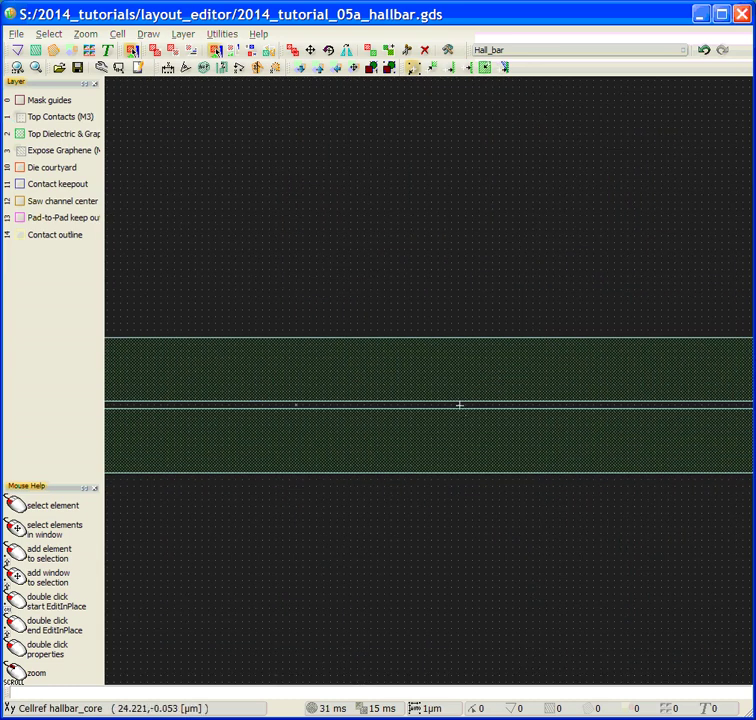
scroll(459, 405, "down", 5)
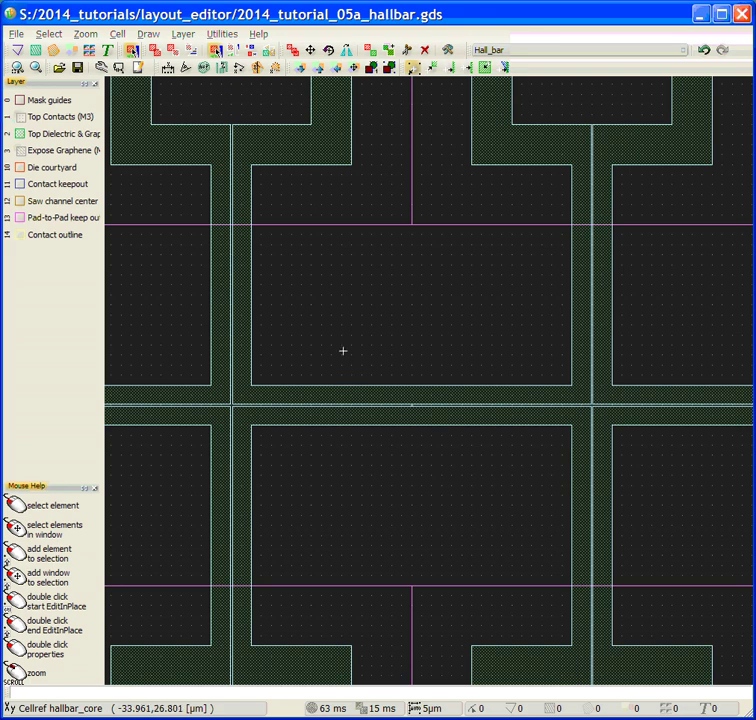
scroll(343, 349, "down", 1)
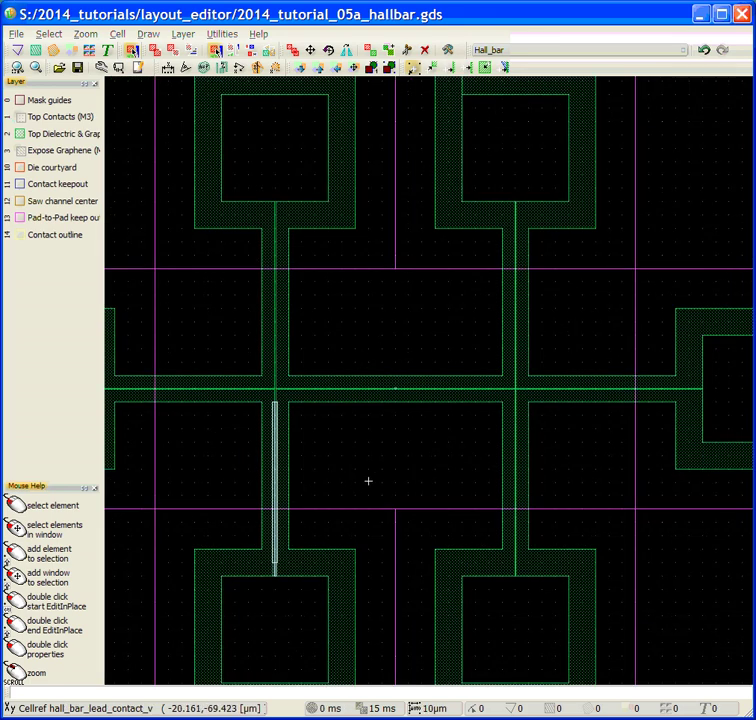
Step: Return to the previous cell, hallbar_template, and examine its dielectric outline and channel lines
right_click(419, 472)
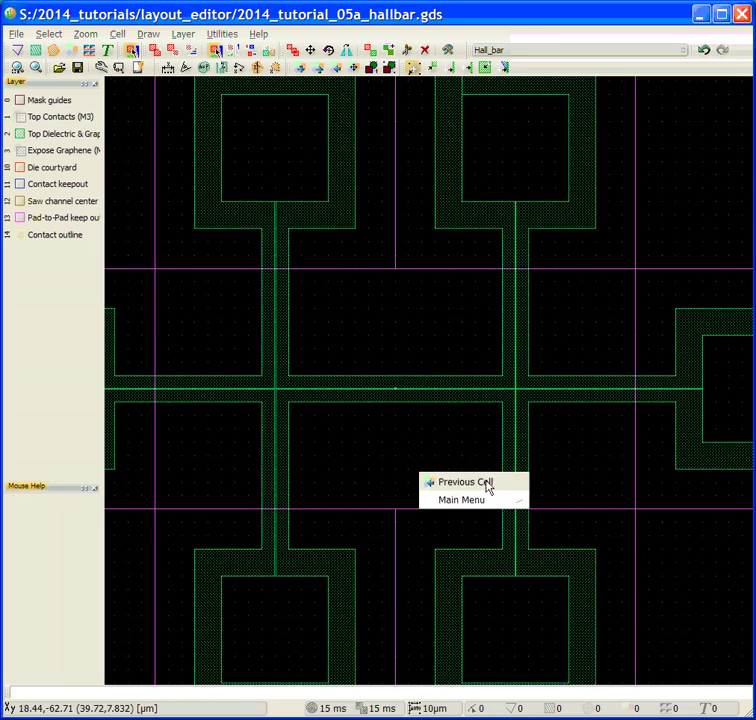
left_click(470, 484)
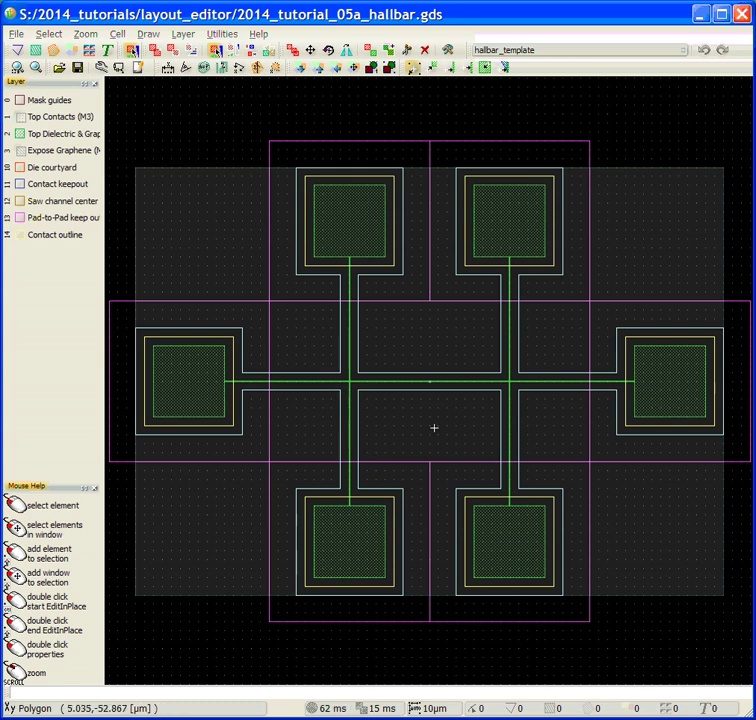
scroll(435, 429, "up", 1)
scroll(428, 441, "down", 1)
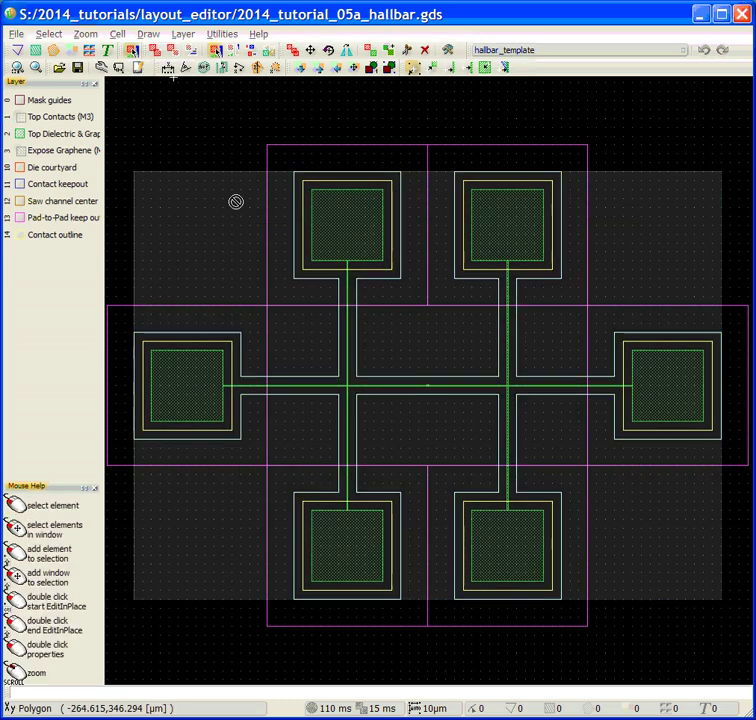
scroll(389, 389, "up", 3)
scroll(389, 389, "down", 3)
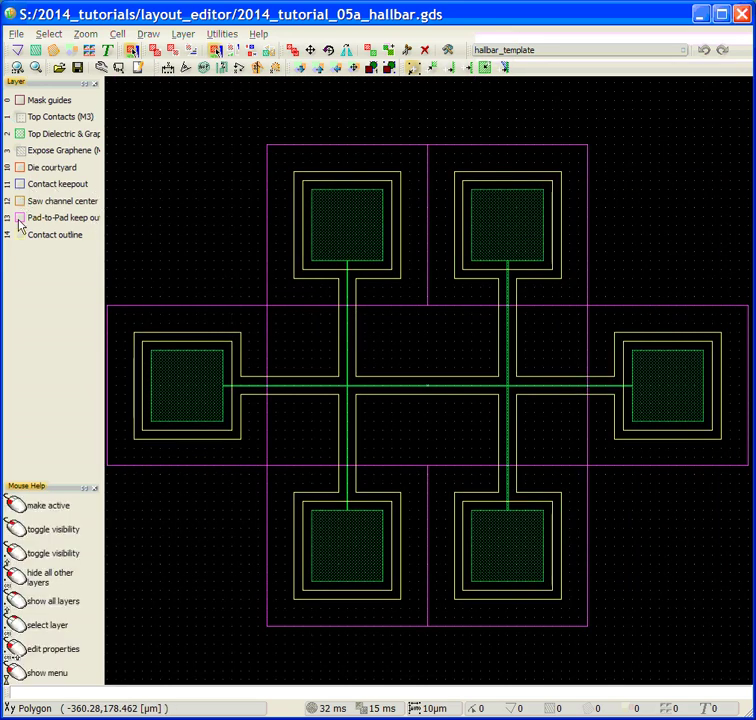
Step: Hide the Pad-to-Pad keep out and Contact outline layers in hallbar_template and open the Hall_bar cell
left_click(19, 222)
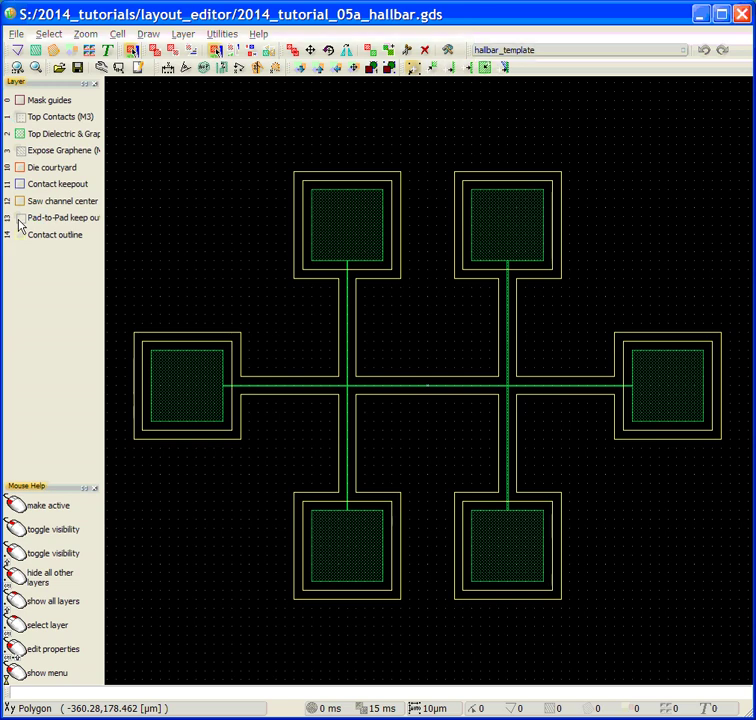
left_click(18, 238)
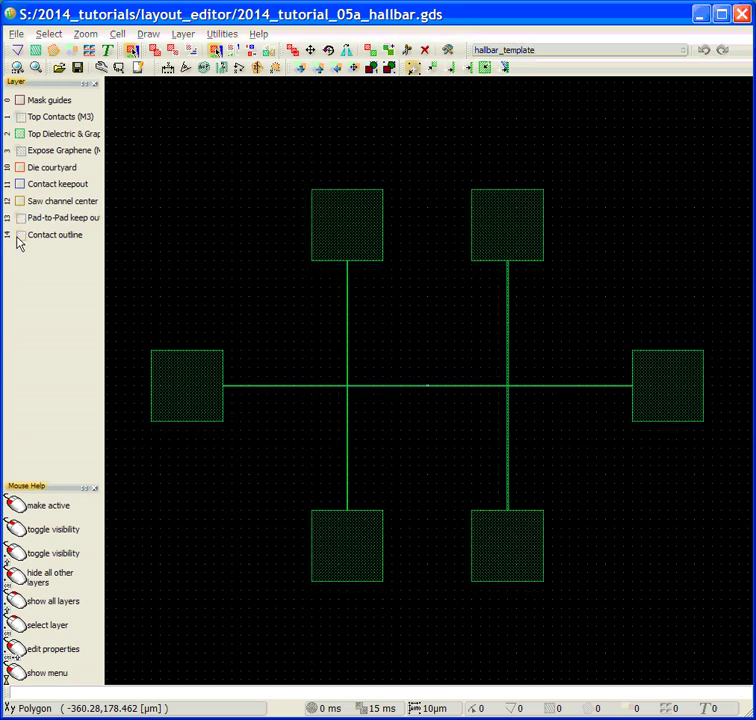
left_click(552, 53)
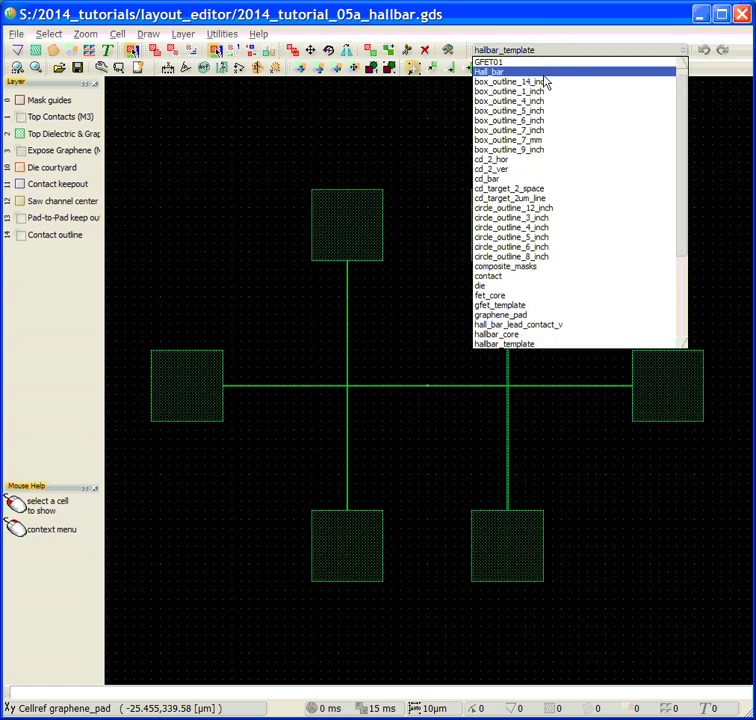
left_click(544, 74)
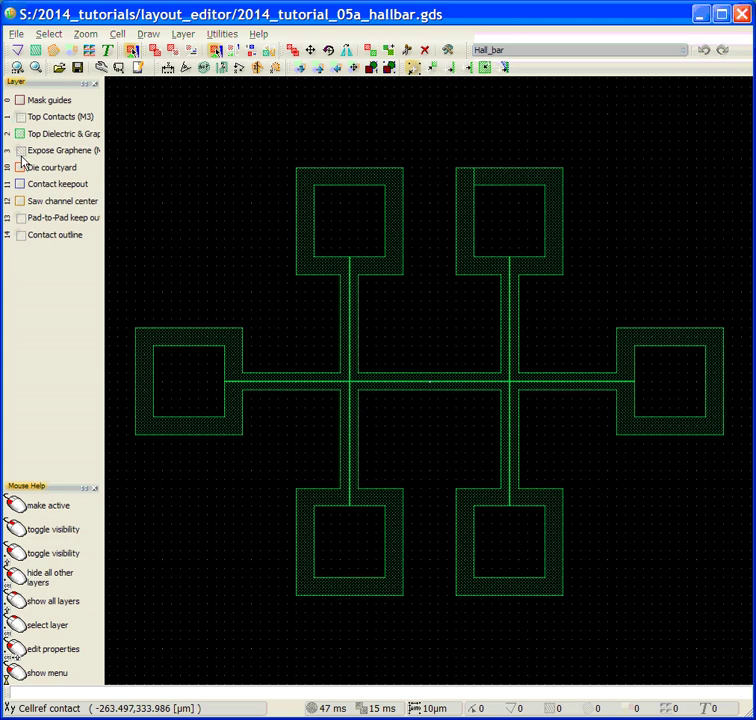
Step: Show the Expose Graphene and Top Contacts (M3) layers again over the Hall bar's dielectric
left_click(21, 153)
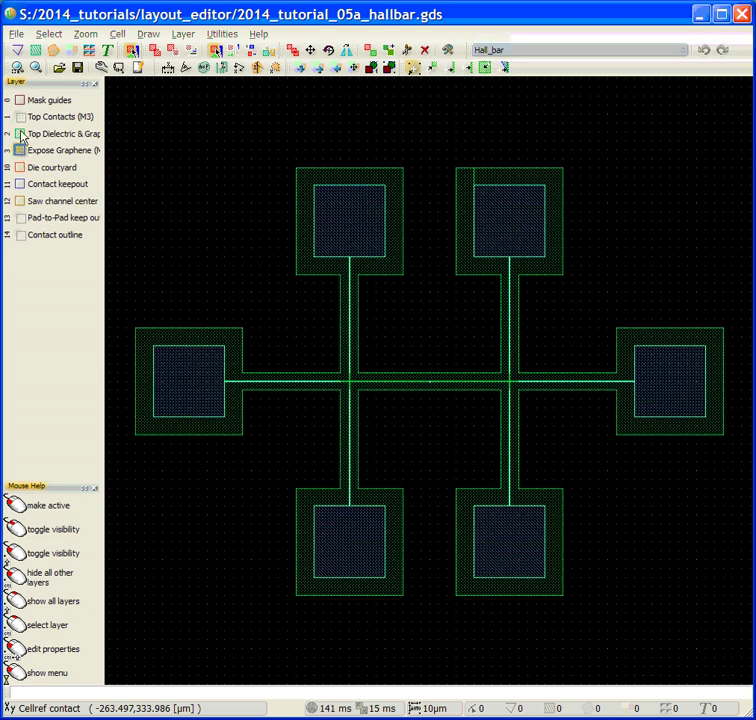
left_click(21, 135)
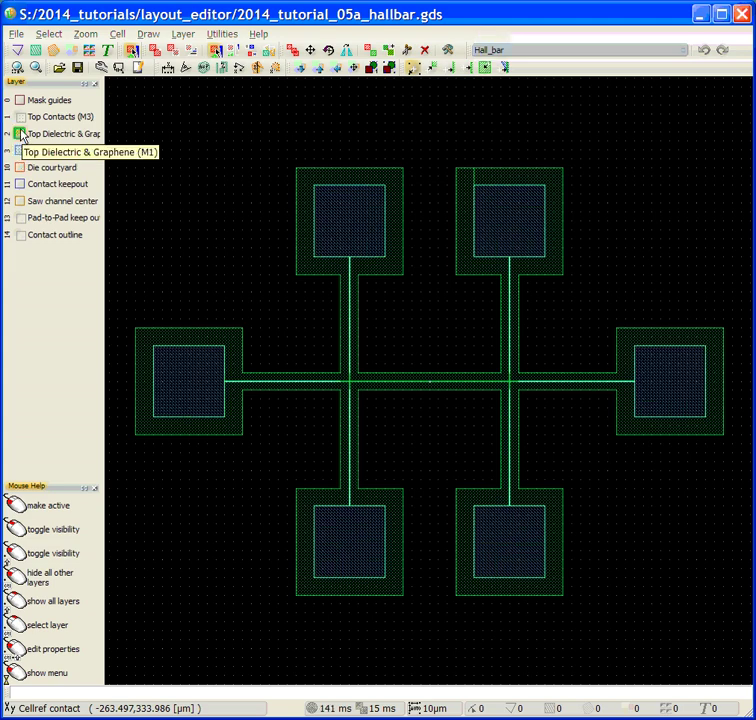
left_click(21, 119)
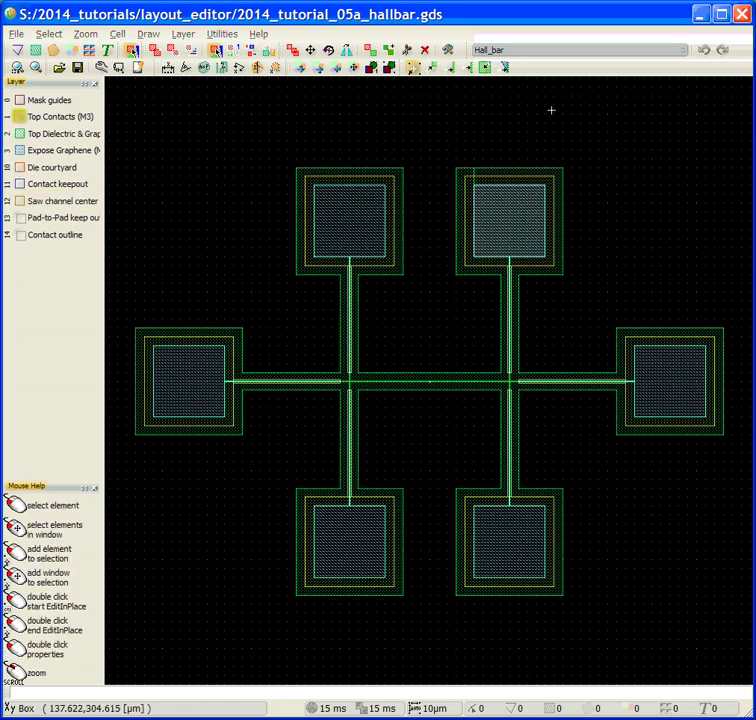
Step: Open the hallbar_template cell and examine its six graphene pads and channel lines without the outline layers
left_click(575, 52)
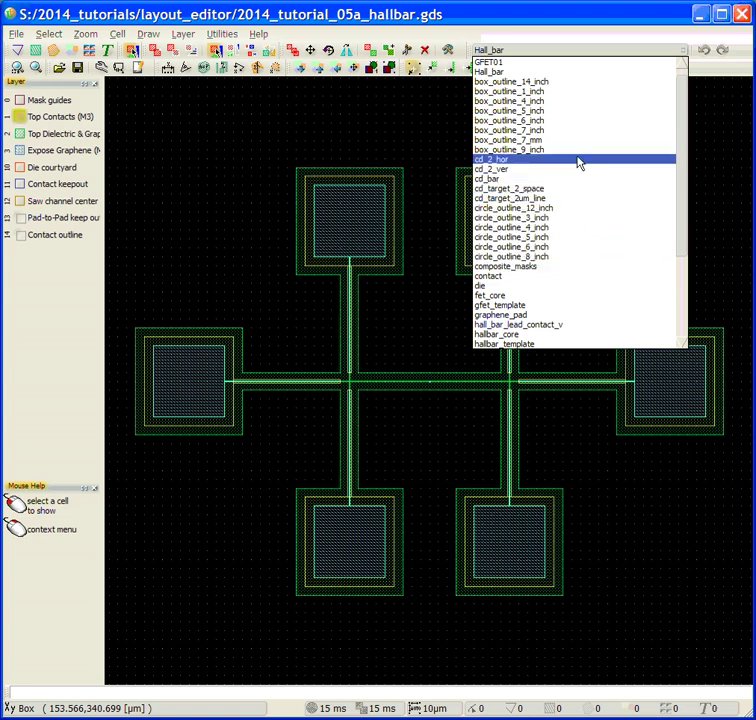
scroll(577, 292, "down", 1)
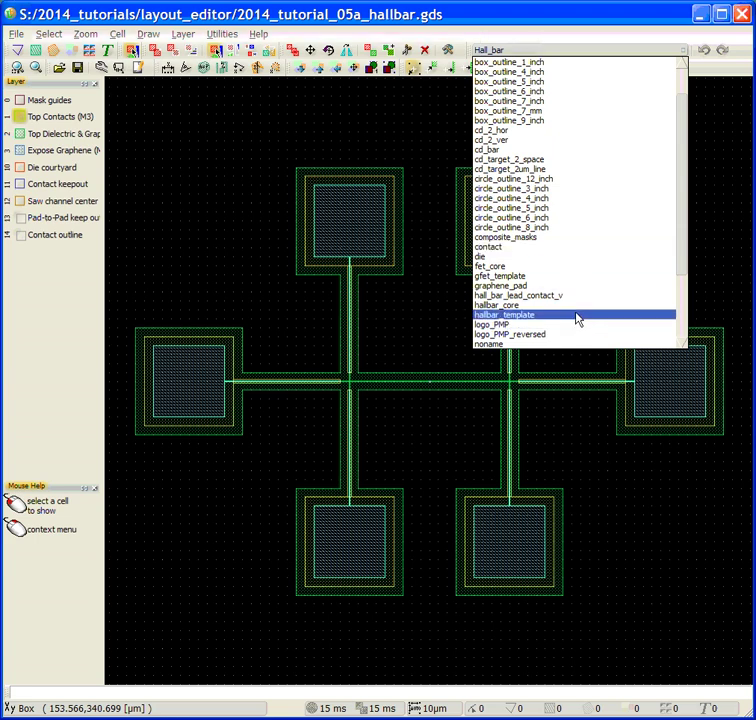
left_click(577, 316)
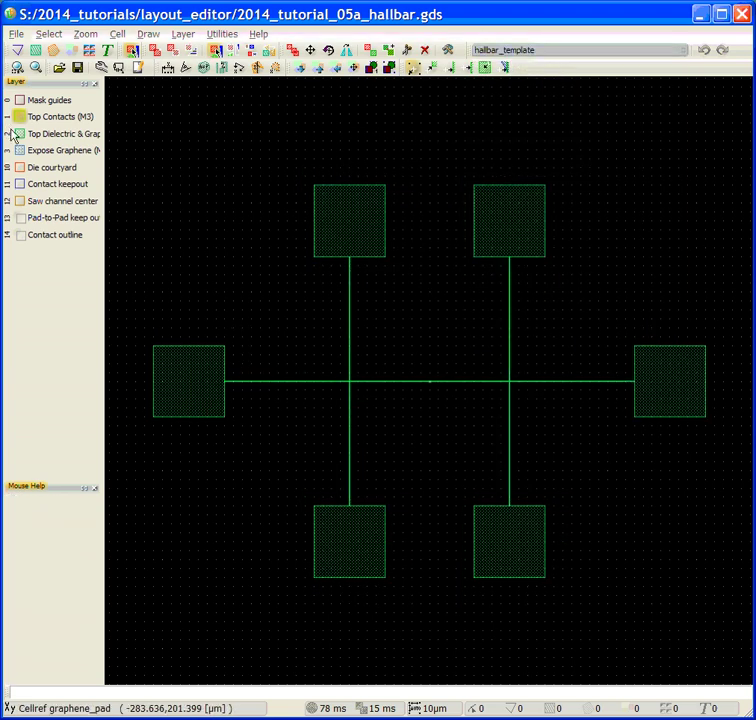
Step: Open the hallbar_core cell to examine its merged dielectric outline, and return to the Hall_bar cell
left_click(508, 50)
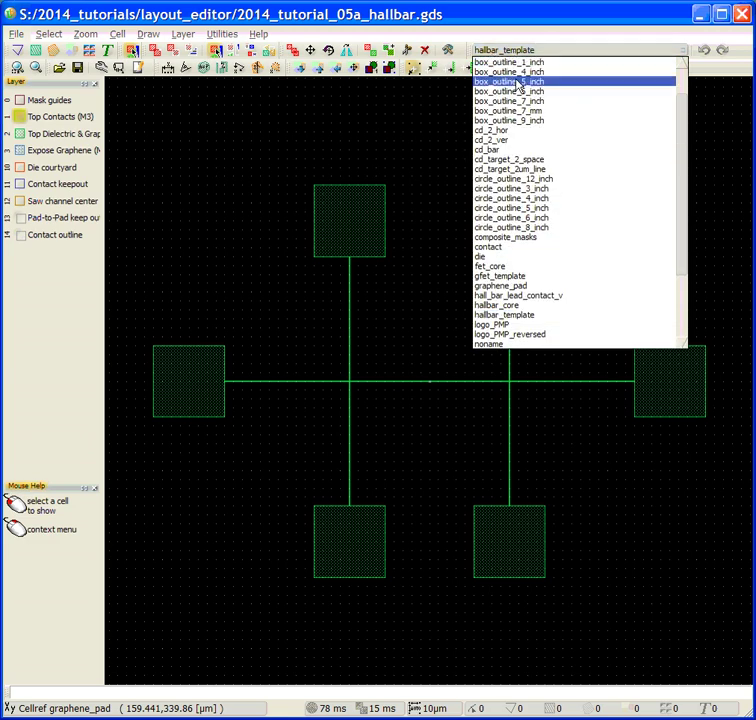
left_click(522, 267)
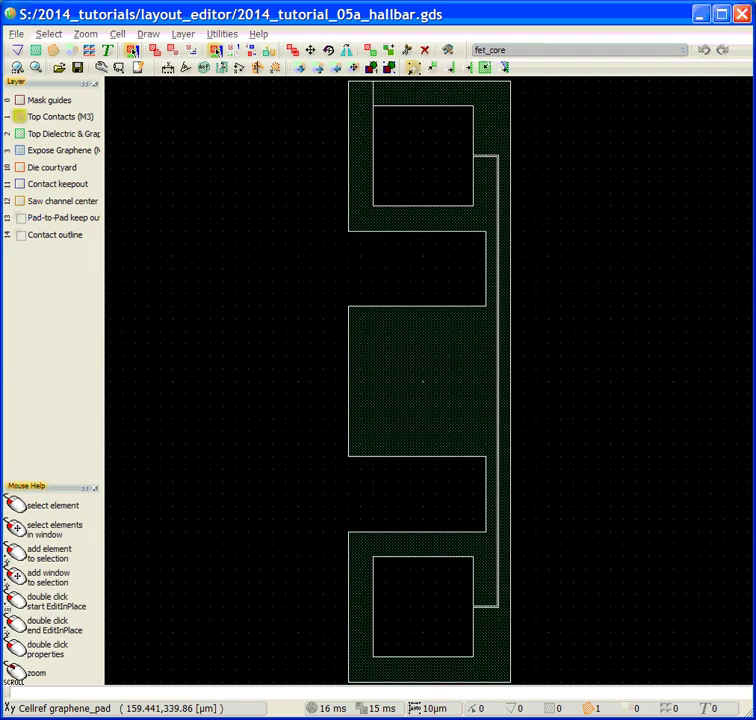
left_click(570, 51)
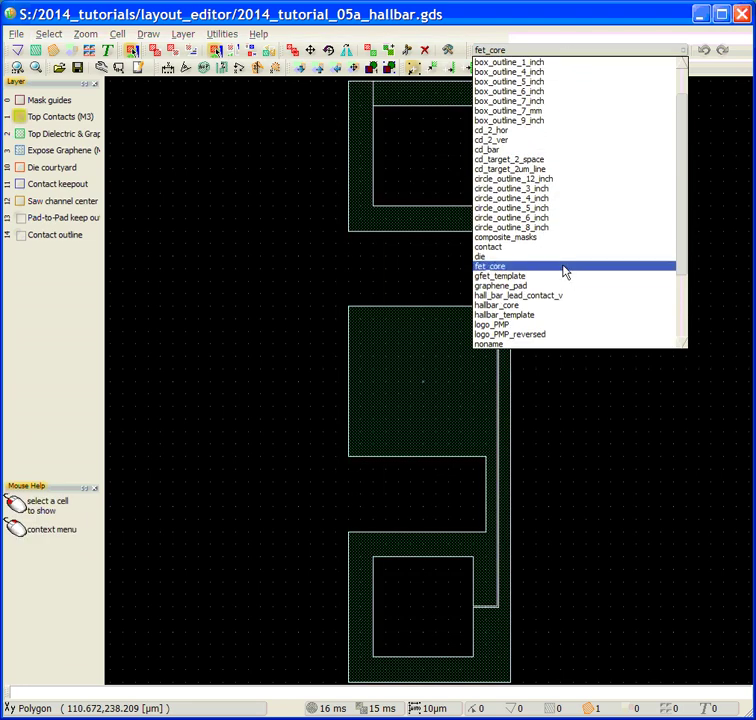
left_click(575, 315)
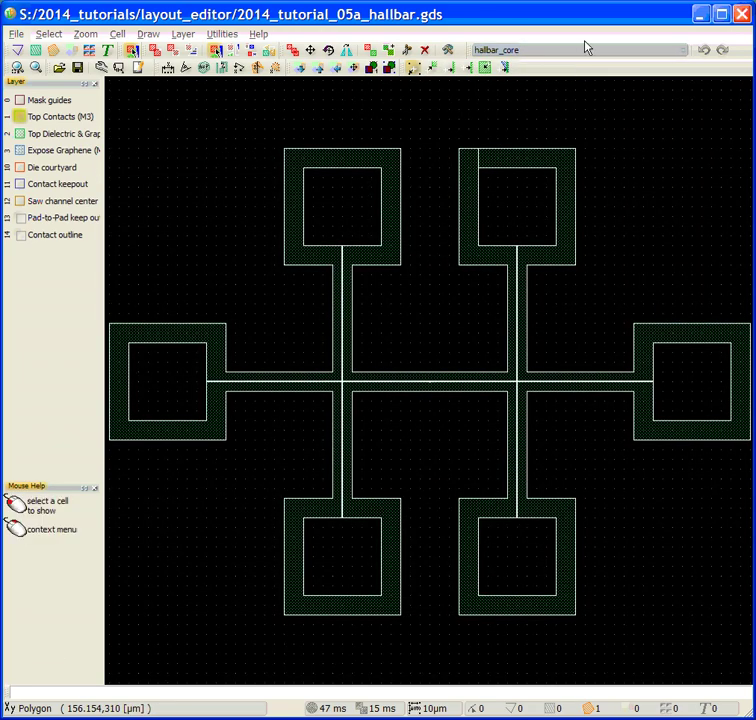
left_click(584, 51)
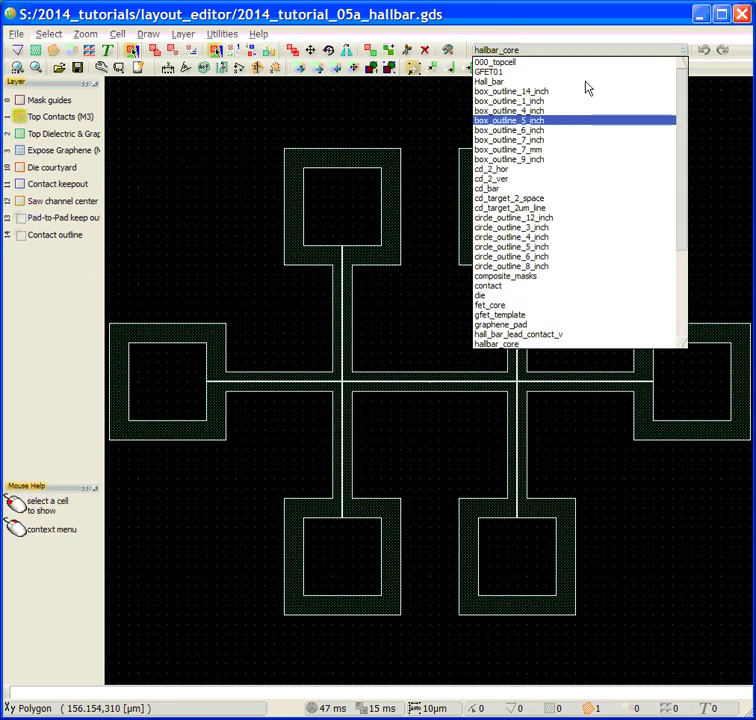
left_click(585, 82)
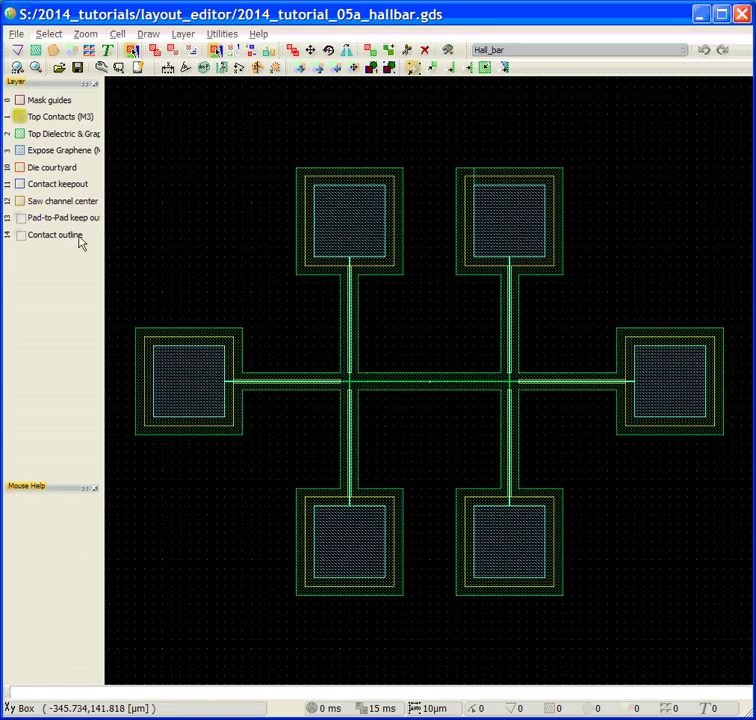
Step: Examine the Hall_bar layer stack by hiding Expose Graphene and Top Contacts (M3), then showing each again in that order
left_click(19, 151)
left_click(19, 117)
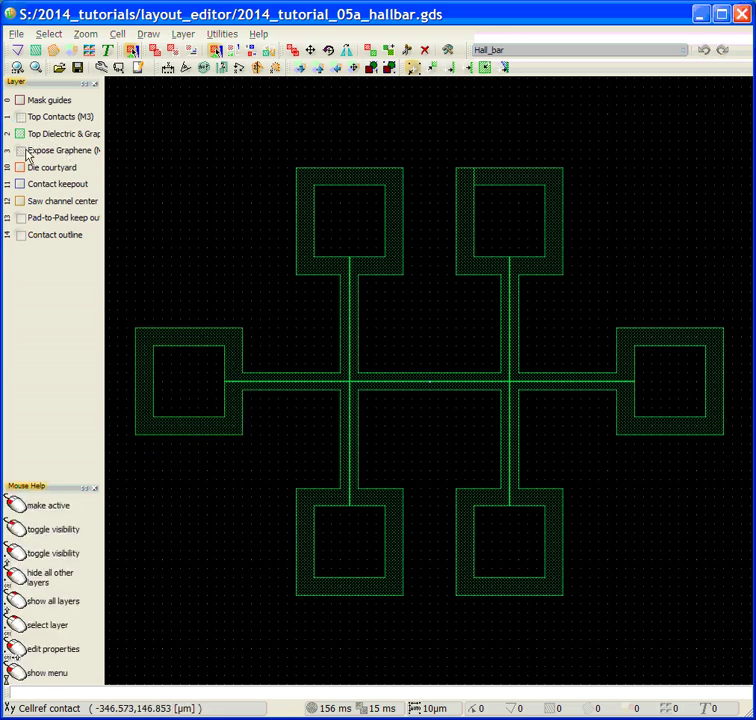
left_click(25, 152)
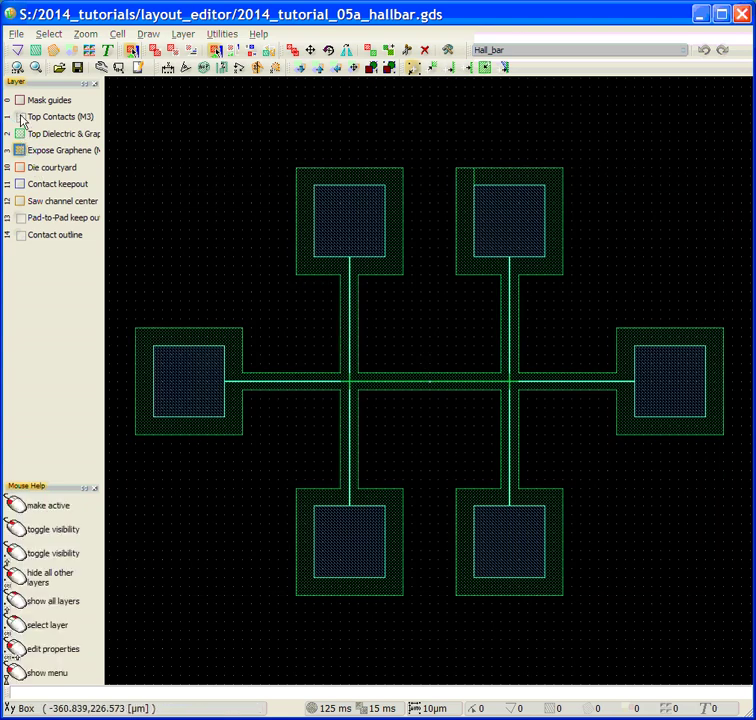
left_click(21, 117)
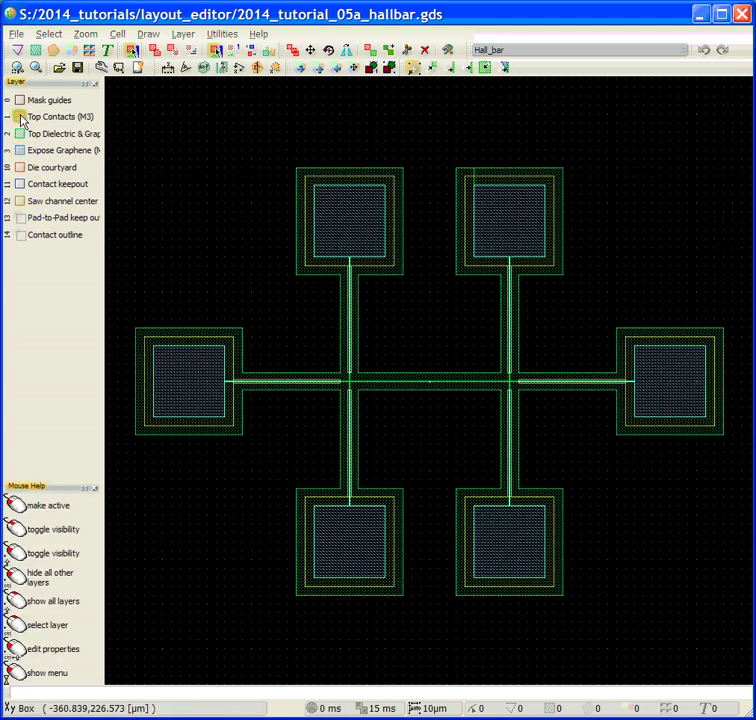